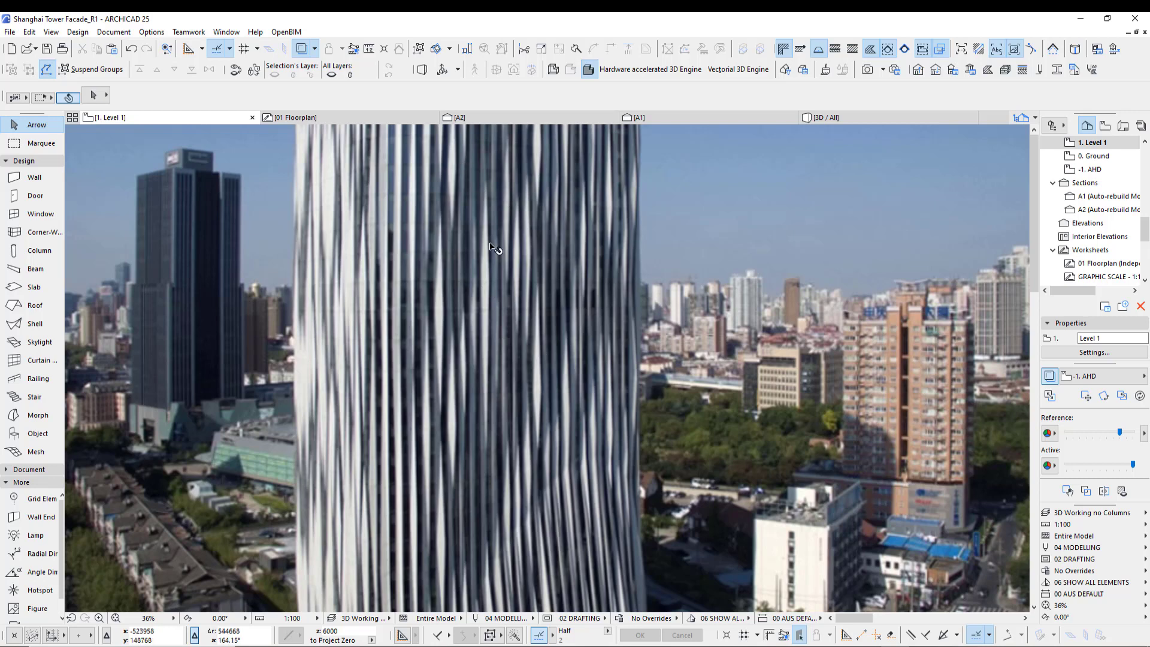
# - Examine the reference photos of the tower facade placed on the Level 1 plan
pyautogui.scroll(-3, 476, 443)
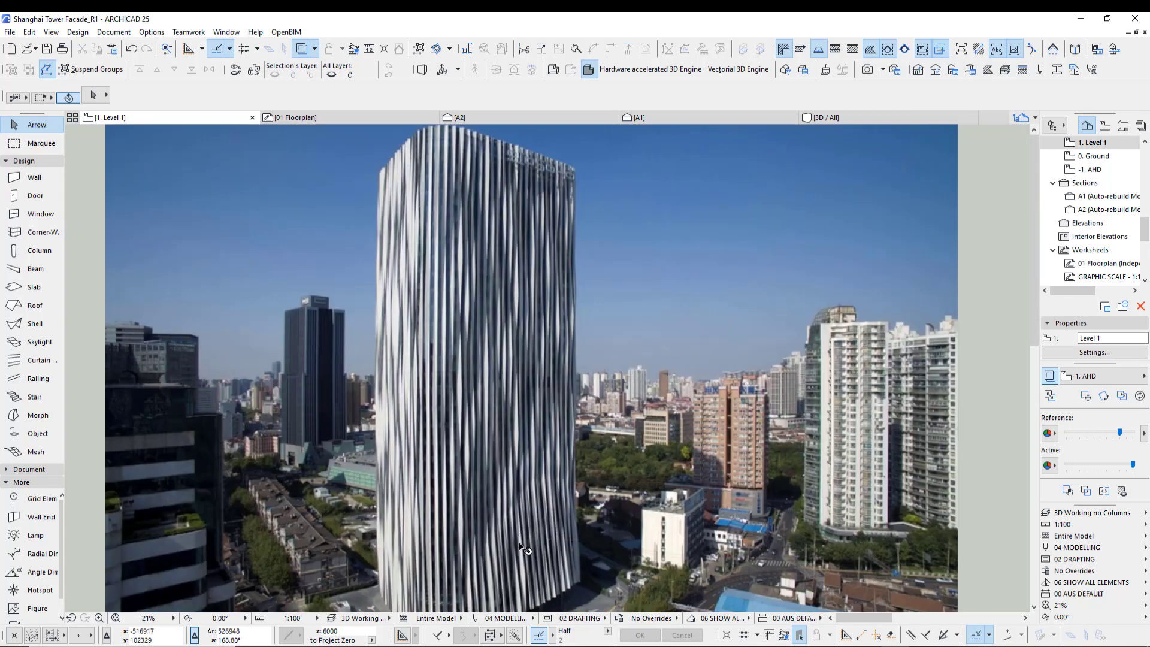
pyautogui.moveTo(520, 556); pyautogui.dragTo(450, 270, button='middle')
pyautogui.scroll(-3, 473, 514)
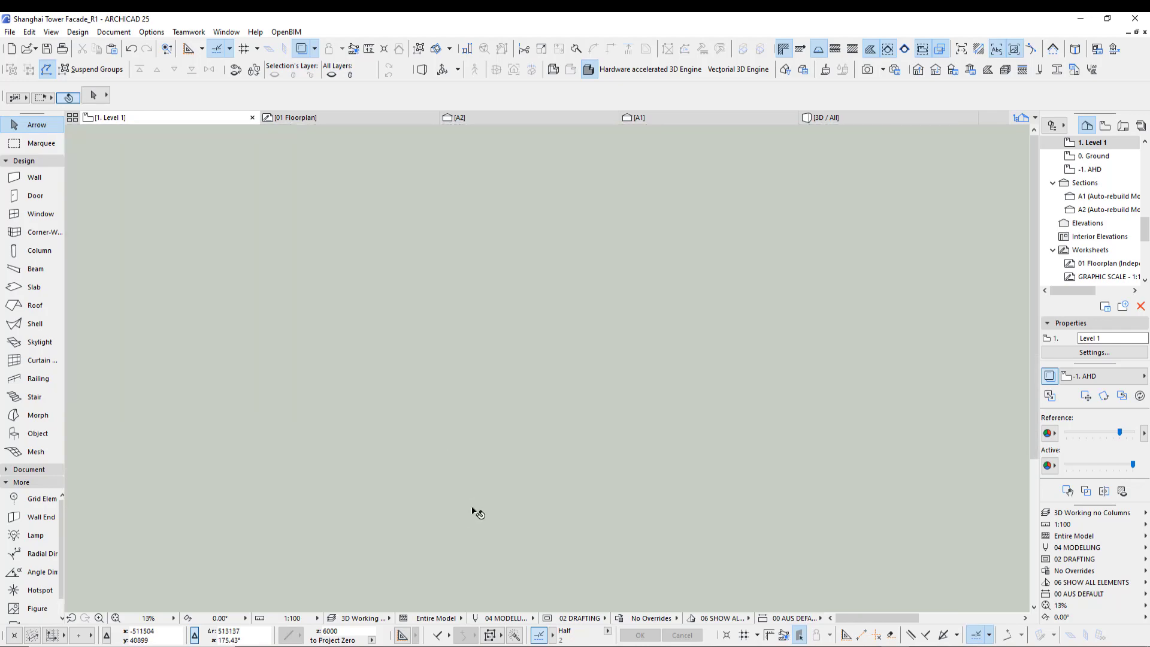
pyautogui.moveTo(477, 506); pyautogui.dragTo(453, 276, button='middle')
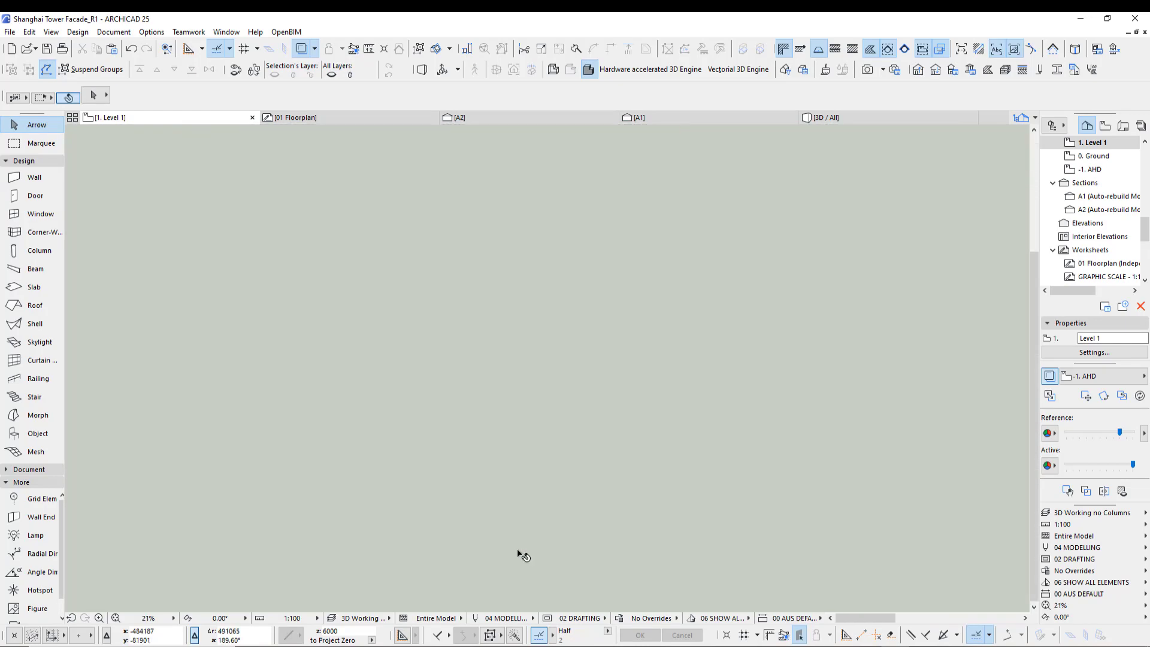
pyautogui.scroll(3, 513, 533)
pyautogui.moveTo(502, 467); pyautogui.dragTo(503, 430, button='middle')
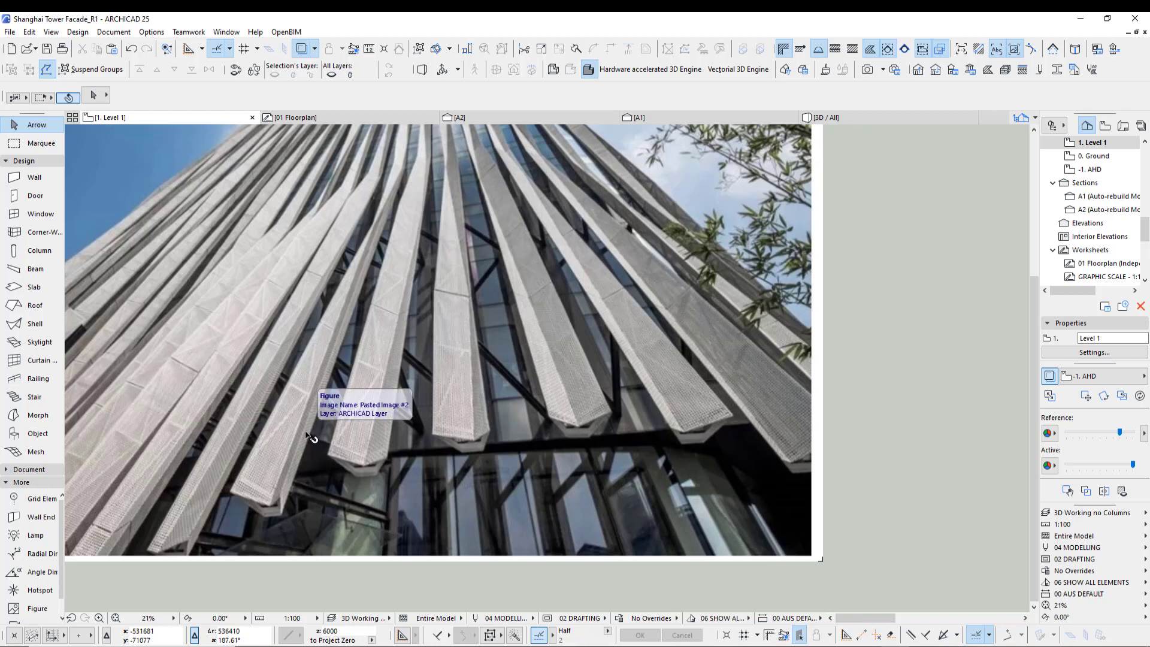
pyautogui.scroll(-4, 310, 440)
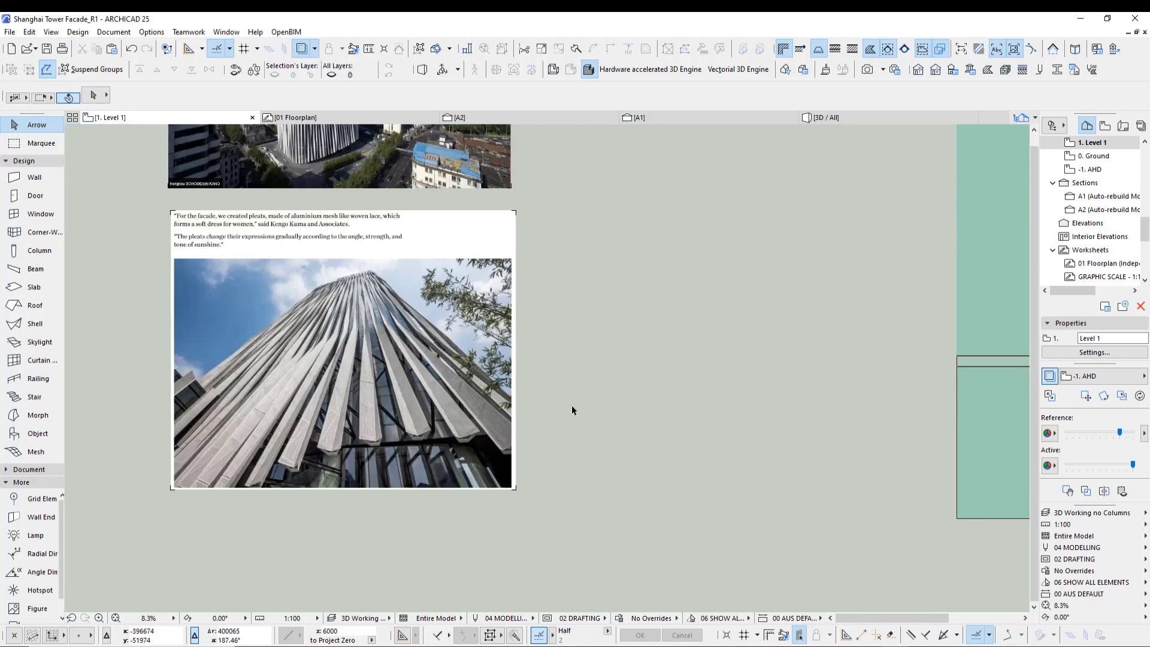
pyautogui.moveTo(613, 423); pyautogui.dragTo(315, 465, button='middle')
pyautogui.moveTo(757, 435); pyautogui.dragTo(695, 462, button='middle')
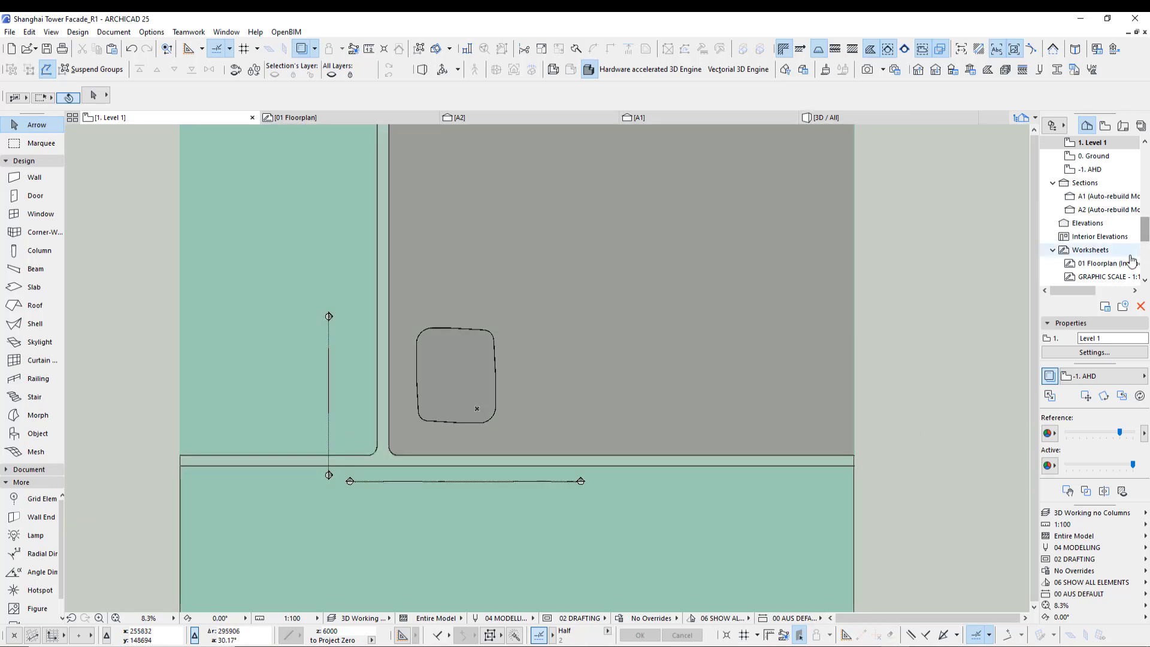
# - Open the 01 Floorplan worksheet and examine the tower's floor plan drawing
pyautogui.doubleClick(1113, 263)
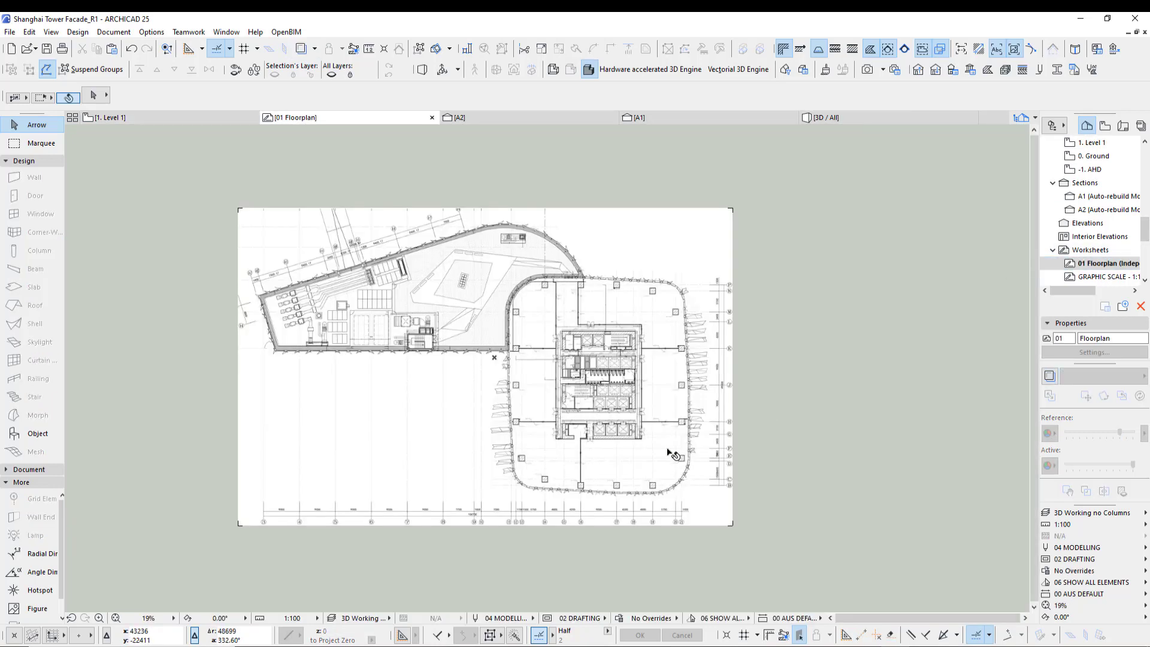
pyautogui.scroll(2, 667, 448)
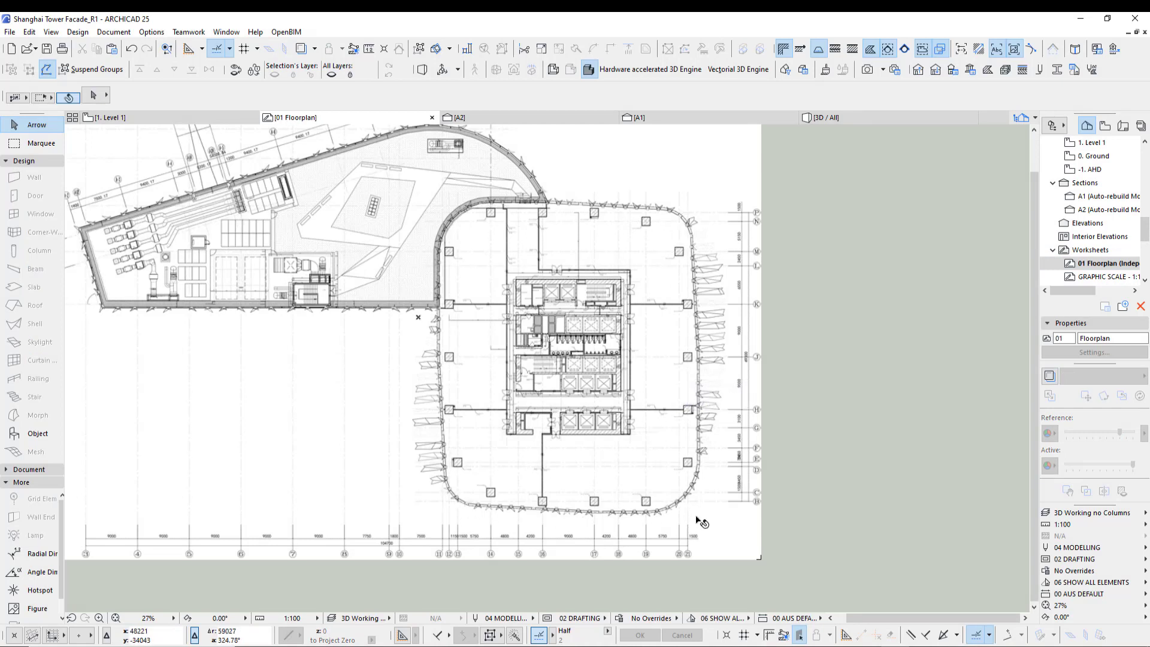
pyautogui.scroll(5, 480, 530)
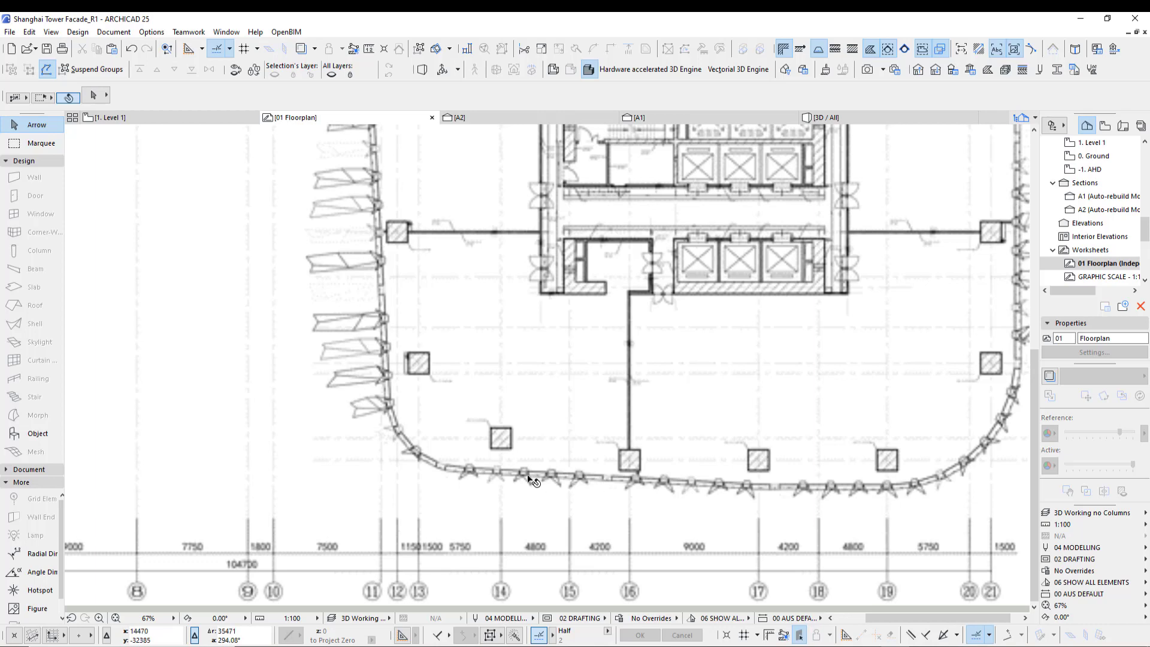
pyautogui.scroll(-3, 508, 490)
pyautogui.scroll(-2, 651, 426)
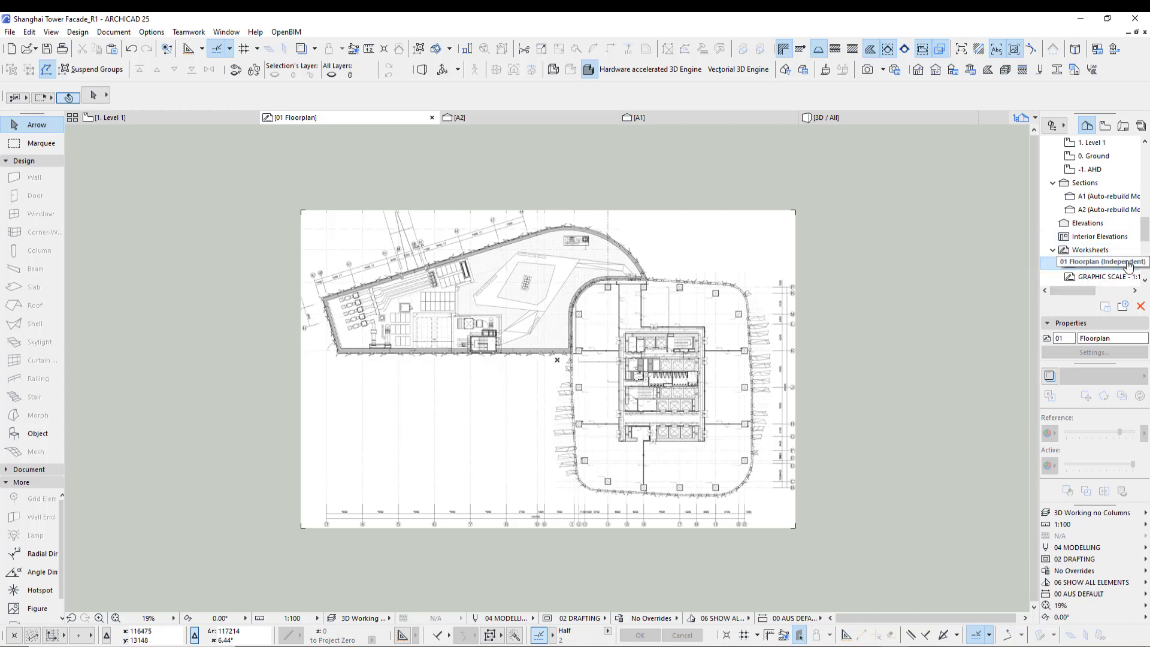
pyautogui.moveTo(697, 390)
pyautogui.mouseDown(button='middle')
pyautogui.moveTo(685, 379)
pyautogui.moveTo(646, 396)
pyautogui.mouseUp(button='middle')
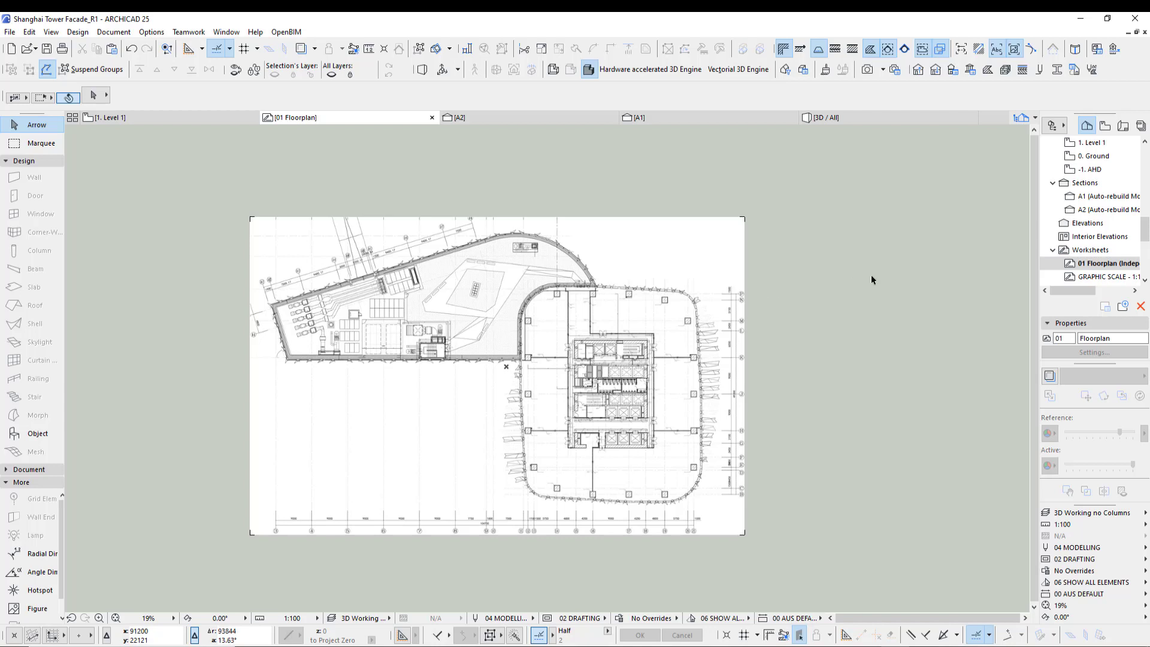
# - Return to the Level 1 plan and show the 01 Floorplan worksheet as a trace reference
pyautogui.press('F2')
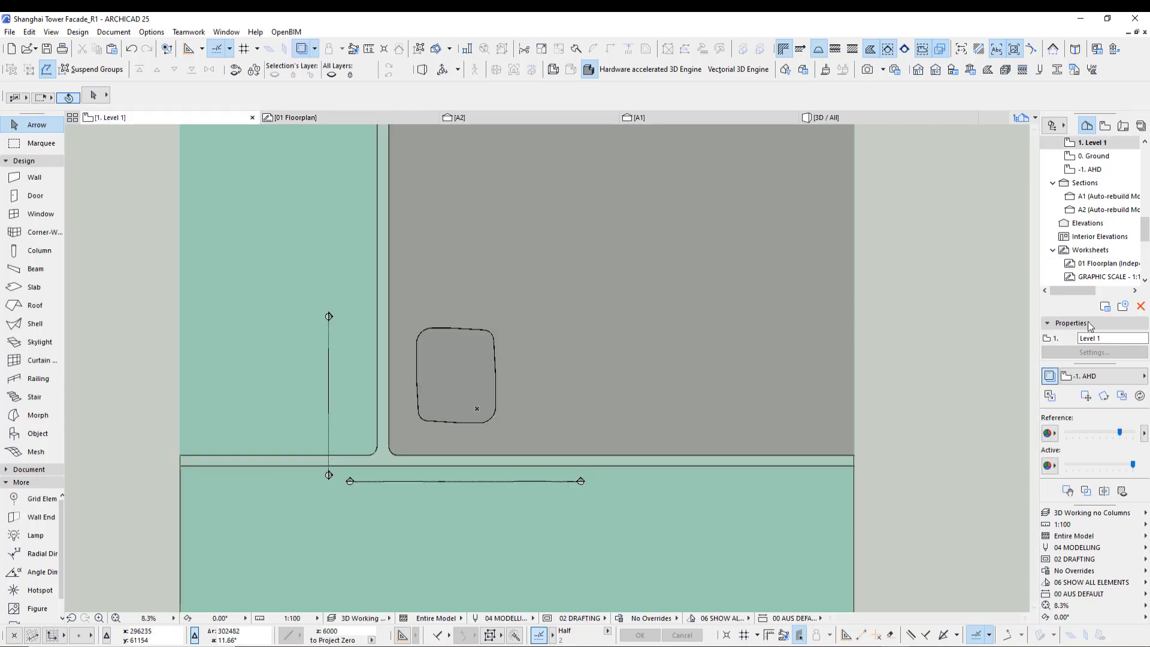
pyautogui.rightClick(1091, 263)
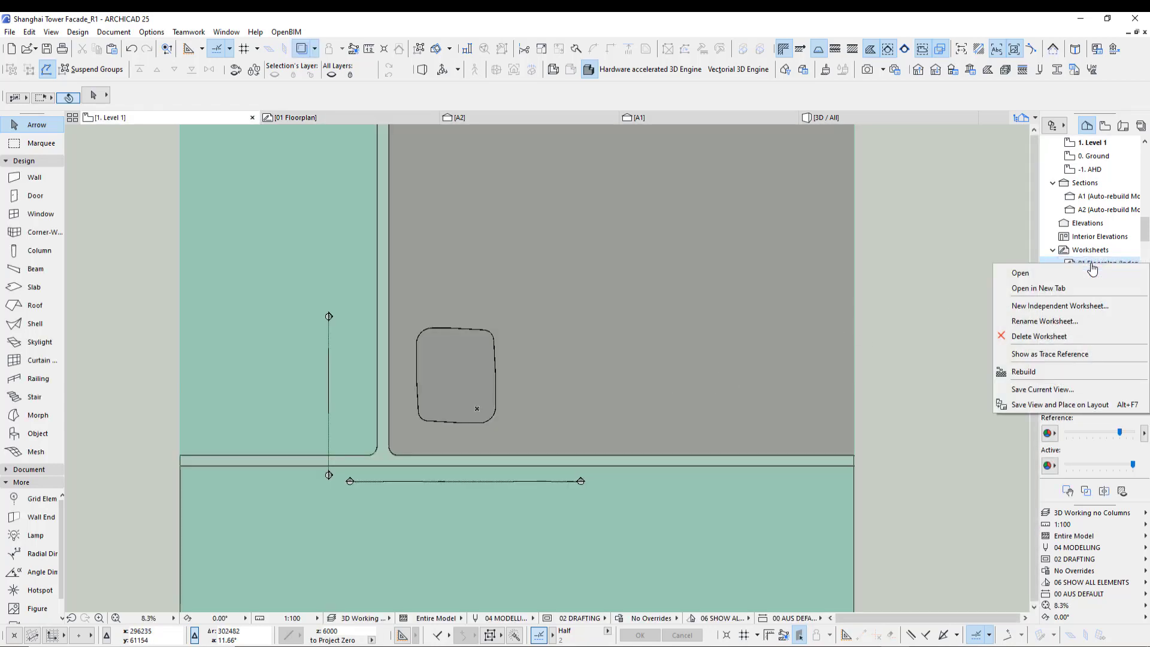
pyautogui.click(1033, 355)
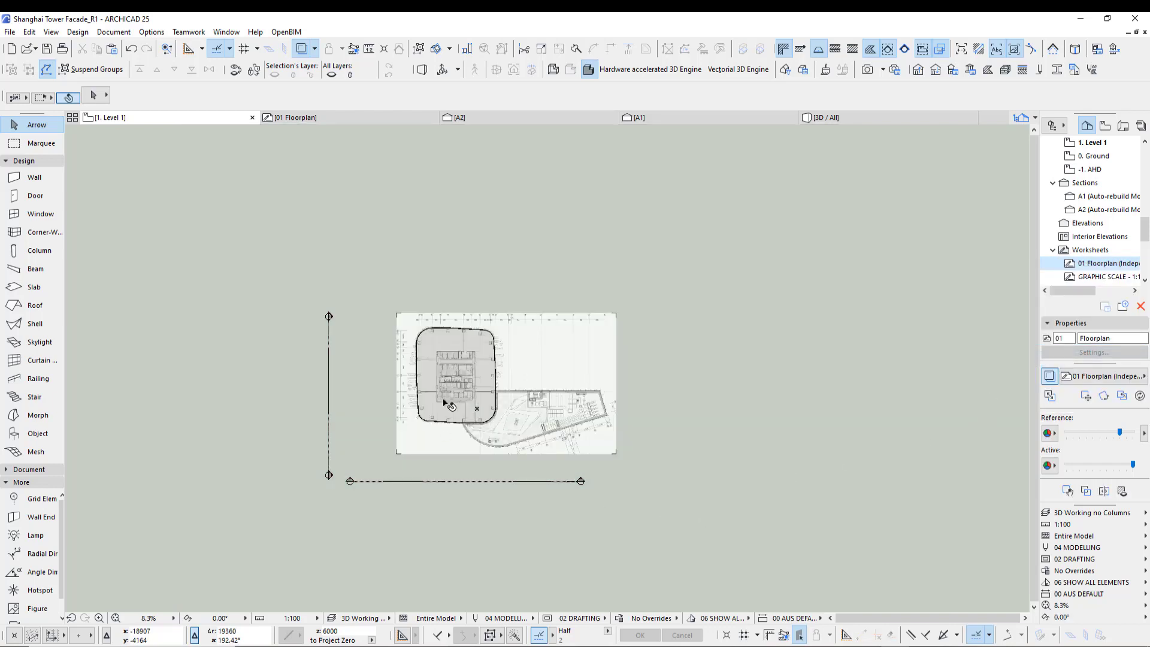
pyautogui.moveTo(586, 441); pyautogui.dragTo(671, 414, button='middle')
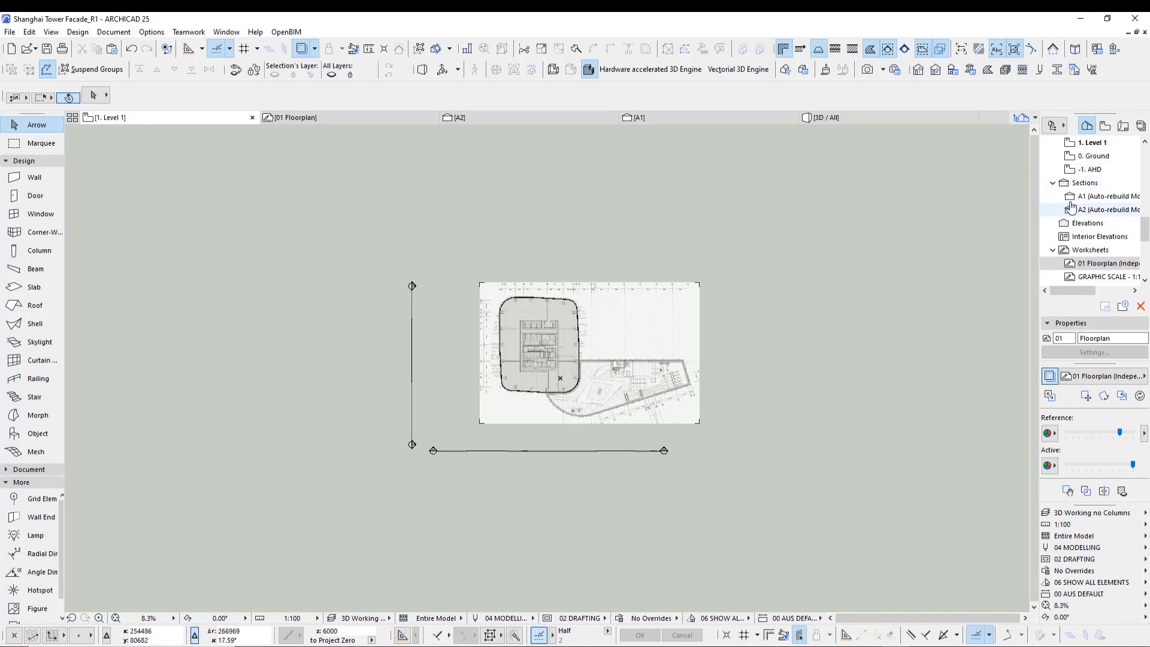
# - Open the -1. AHD story and examine its plan around the tower footprint
pyautogui.click(1094, 171)
pyautogui.rightClick(1096, 172)
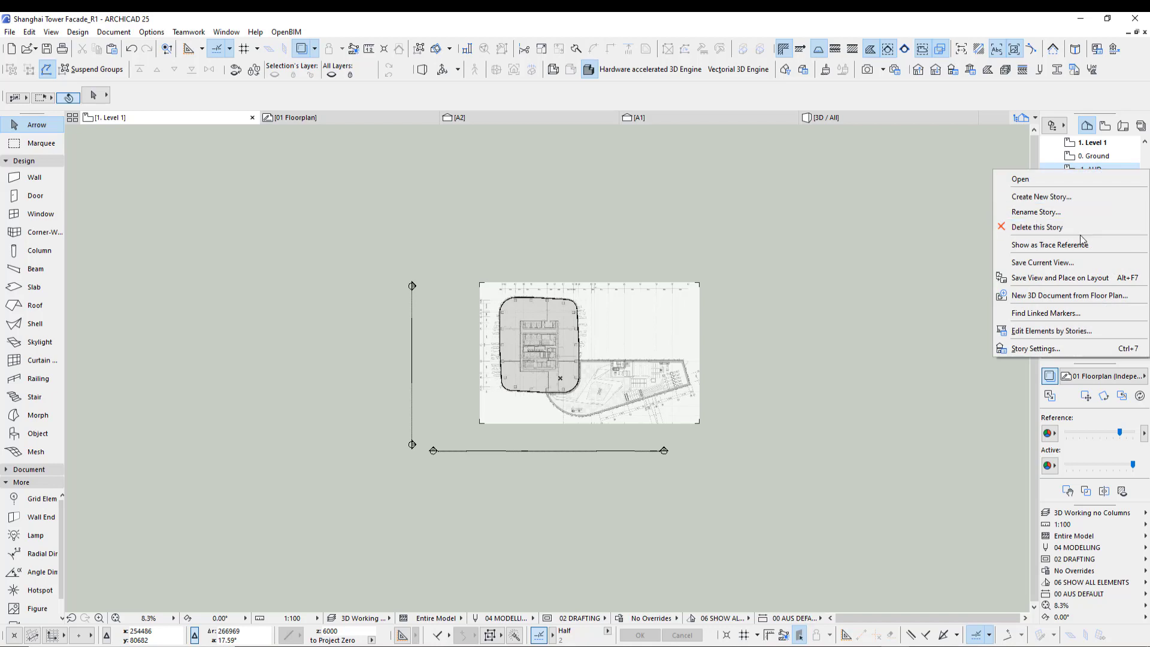
pyautogui.click(970, 242)
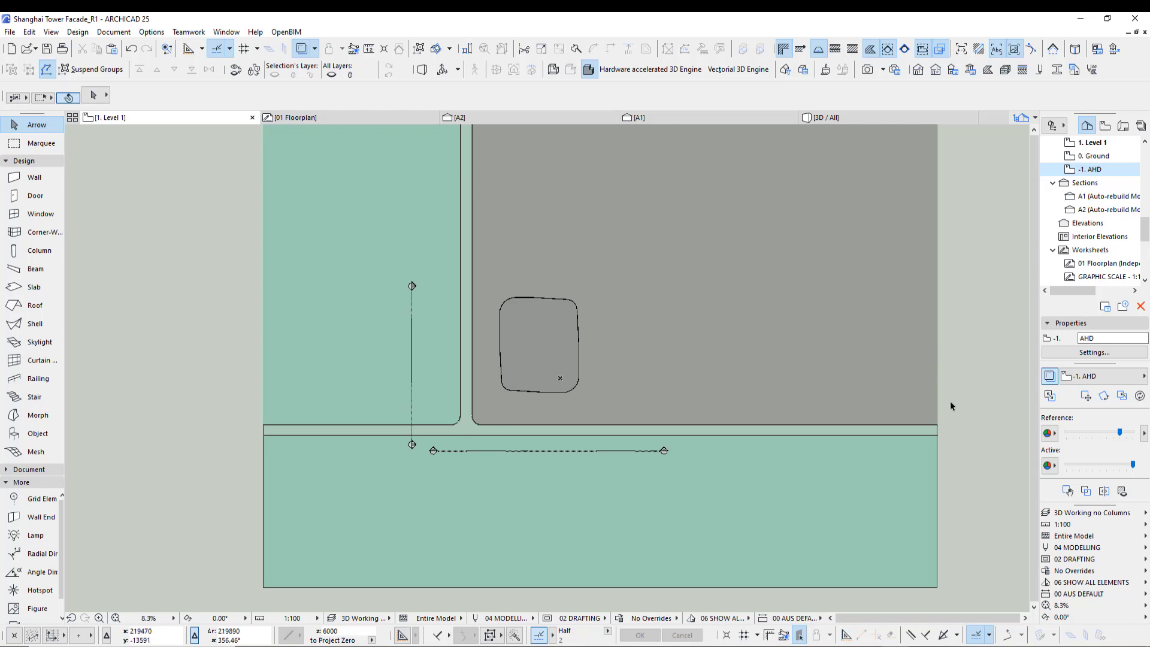
pyautogui.moveTo(955, 392)
pyautogui.mouseDown()
pyautogui.moveTo(903, 438)
pyautogui.moveTo(916, 445)
pyautogui.moveTo(905, 461)
pyautogui.mouseUp()
pyautogui.moveTo(970, 418); pyautogui.dragTo(879, 476)
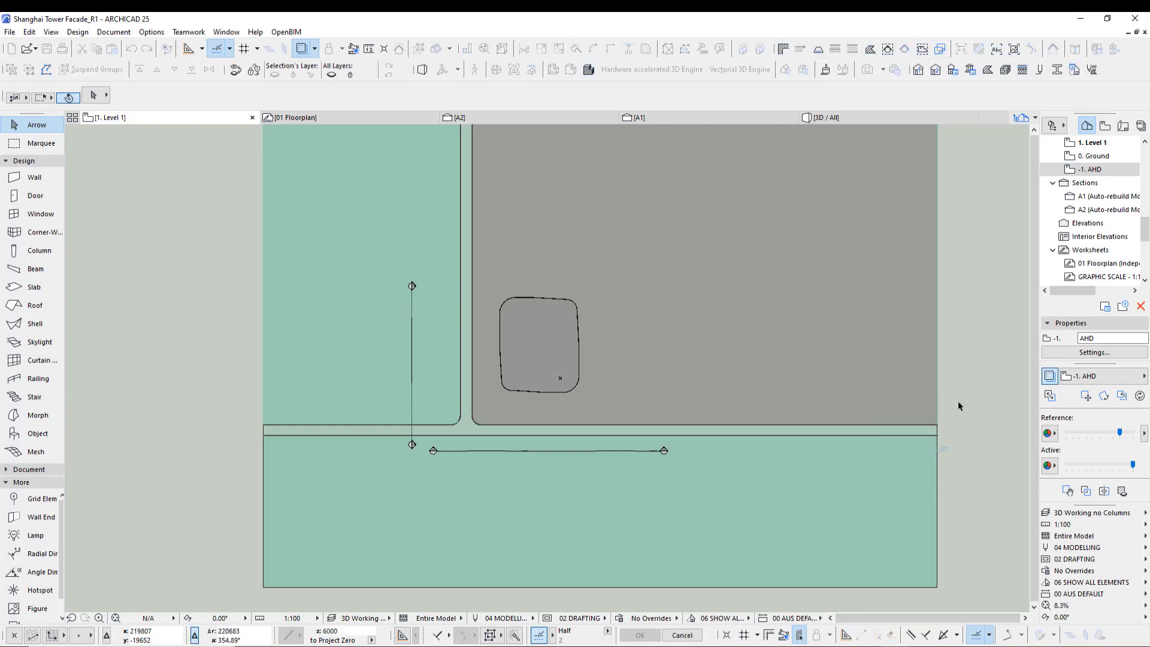
pyautogui.moveTo(965, 384); pyautogui.dragTo(952, 392, button='middle')
pyautogui.scroll(5, 514, 408)
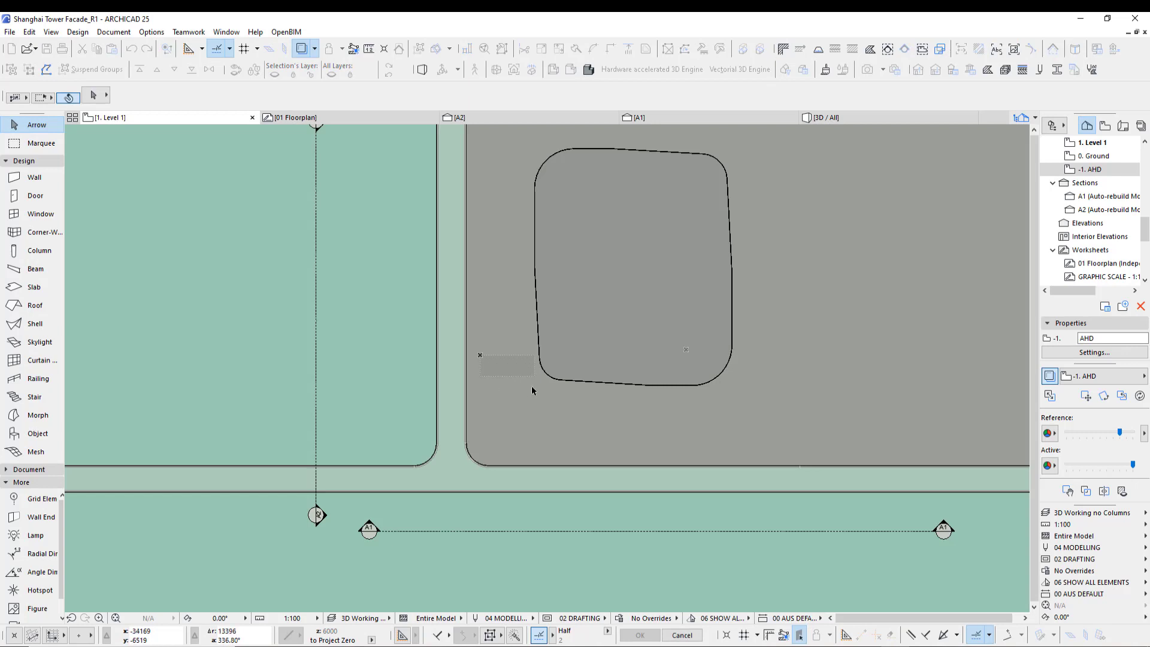
pyautogui.scroll(-5, 531, 441)
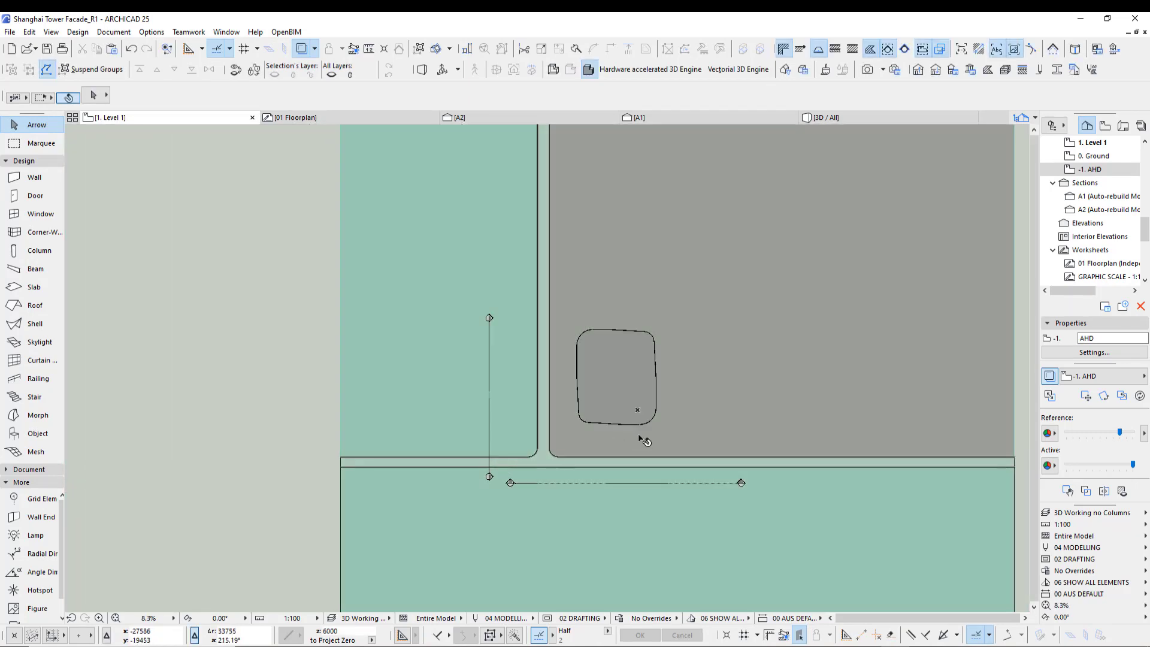
pyautogui.moveTo(643, 440); pyautogui.dragTo(521, 409, button='middle')
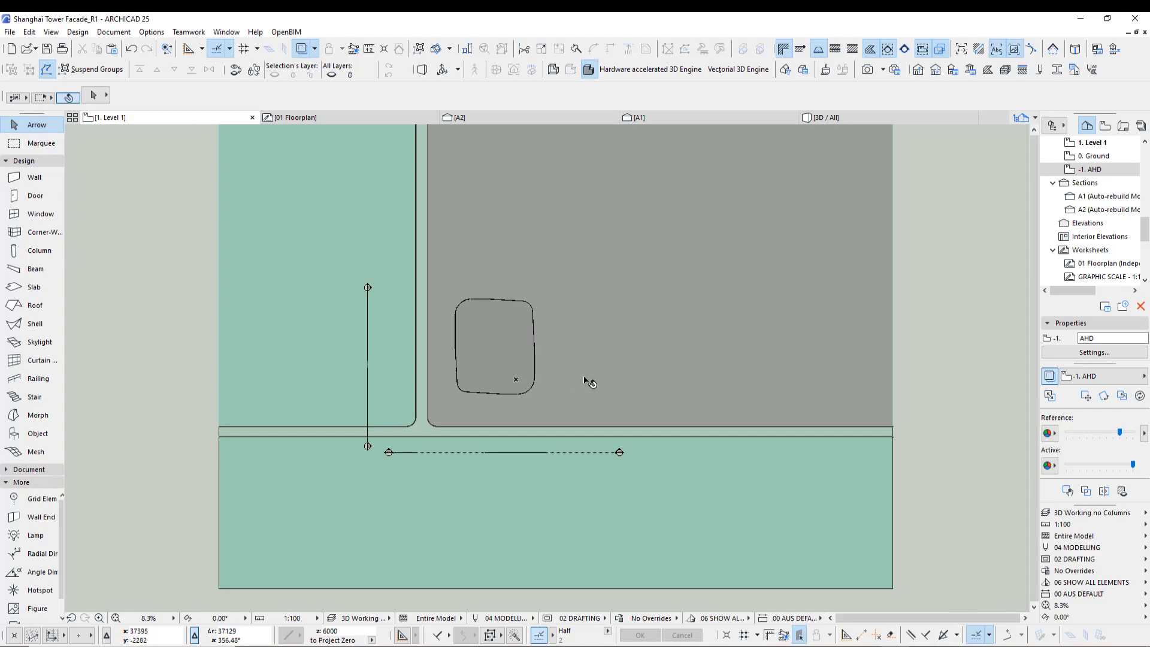
# - Switch to the 3D view of the tower and review the storey elevations in Storey Settings
pyautogui.press('F3')
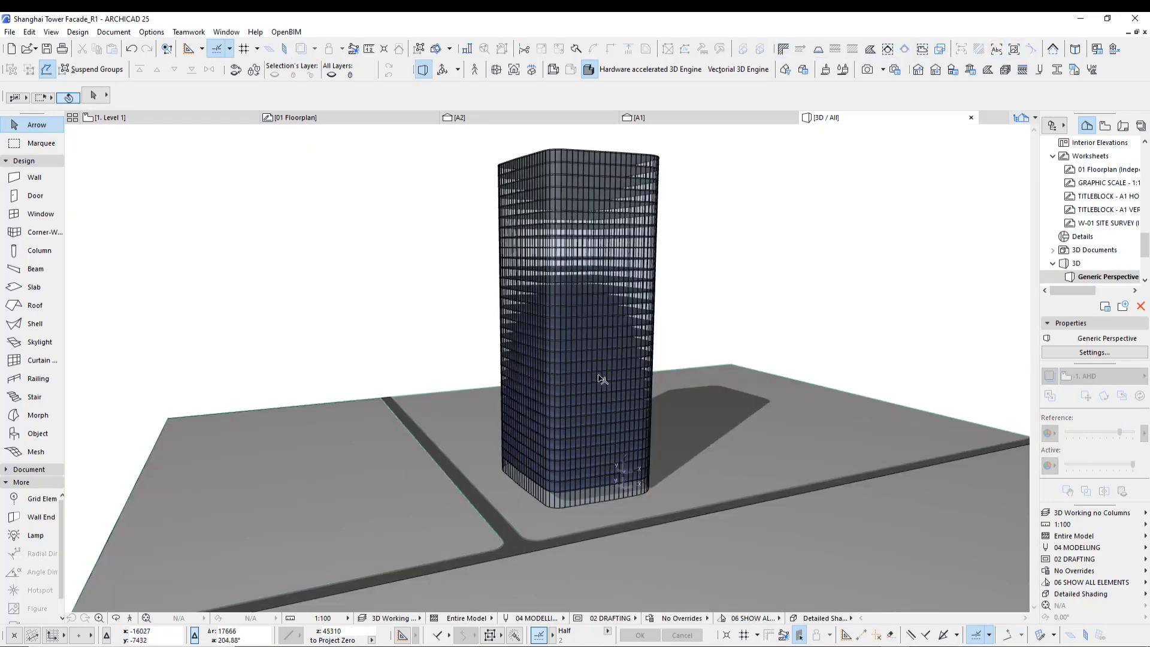
pyautogui.moveTo(587, 486); pyautogui.dragTo(643, 424, button='middle')
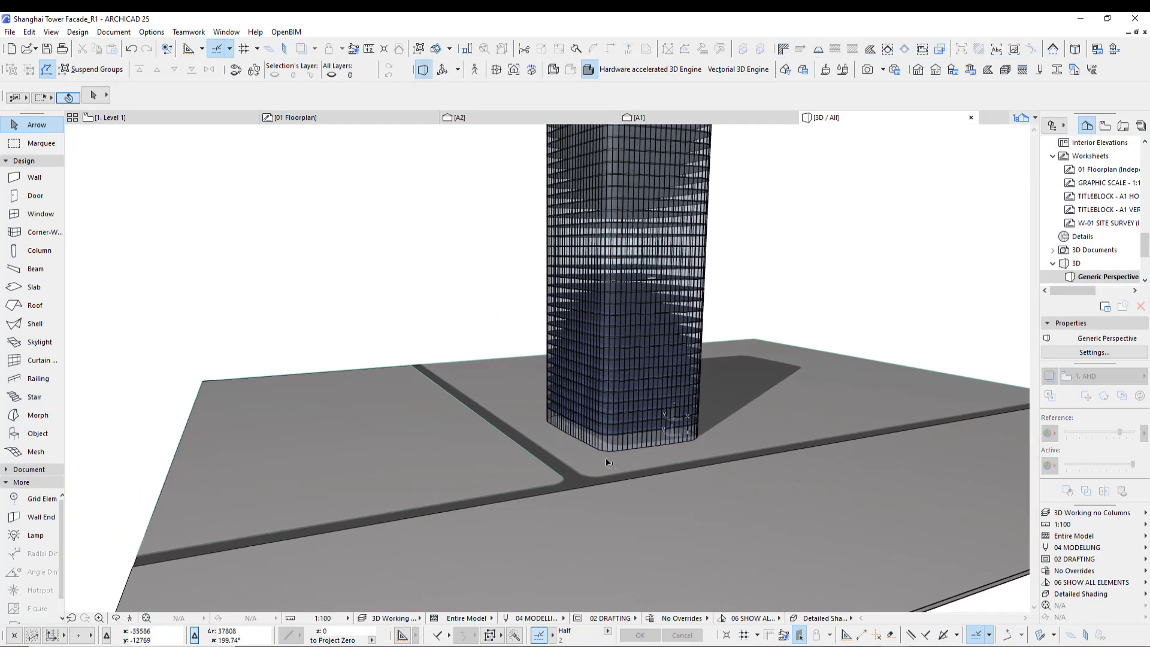
pyautogui.scroll(5, 632, 467)
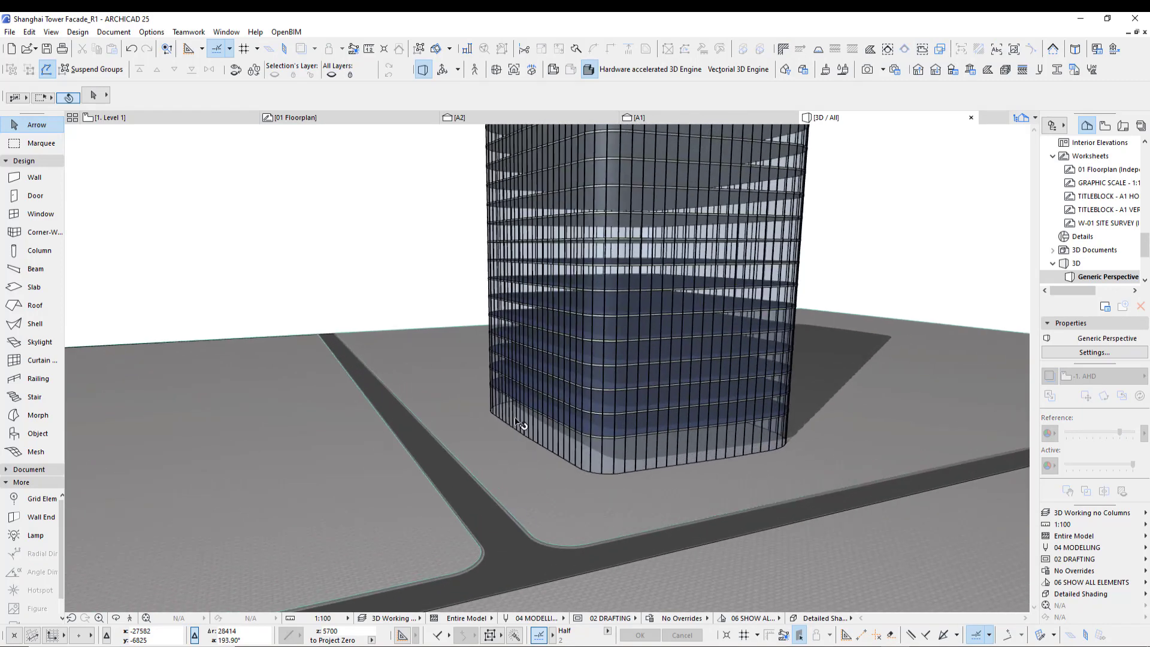
pyautogui.scroll(4, 667, 393)
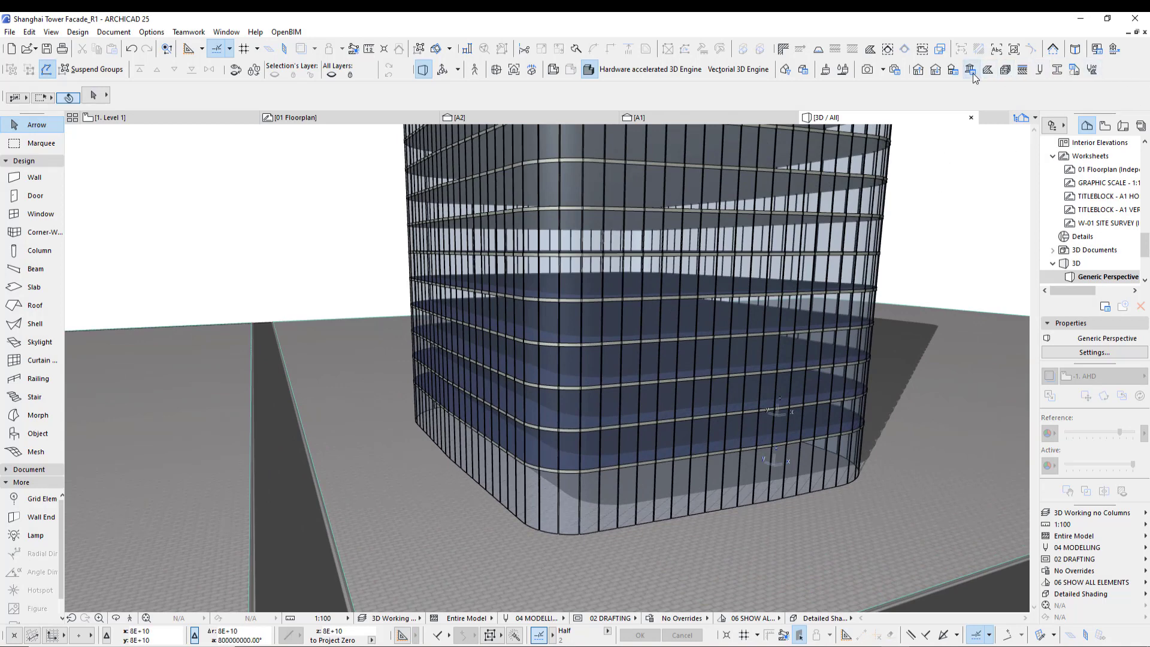
pyautogui.click(952, 70)
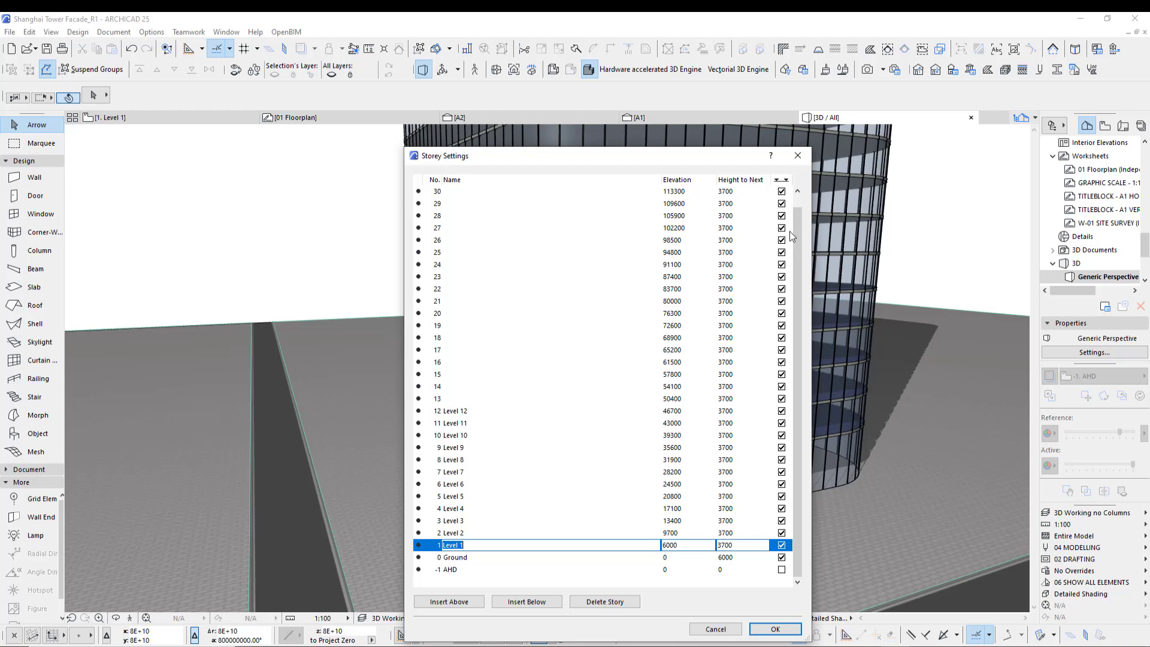
pyautogui.scroll(2, 789, 231)
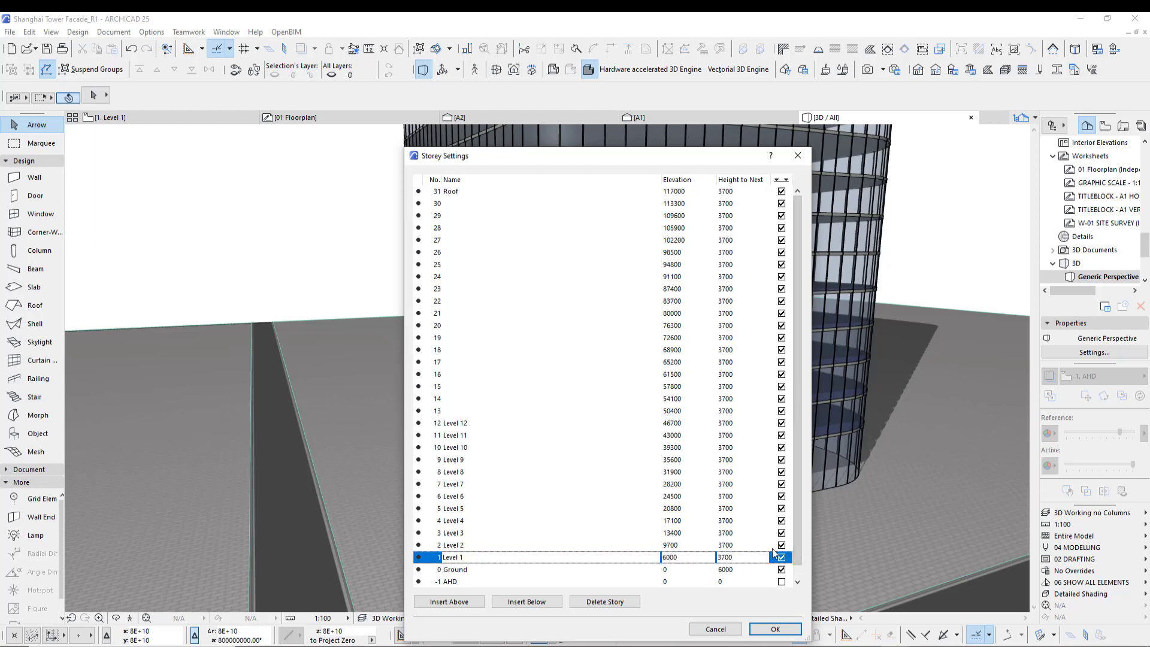
pyautogui.click(774, 629)
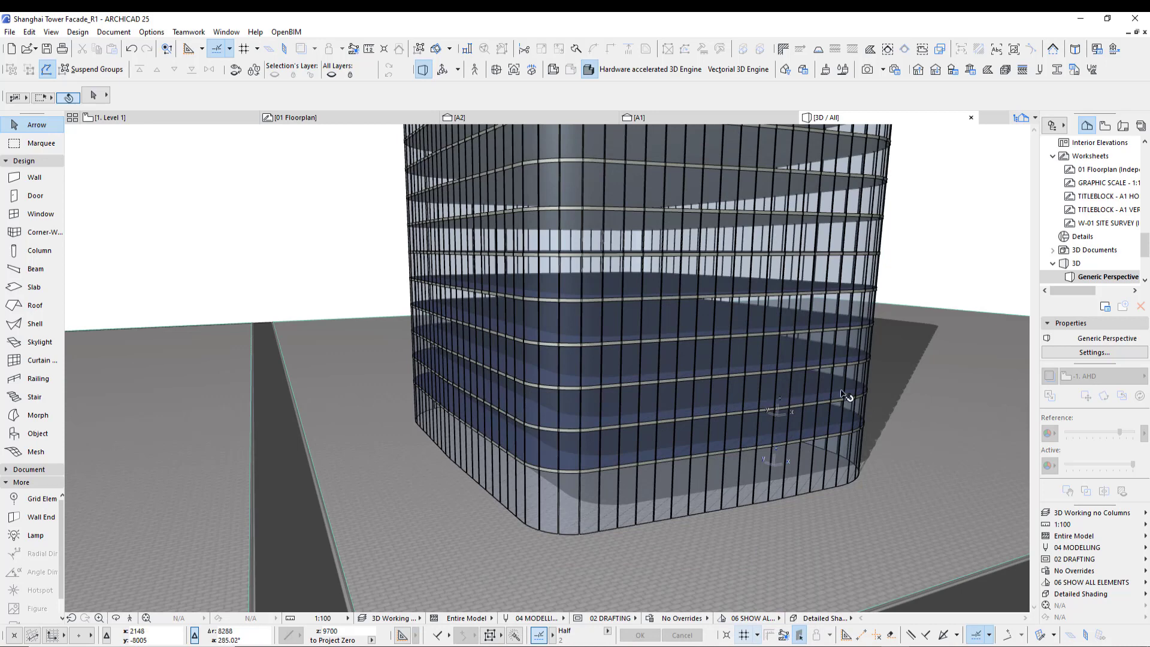
# - Zoom into the tower outline on Level 1 and show the 01 Floorplan worksheet as trace reference again
pyautogui.press('F2')
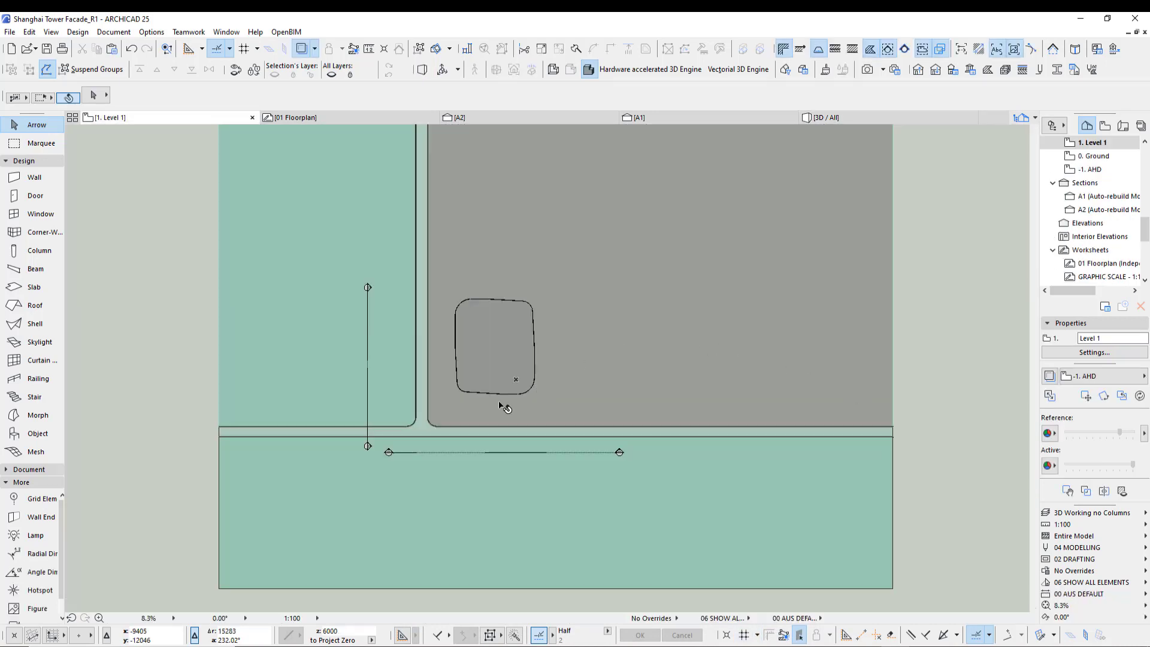
pyautogui.scroll(8, 500, 406)
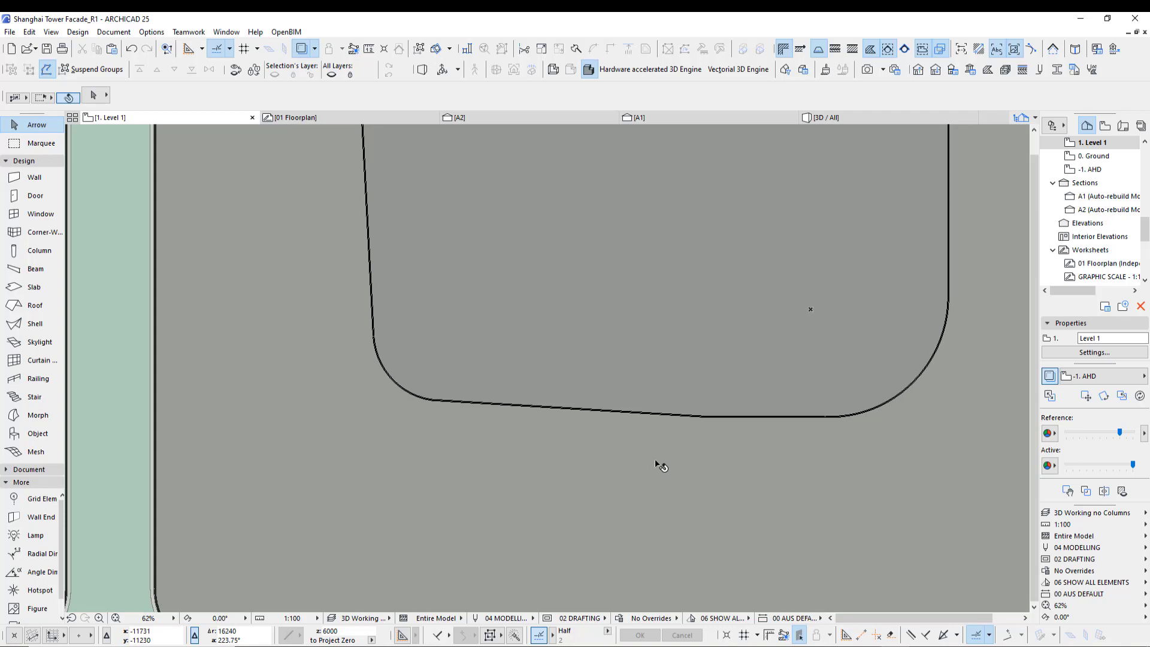
pyautogui.scroll(-1, 657, 465)
pyautogui.moveTo(649, 467); pyautogui.dragTo(558, 491, button='middle')
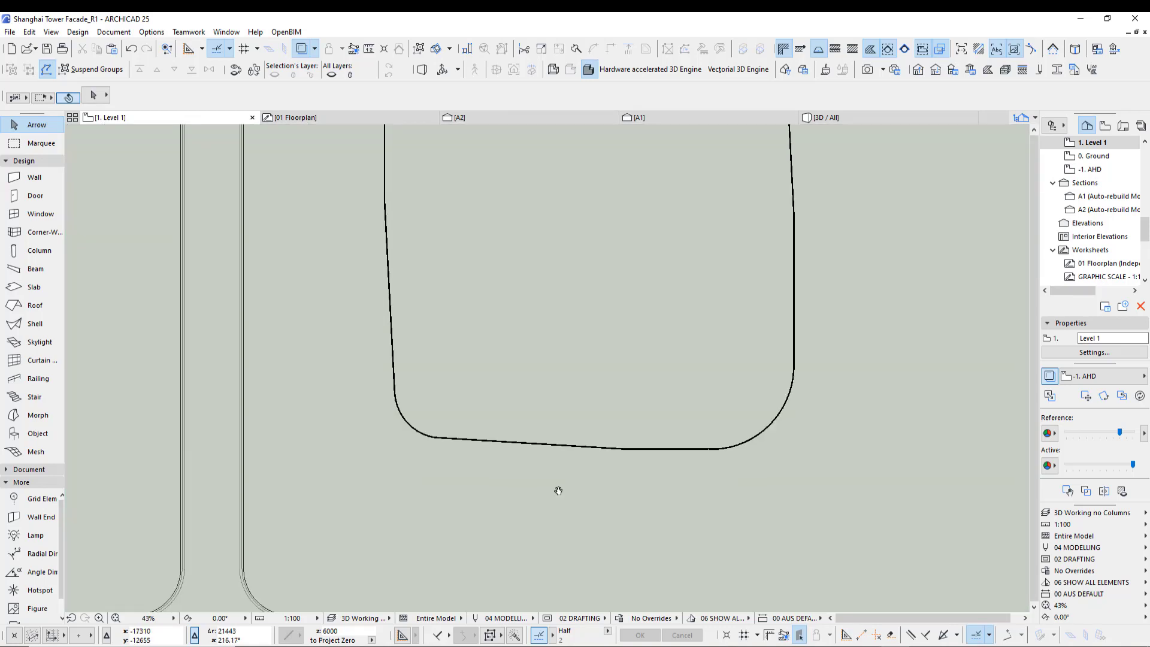
pyautogui.scroll(3, 398, 467)
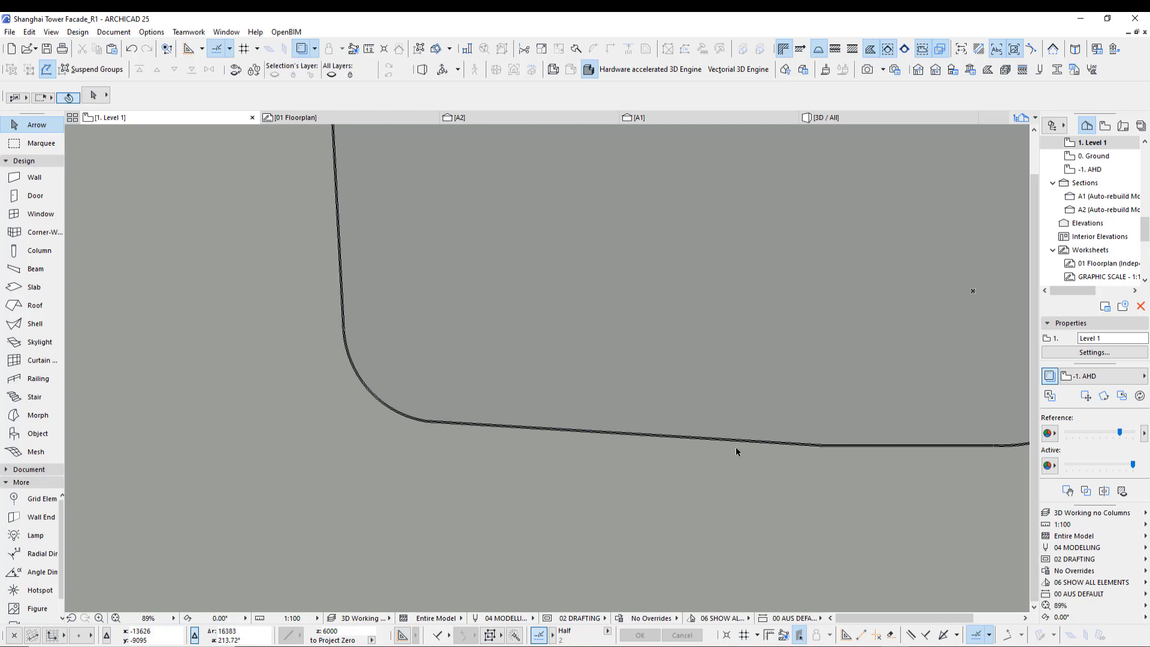
pyautogui.click(1093, 265)
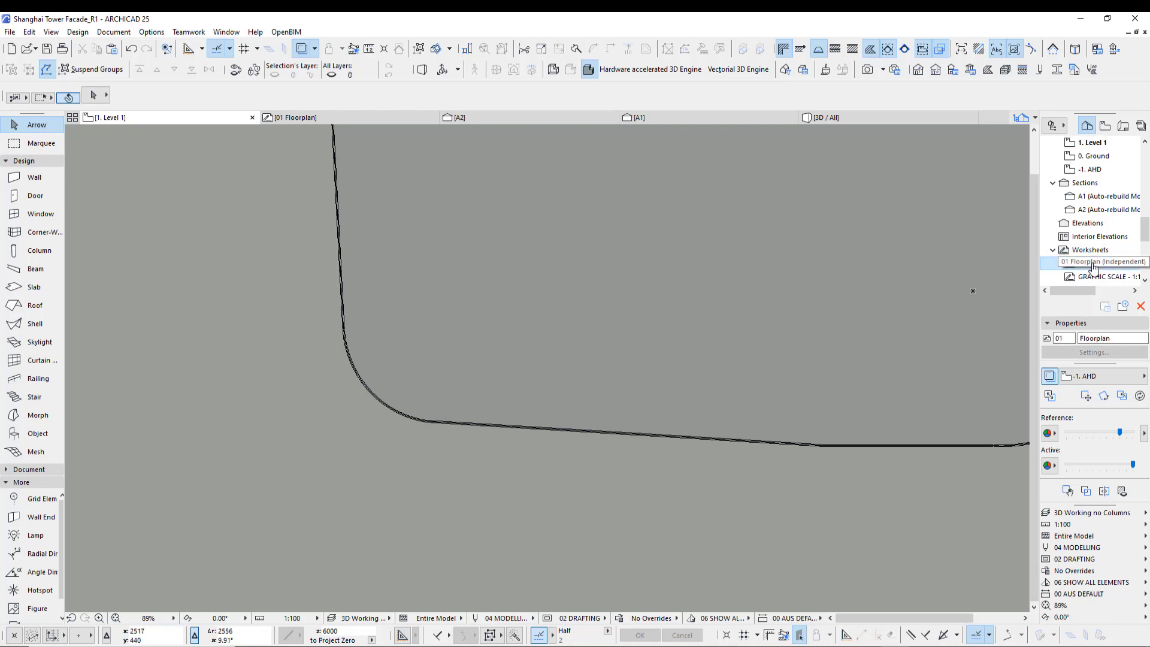
pyautogui.rightClick(1093, 267)
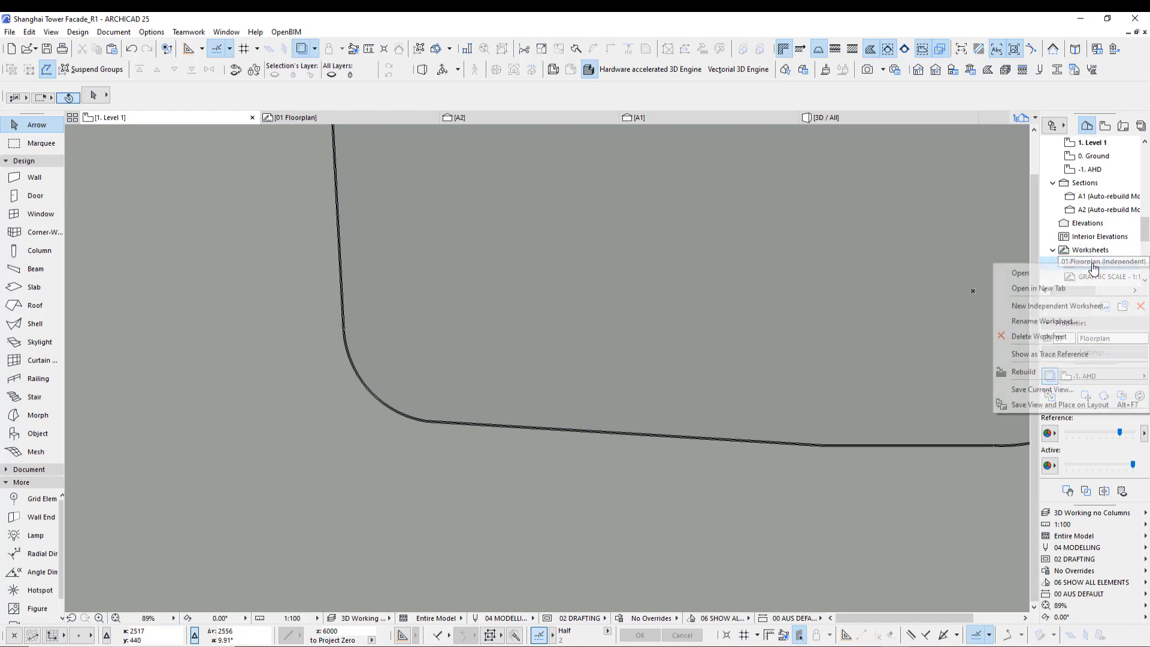
pyautogui.click(1056, 354)
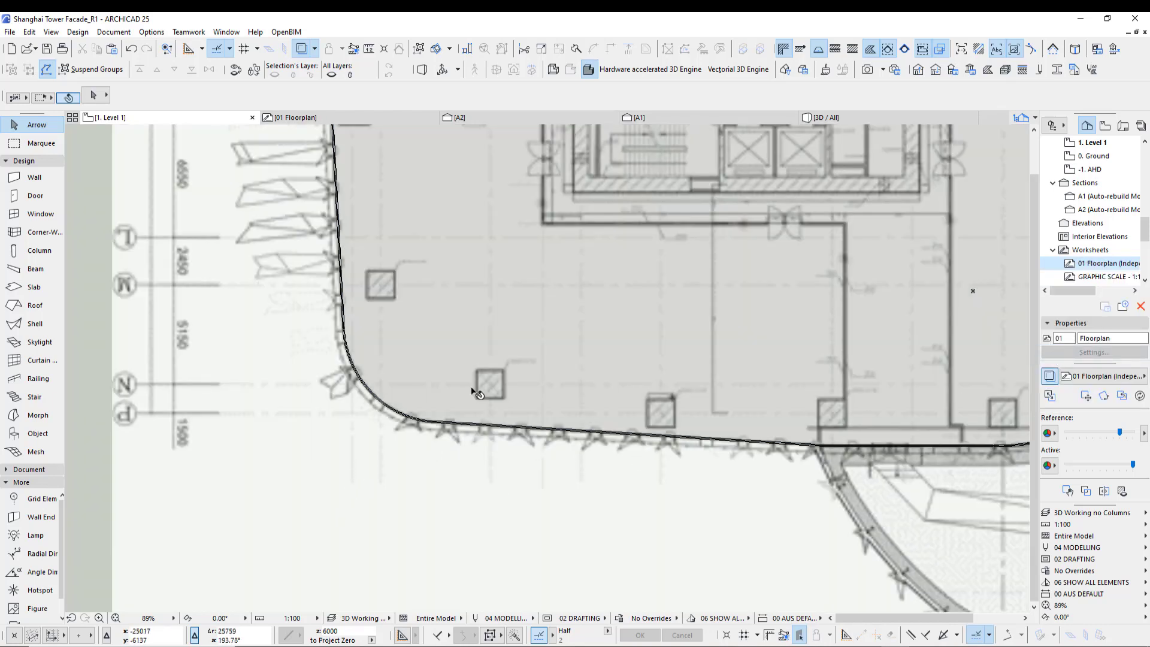
# - Place a hotspot on the tower outline near the lower-left corner curve
pyautogui.click(32, 592)
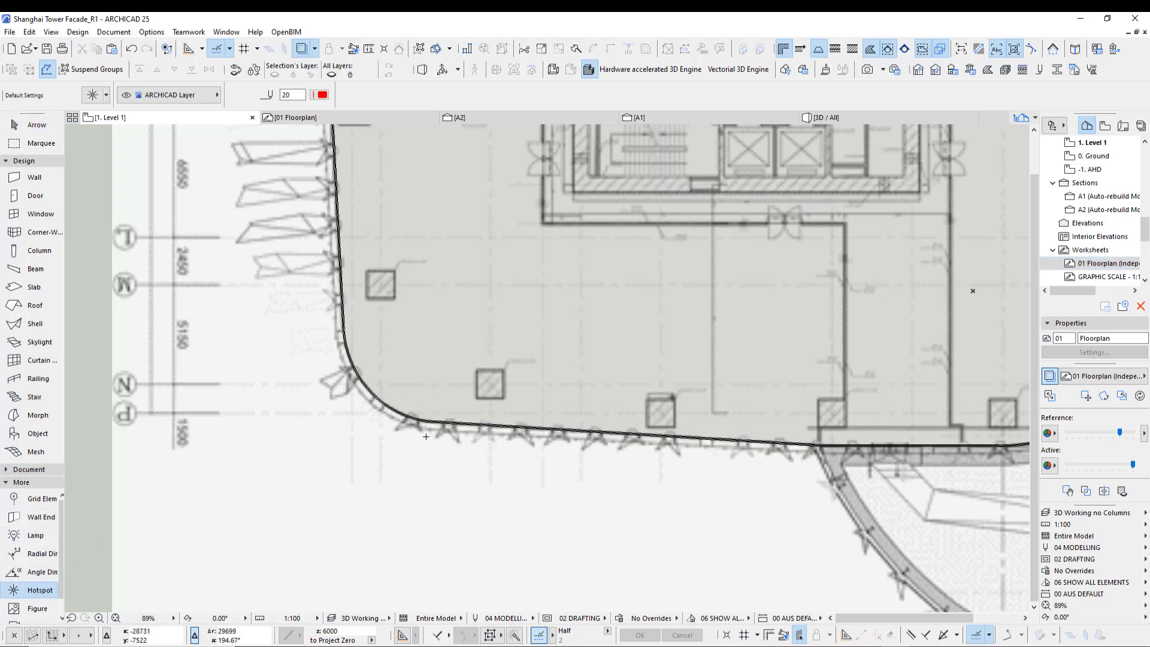
pyautogui.scroll(8, 426, 437)
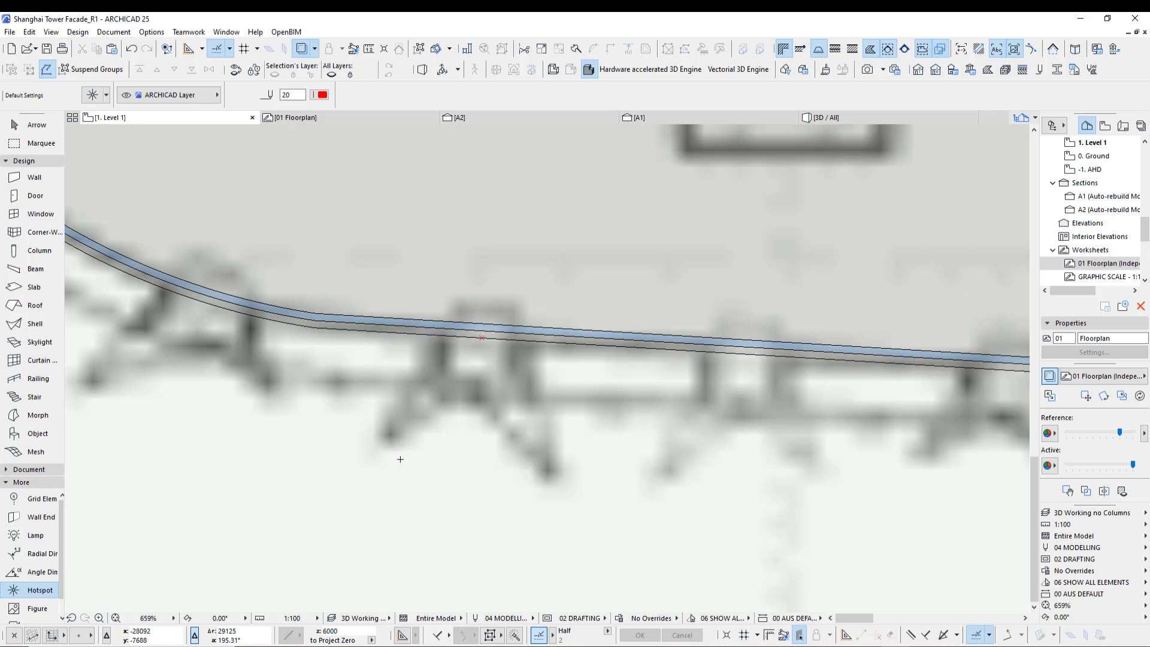
pyautogui.scroll(-4, 177, 464)
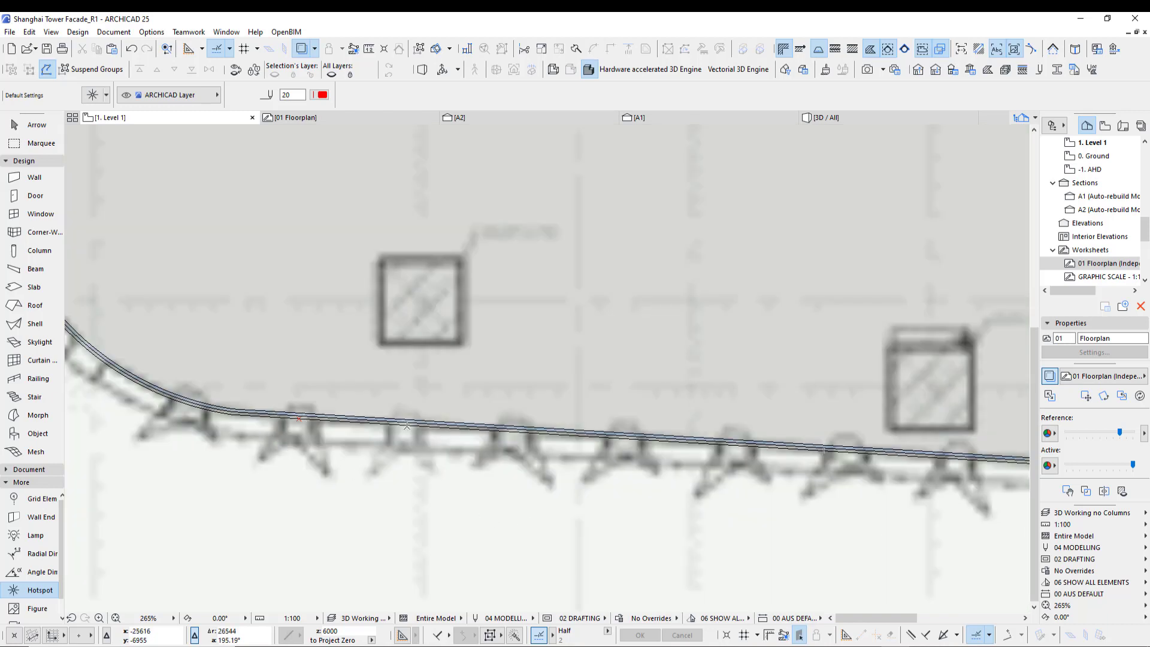
pyautogui.click(298, 418)
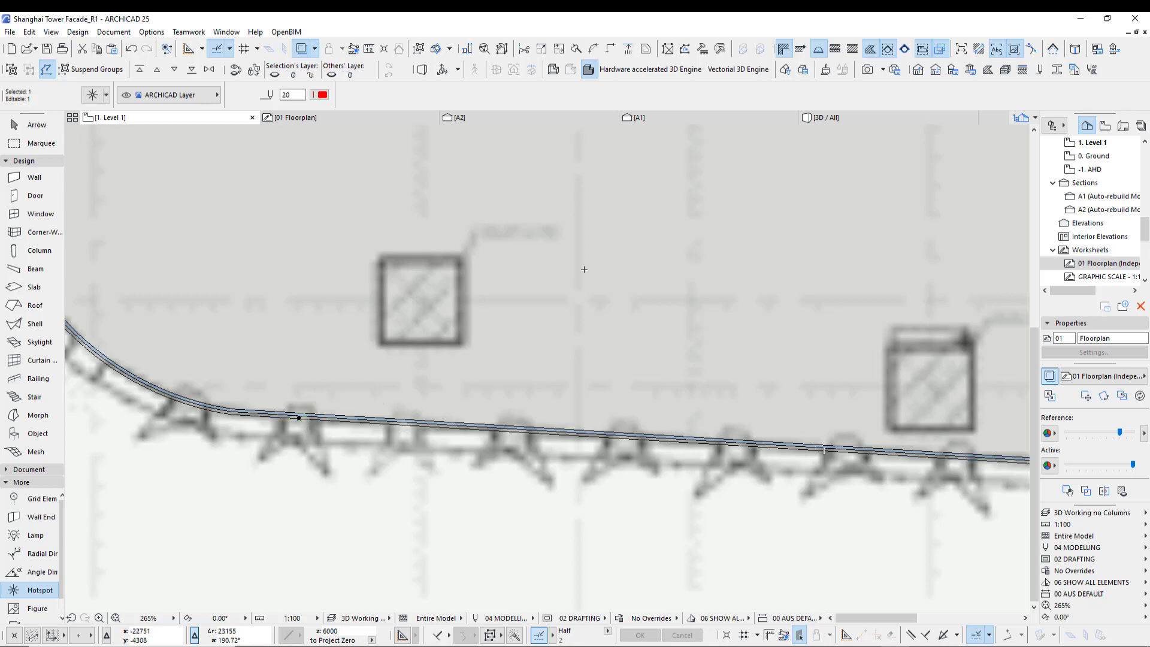
# - Multiply the hotspot along the tower outline path using Increment and Spread, rotating copies to path, about 1880 spacing
pyautogui.hotkey('ctrl', 'u')
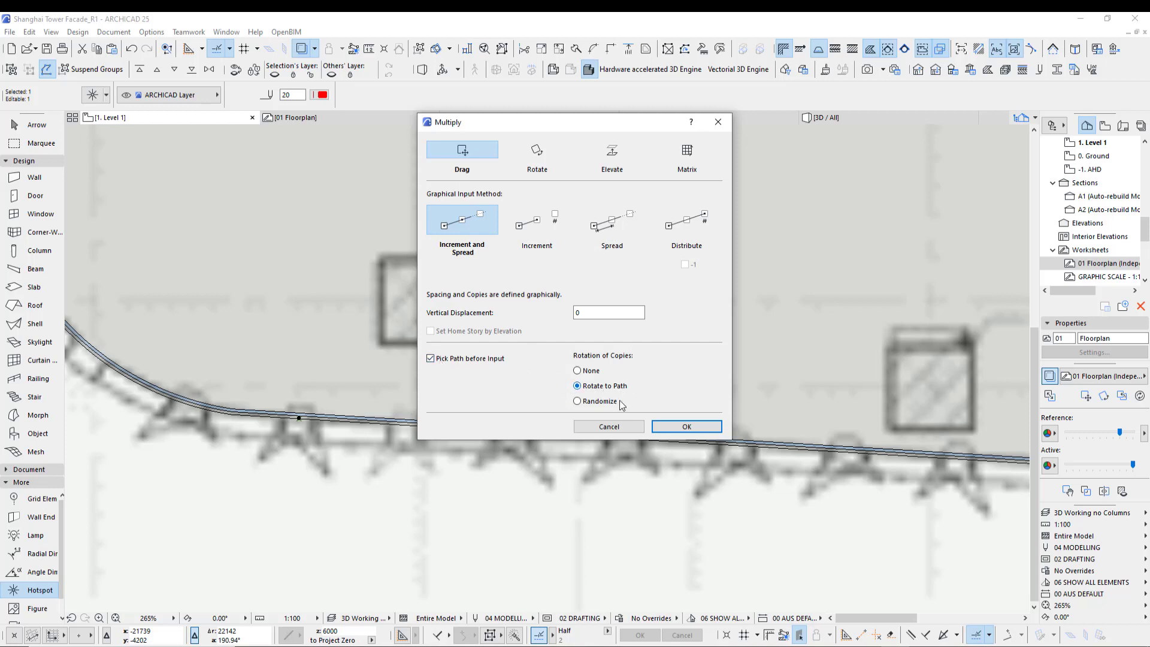
pyautogui.click(683, 426)
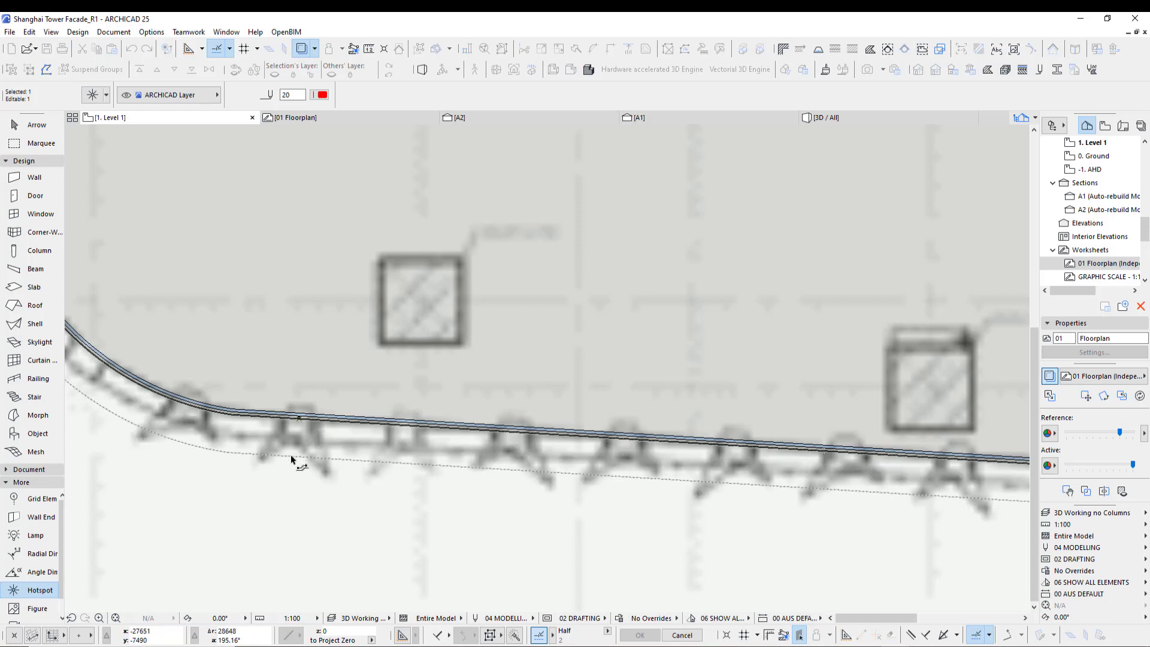
pyautogui.scroll(2, 291, 460)
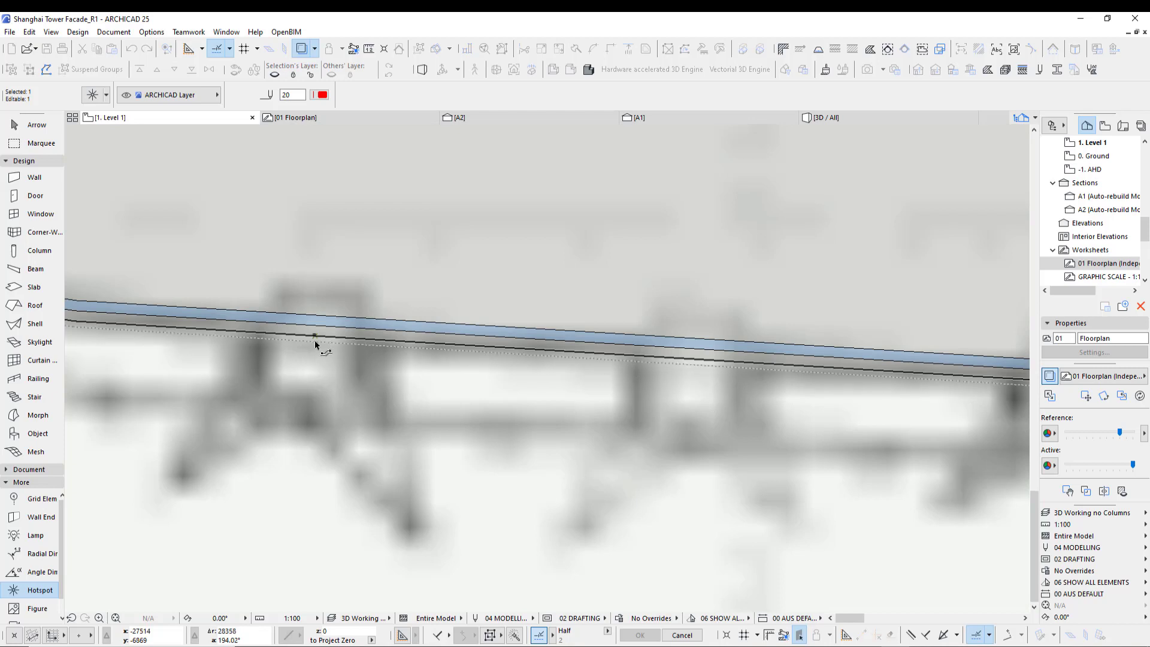
pyautogui.click(314, 337)
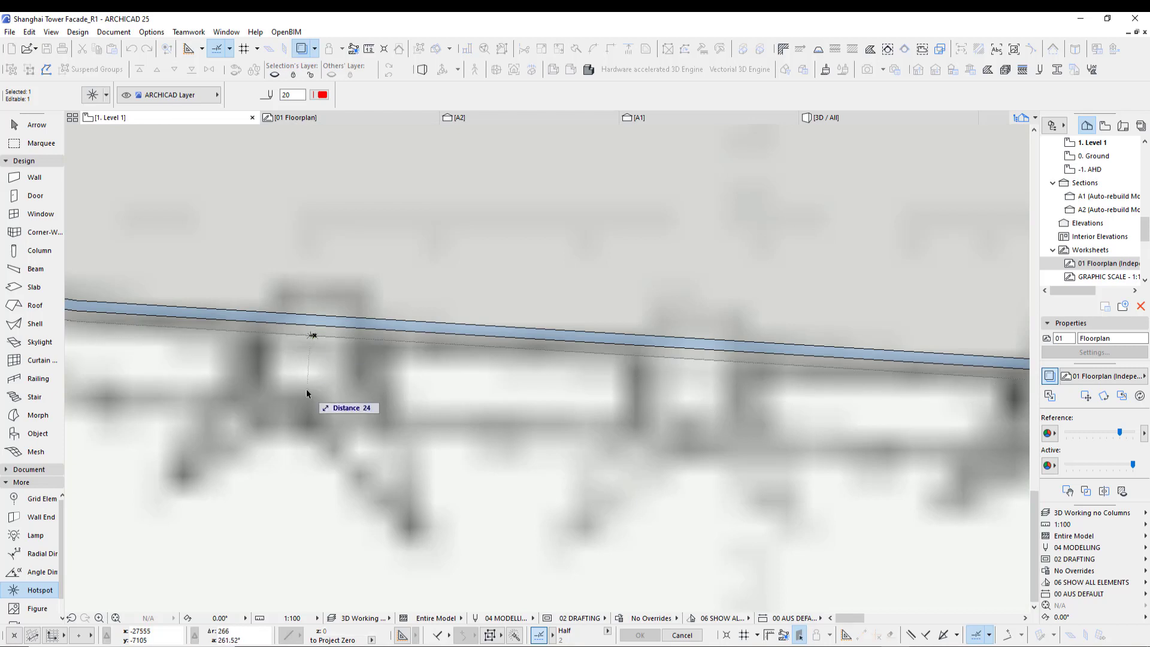
pyautogui.scroll(-3, 340, 411)
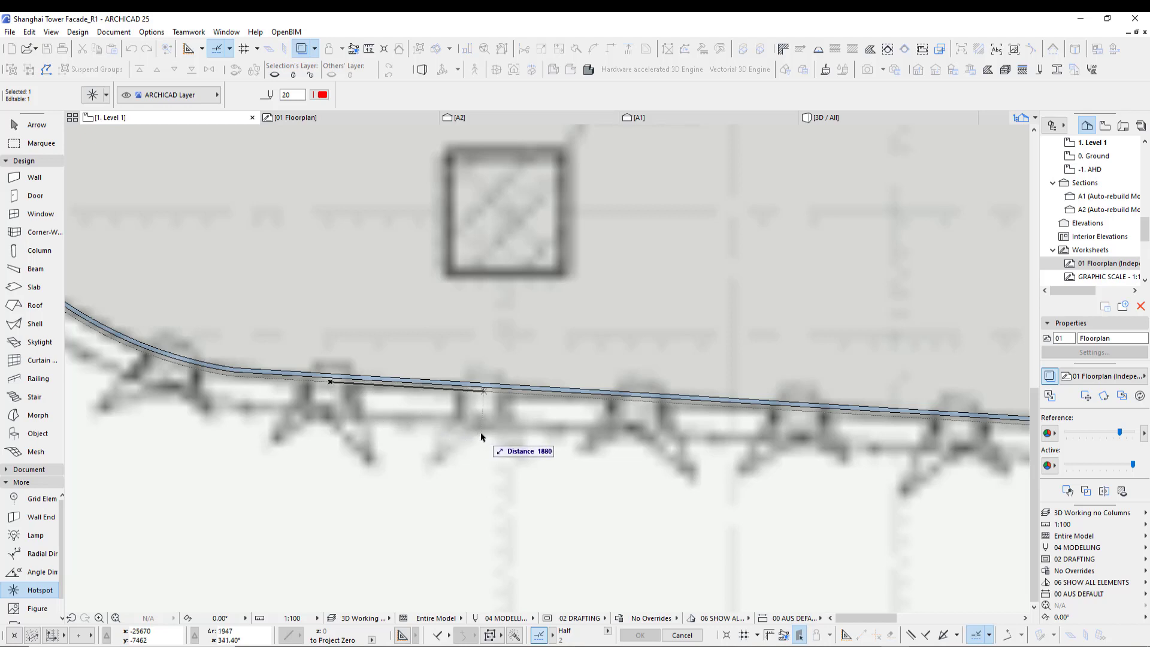
pyautogui.click(481, 433)
pyautogui.scroll(-1, 518, 437)
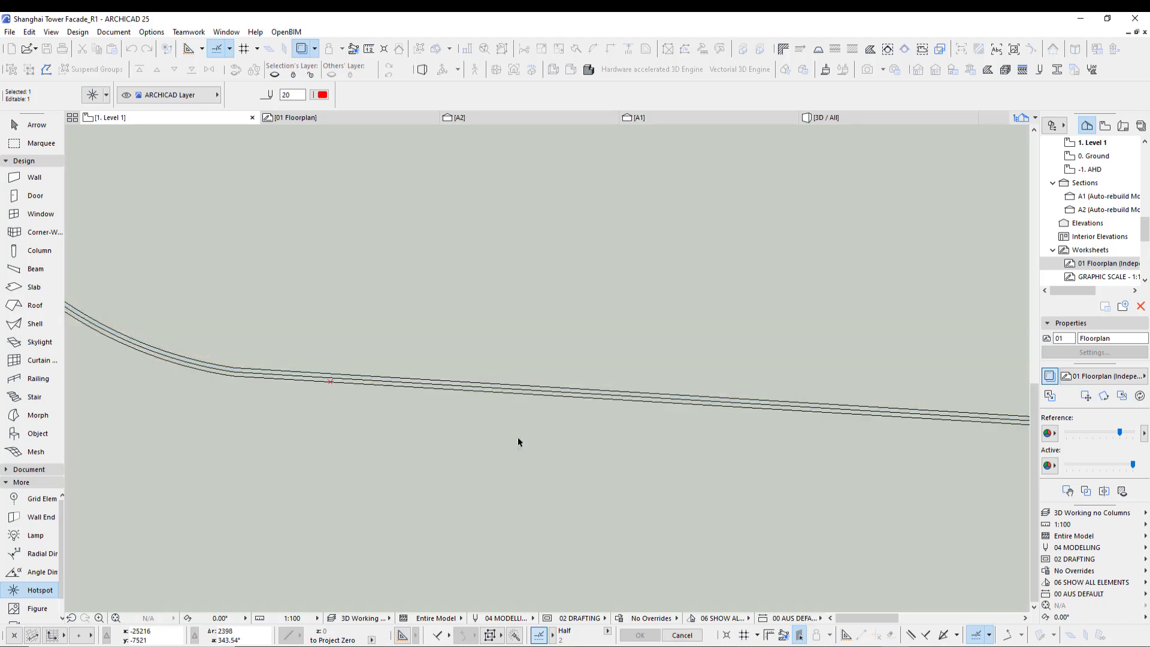
pyautogui.scroll(-4, 518, 441)
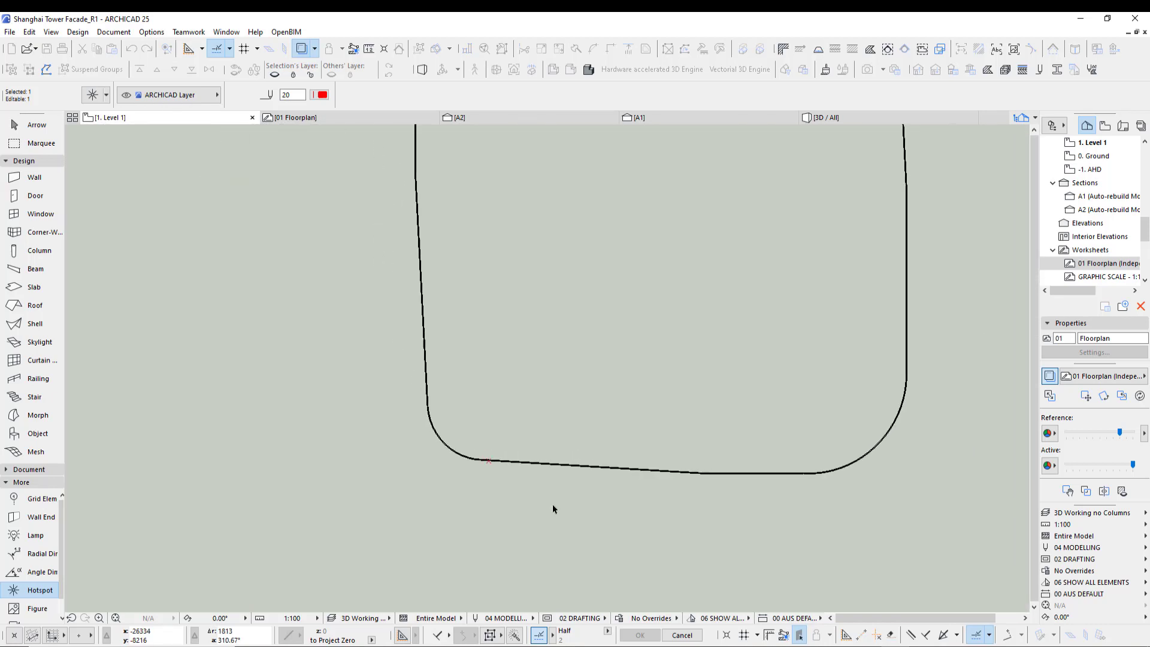
pyautogui.moveTo(552, 509); pyautogui.dragTo(342, 542, button='middle')
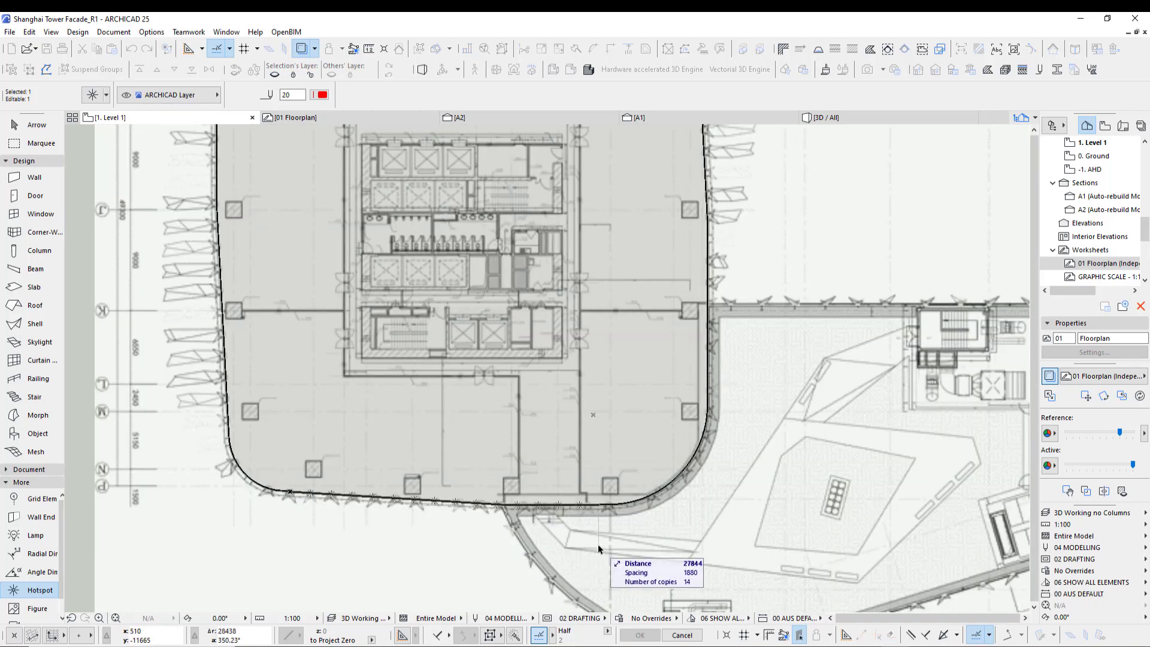
pyautogui.scroll(-2, 746, 369)
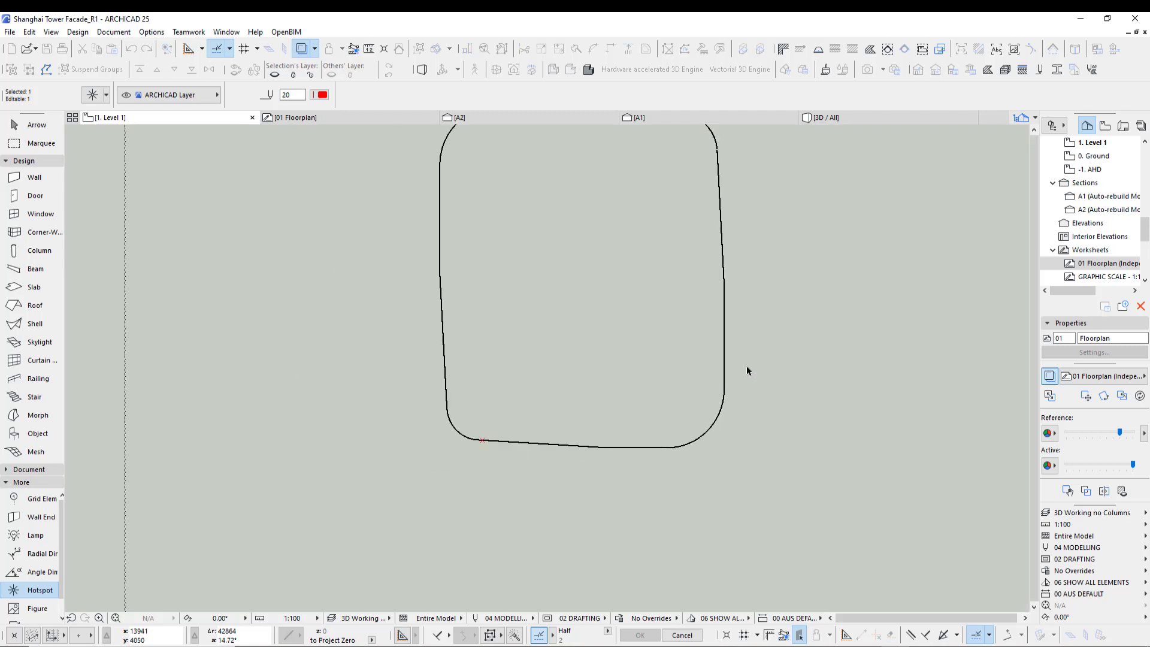
pyautogui.moveTo(740, 267); pyautogui.dragTo(726, 347, button='middle')
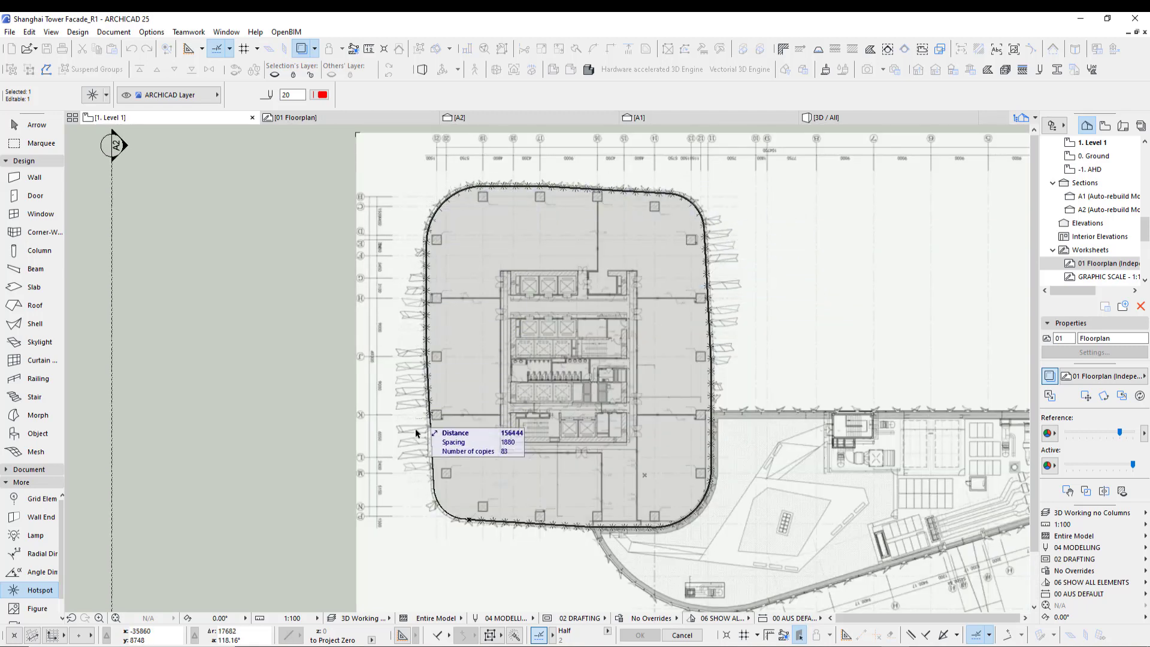
pyautogui.scroll(4, 417, 506)
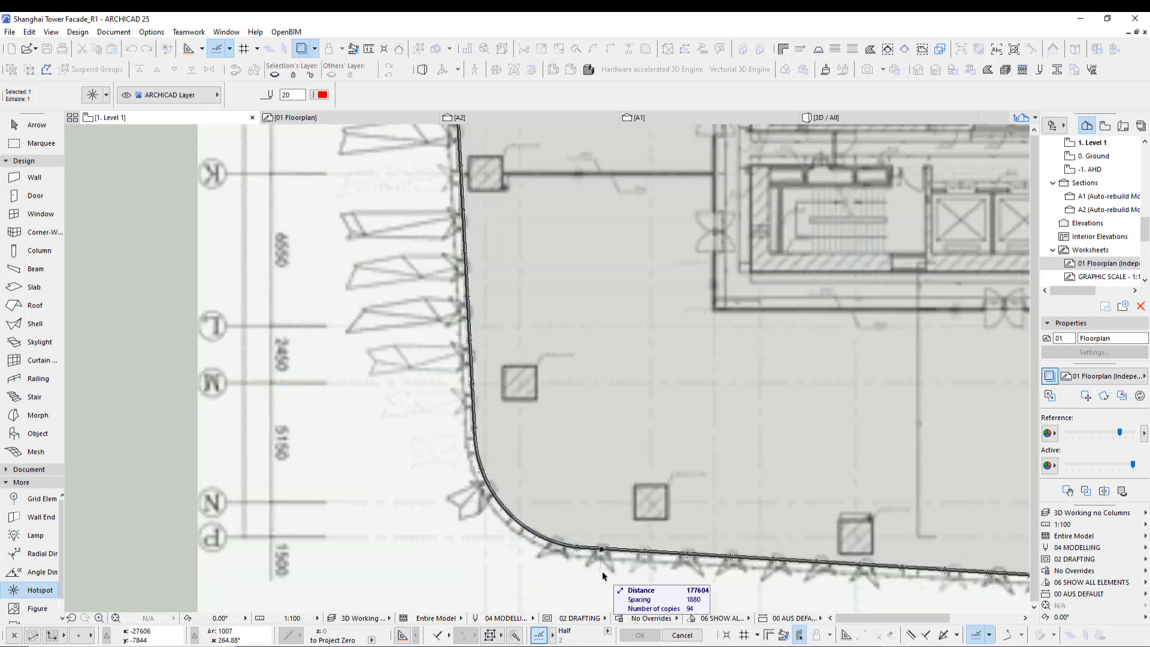
pyautogui.scroll(-5, 418, 526)
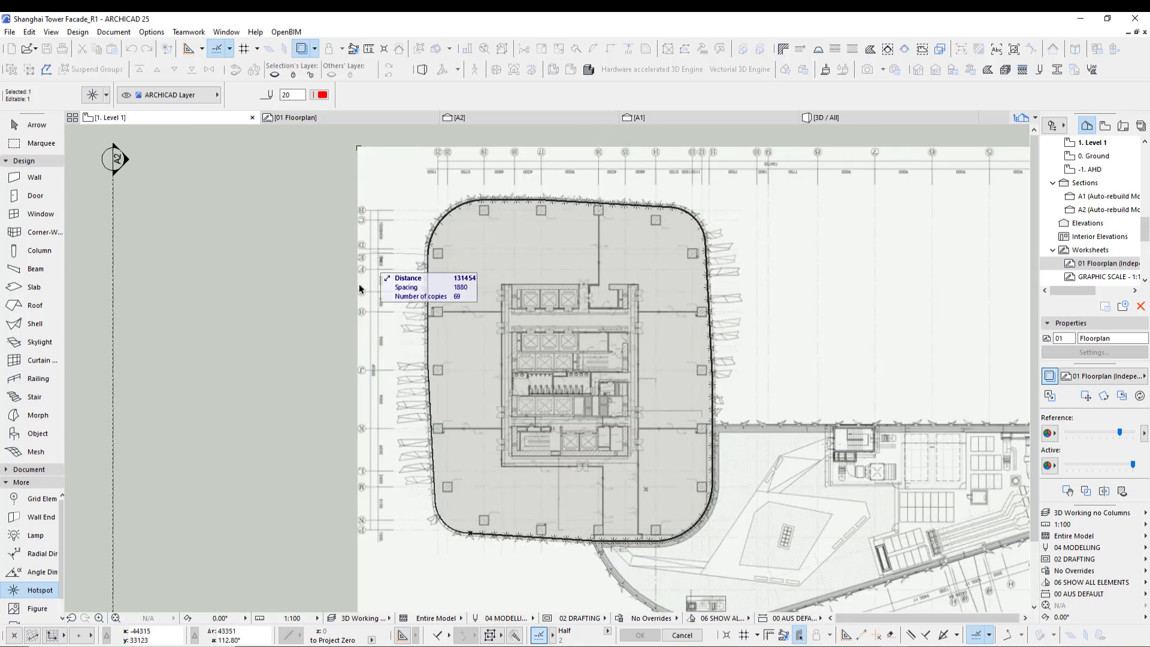
pyautogui.scroll(5, 408, 550)
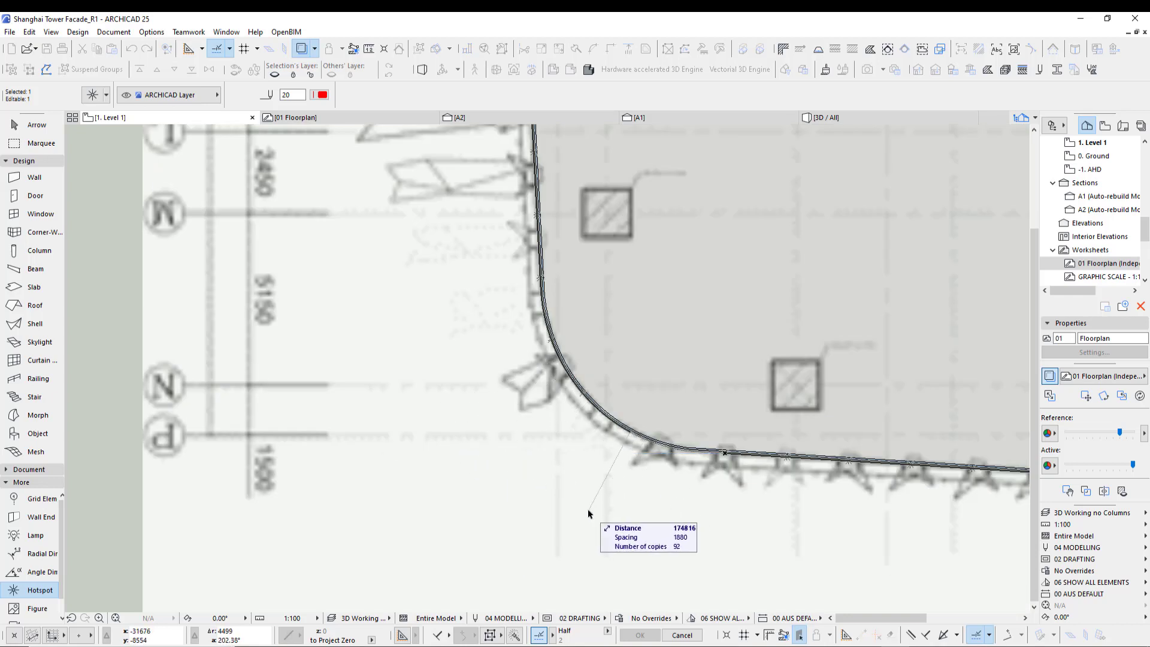
pyautogui.click(703, 529)
pyautogui.moveTo(703, 531)
pyautogui.mouseDown(button='middle')
pyautogui.moveTo(563, 502)
pyautogui.moveTo(425, 498)
pyautogui.mouseUp(button='middle')
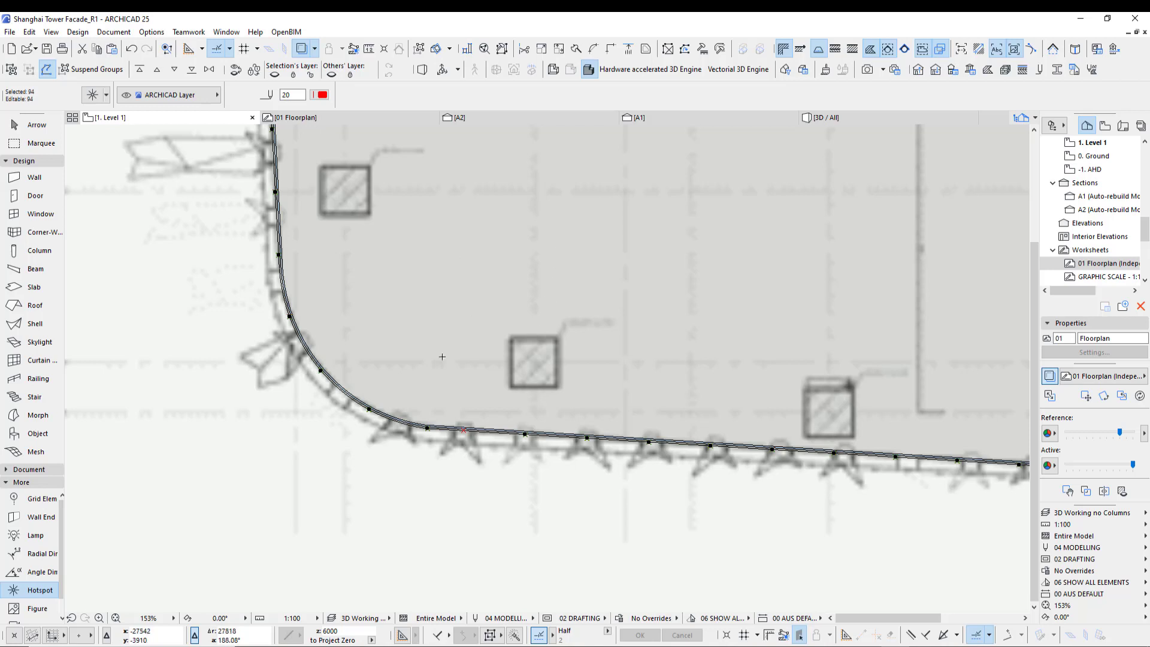
pyautogui.scroll(-3, 335, 449)
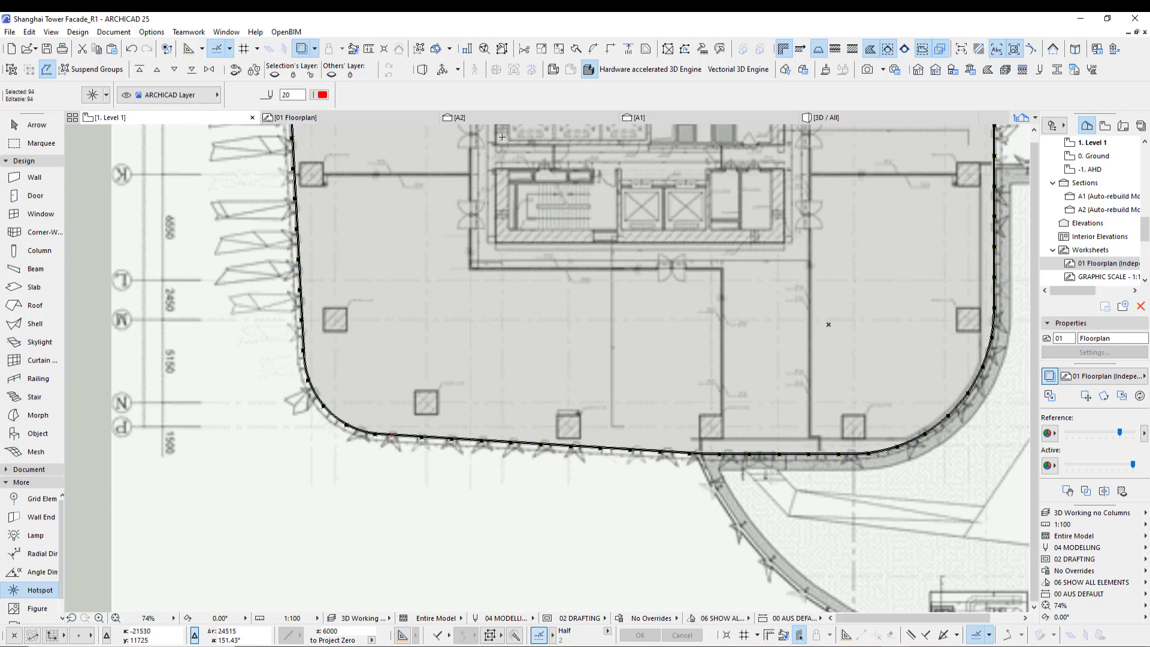
# - Review the selected hotspots in the selection set, then undo the multiply
pyautogui.click(502, 50)
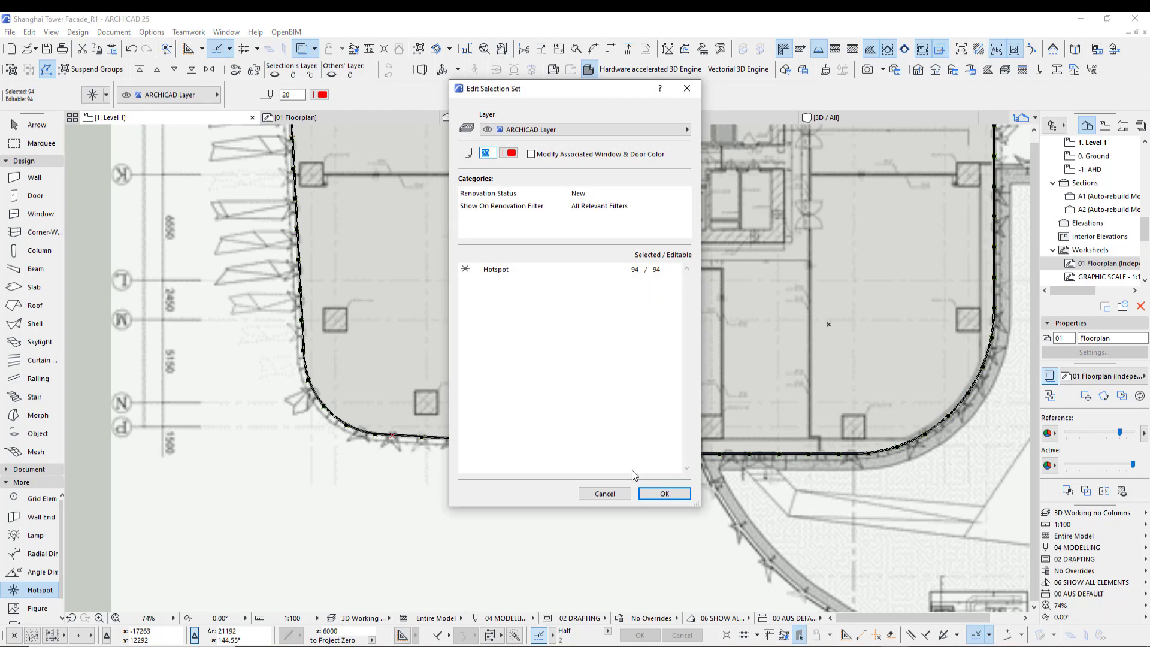
pyautogui.click(605, 494)
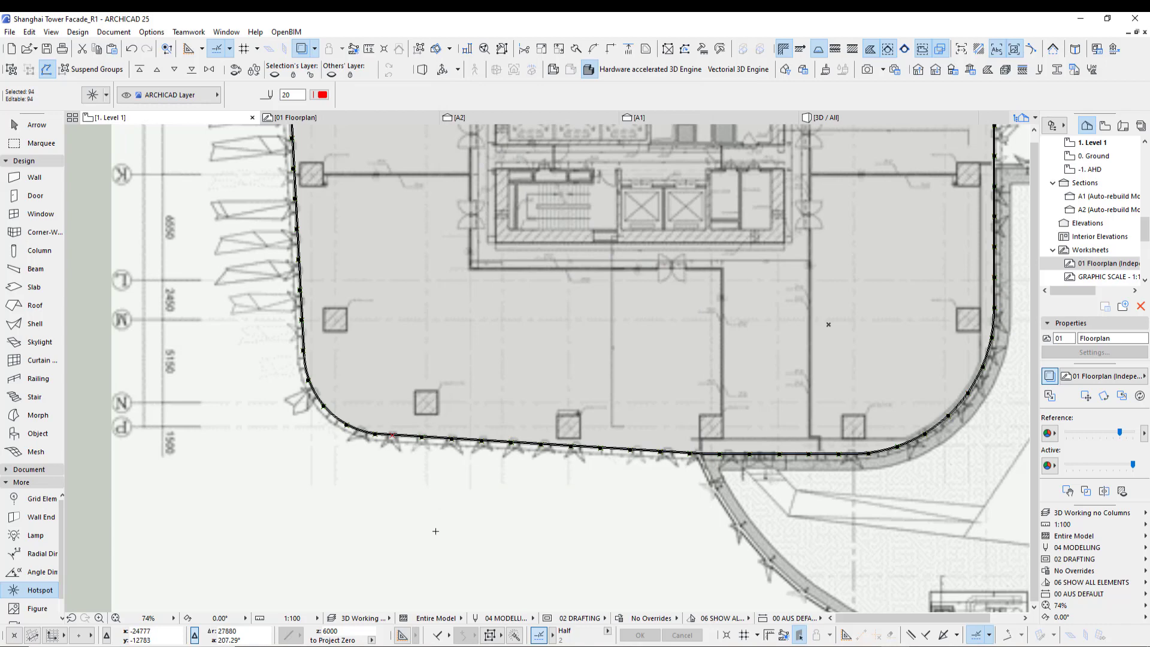
pyautogui.hotkey('ctrl', 'z')
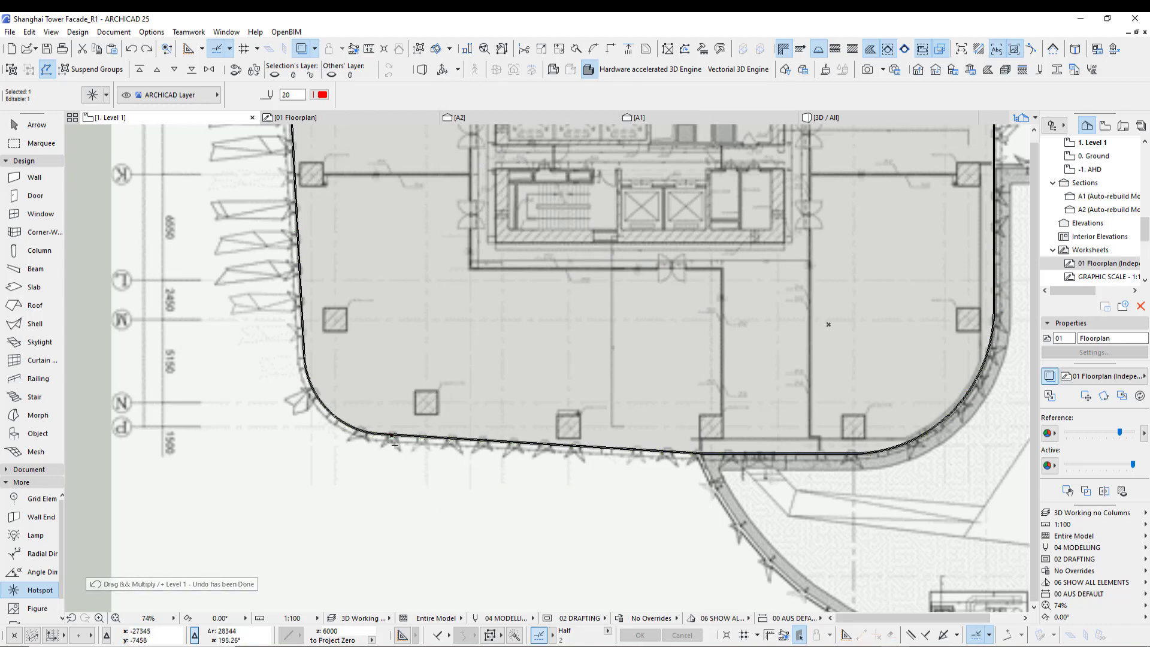
# - Set Multiply to Distribute with the -1 option and 94 copies, rotated to path
pyautogui.hotkey('ctrl', 'u')
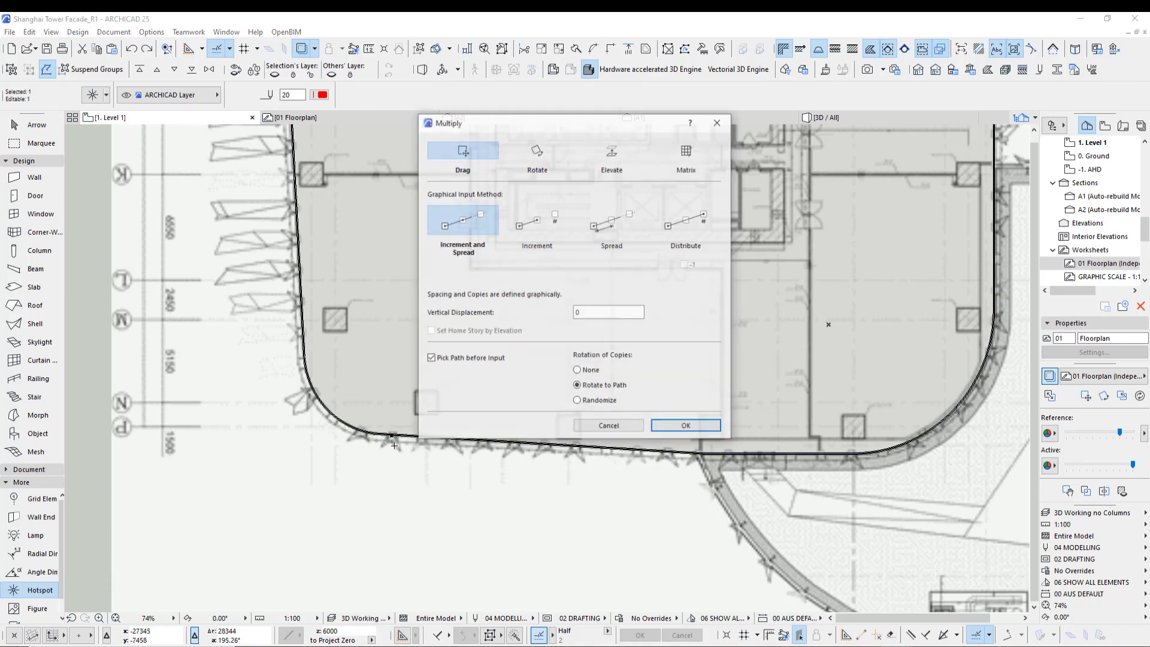
pyautogui.click(687, 225)
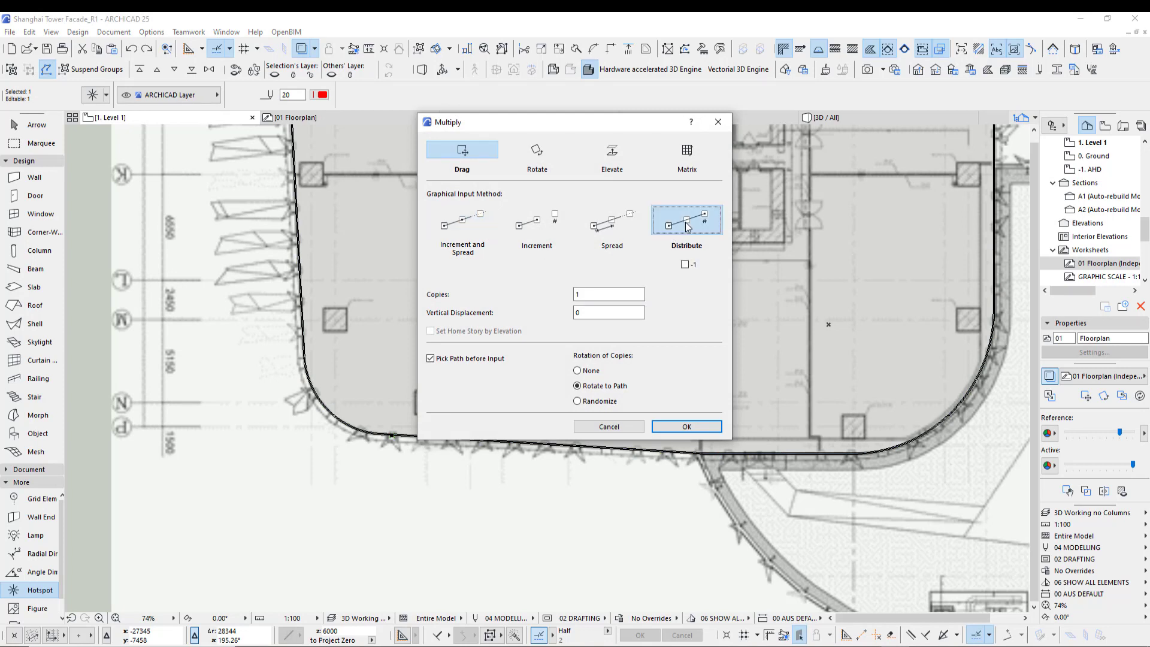
pyautogui.click(684, 264)
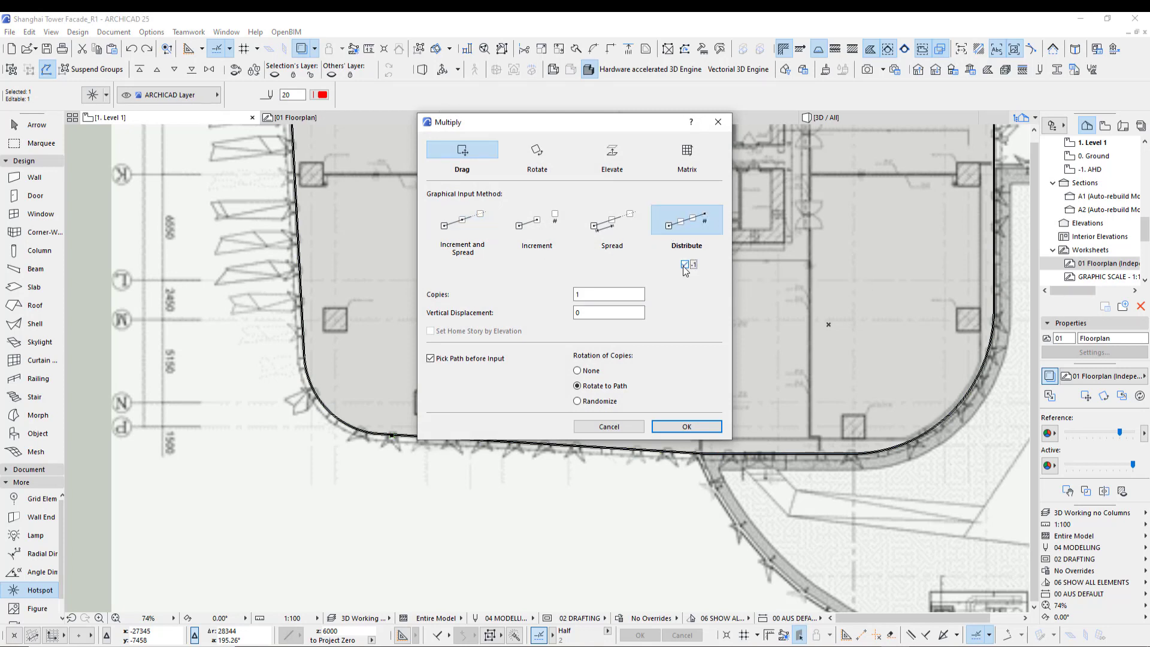
pyautogui.doubleClick(576, 293)
pyautogui.click(687, 425)
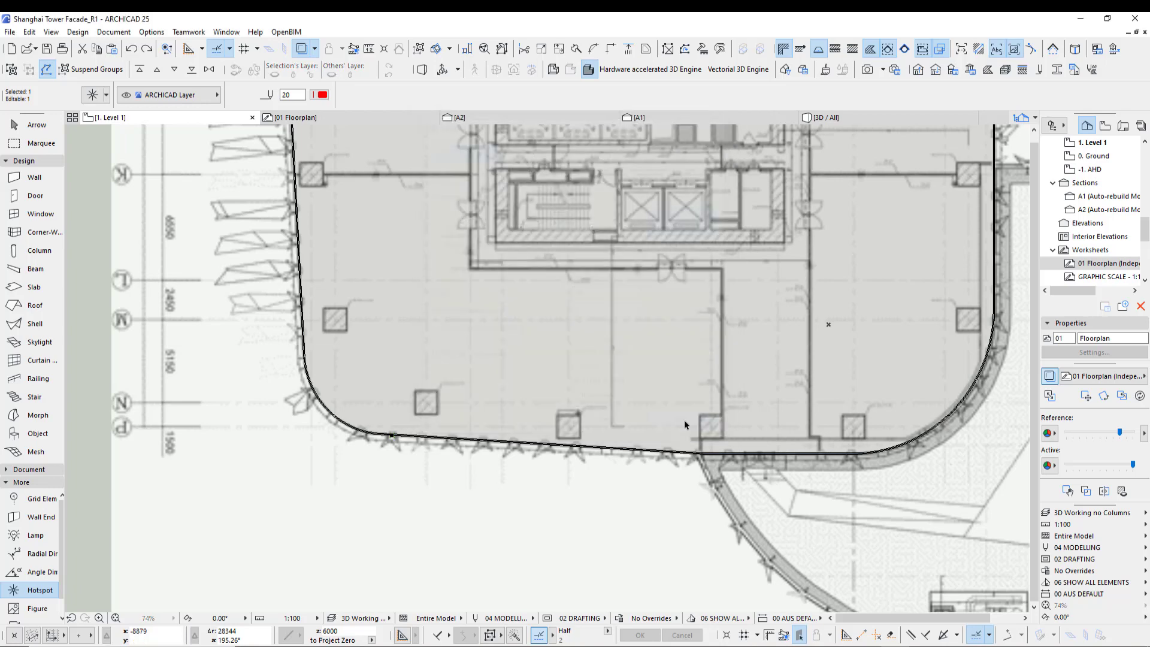
pyautogui.click(392, 436)
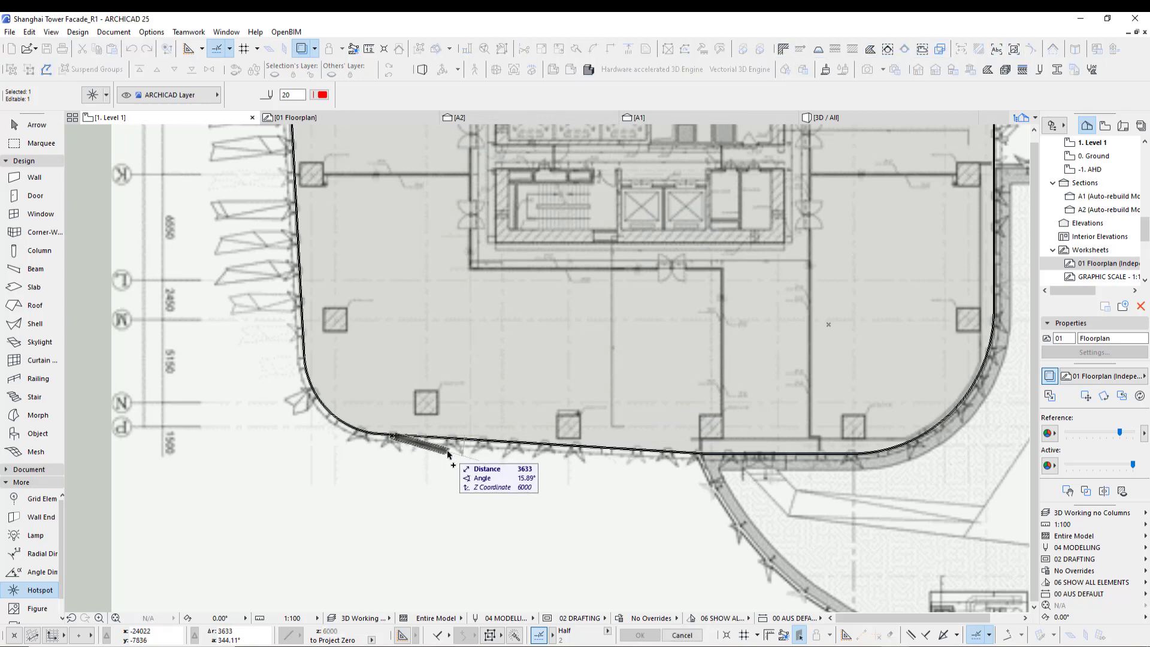
pyautogui.scroll(1, 417, 447)
pyautogui.press('Escape')
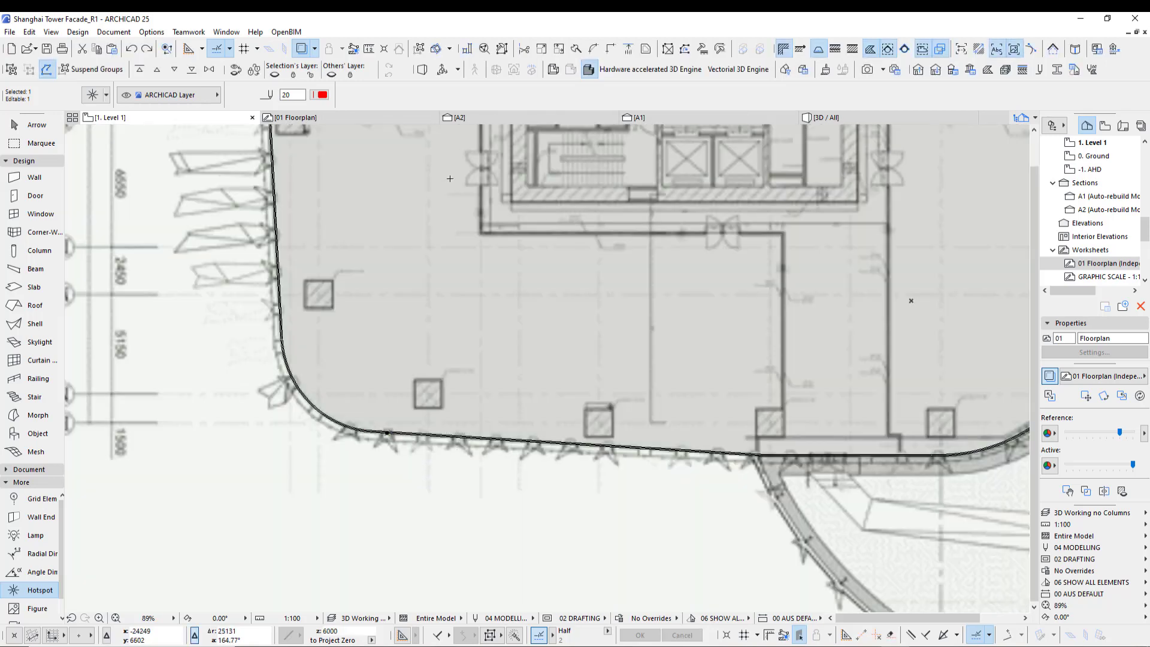
# - Distribute the 94 hotspot copies evenly along the full tower outline path
pyautogui.hotkey('ctrl', 'u')
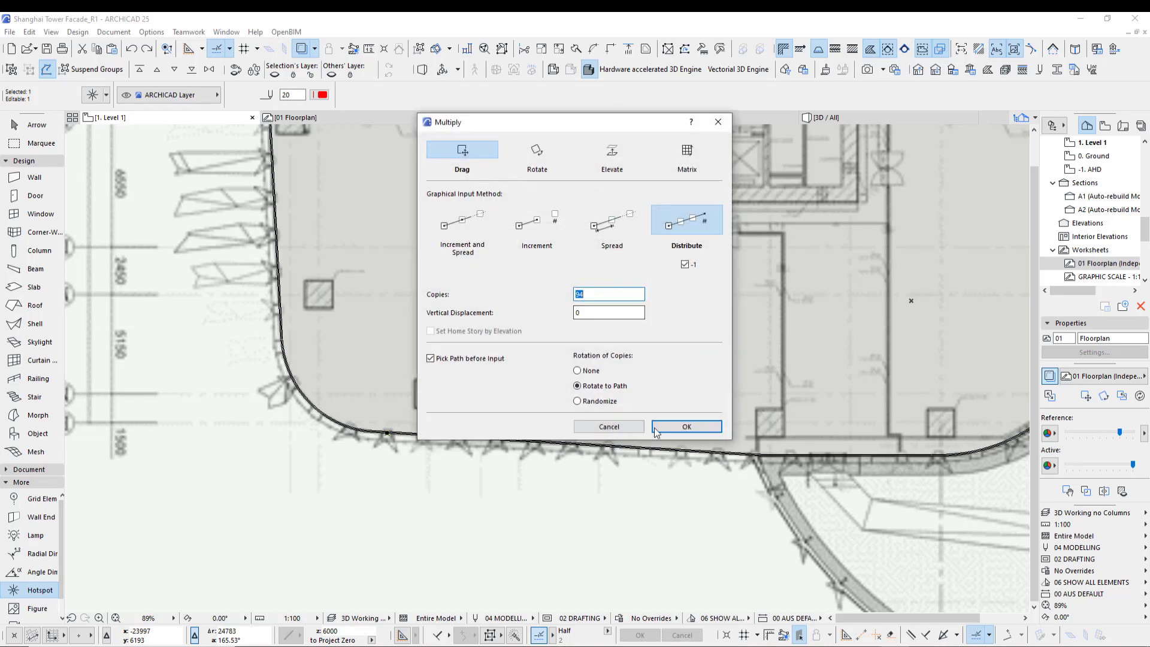
pyautogui.click(657, 429)
pyautogui.scroll(6, 389, 439)
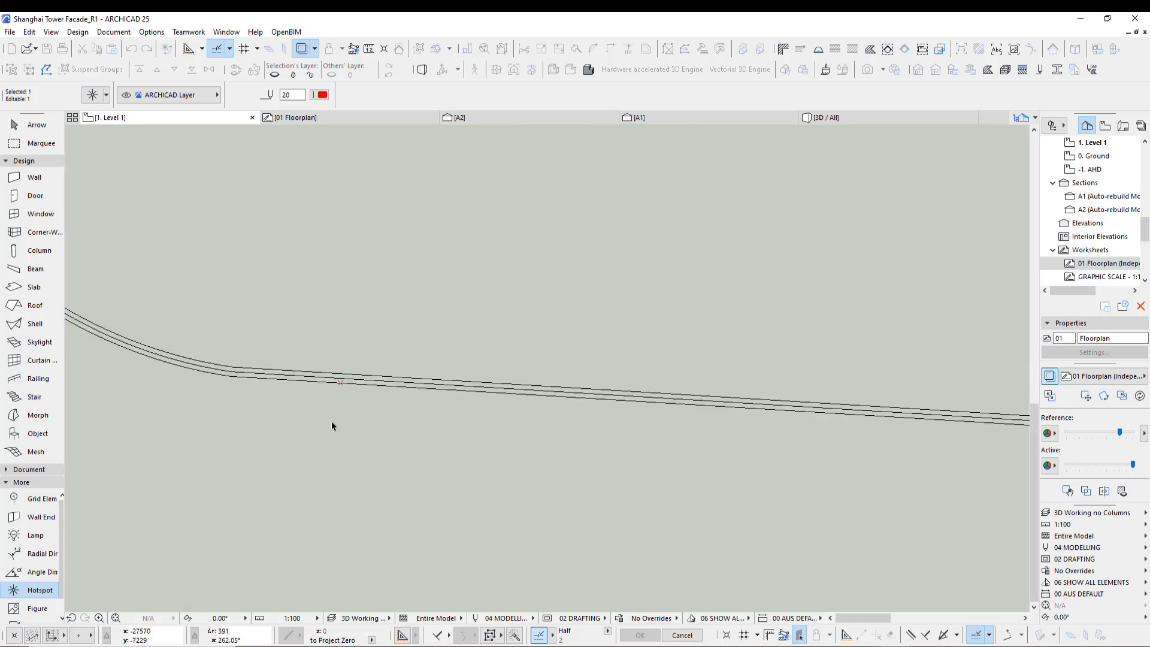
pyautogui.scroll(-7, 328, 422)
pyautogui.scroll(3, 421, 439)
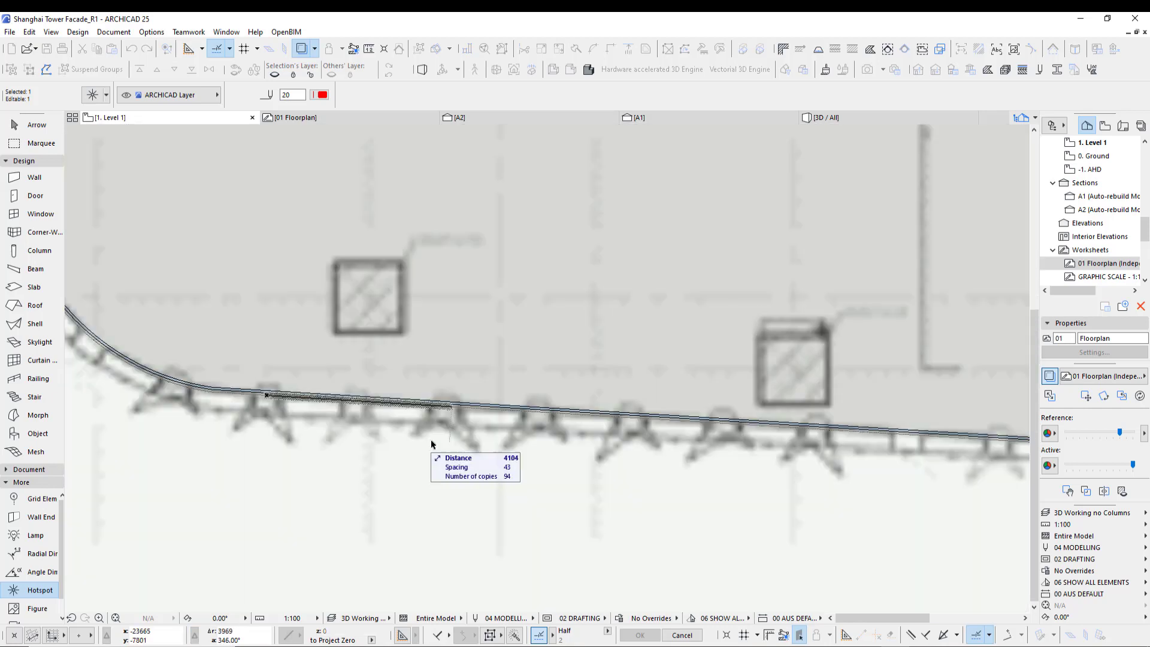
pyautogui.scroll(-5, 423, 482)
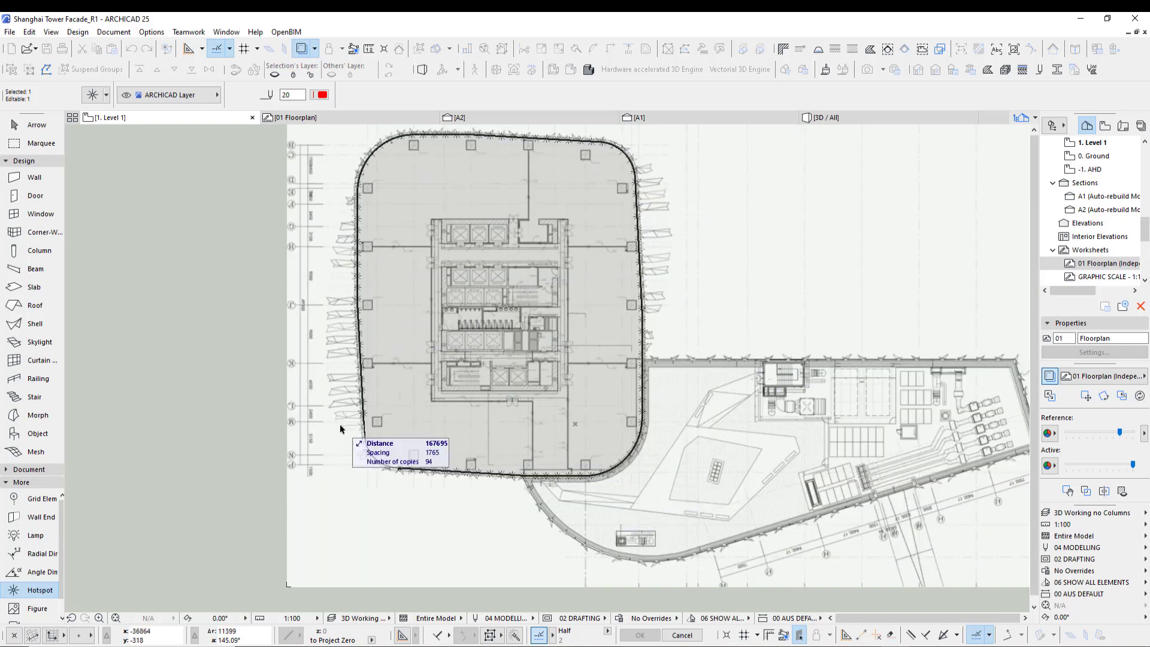
pyautogui.scroll(5, 339, 424)
pyautogui.scroll(-4, 364, 513)
pyautogui.scroll(5, 308, 422)
pyautogui.scroll(-2, 293, 451)
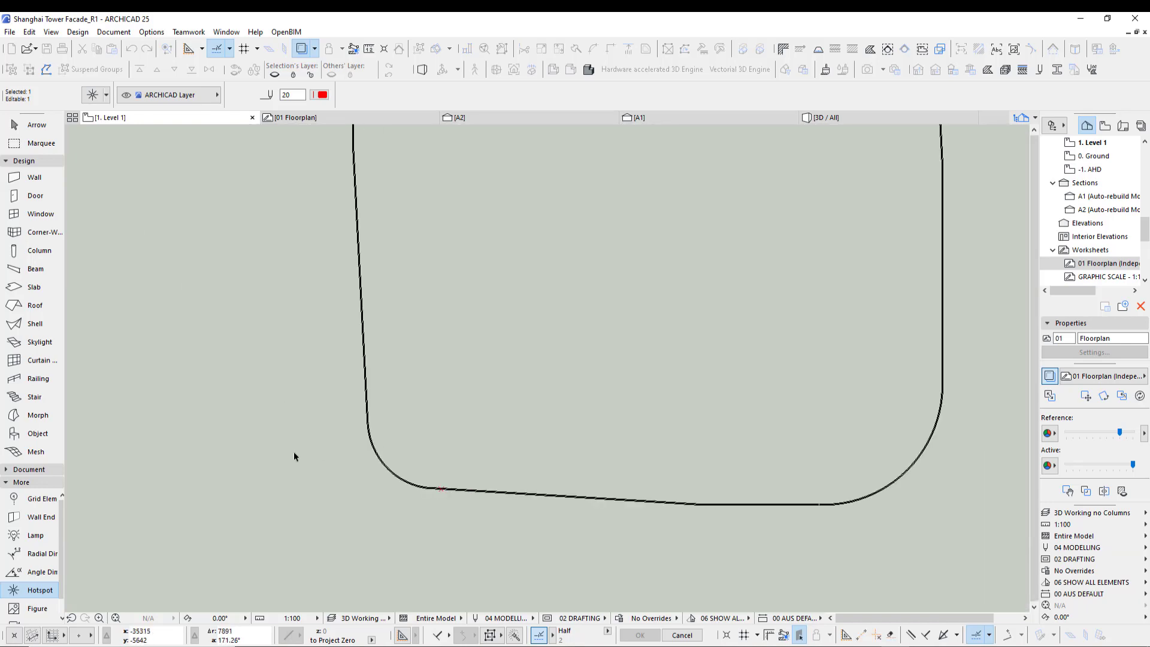
pyautogui.scroll(5, 301, 476)
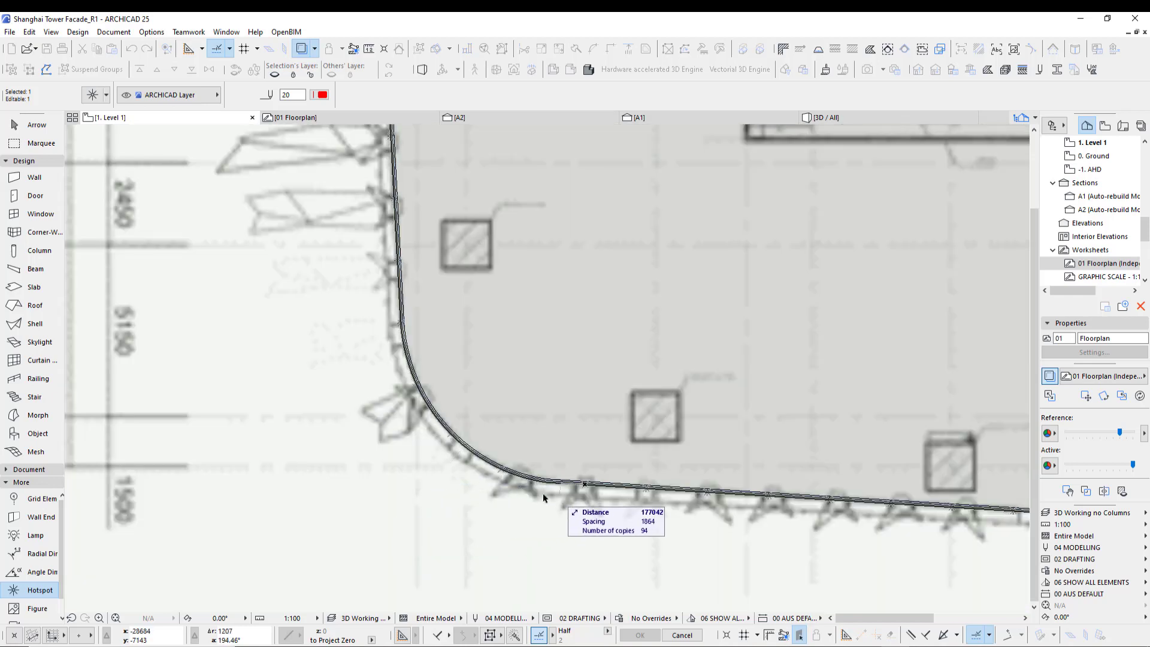
pyautogui.click(585, 485)
pyautogui.moveTo(625, 519); pyautogui.dragTo(442, 493, button='middle')
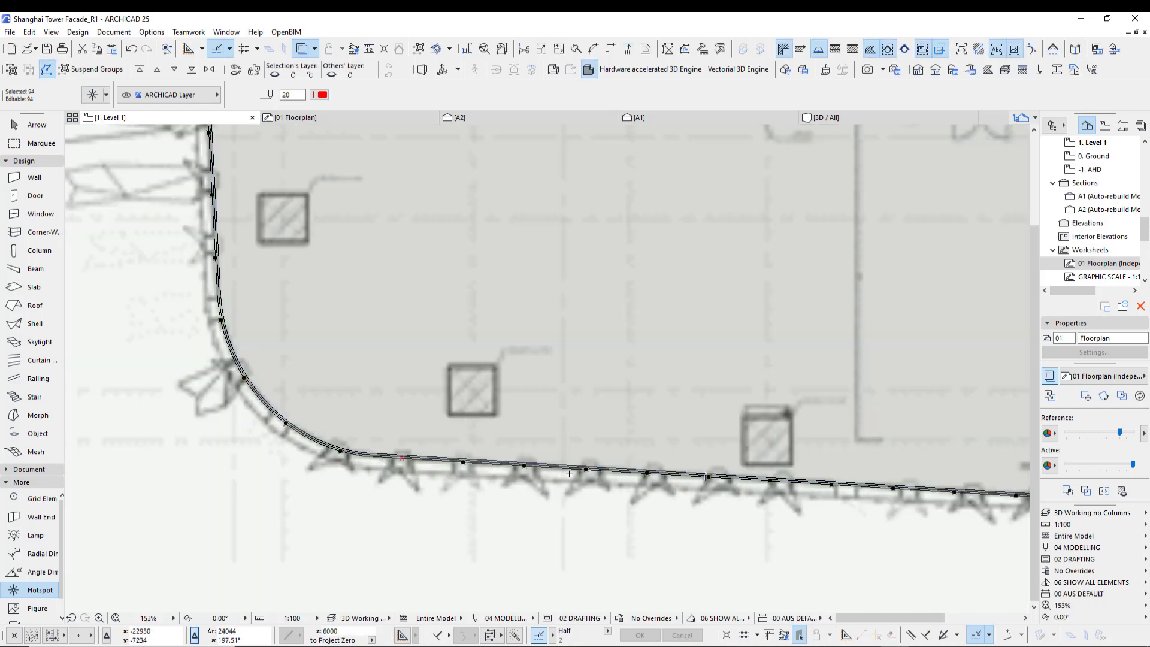
pyautogui.moveTo(739, 502); pyautogui.dragTo(559, 487, button='middle')
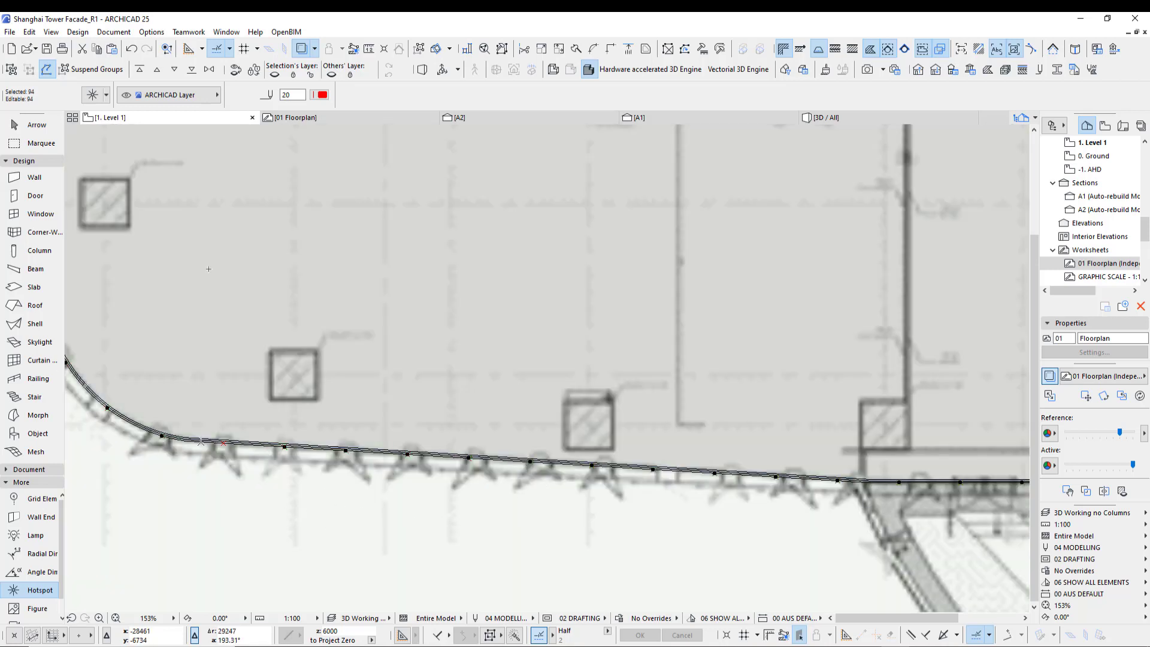
# - Inspect the distributed hotspots around the whole tower outline, then deselect them
pyautogui.scroll(-7, 359, 500)
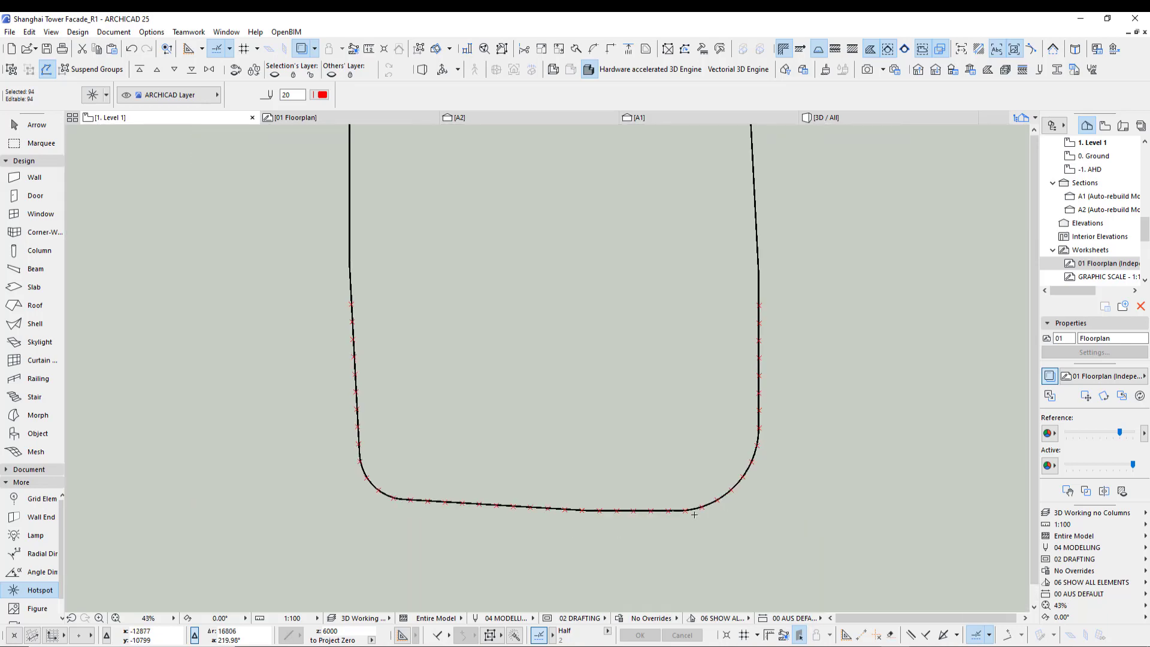
pyautogui.moveTo(867, 498); pyautogui.dragTo(741, 513, button='middle')
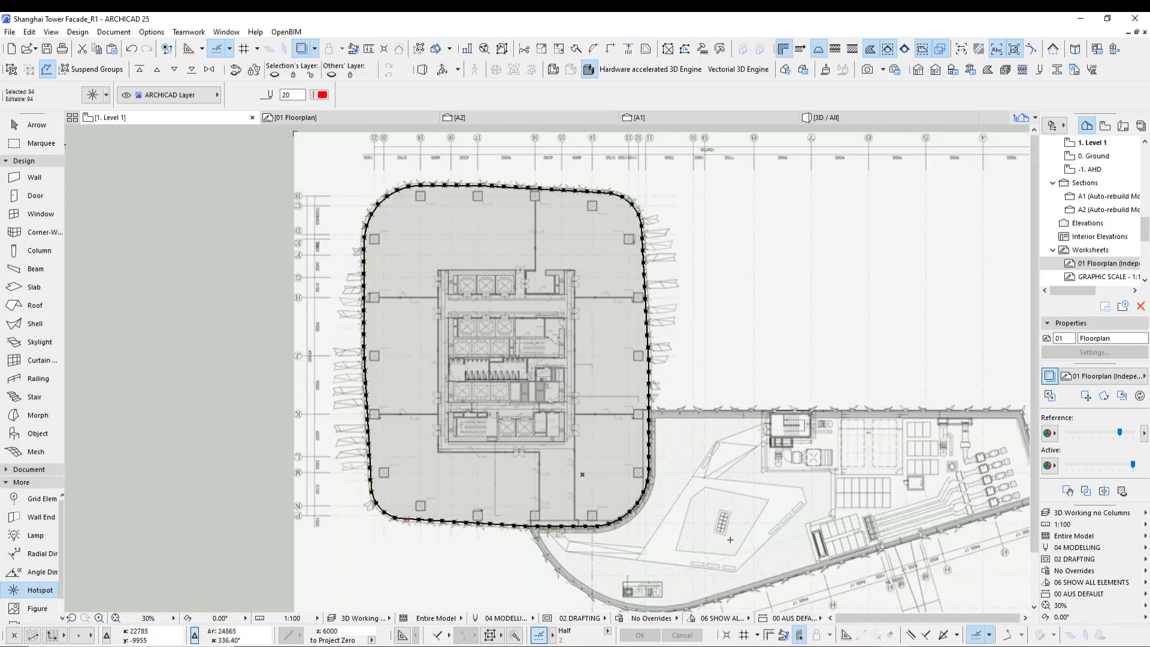
pyautogui.scroll(4, 410, 530)
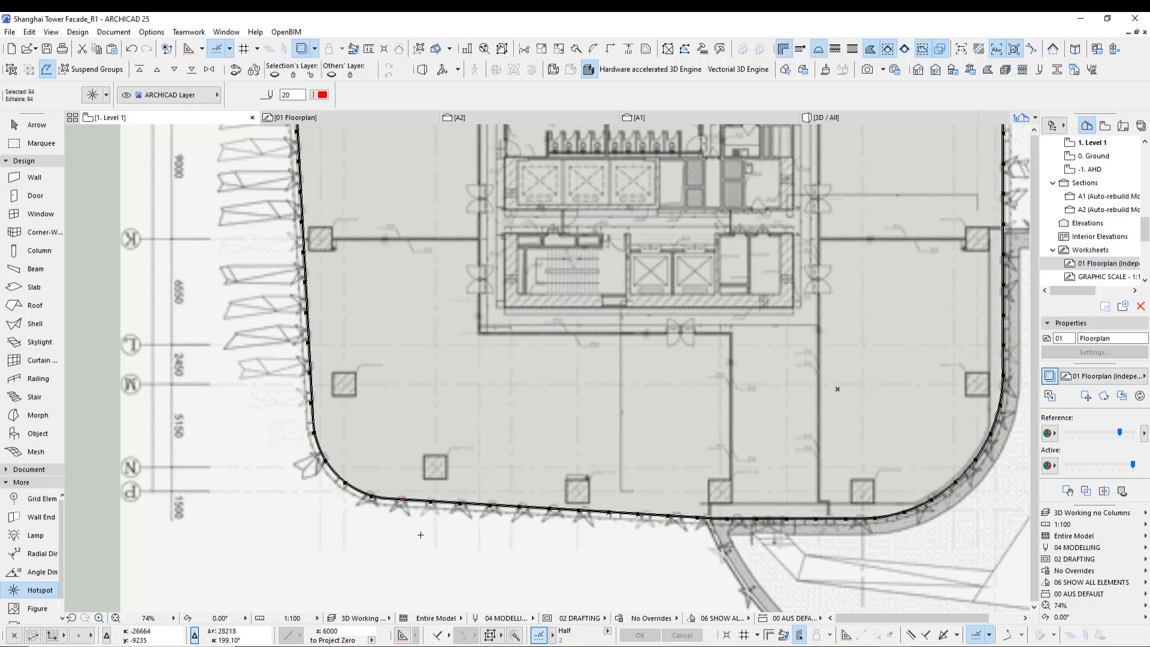
pyautogui.scroll(-4, 360, 541)
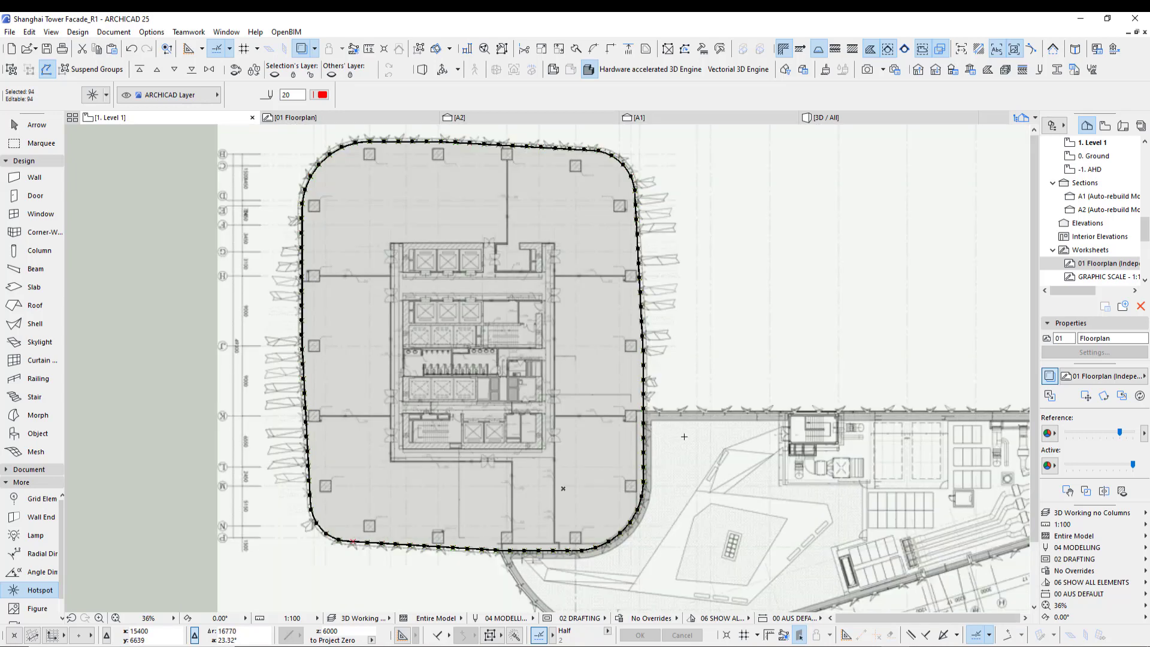
pyautogui.moveTo(679, 380); pyautogui.dragTo(739, 388, button='middle')
pyautogui.press('Escape')
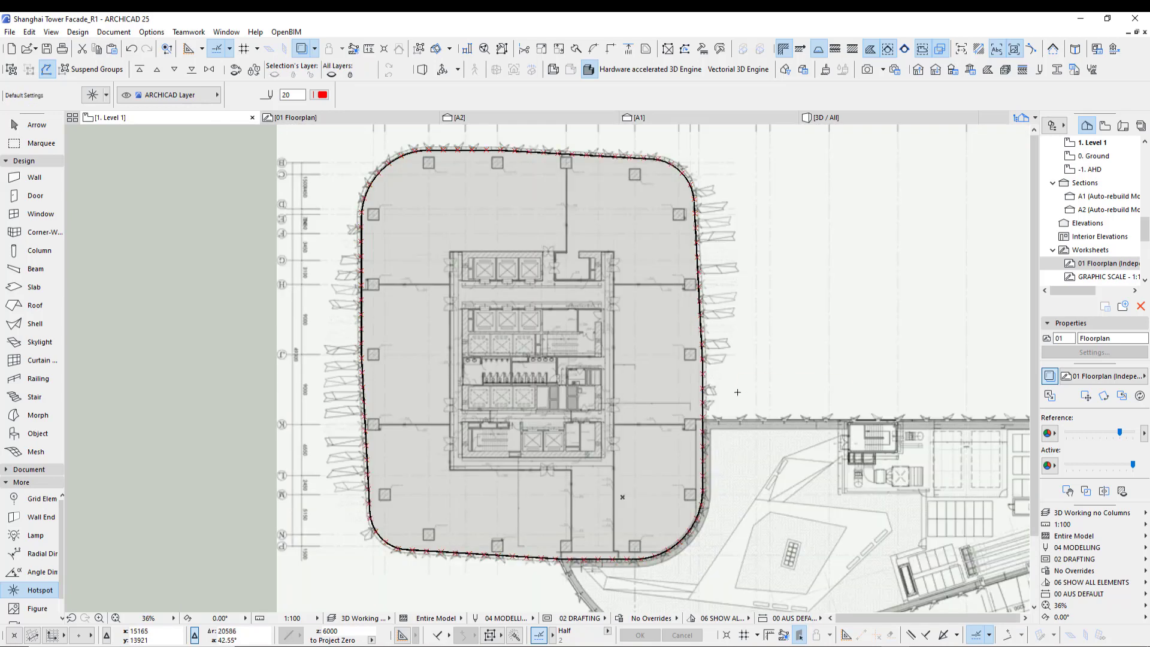
# - Turn off the floor plan worksheet trace reference to see only the model
pyautogui.click(1049, 376)
pyautogui.scroll(-4, 821, 423)
pyautogui.moveTo(862, 482); pyautogui.dragTo(644, 473, button='middle')
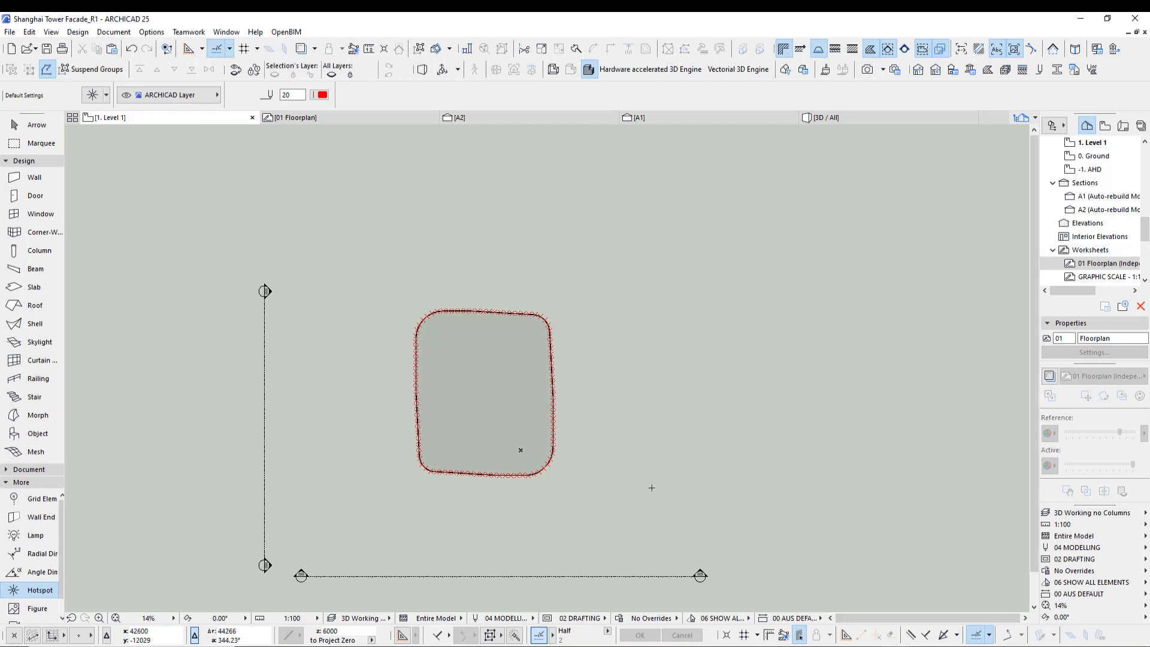
# - Switch to the 3D view and set the model view option to 3D Working so columns show
pyautogui.press('F3')
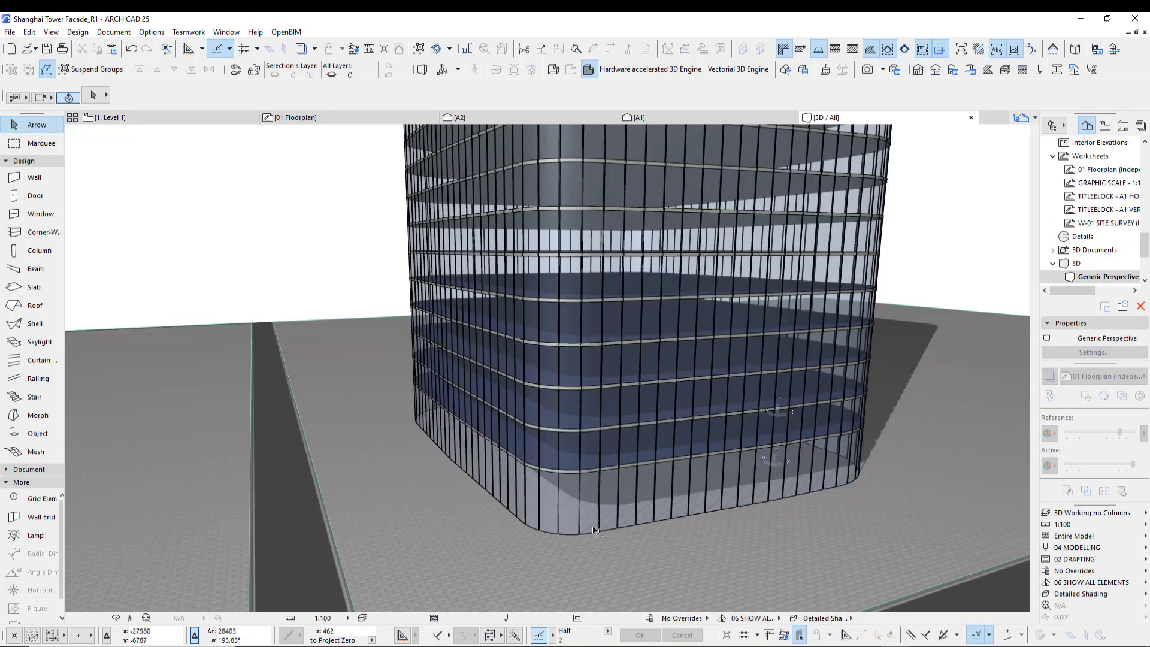
pyautogui.click(1083, 513)
pyautogui.click(1030, 524)
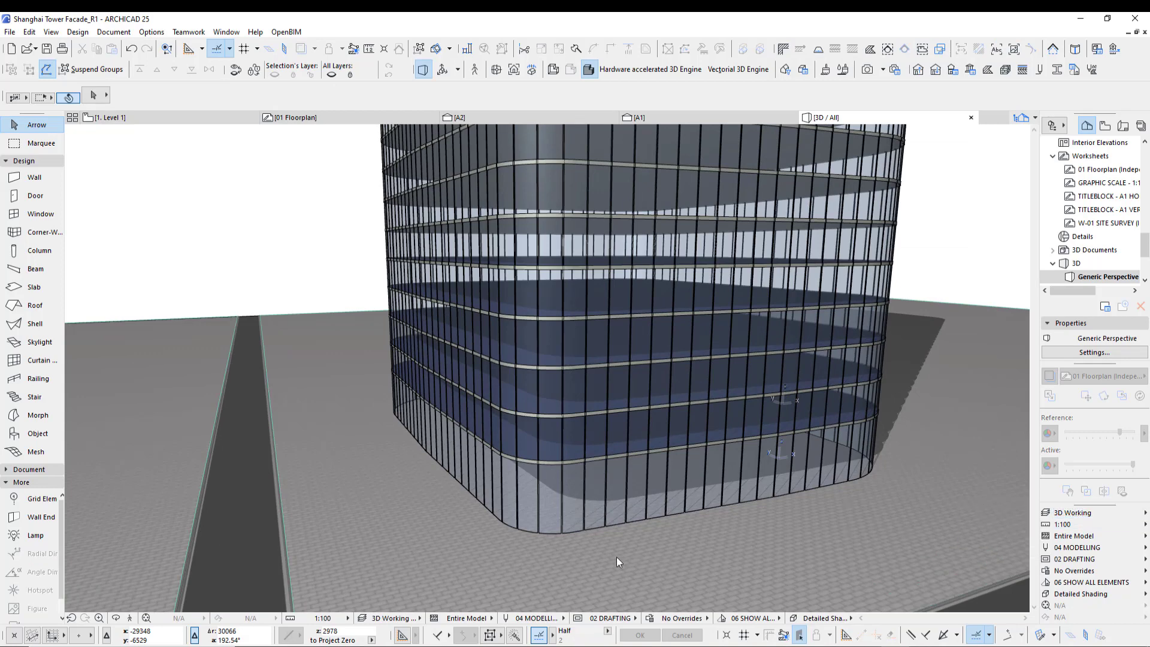
pyautogui.scroll(2, 571, 535)
pyautogui.scroll(3, 571, 535)
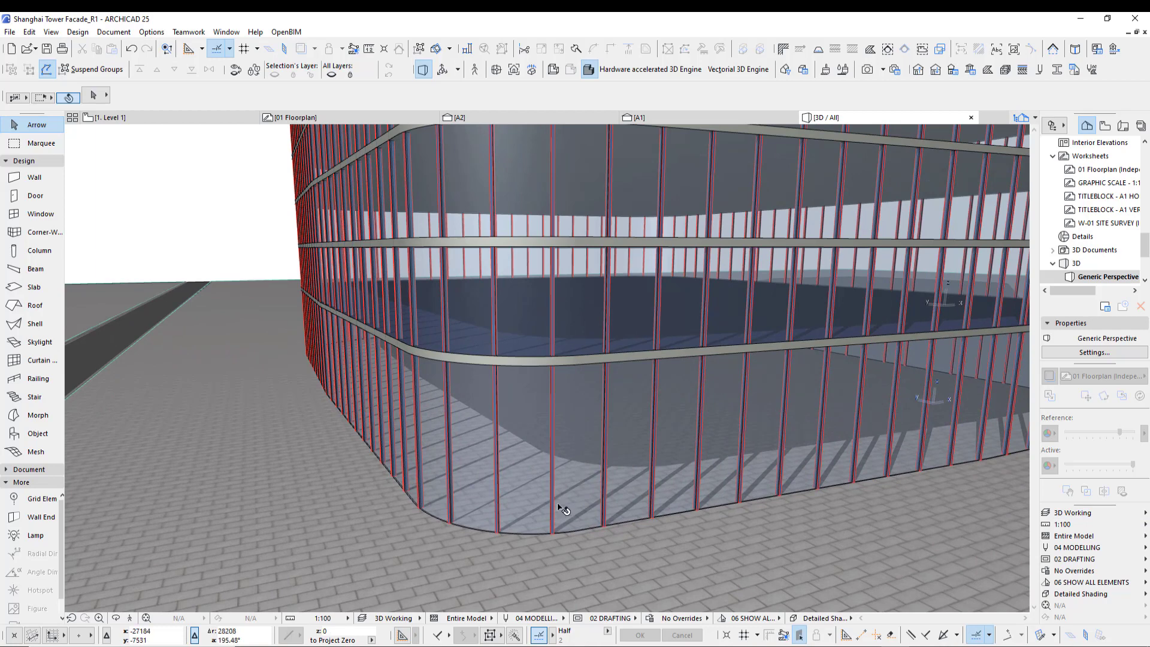
# - Return to the Level 1 floor plan and set its model view option to 3D Working
pyautogui.press('F2')
pyautogui.scroll(10, 440, 476)
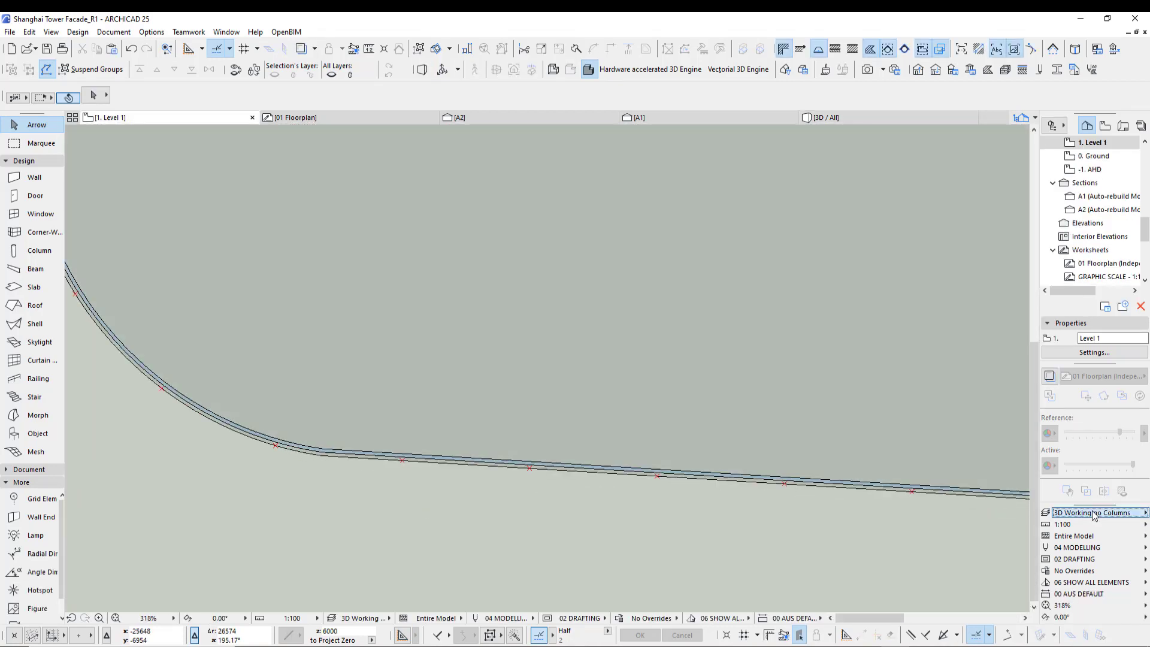
pyautogui.click(1093, 514)
pyautogui.click(1015, 522)
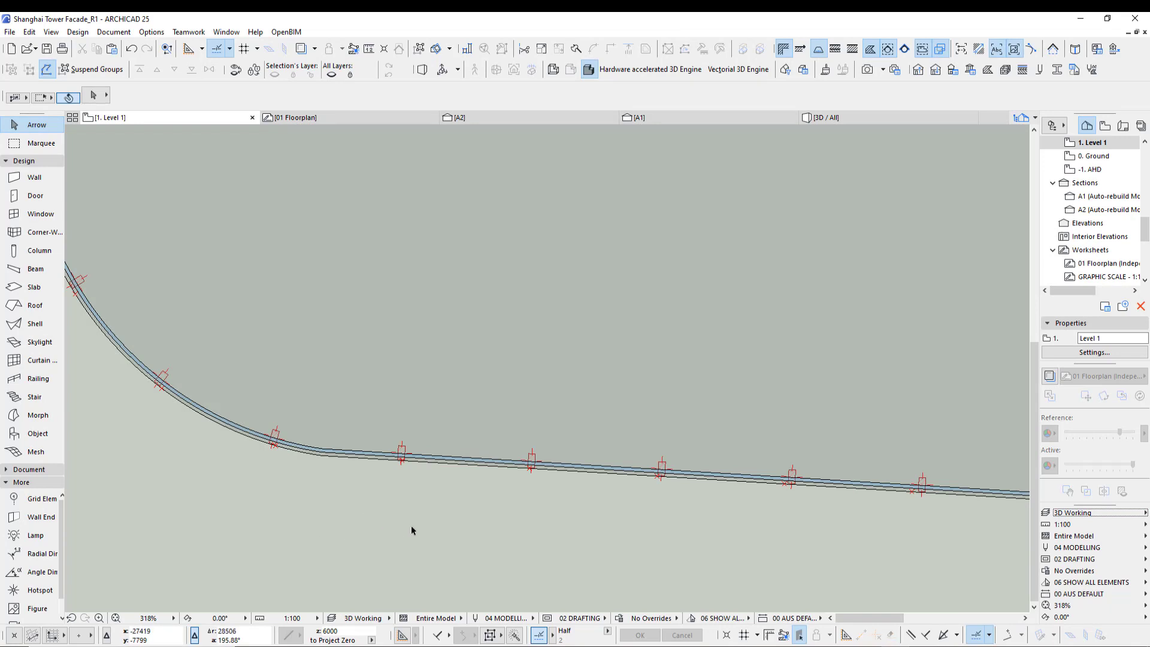
# - Enable Suspend Groups and select a single column on the tower outline, then deselect it
pyautogui.moveTo(411, 530); pyautogui.dragTo(304, 419, button='middle')
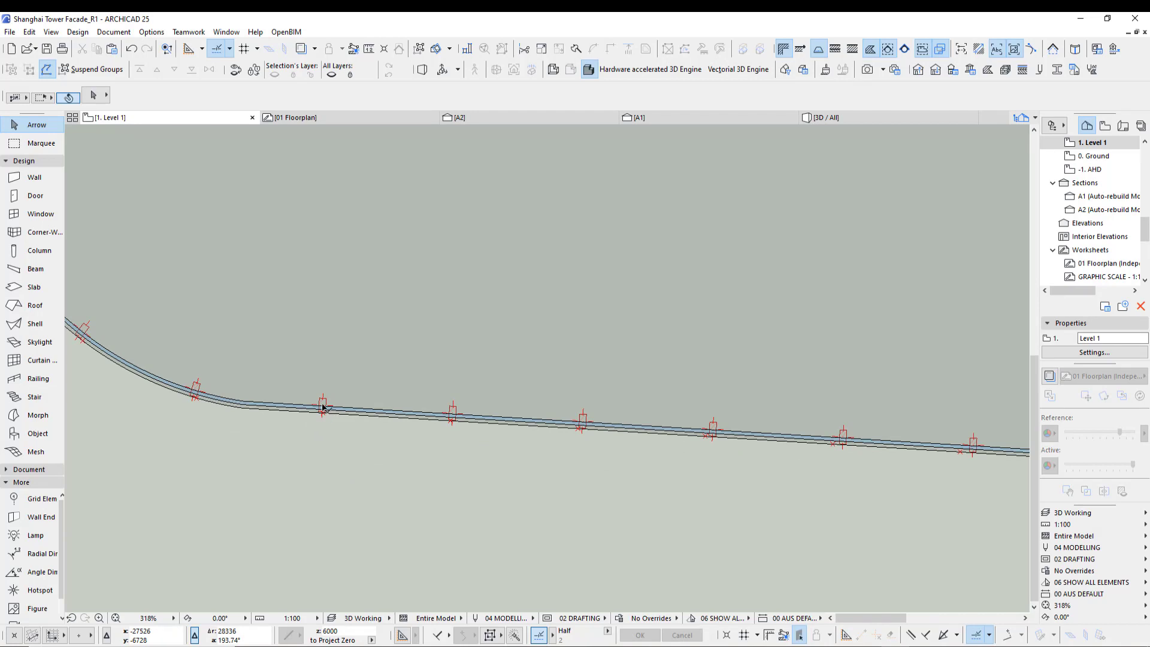
pyautogui.moveTo(323, 408)
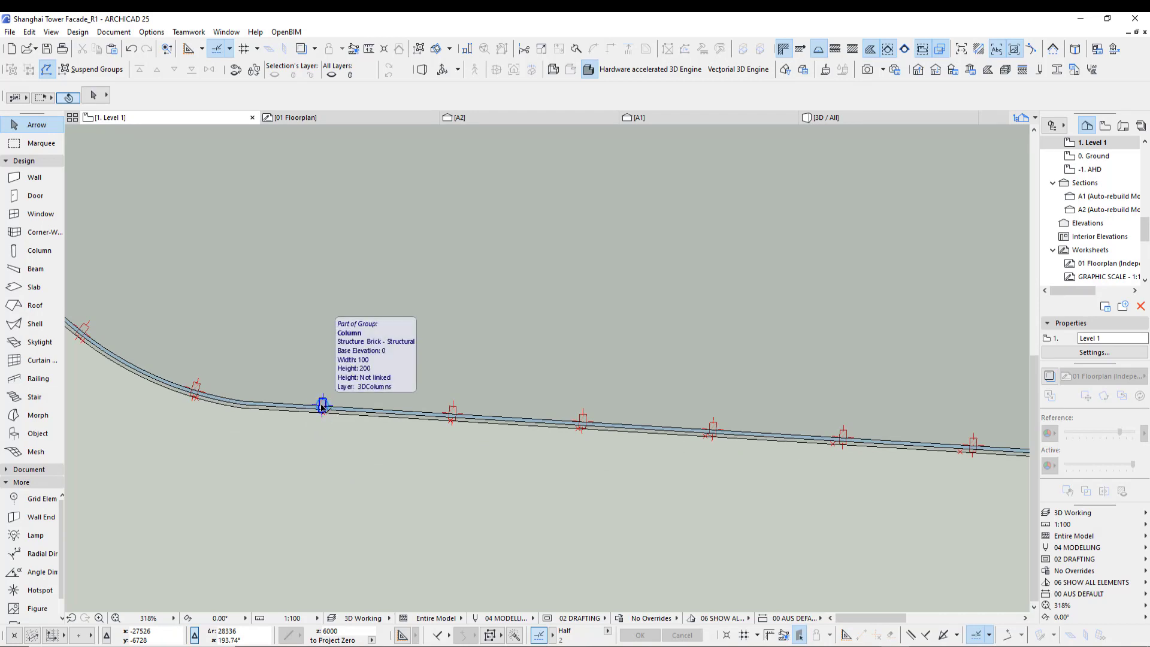
pyautogui.click(322, 408)
pyautogui.click(321, 451)
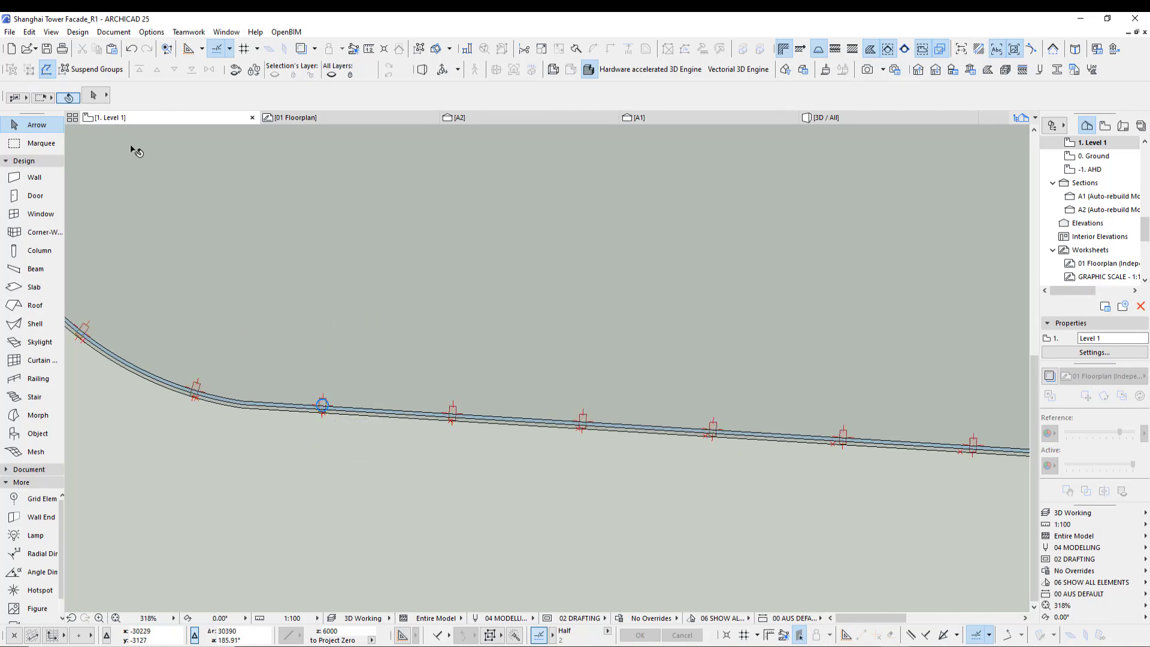
pyautogui.click(94, 69)
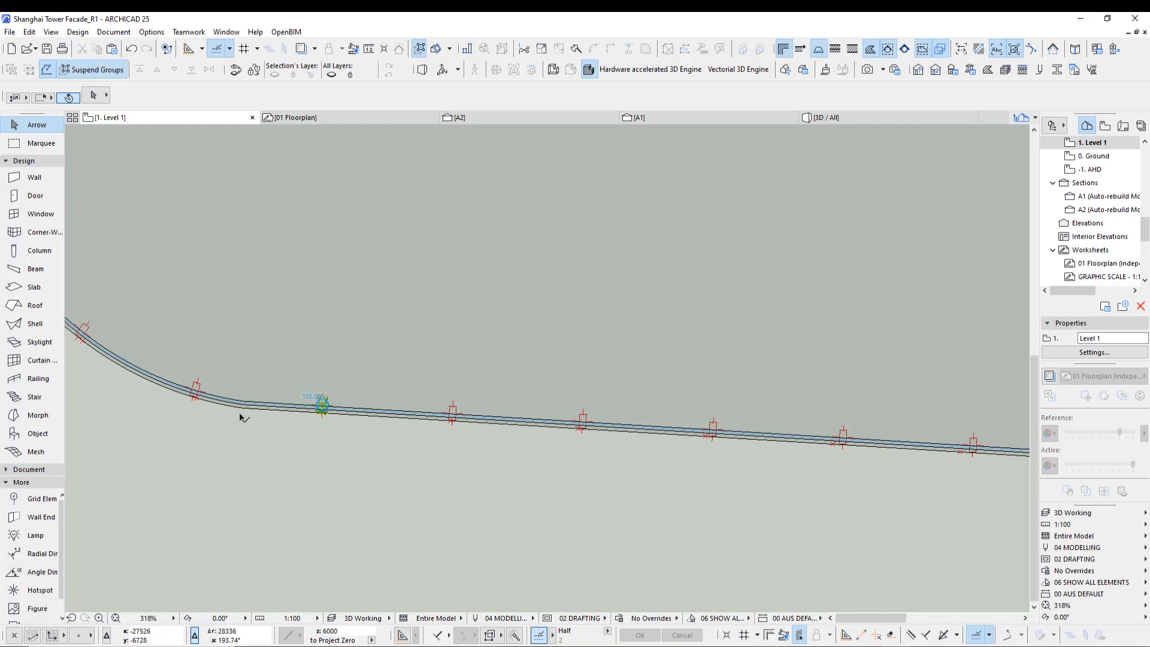
pyautogui.click(322, 406)
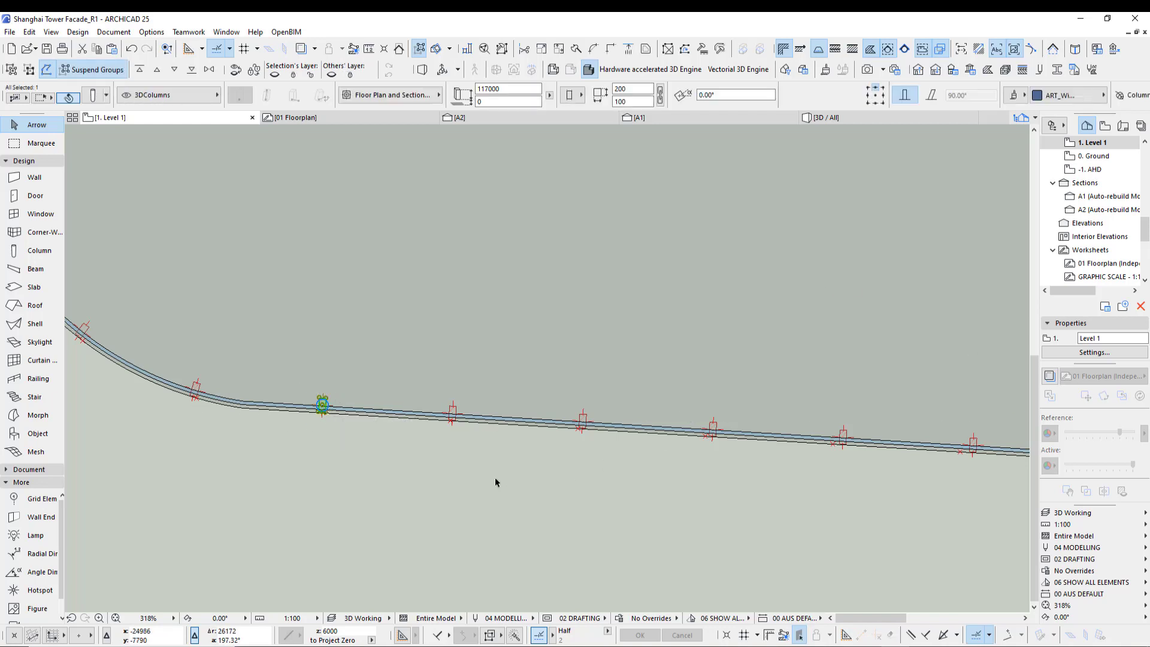
pyautogui.click(371, 473)
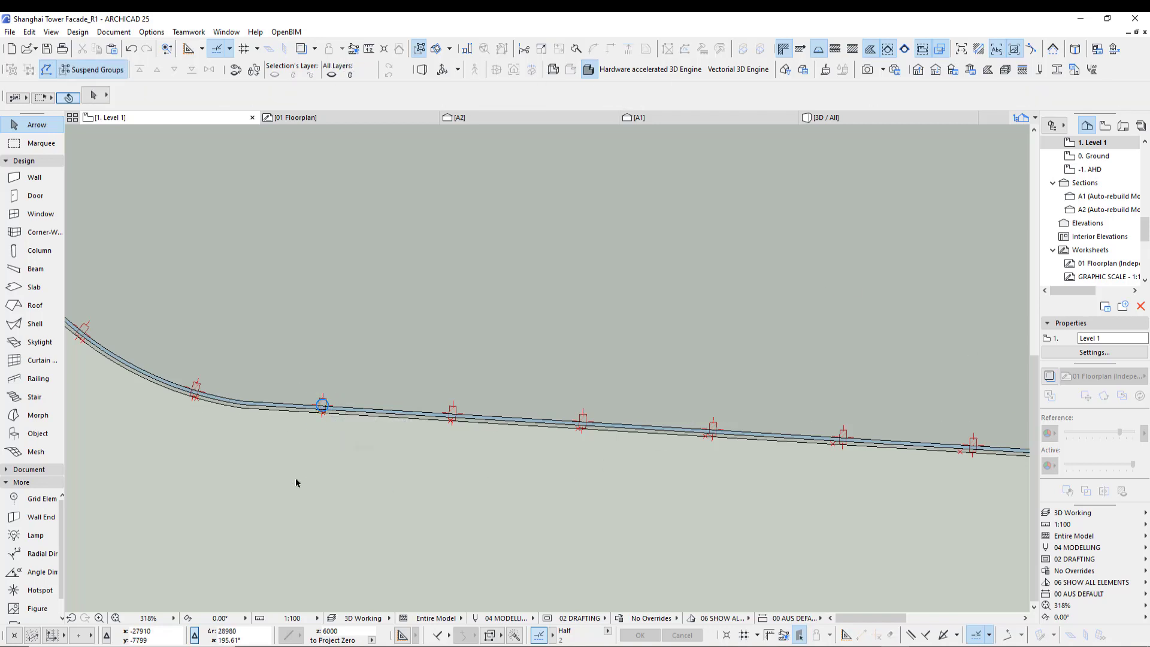
# - Open the A1 section view of the tower
pyautogui.scroll(-3, 335, 494)
pyautogui.scroll(-10, 384, 507)
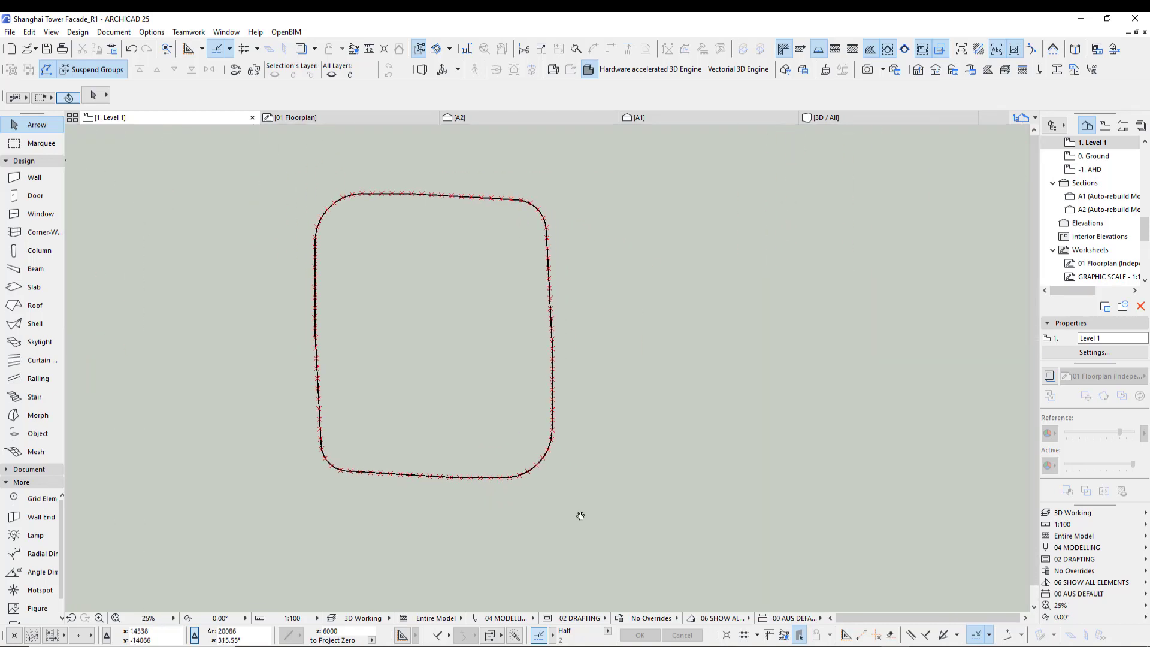
pyautogui.scroll(-2, 642, 423)
pyautogui.moveTo(656, 425); pyautogui.dragTo(680, 423, button='middle')
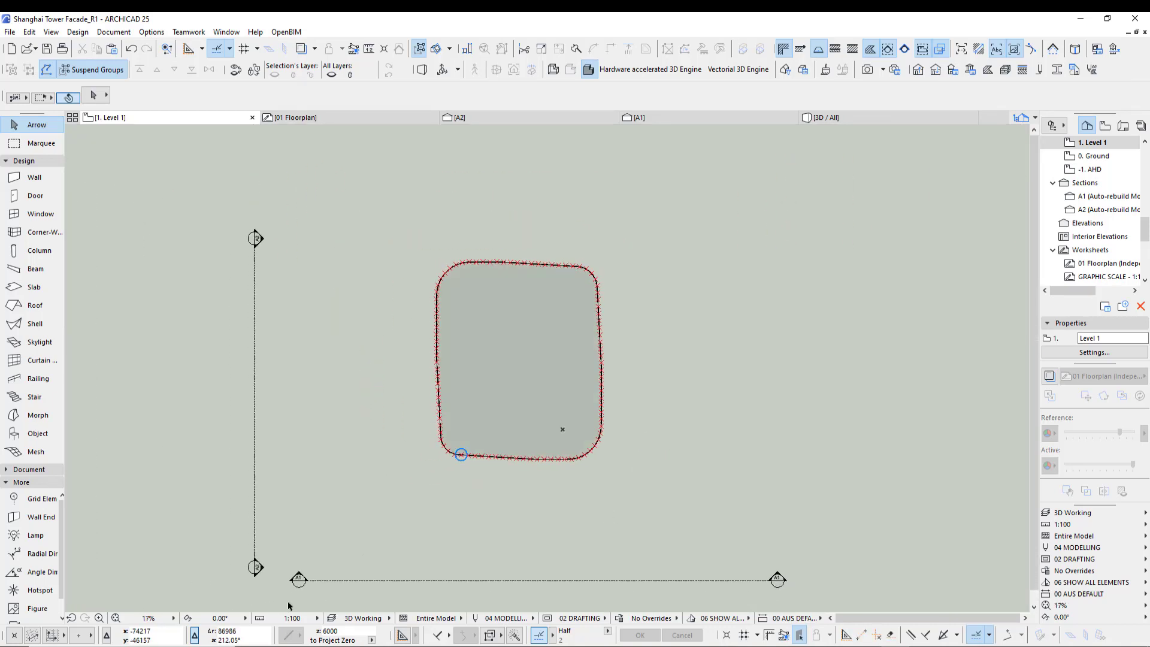
pyautogui.scroll(3, 286, 604)
pyautogui.scroll(3, 328, 601)
pyautogui.moveTo(329, 601); pyautogui.dragTo(223, 572, button='middle')
pyautogui.scroll(-3, 198, 547)
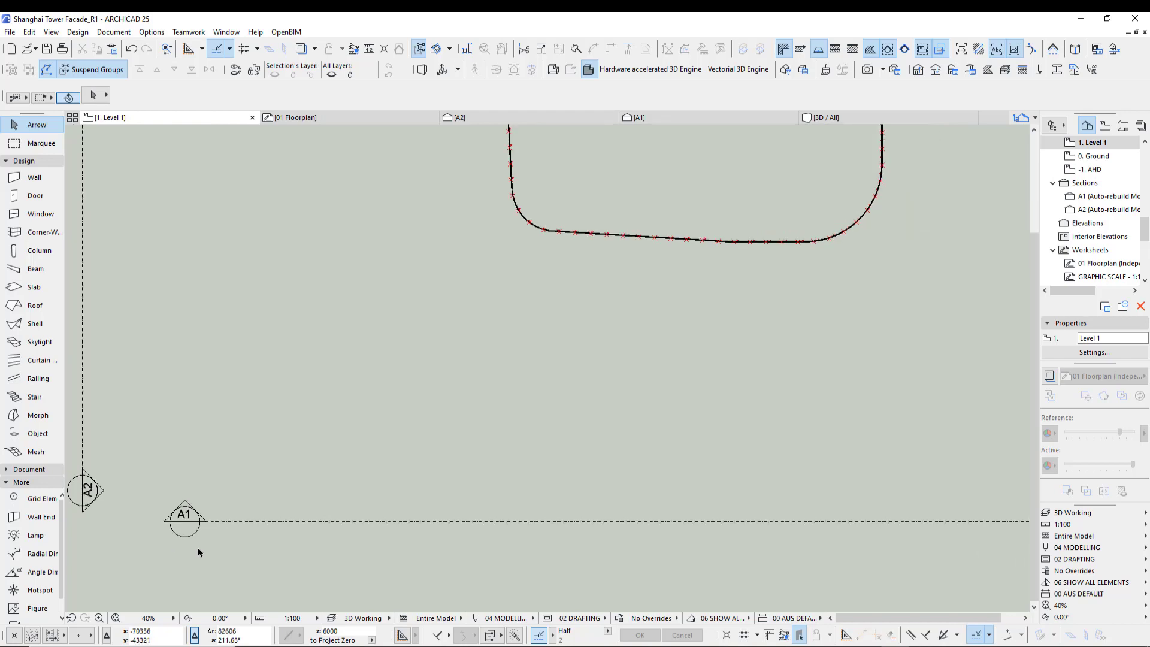
pyautogui.scroll(-2, 545, 446)
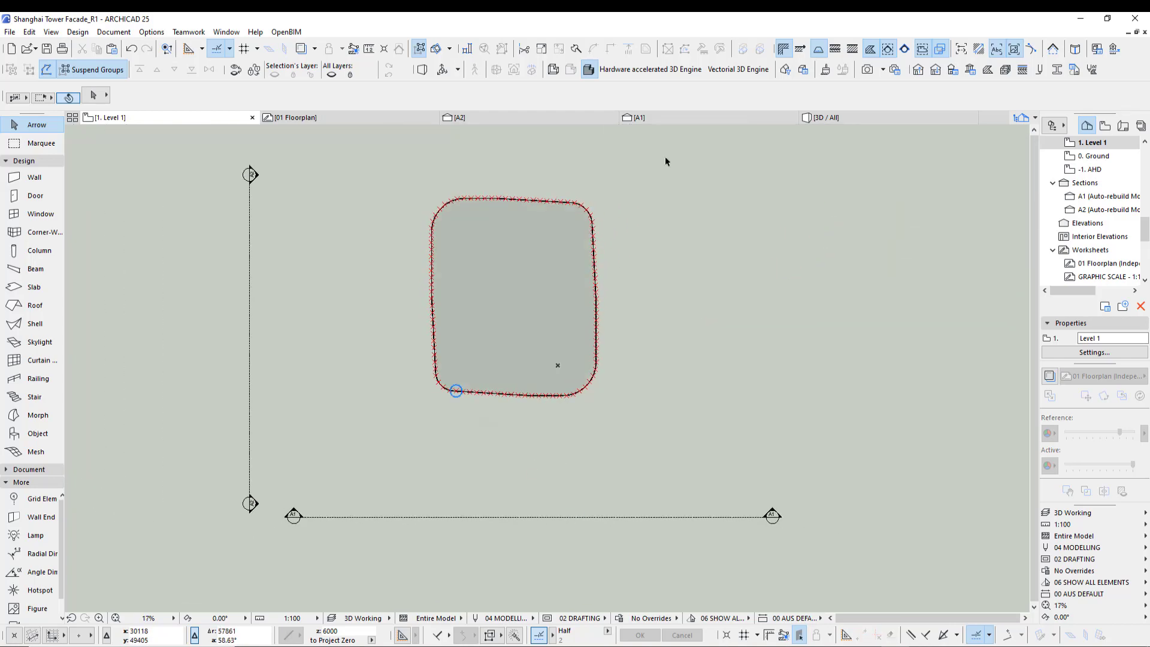
pyautogui.click(648, 118)
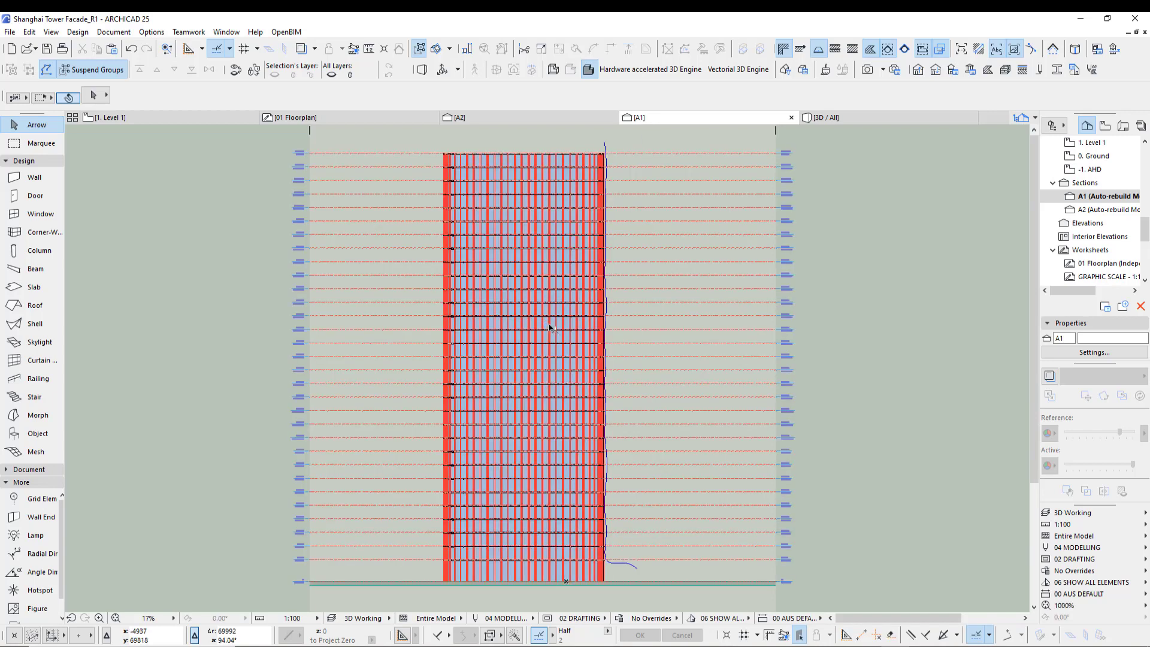
pyautogui.moveTo(646, 577); pyautogui.dragTo(573, 567, button='middle')
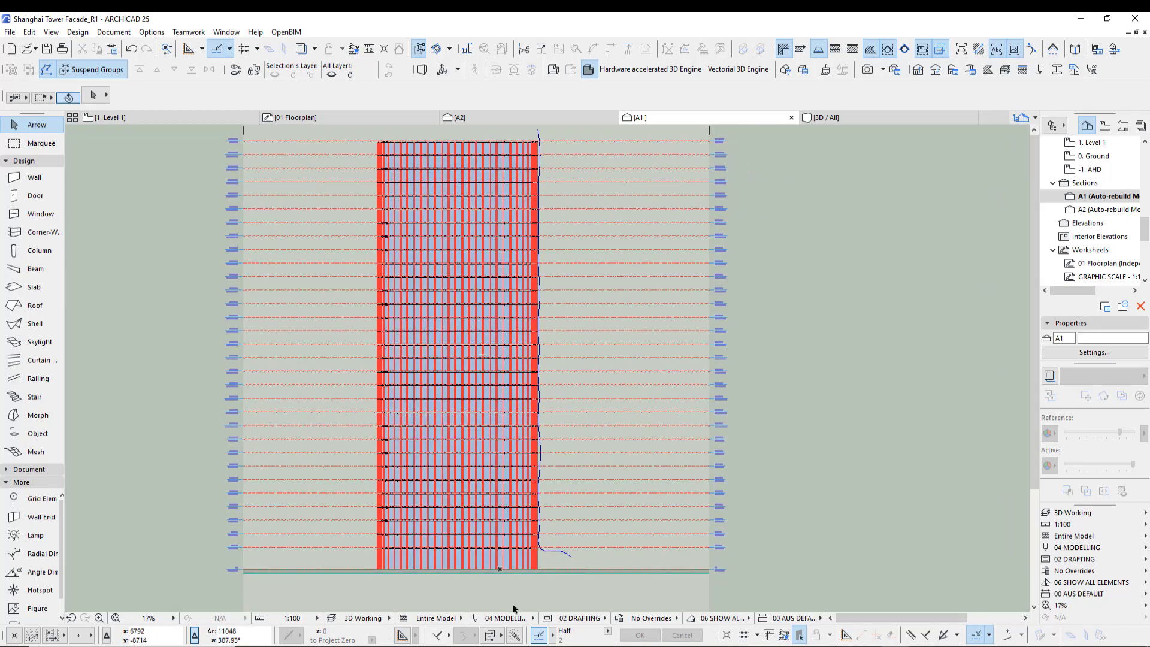
# - Activate the Spline tool and start tracing the facade's curved profile from above the roof downward
pyautogui.keyDown('alt'); pyautogui.click(571, 556); pyautogui.keyUp('alt')
pyautogui.scroll(1, 570, 556)
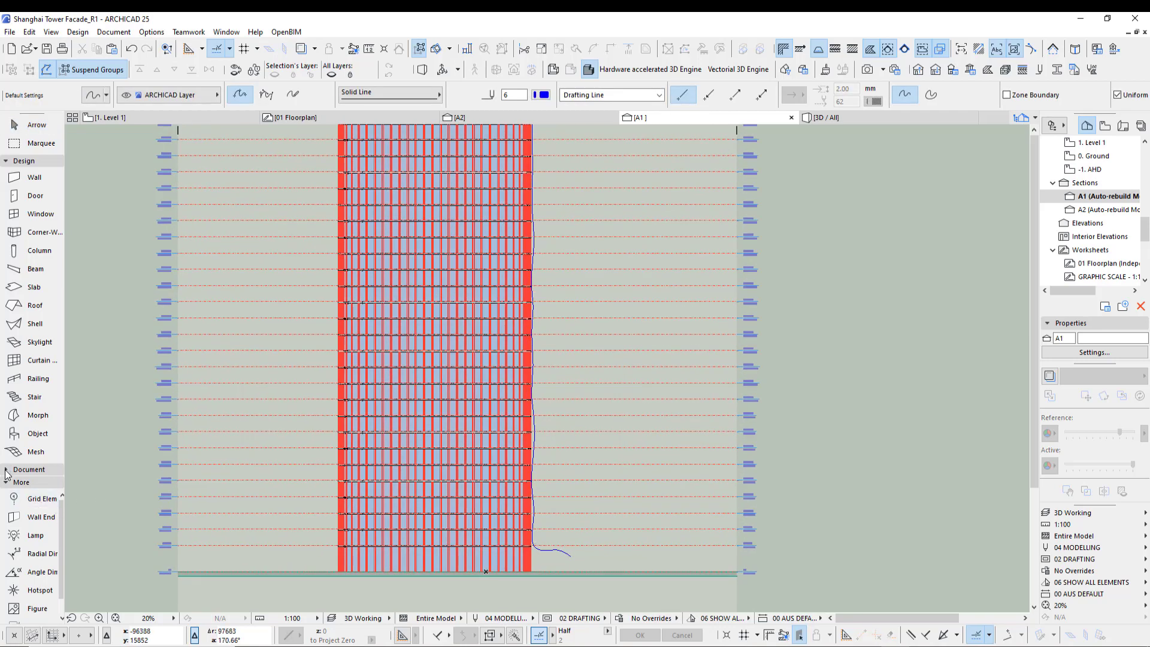
pyautogui.click(6, 470)
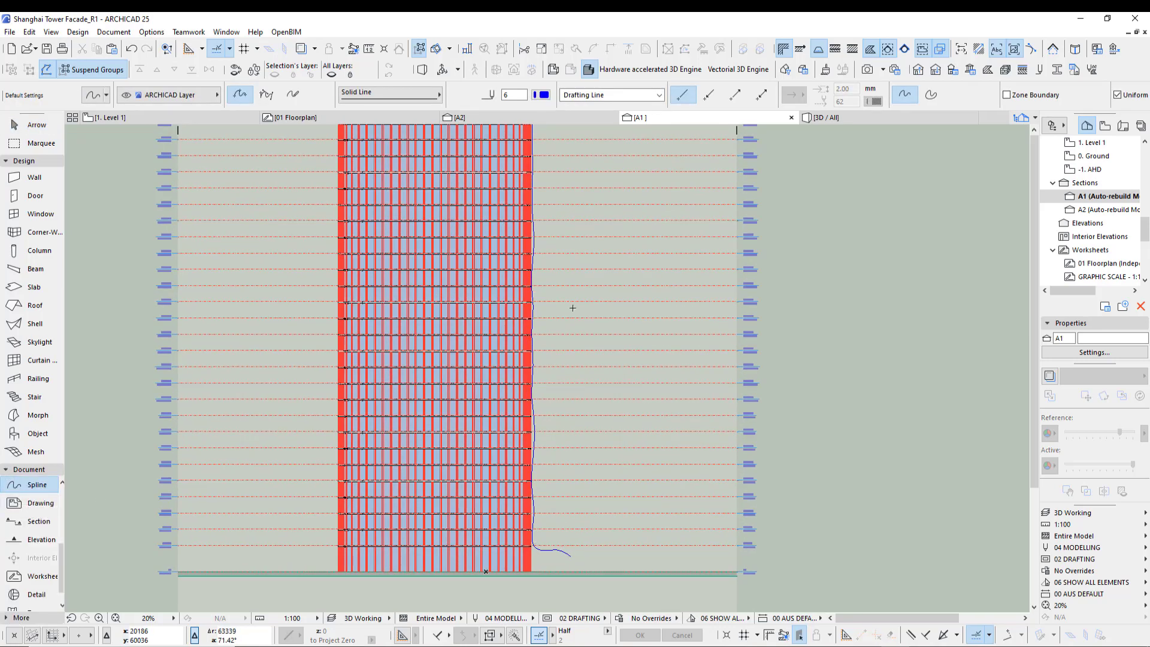
pyautogui.moveTo(573, 309); pyautogui.dragTo(576, 343, button='middle')
pyautogui.scroll(-2, 567, 300)
pyautogui.moveTo(571, 286); pyautogui.dragTo(574, 325, button='middle')
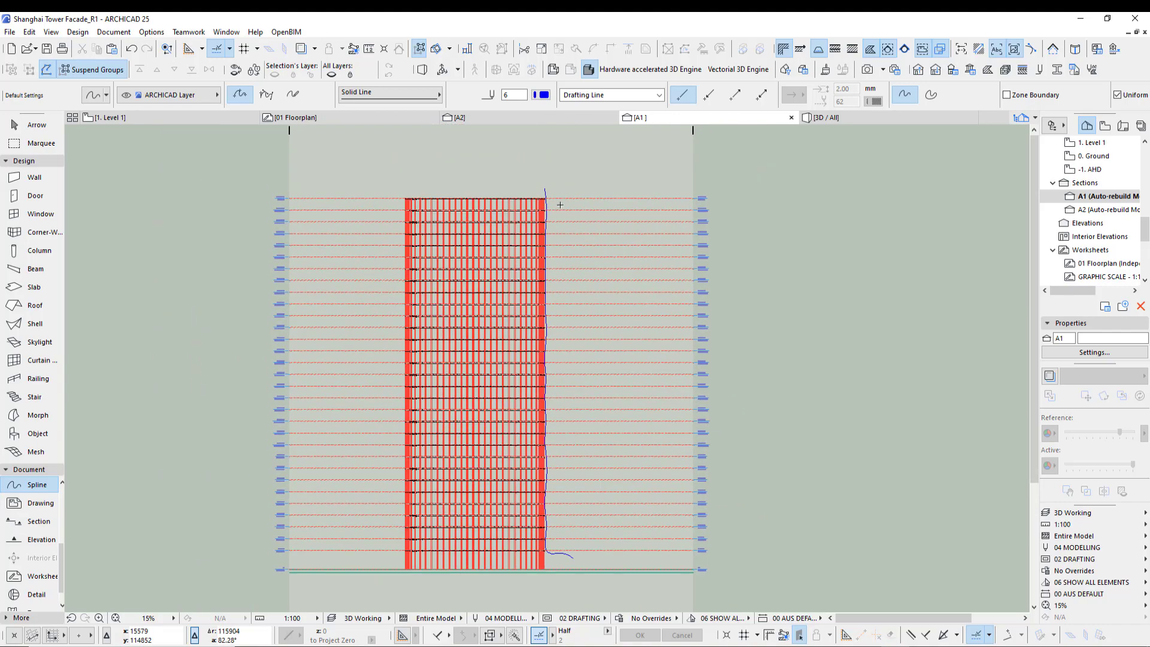
pyautogui.scroll(6, 554, 200)
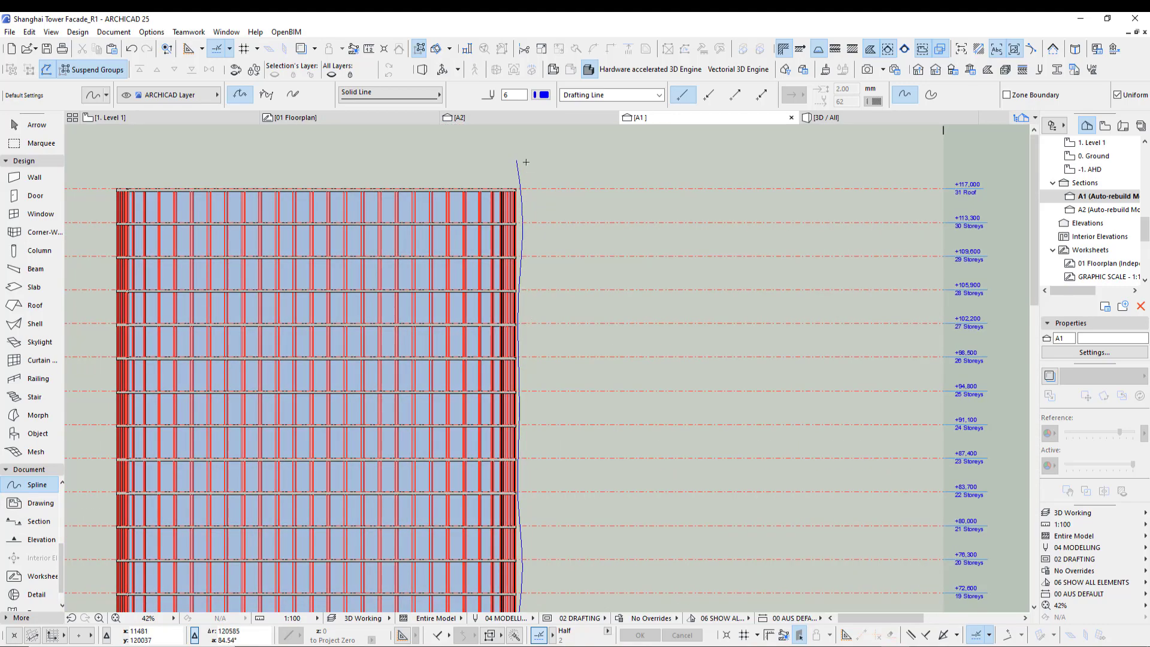
pyautogui.click(525, 140)
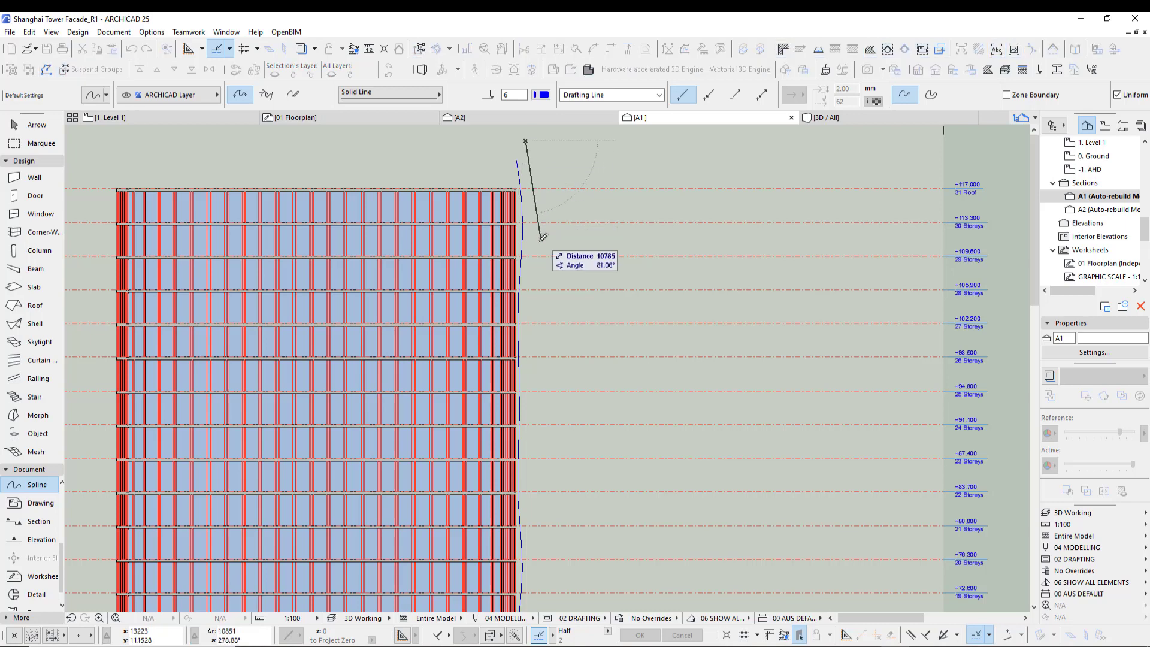
pyautogui.click(518, 283)
pyautogui.click(525, 470)
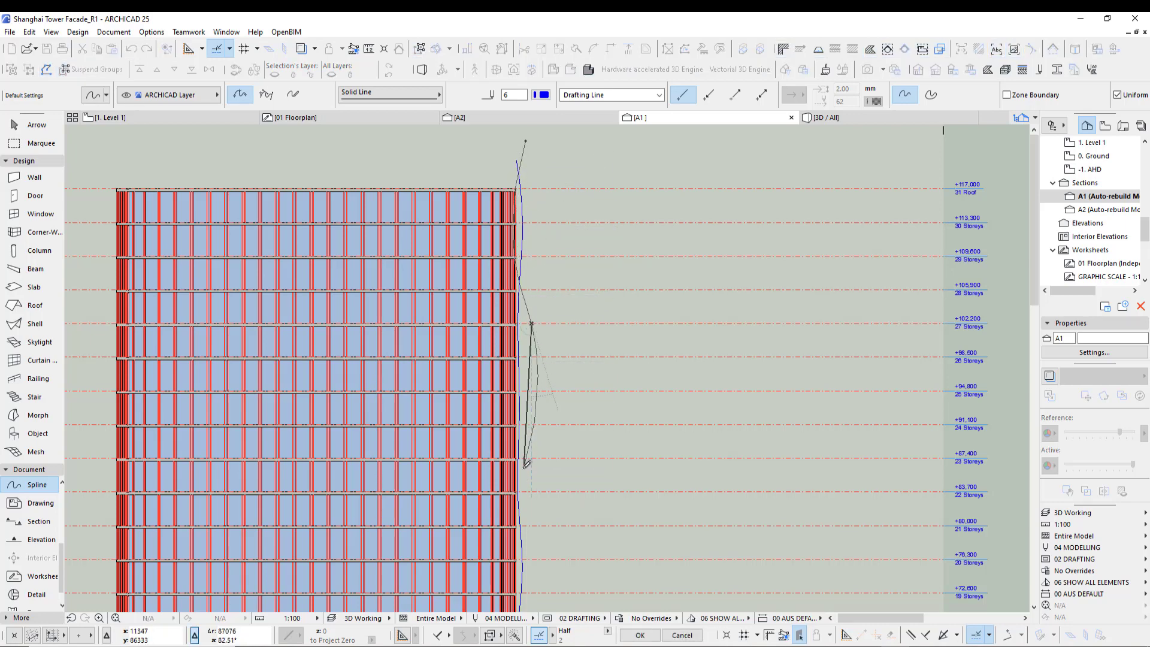
pyautogui.moveTo(546, 577); pyautogui.dragTo(542, 539, button='middle')
pyautogui.click(518, 367)
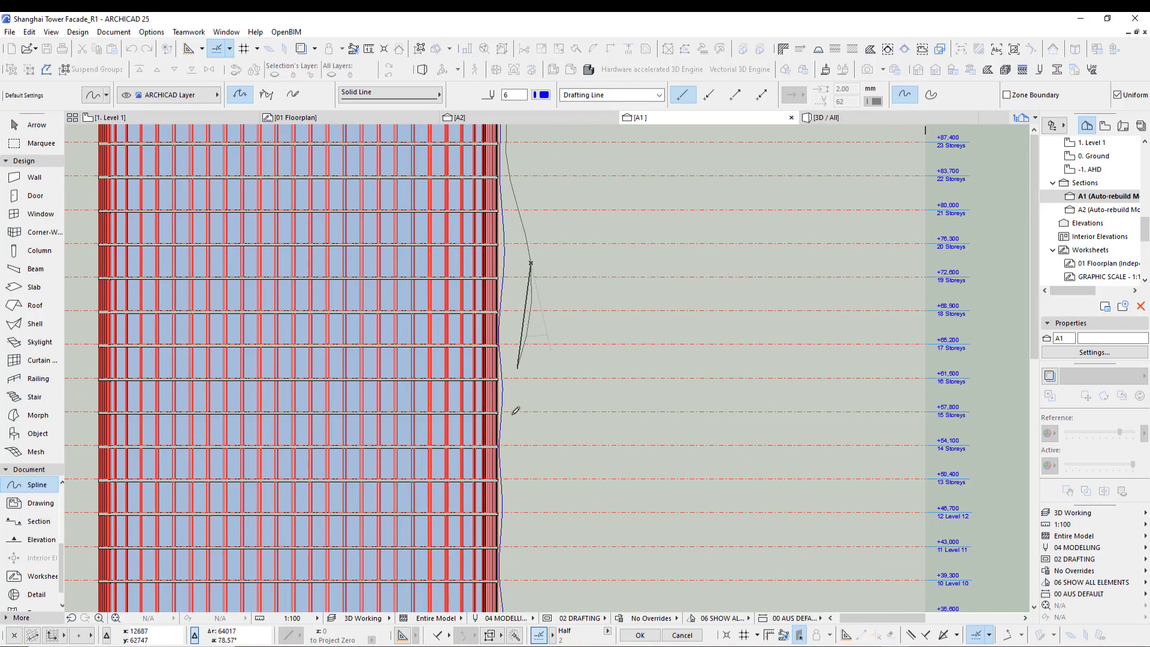
pyautogui.click(525, 526)
pyautogui.click(517, 600)
# - Continue the spline down to the ground level and finish it with an outward curl at the base
pyautogui.moveTo(529, 590); pyautogui.dragTo(541, 341, button='middle')
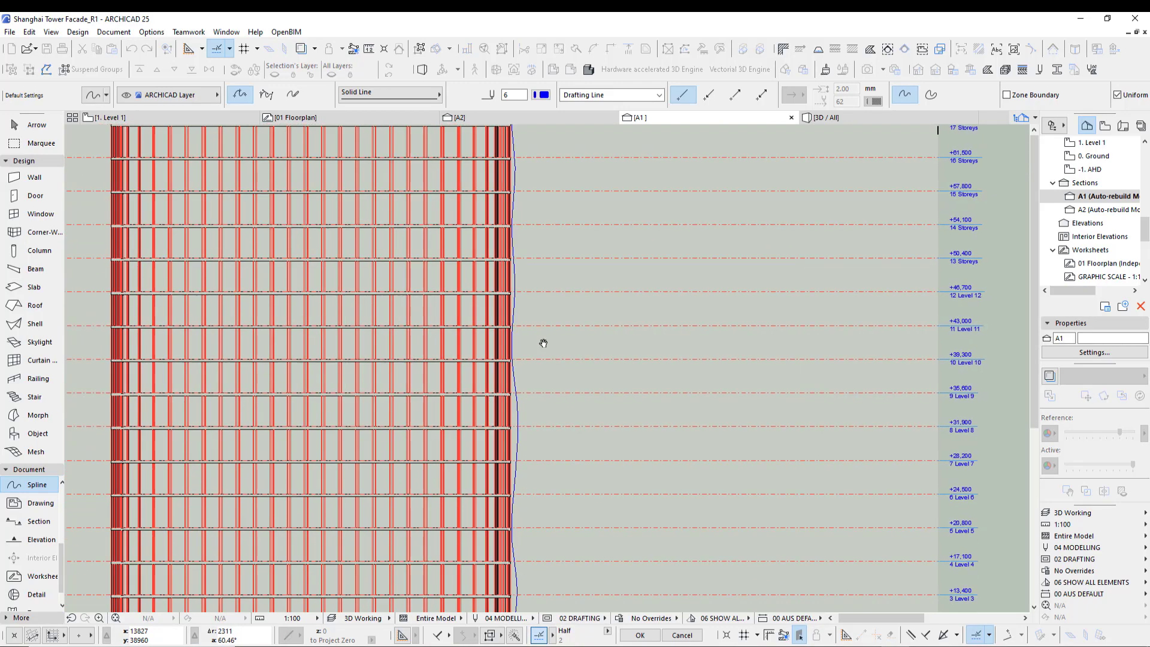
pyautogui.click(554, 459)
pyautogui.click(531, 542)
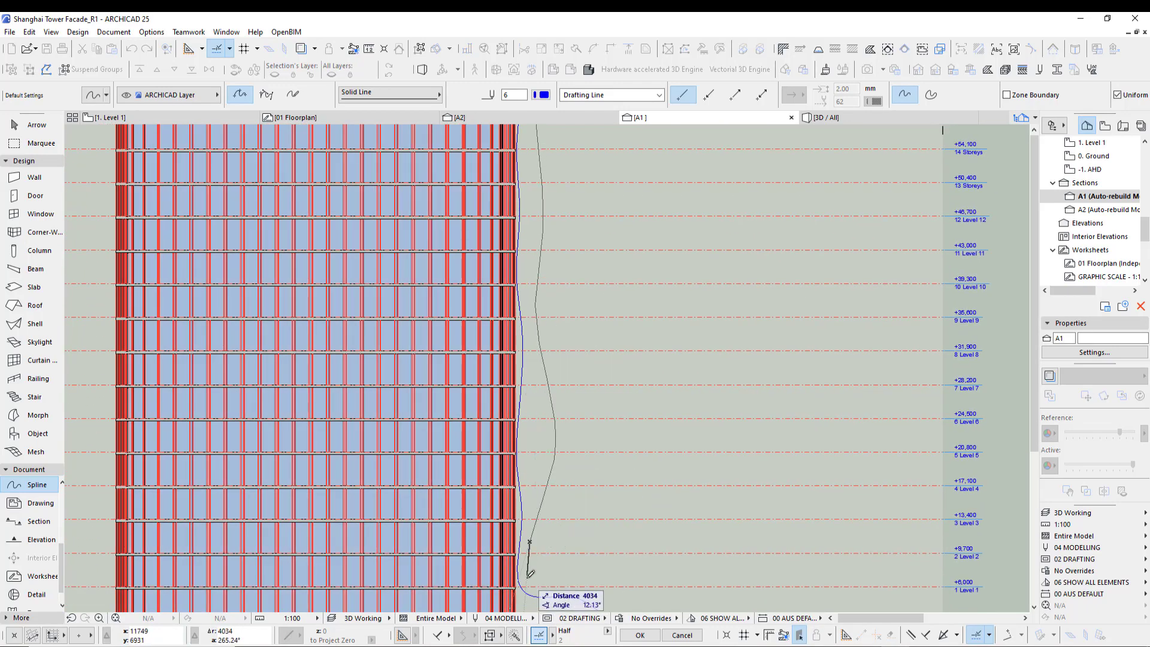
pyautogui.moveTo(530, 579); pyautogui.dragTo(503, 453, button='middle')
pyautogui.scroll(2, 503, 453)
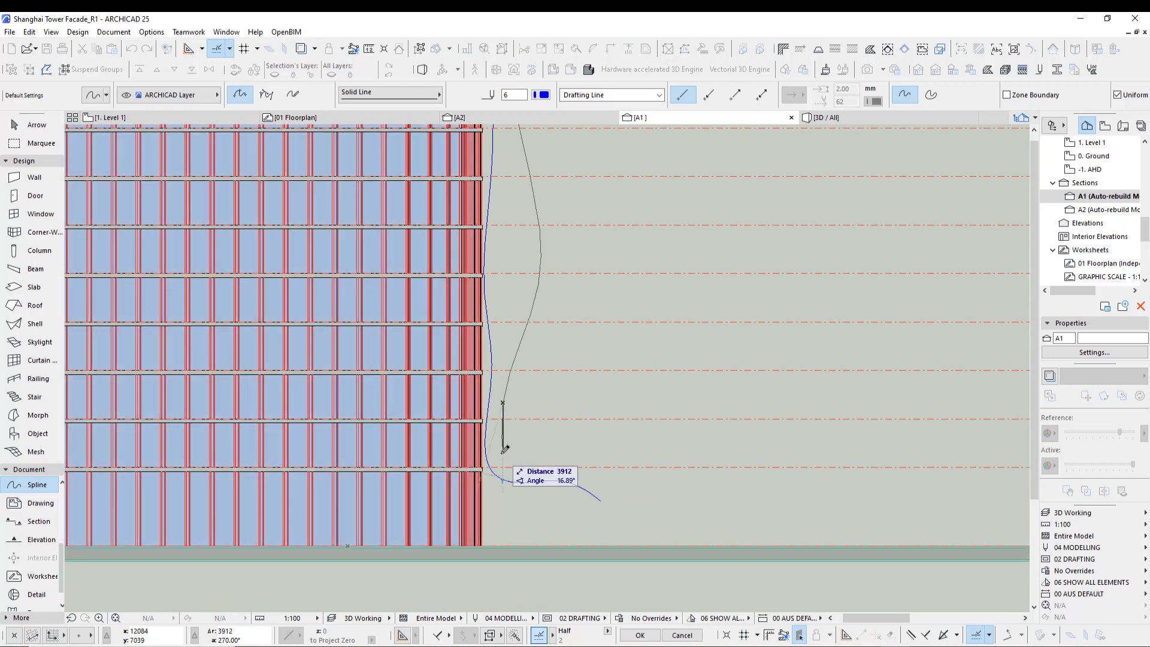
pyautogui.moveTo(499, 464); pyautogui.dragTo(612, 465)
pyautogui.doubleClick(612, 465)
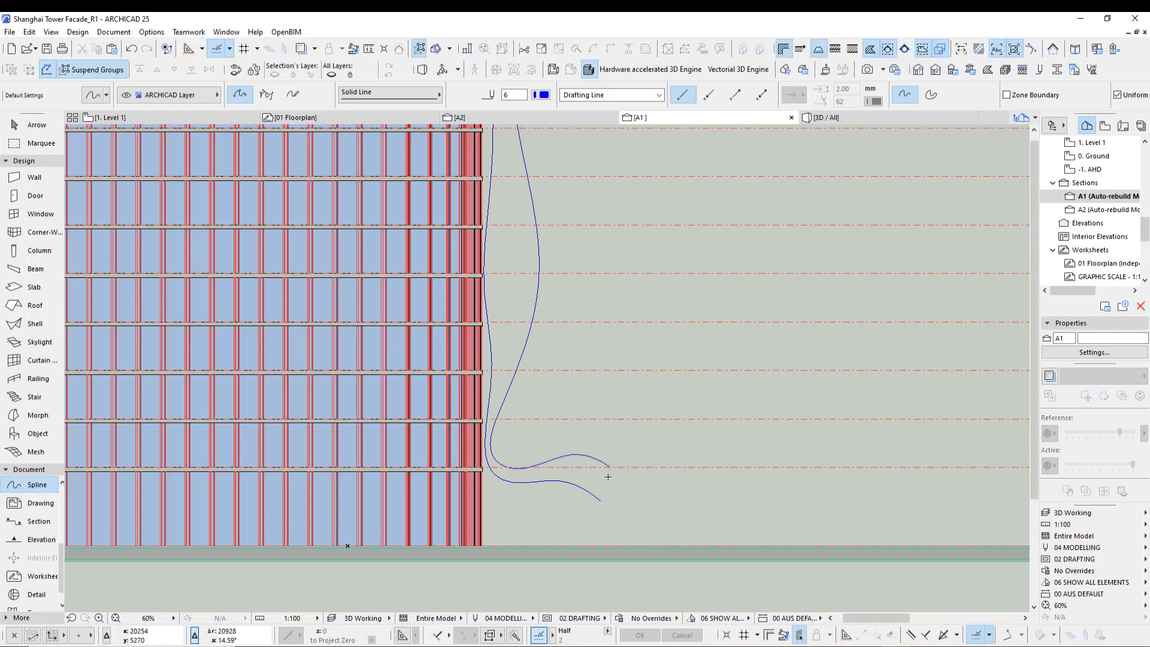
pyautogui.scroll(-4, 560, 403)
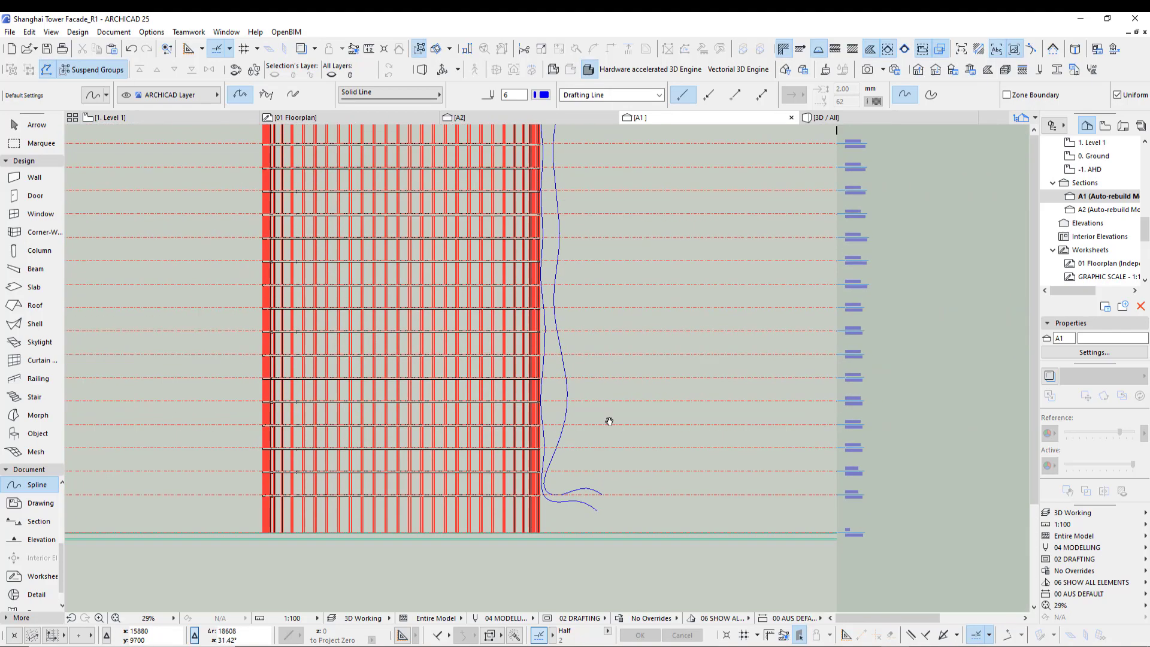
# - Switch to the floor plan and examine the tower facade reference photos placed beside the model
pyautogui.scroll(4, 576, 397)
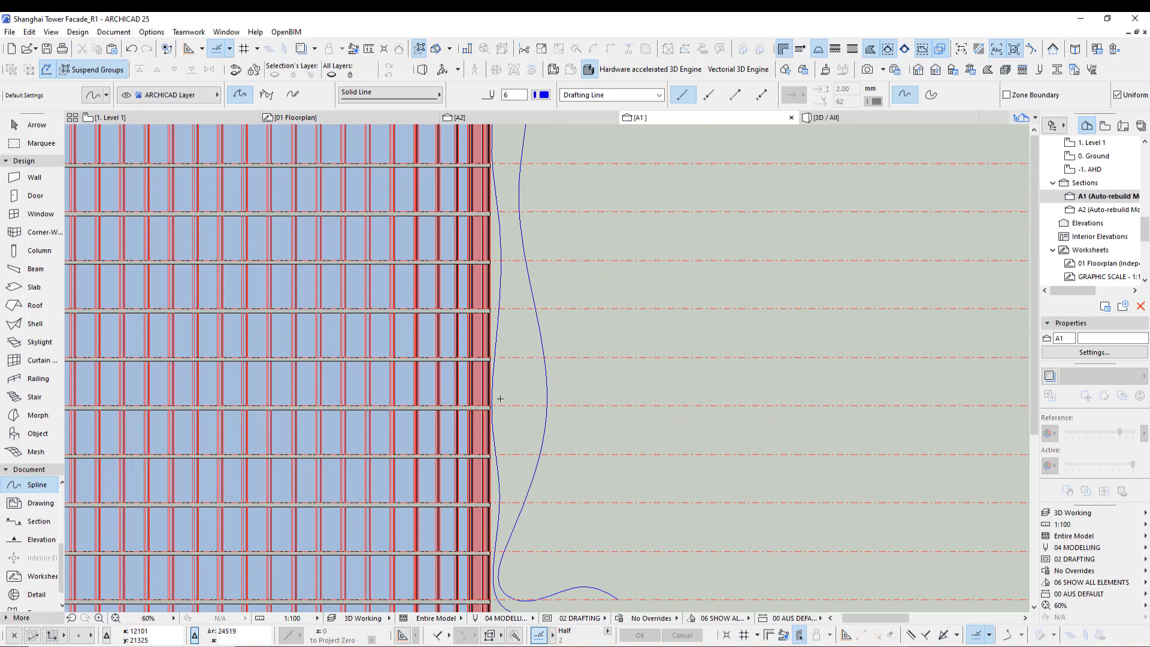
pyautogui.scroll(-2, 585, 415)
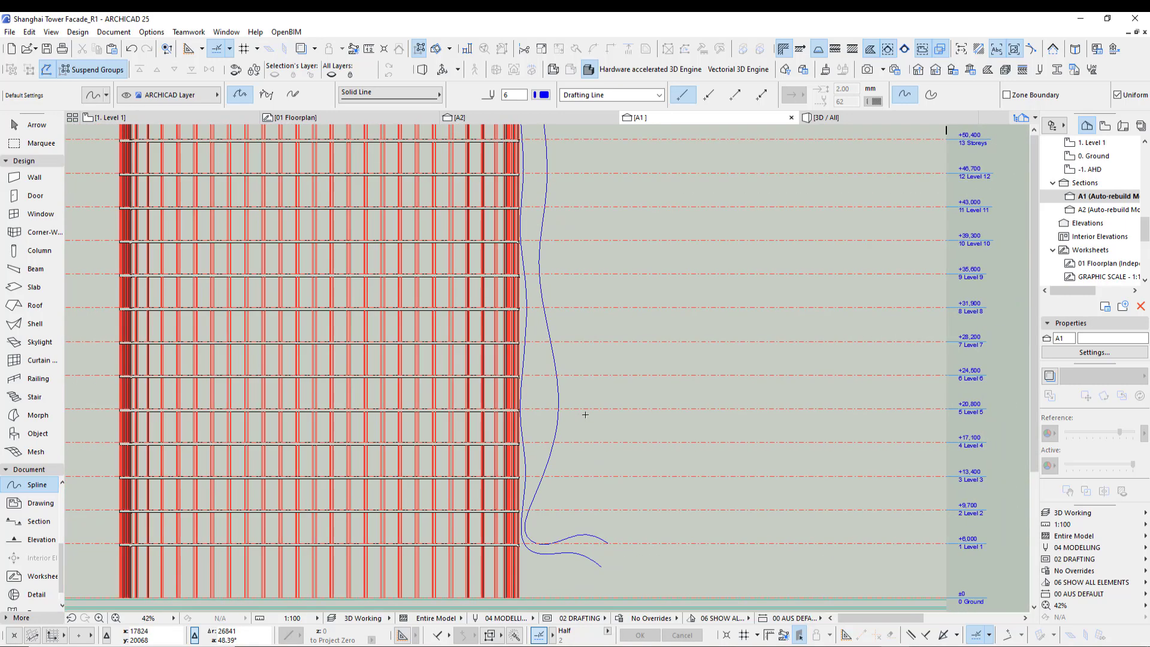
pyautogui.press('F2')
pyautogui.scroll(-4, 212, 376)
pyautogui.moveTo(212, 376); pyautogui.dragTo(754, 374, button='middle')
pyautogui.moveTo(172, 318); pyautogui.dragTo(712, 502, button='middle')
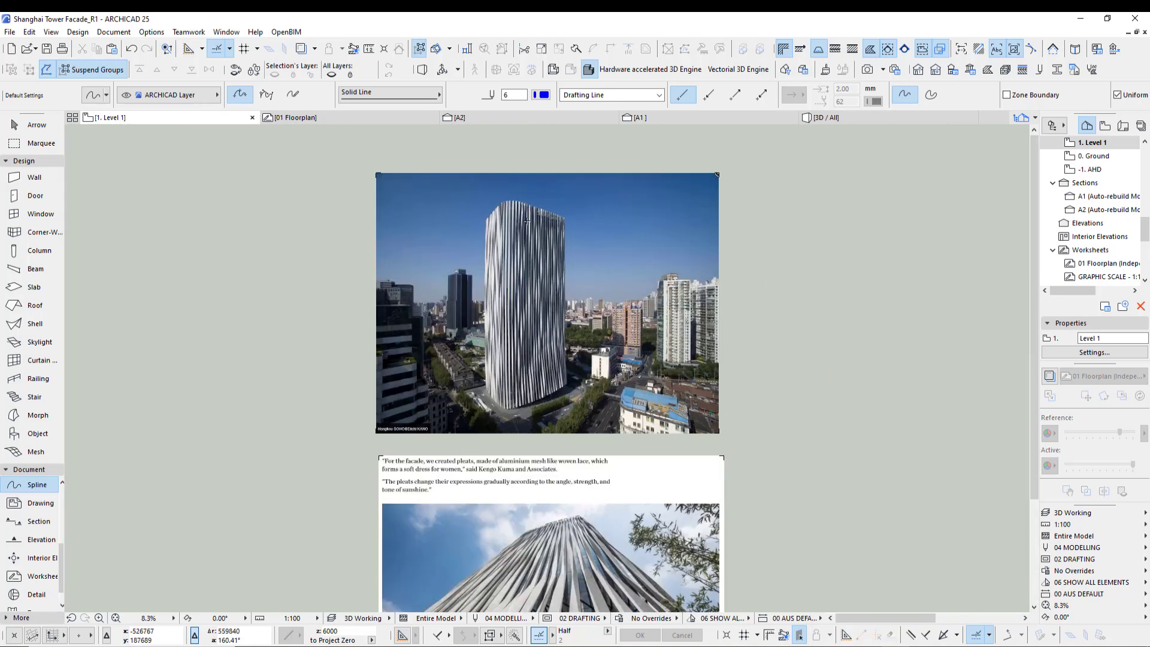
pyautogui.scroll(12, 525, 221)
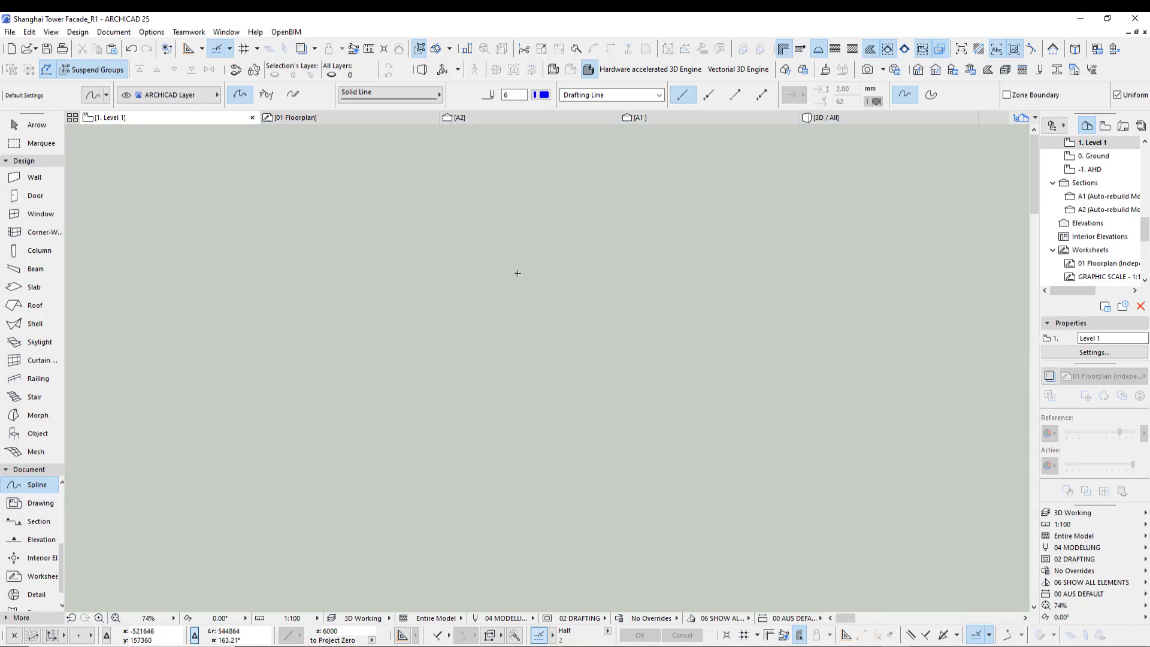
pyautogui.scroll(-2, 567, 251)
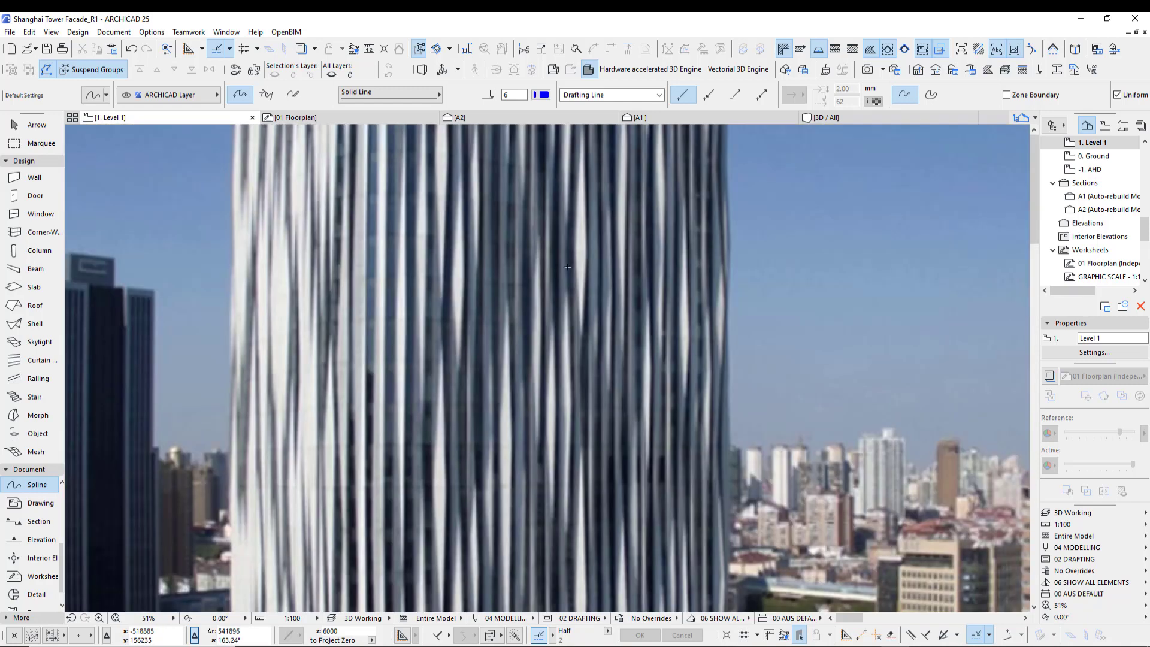
pyautogui.scroll(1, 566, 245)
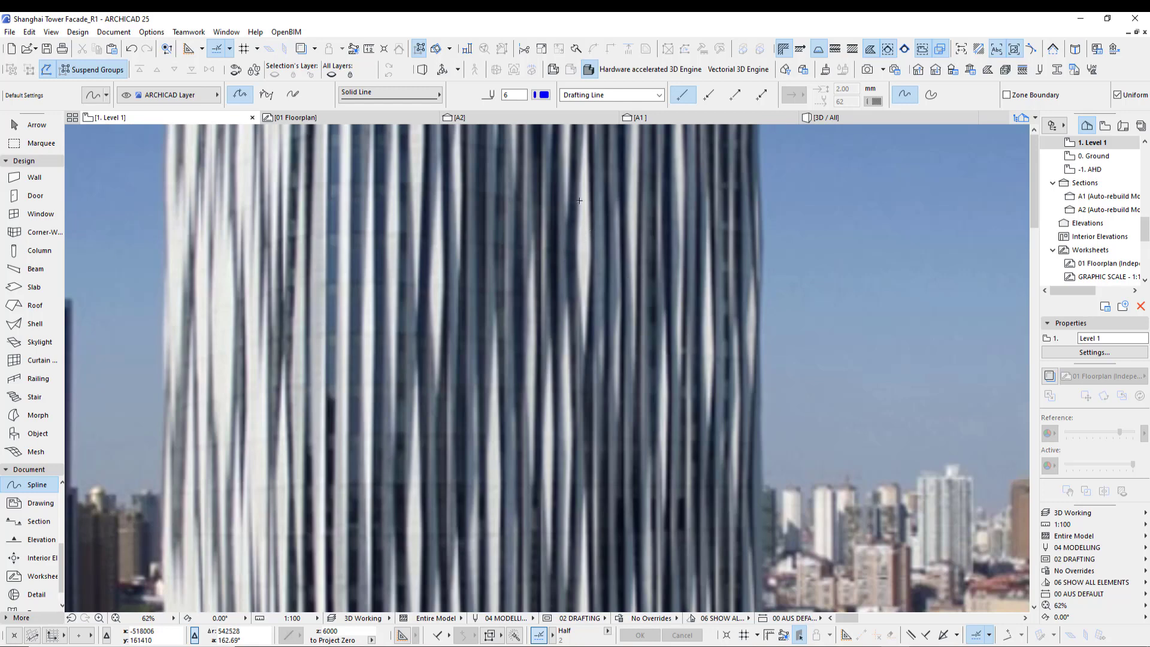
pyautogui.scroll(-5, 394, 282)
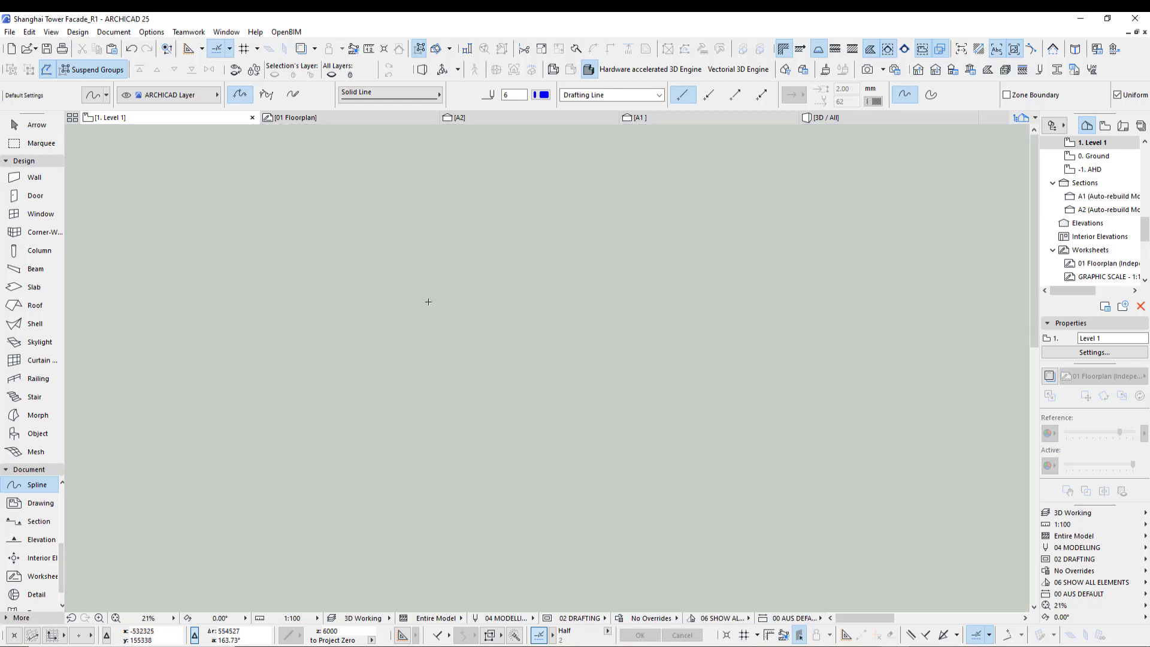
# - Return to the A1 section and inspect the traced facade profile spline along the tower edge
pyautogui.click(686, 117)
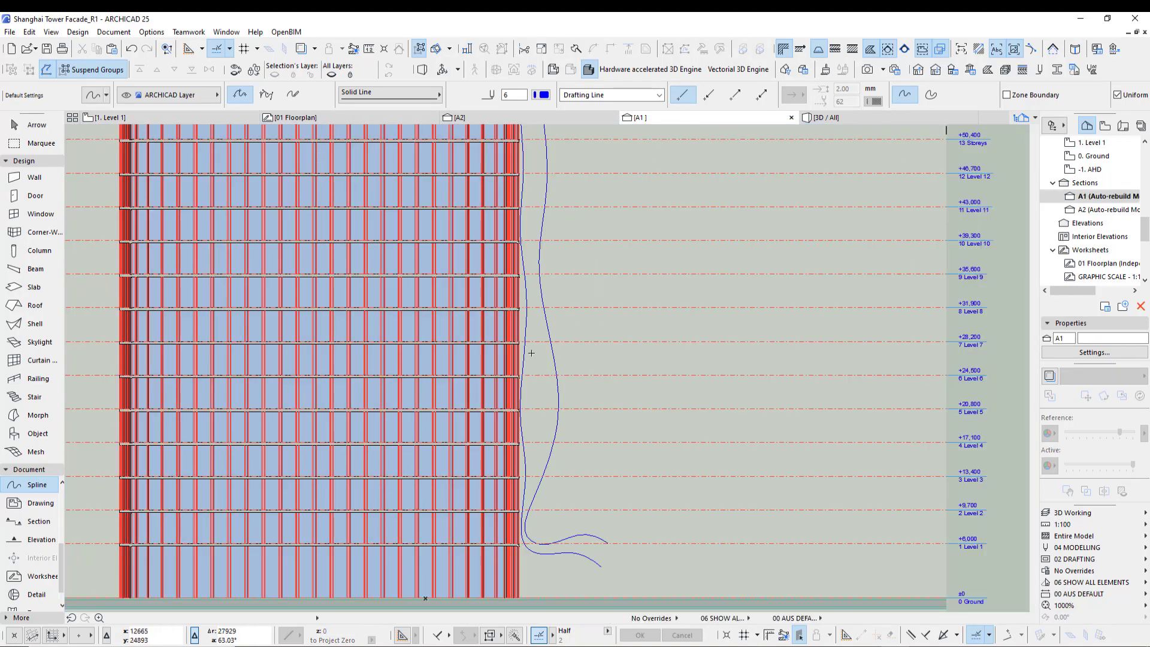
pyautogui.scroll(7, 492, 295)
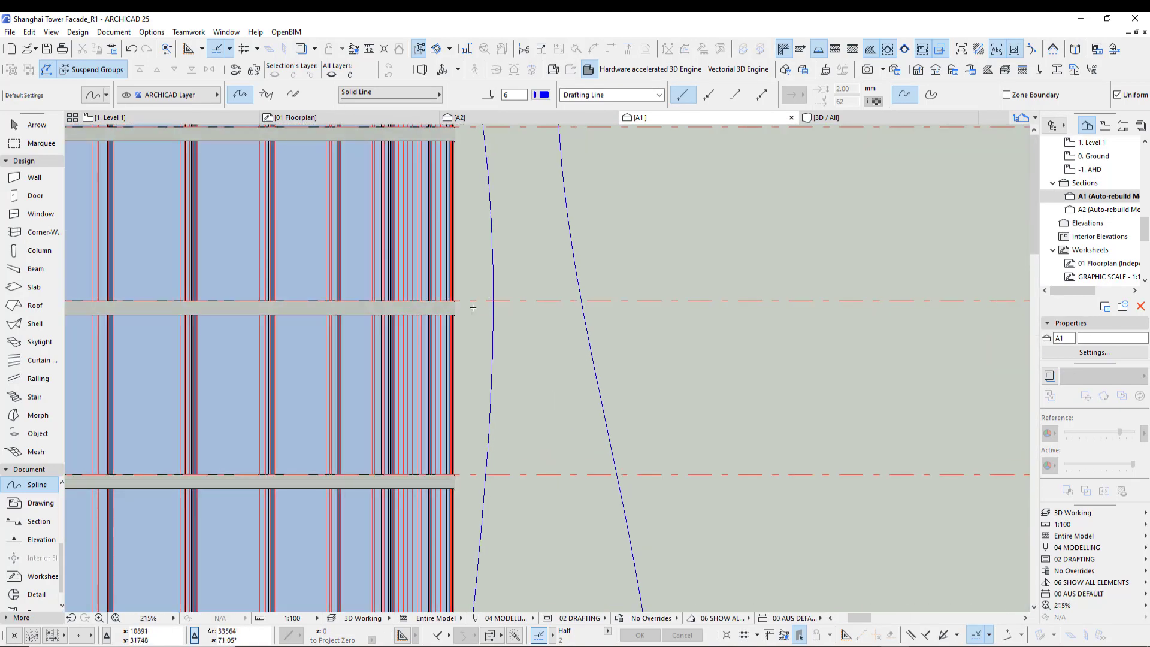
pyautogui.click(456, 299)
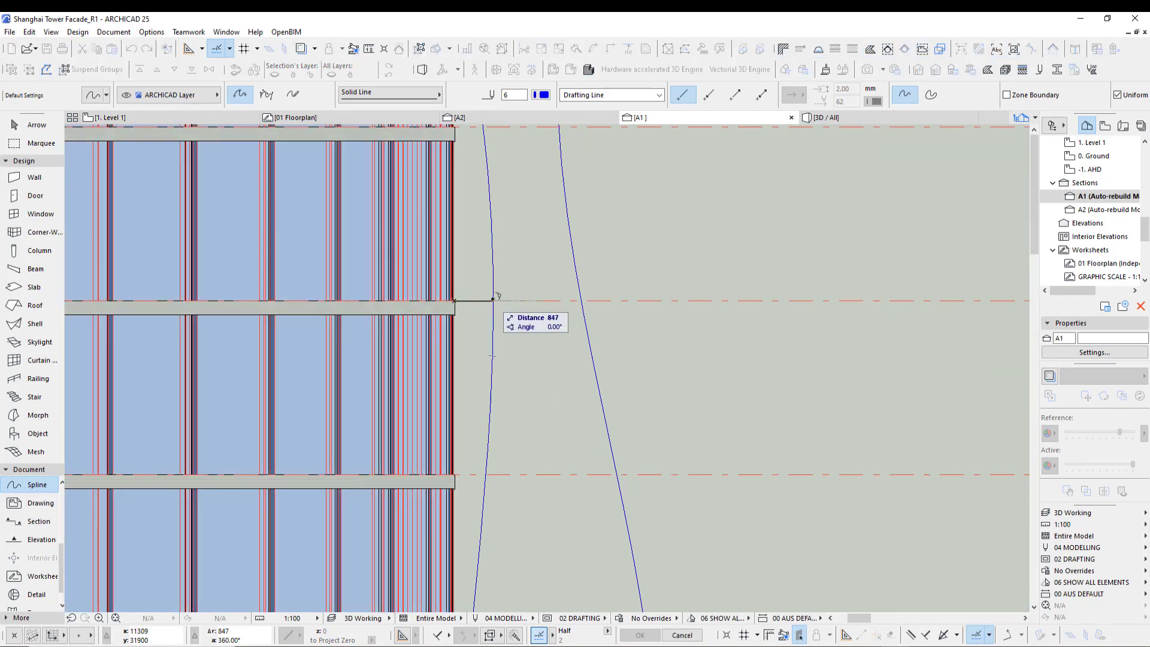
pyautogui.press('Escape')
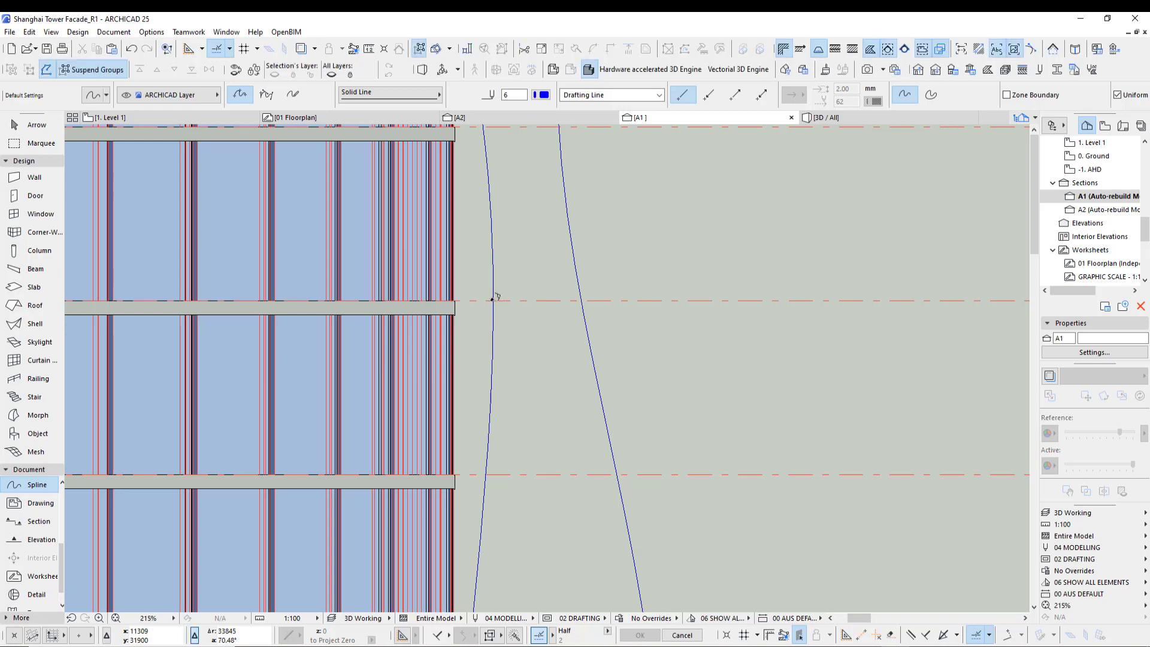
pyautogui.scroll(-4, 499, 295)
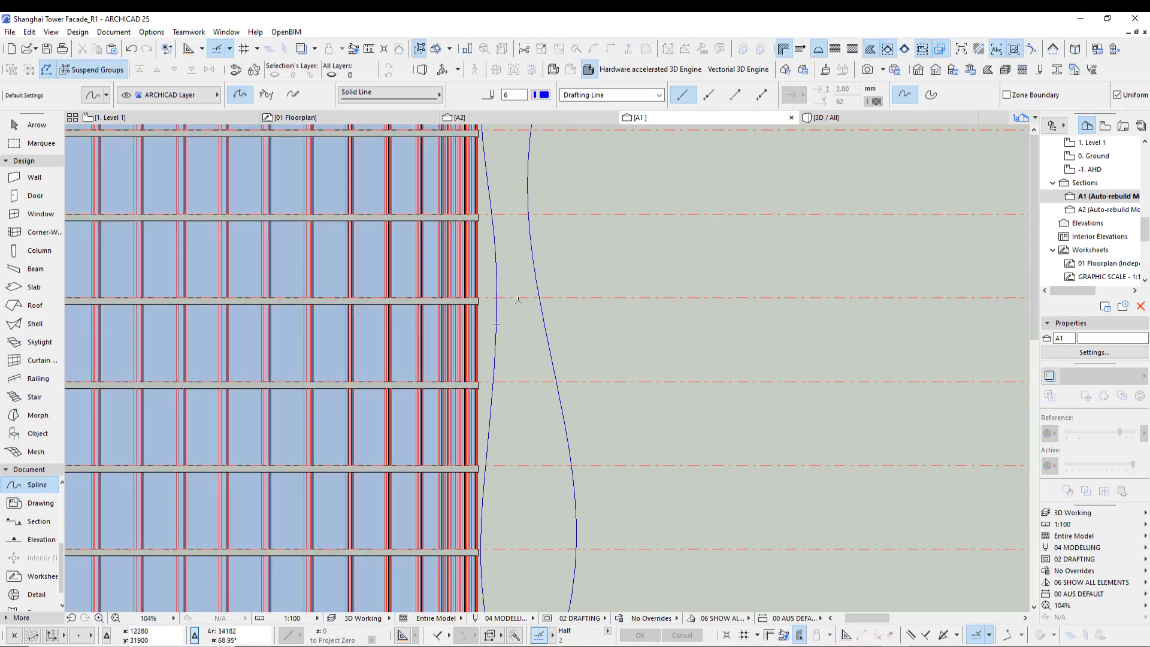
pyautogui.scroll(-3, 542, 385)
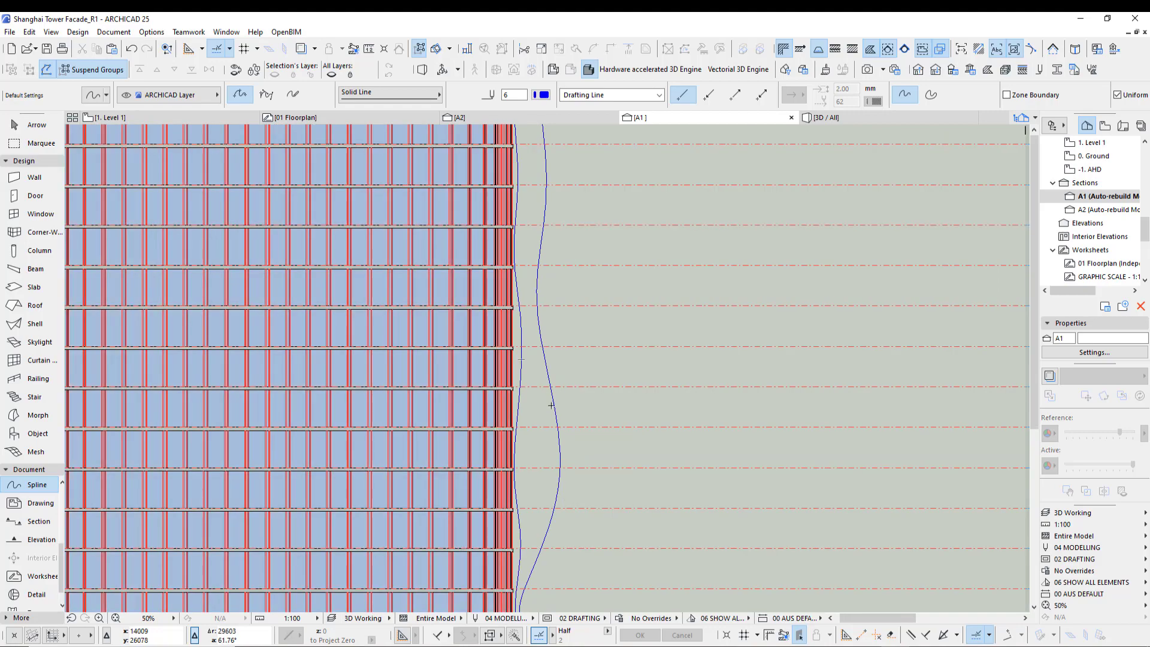
pyautogui.keyDown('shift'); pyautogui.click(551, 405); pyautogui.keyUp('shift')
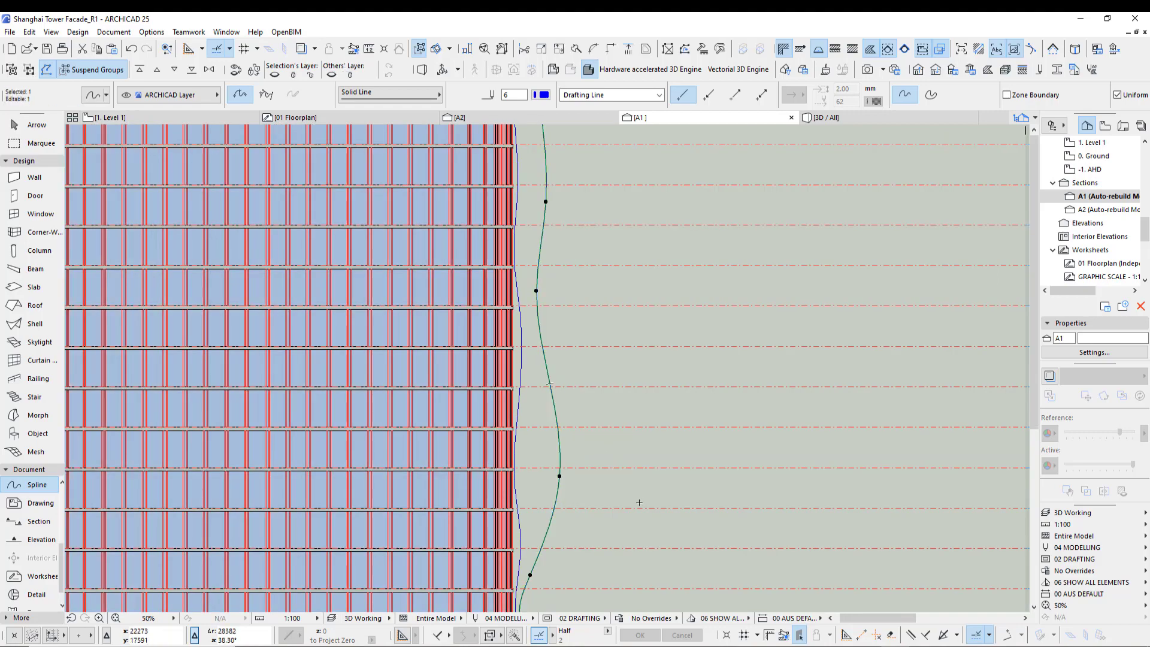
pyautogui.press('Escape')
# - Copy the facade profile spline about 61.6 m to the right of the tower section
pyautogui.scroll(-4, 605, 398)
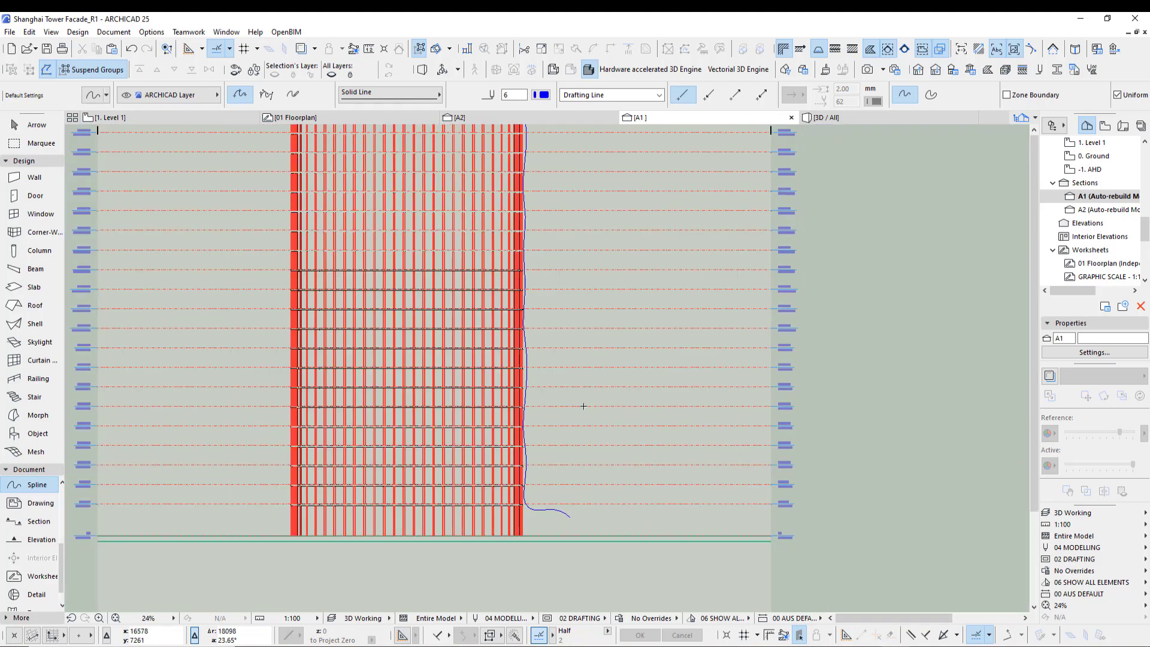
pyautogui.scroll(-1, 583, 406)
pyautogui.moveTo(588, 351); pyautogui.dragTo(544, 470, button='middle')
pyautogui.scroll(-2, 564, 479)
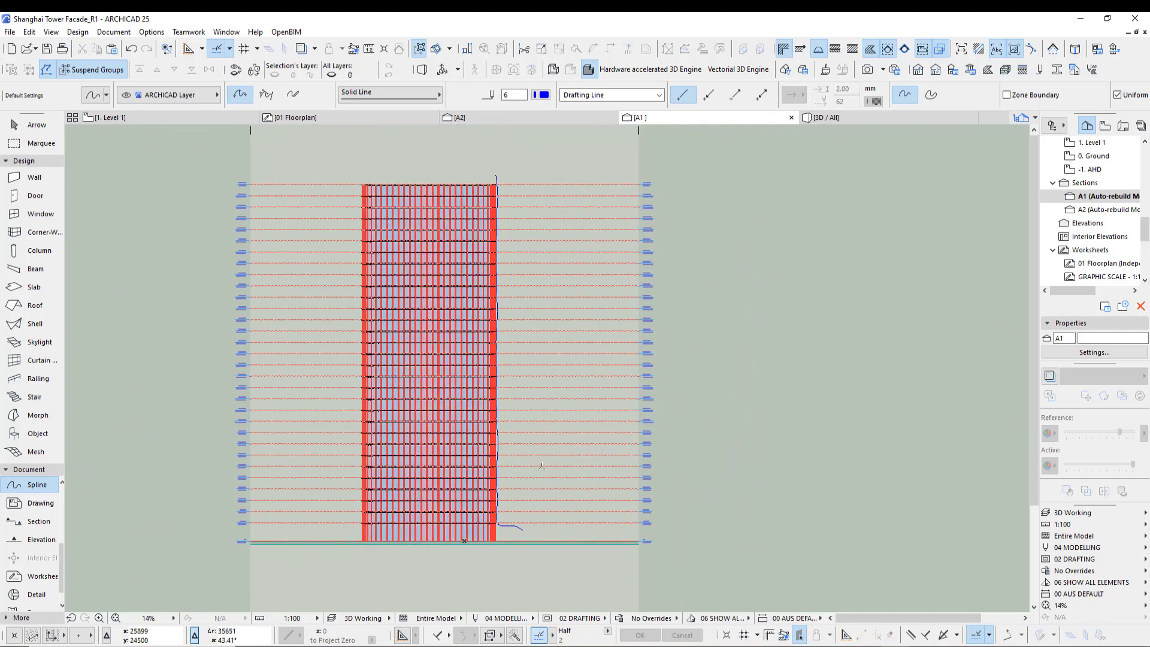
pyautogui.keyDown('shift'); pyautogui.click(522, 530); pyautogui.keyUp('shift')
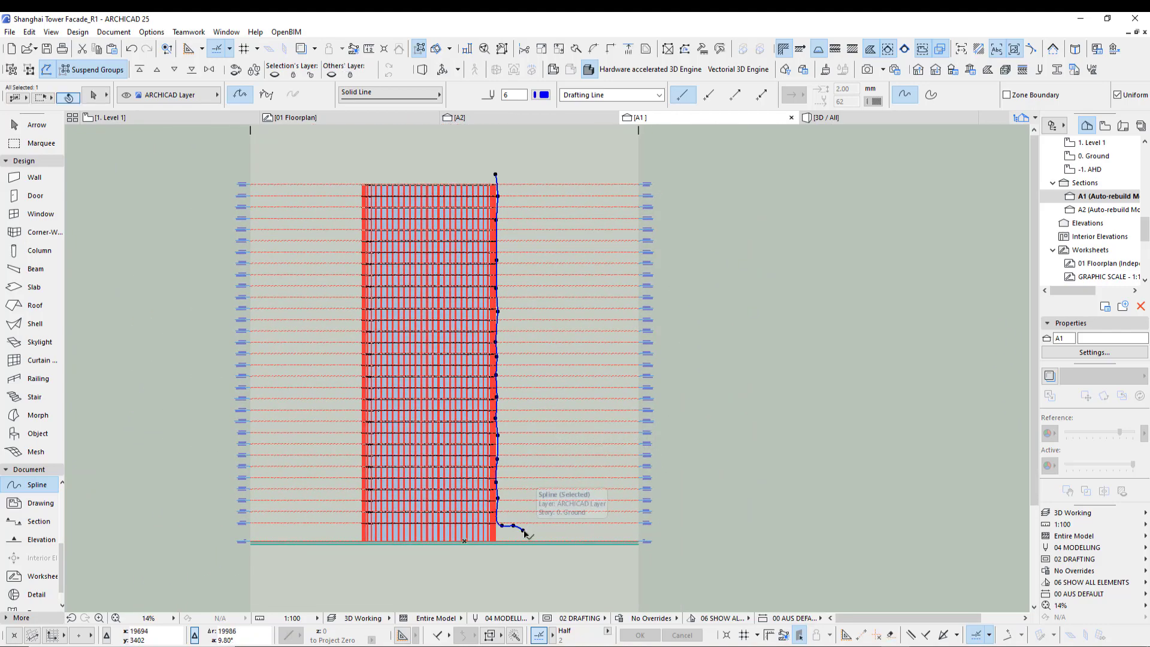
pyautogui.click(523, 530)
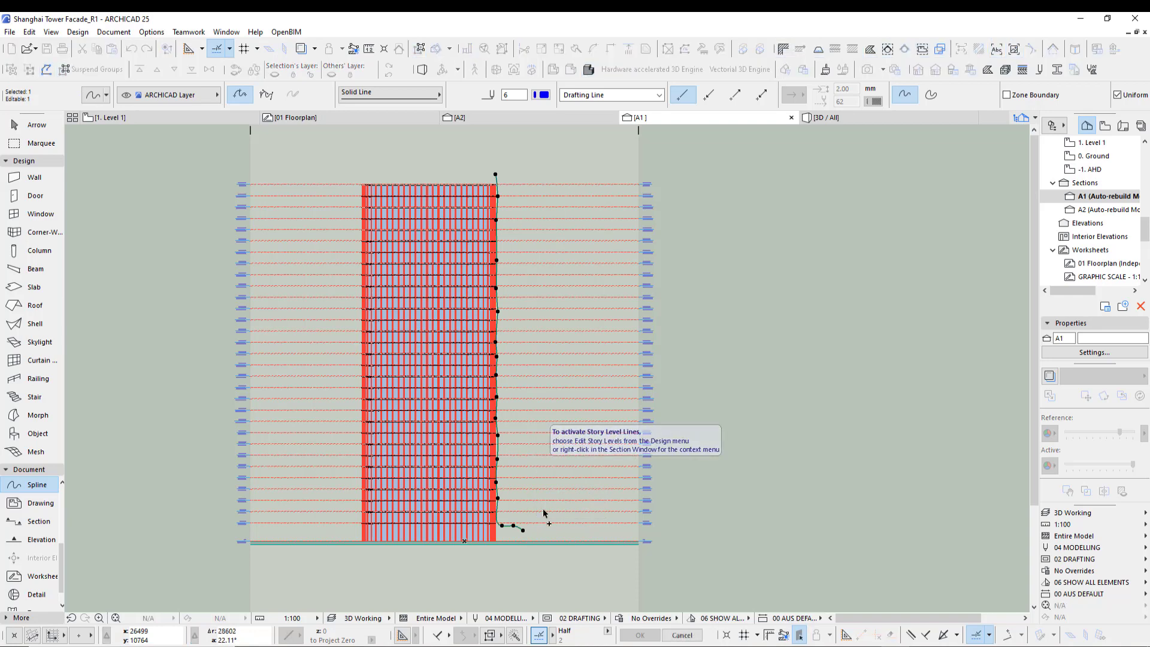
pyautogui.click(707, 531)
# - Switch to the floor plan and review the facade reference photos of the pleated metal fins
pyautogui.moveTo(564, 563); pyautogui.dragTo(555, 540, button='middle')
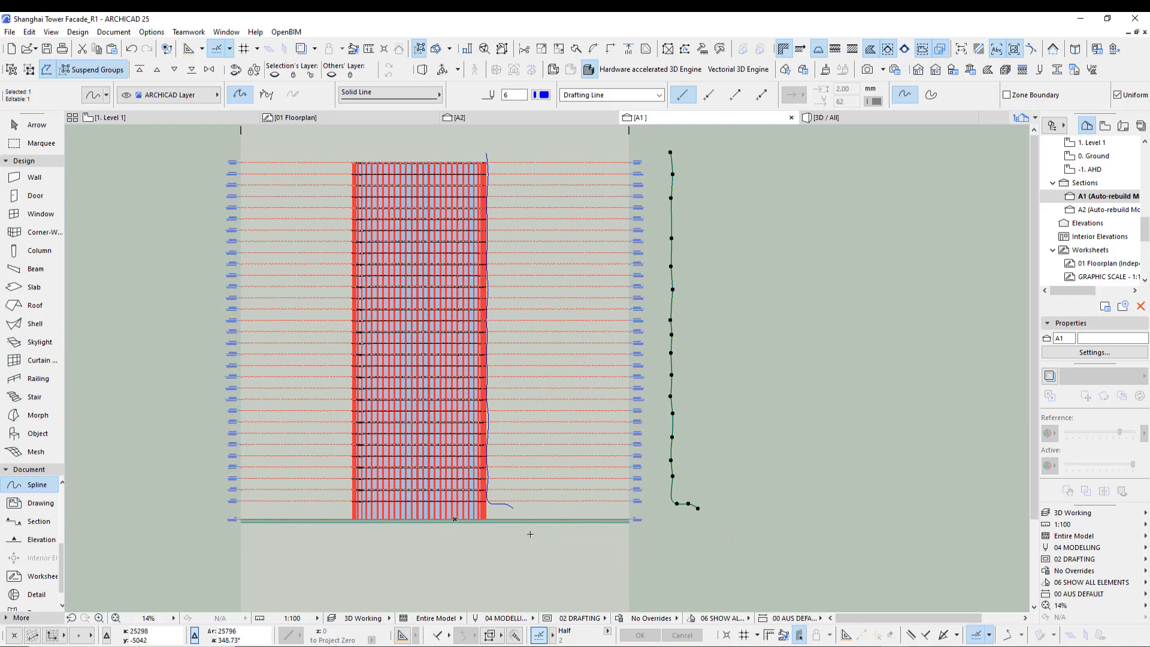
pyautogui.press('F2')
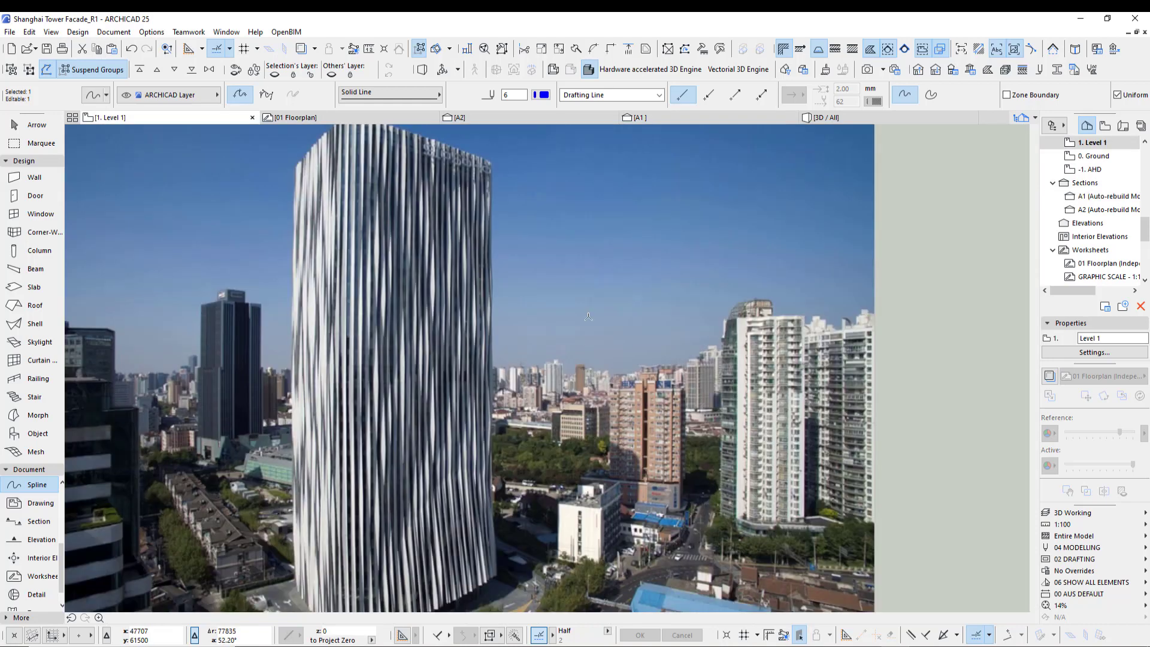
pyautogui.scroll(-5, 597, 331)
pyautogui.scroll(5, 585, 506)
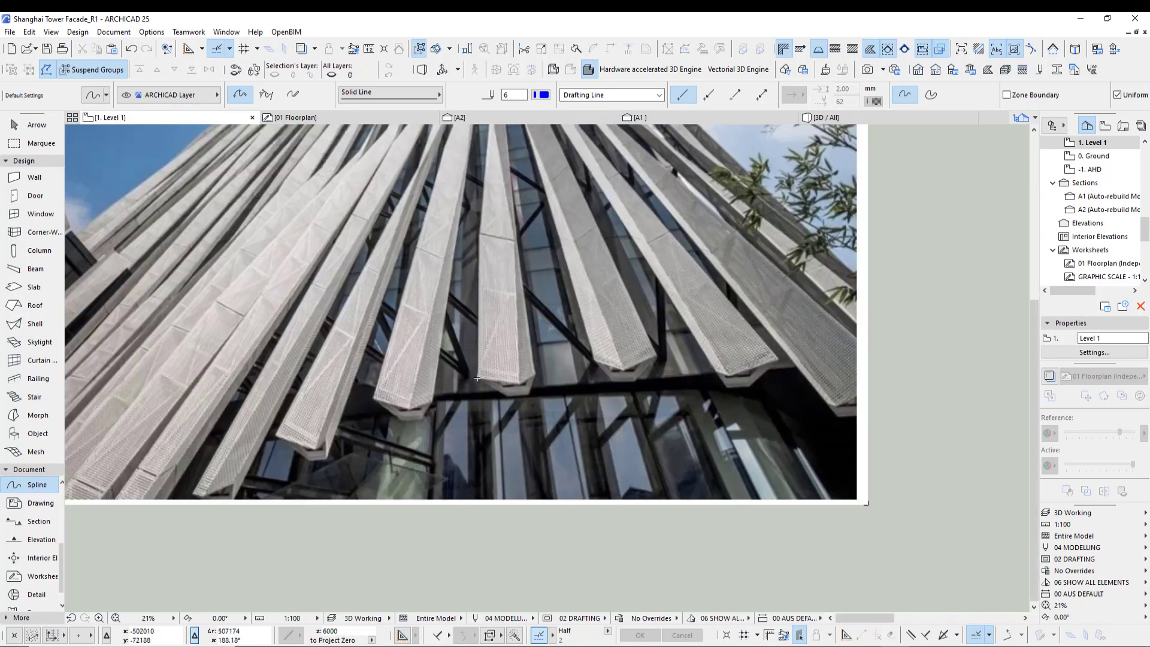
pyautogui.scroll(-5, 608, 429)
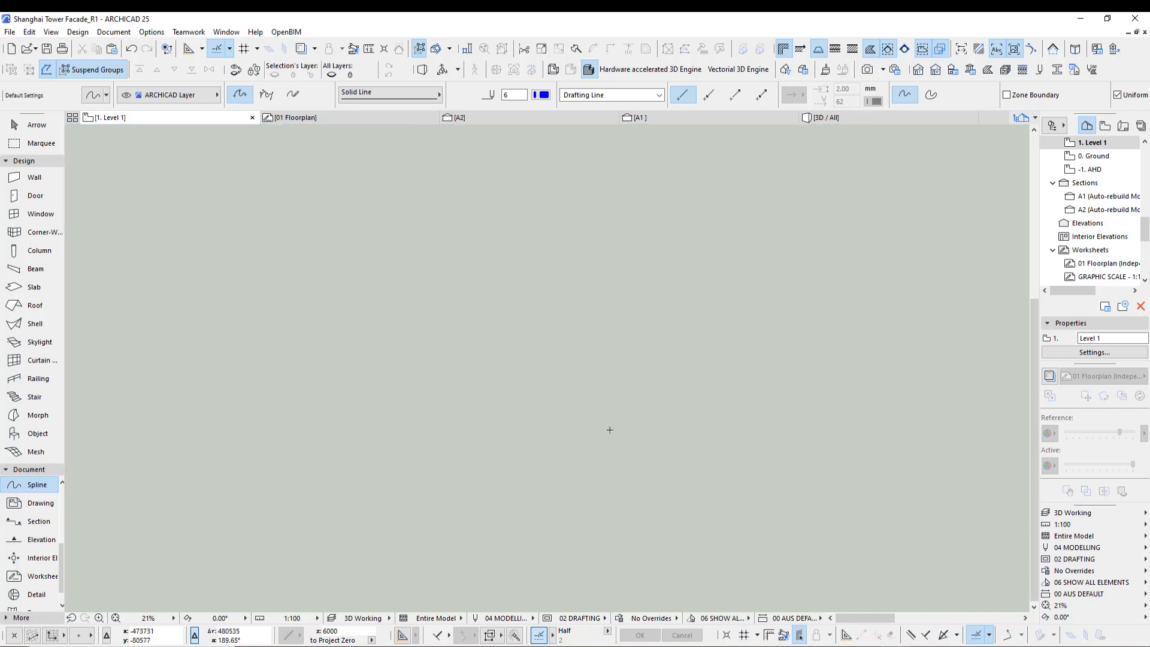
pyautogui.moveTo(608, 429); pyautogui.dragTo(72, 540, button='middle')
pyautogui.moveTo(813, 277); pyautogui.dragTo(496, 301, button='middle')
pyautogui.scroll(5, 547, 402)
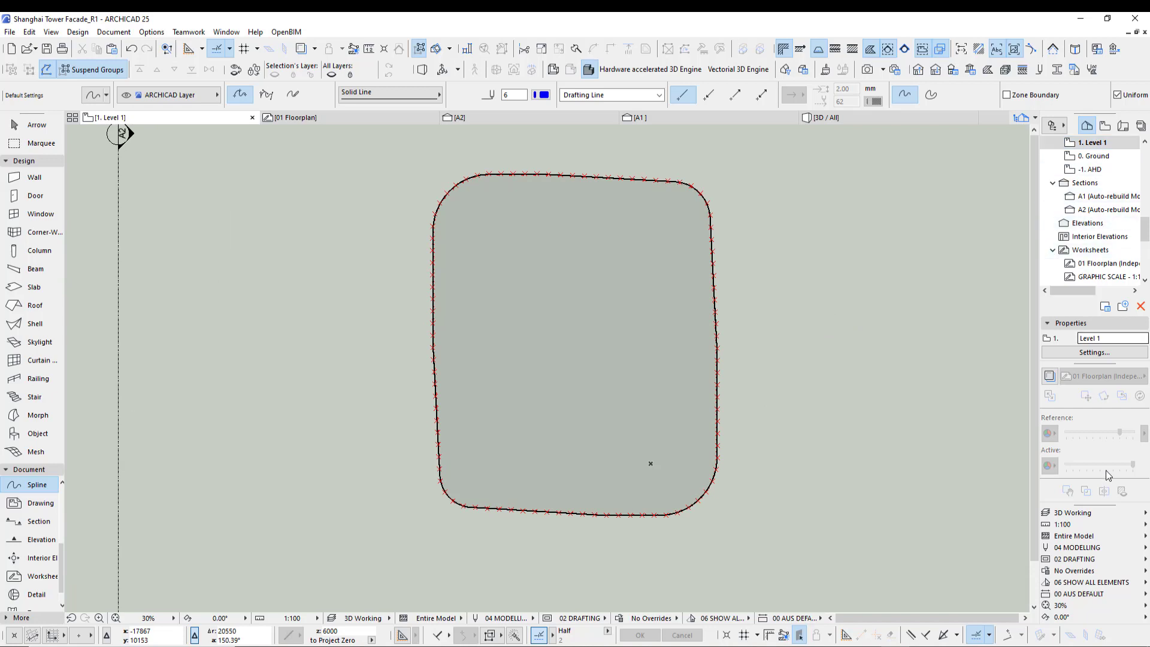
# - Open the 01 Floorplan worksheet to inspect the facade fin details, then return to Level 1
pyautogui.doubleClick(1101, 264)
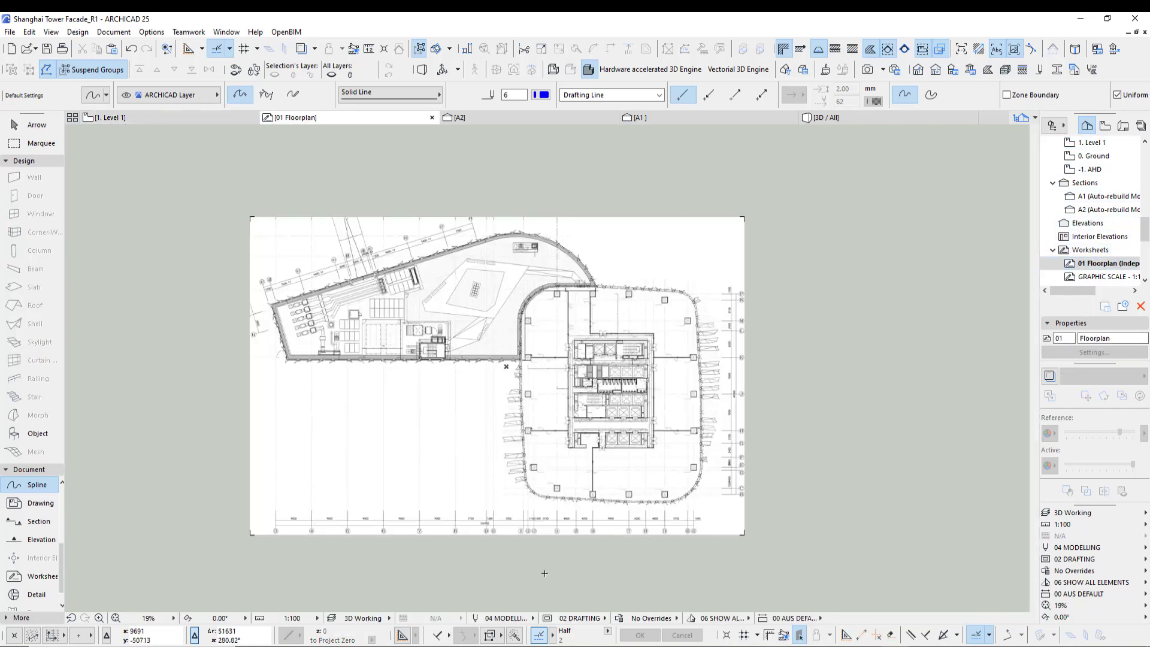
pyautogui.scroll(4, 702, 283)
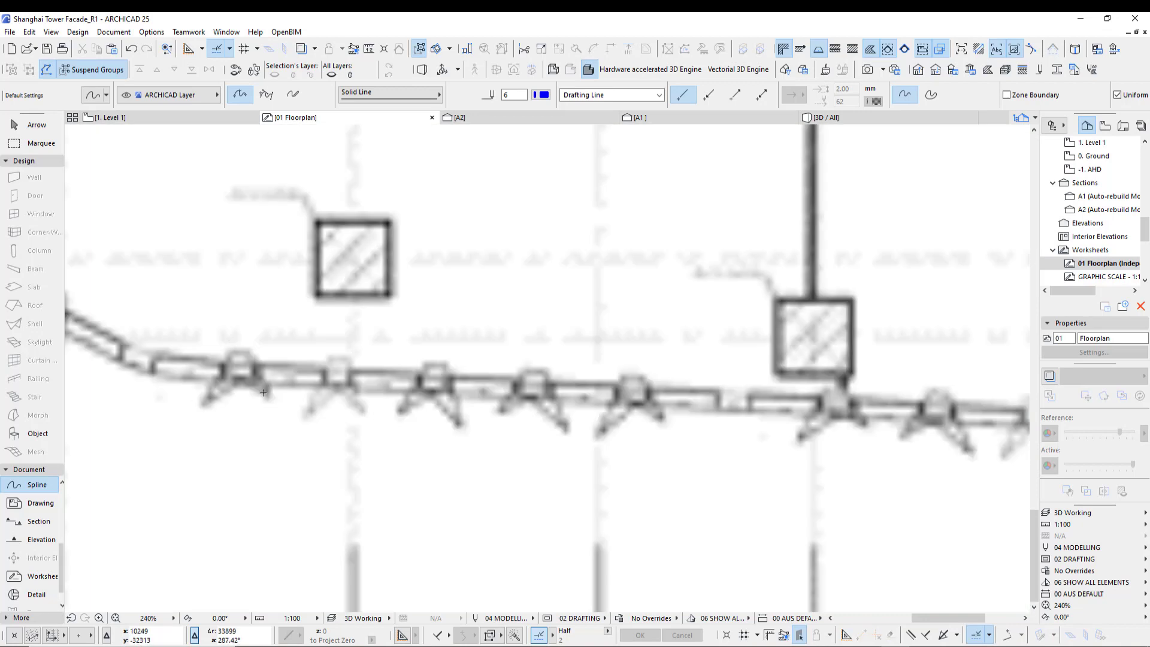
pyautogui.moveTo(810, 410); pyautogui.dragTo(465, 403, button='middle')
pyautogui.scroll(-5, 674, 460)
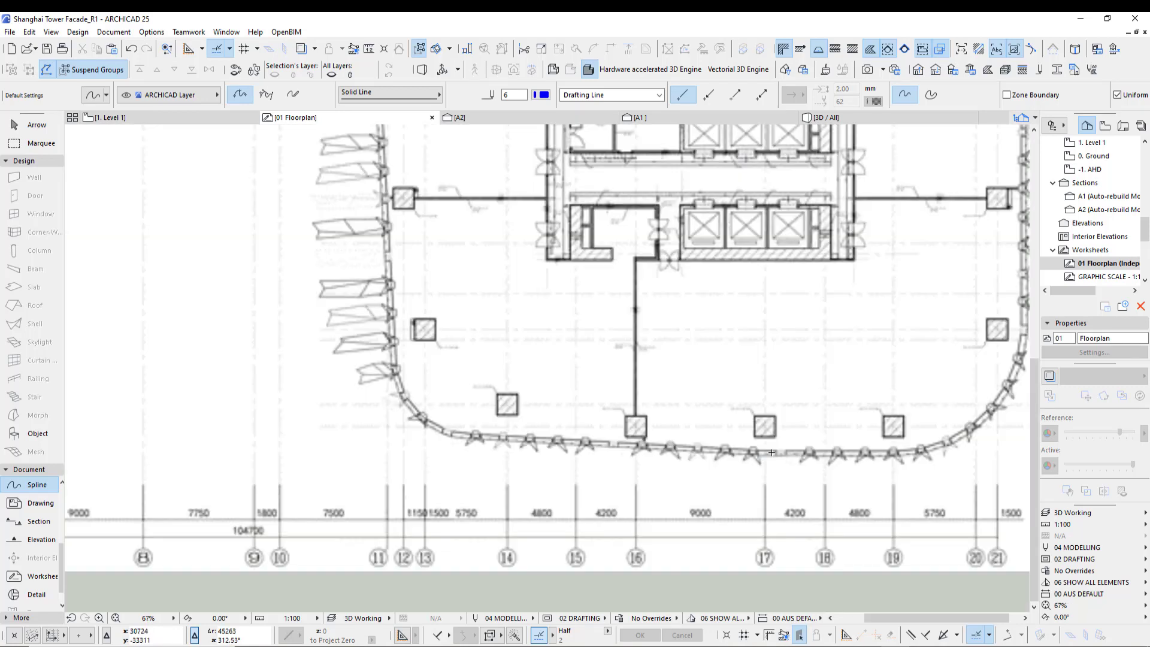
pyautogui.moveTo(718, 461); pyautogui.dragTo(623, 508, button='middle')
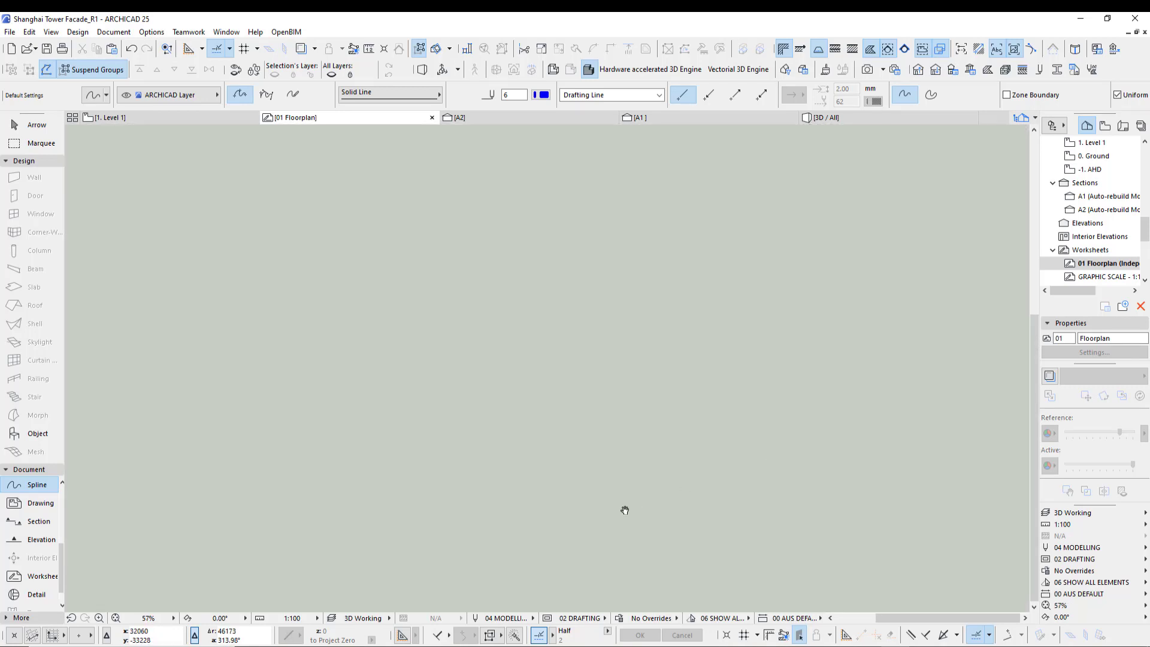
pyautogui.press('F2')
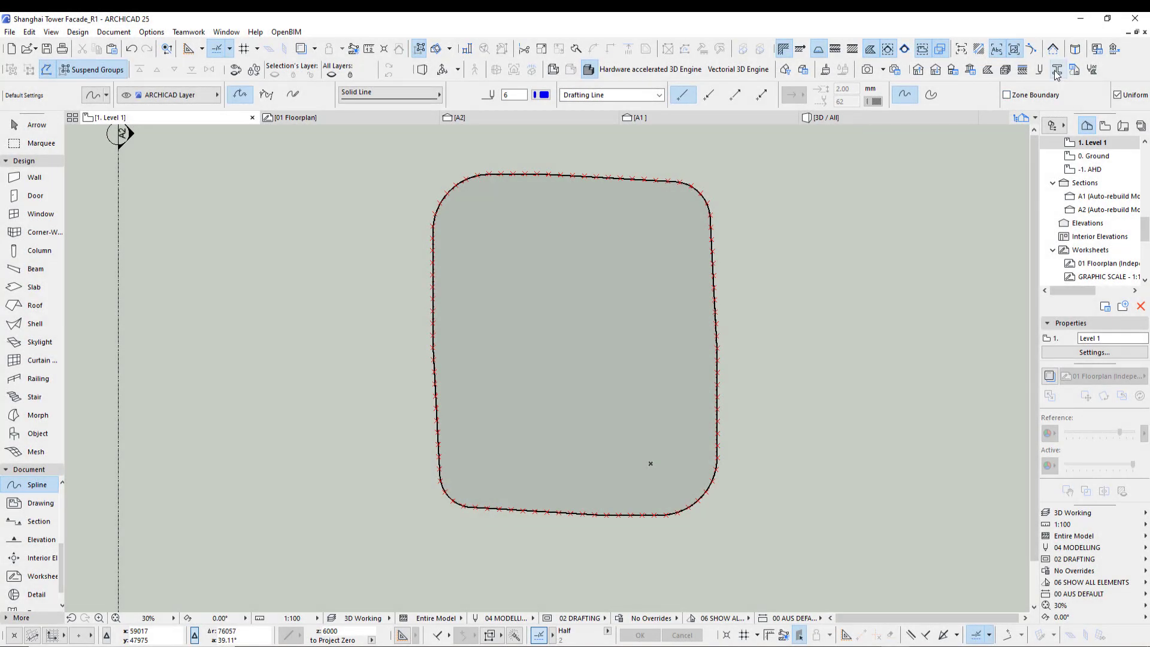
# - Open the Profile Manager, choose the AAMetalProfile1 (1) profile and open it for editing
pyautogui.click(1057, 69)
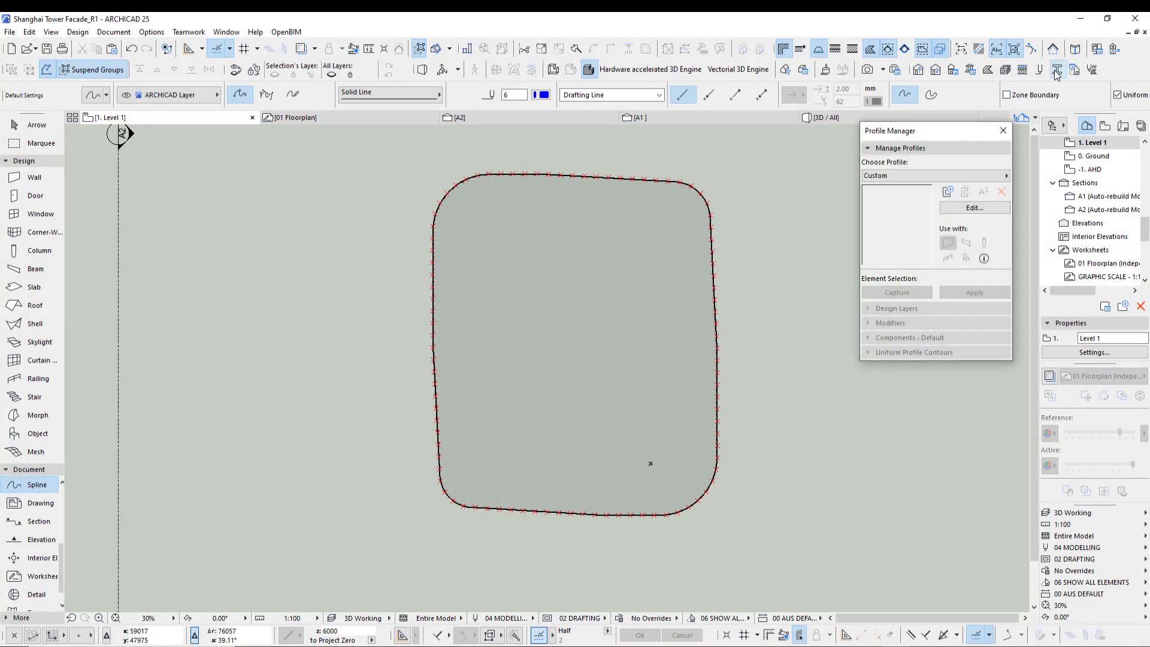
pyautogui.click(922, 175)
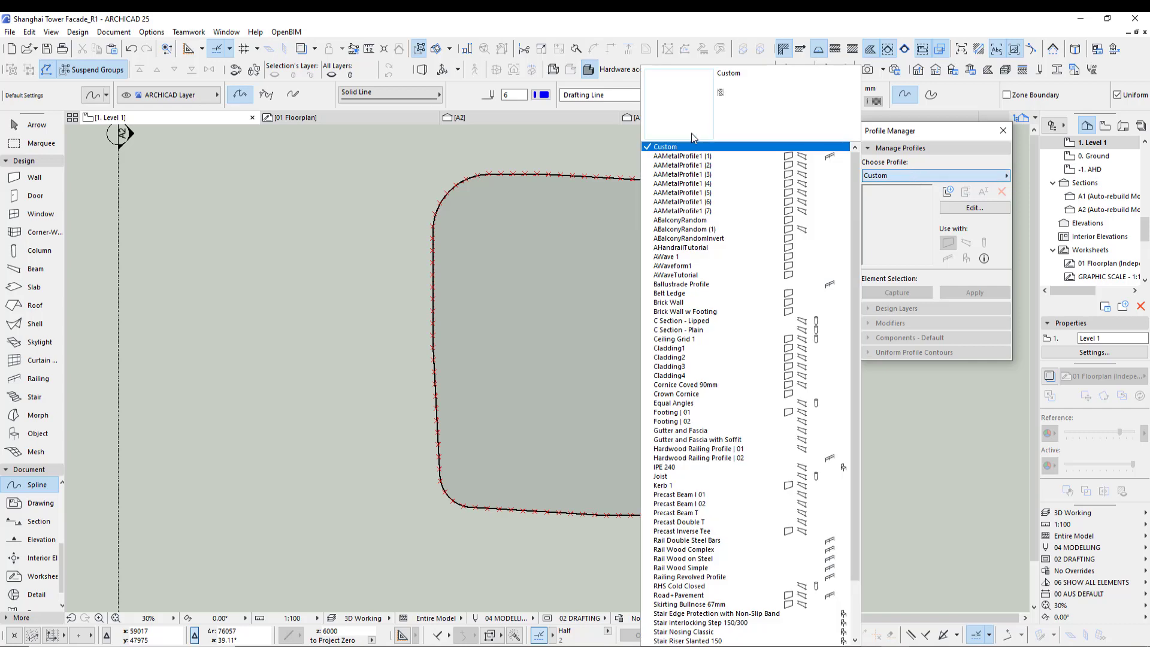
pyautogui.click(682, 156)
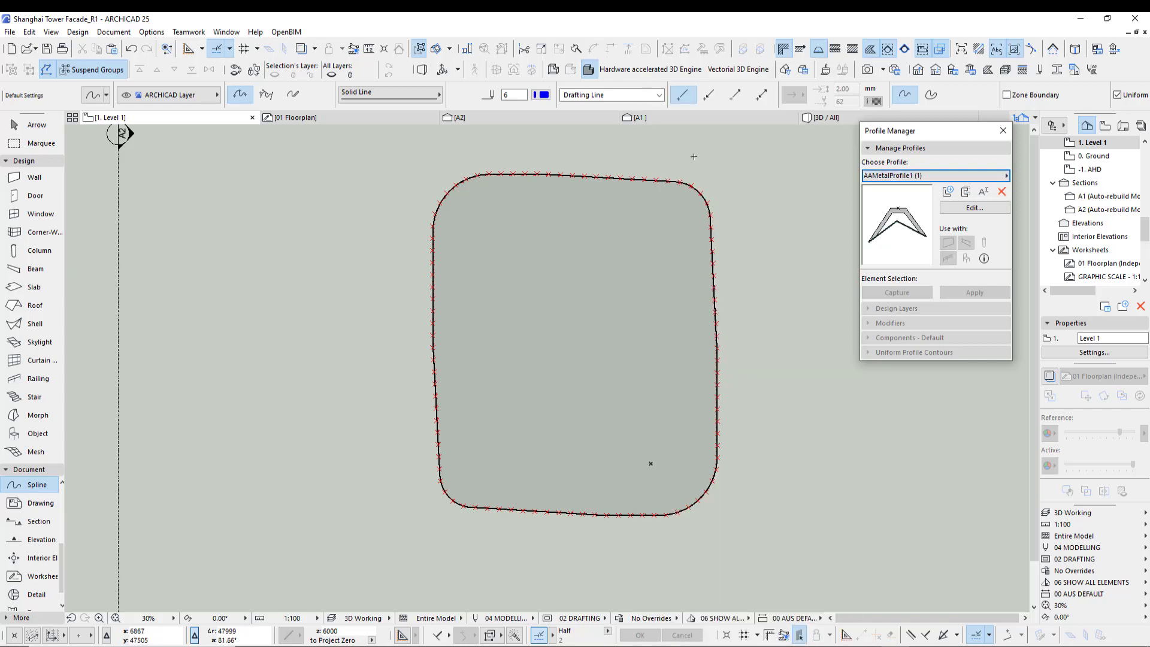
pyautogui.click(974, 208)
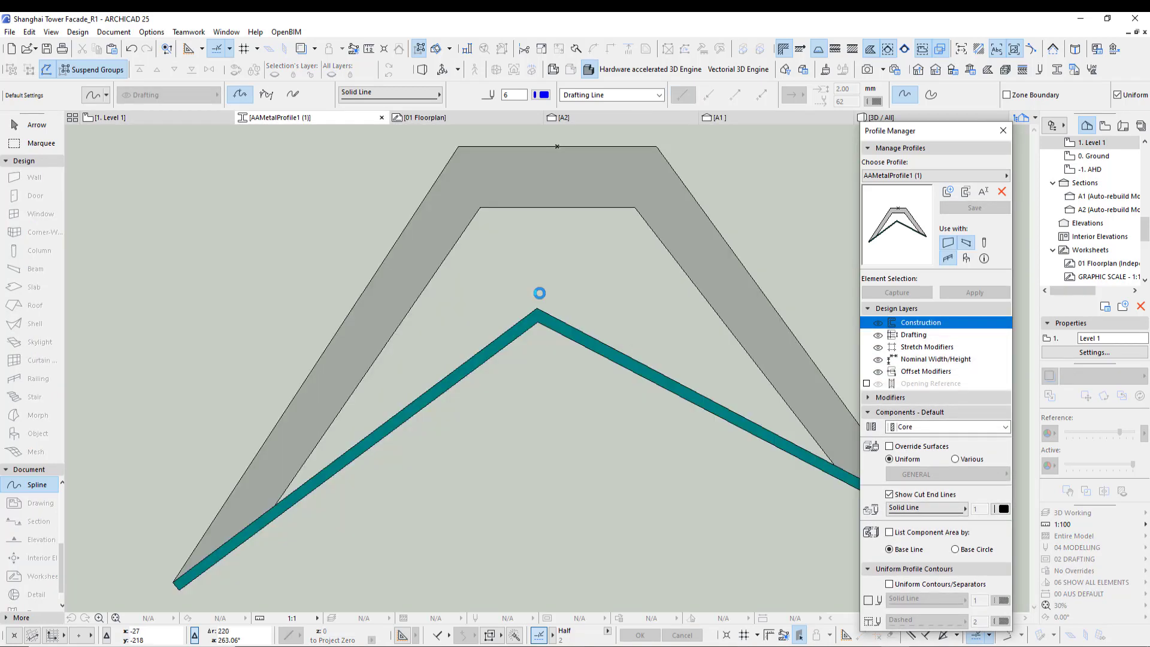
# - Select the existing fin fill in the profile editor and switch to the 01 Floorplan worksheet
pyautogui.scroll(-3, 520, 501)
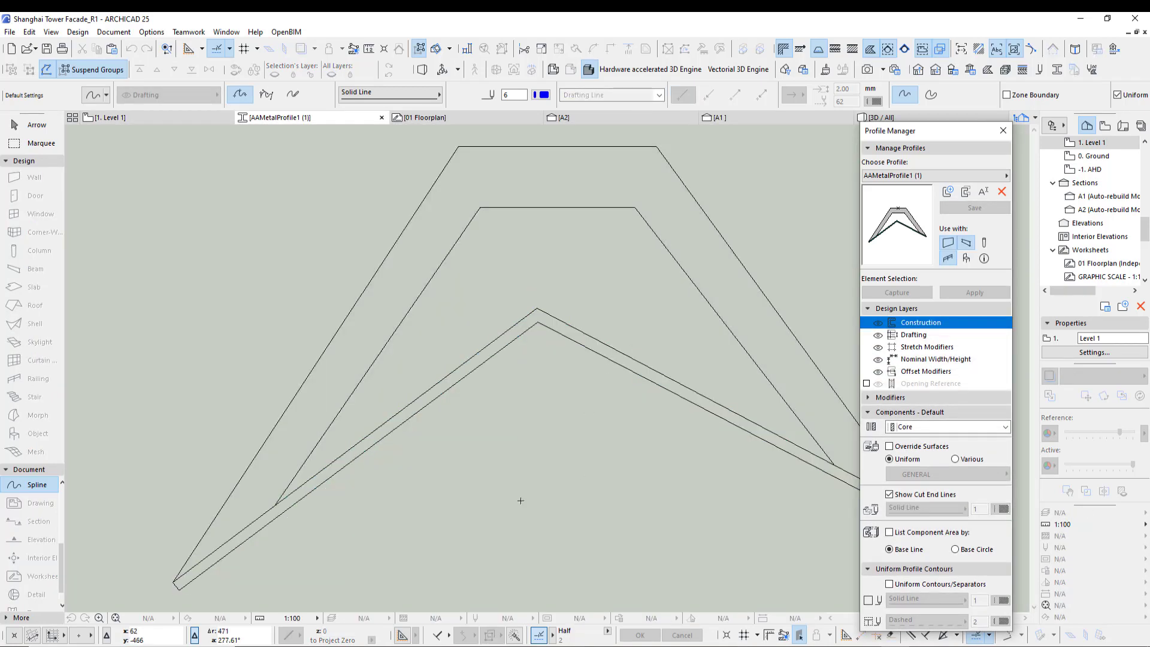
pyautogui.click(29, 125)
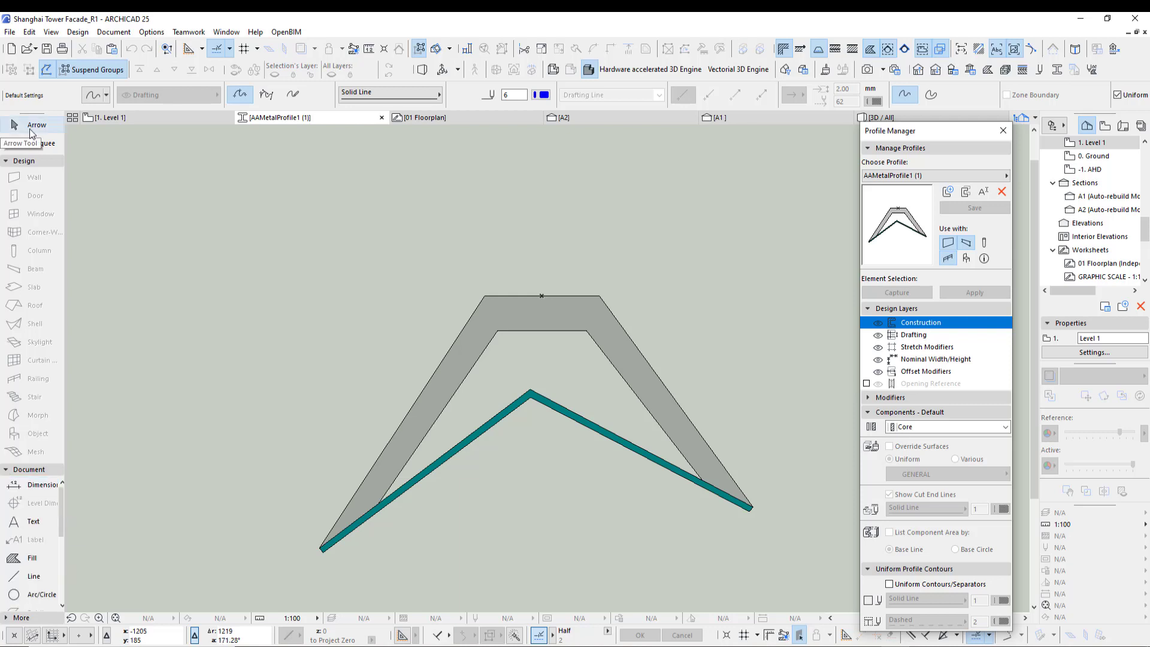
pyautogui.click(564, 319)
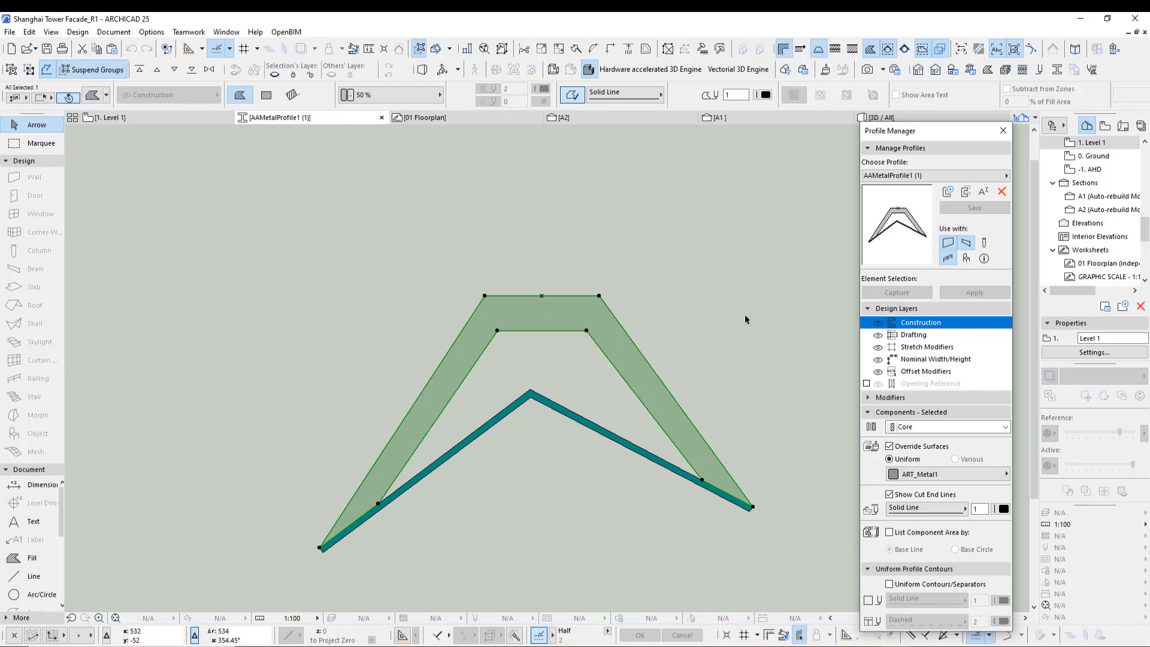
pyautogui.doubleClick(1101, 263)
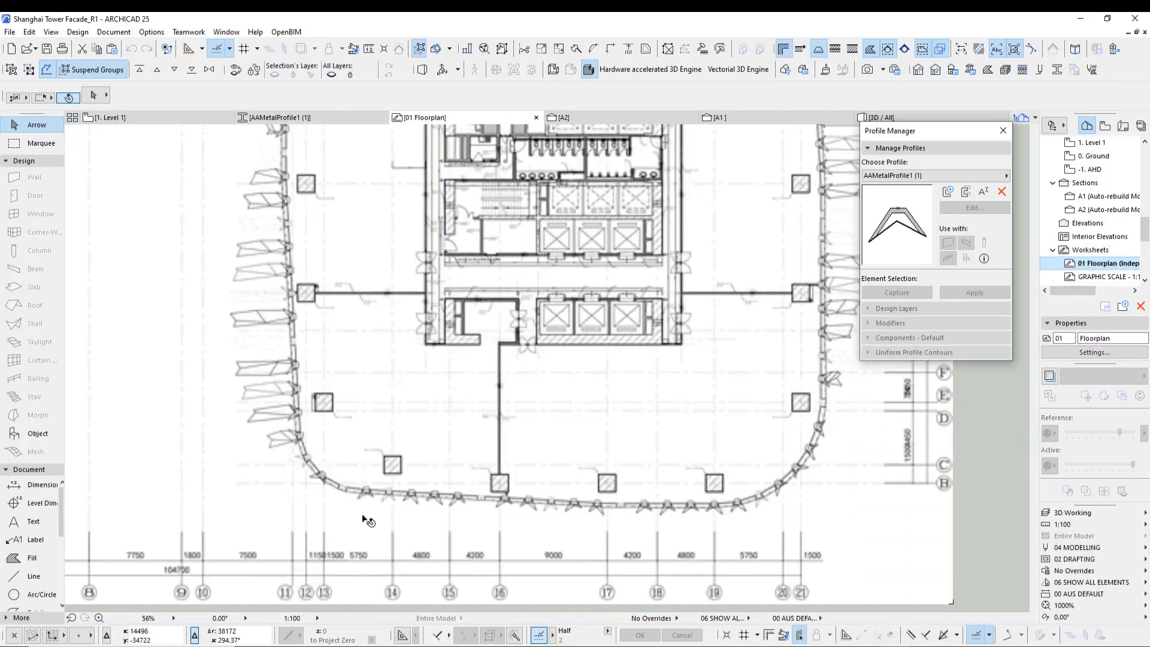
# - Trace one pleated fin's outline on the floor plan as a six-point fill polygon
pyautogui.click(20, 563)
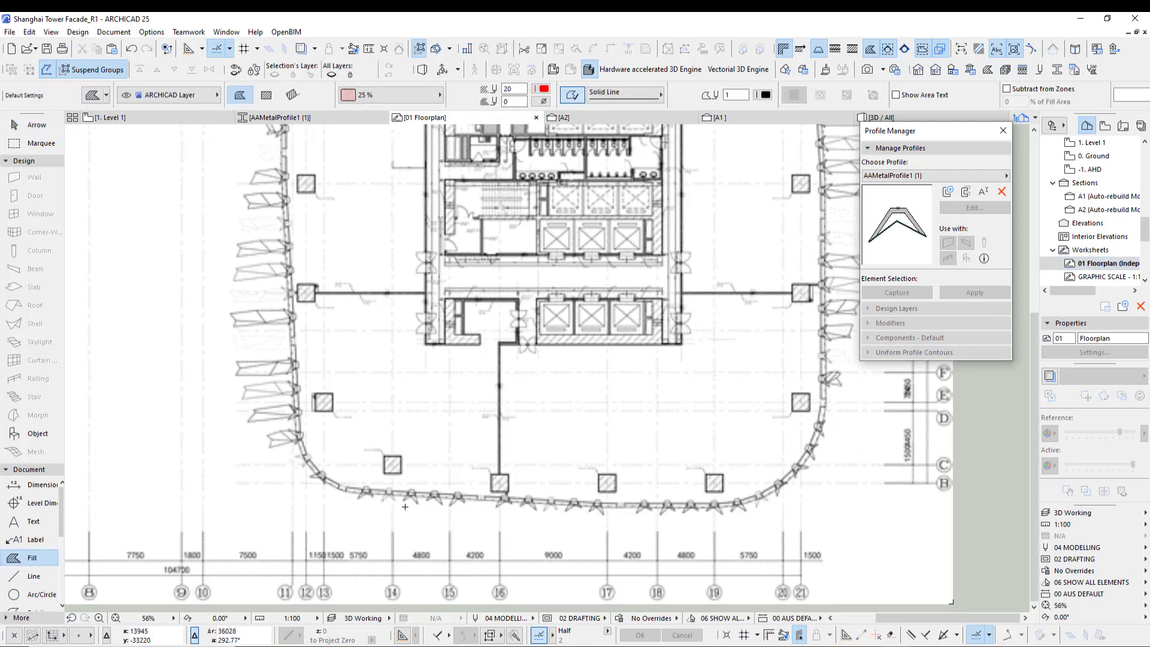
pyautogui.scroll(5, 350, 511)
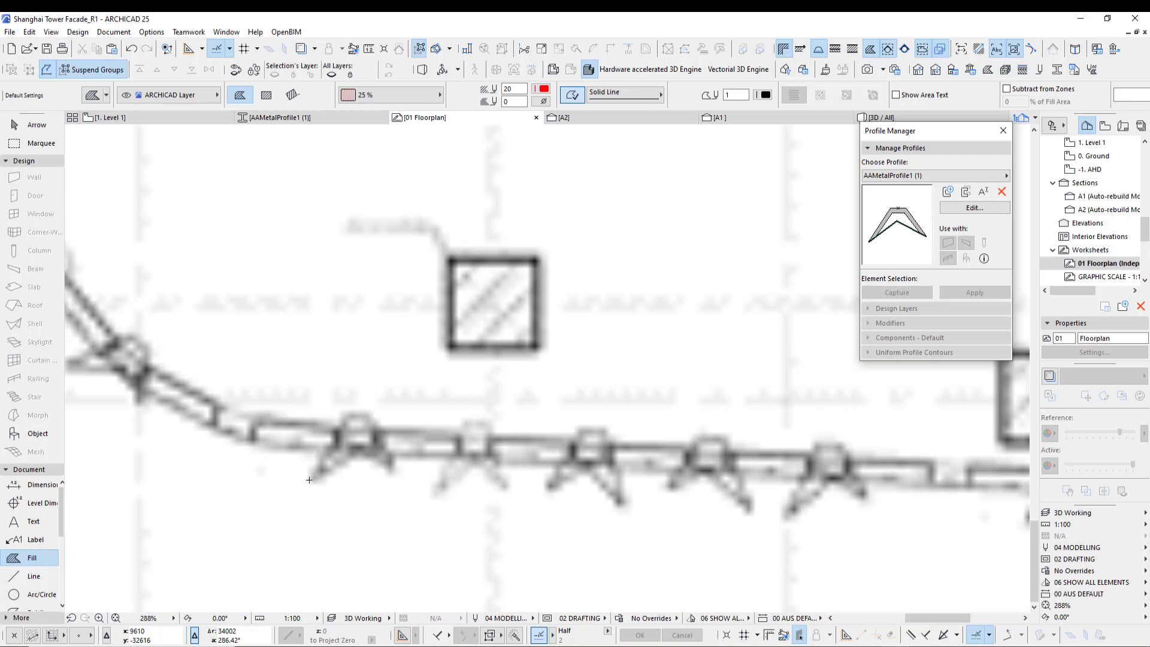
pyautogui.click(309, 480)
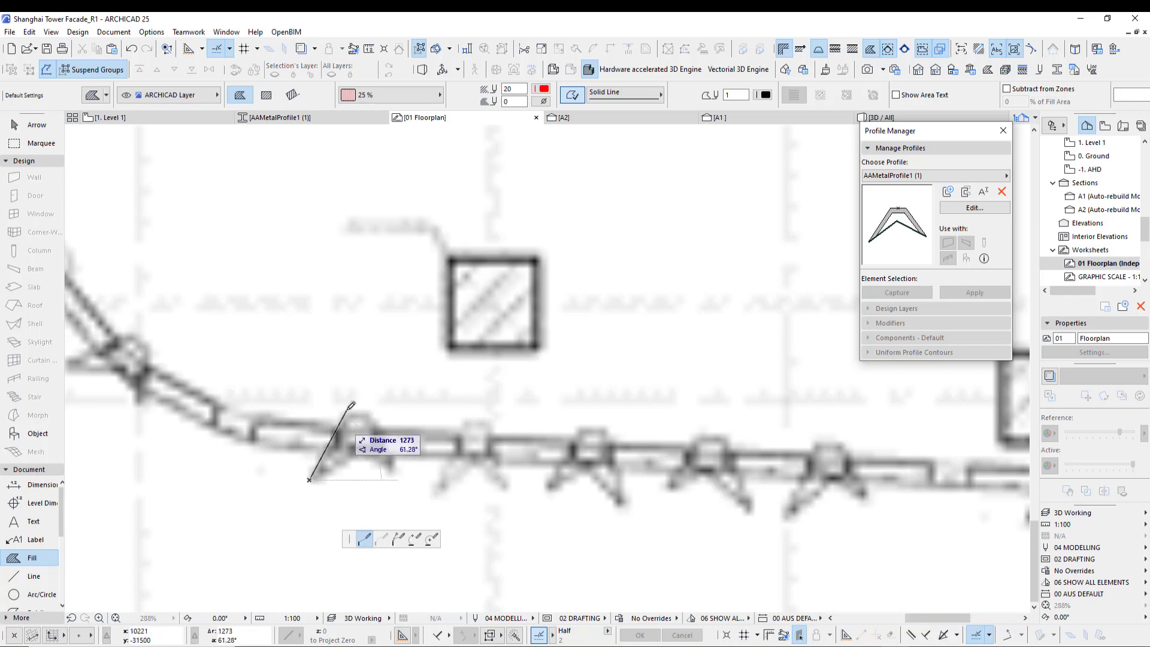
pyautogui.click(347, 411)
pyautogui.click(371, 411)
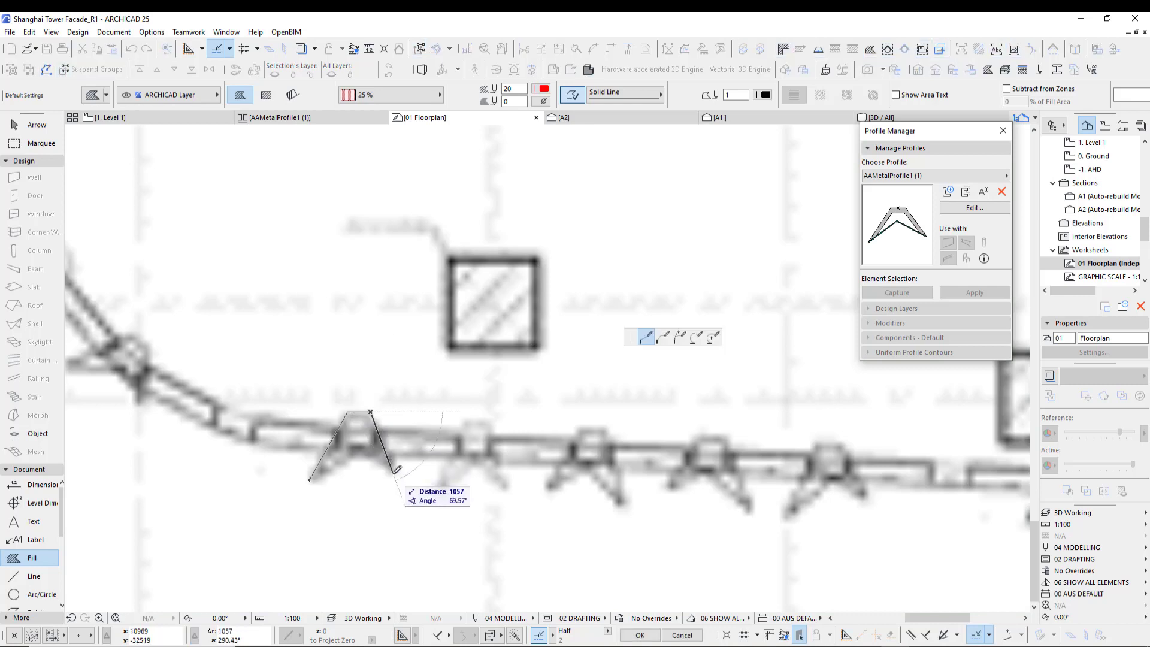
pyautogui.click(392, 473)
pyautogui.click(364, 449)
pyautogui.click(348, 449)
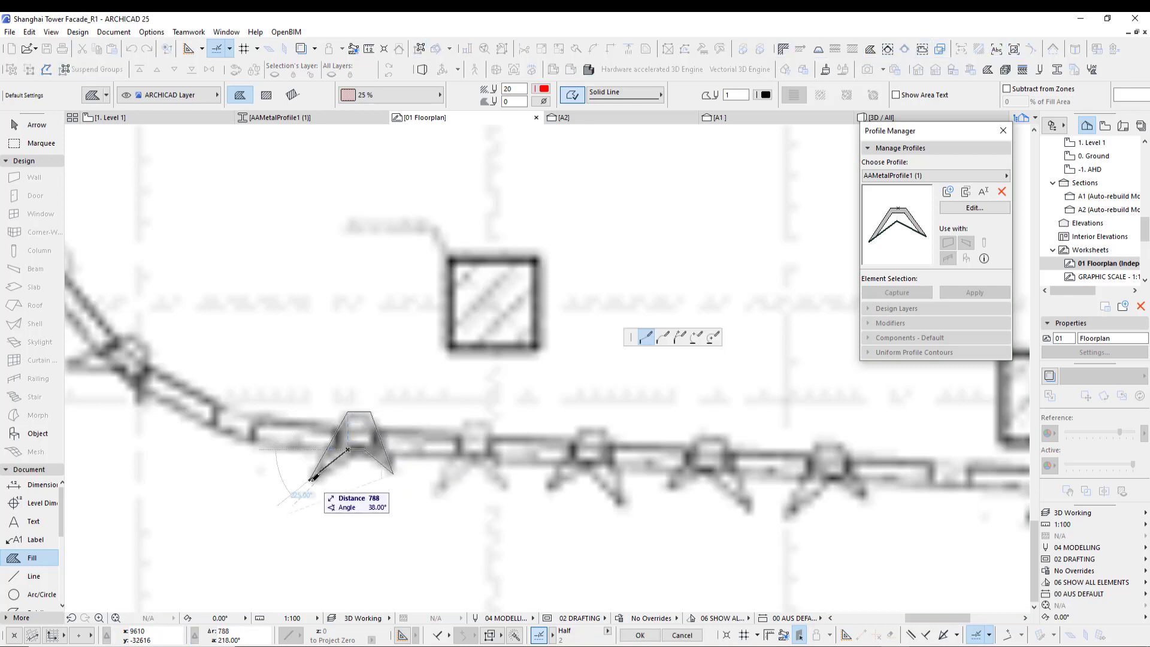
pyautogui.click(310, 479)
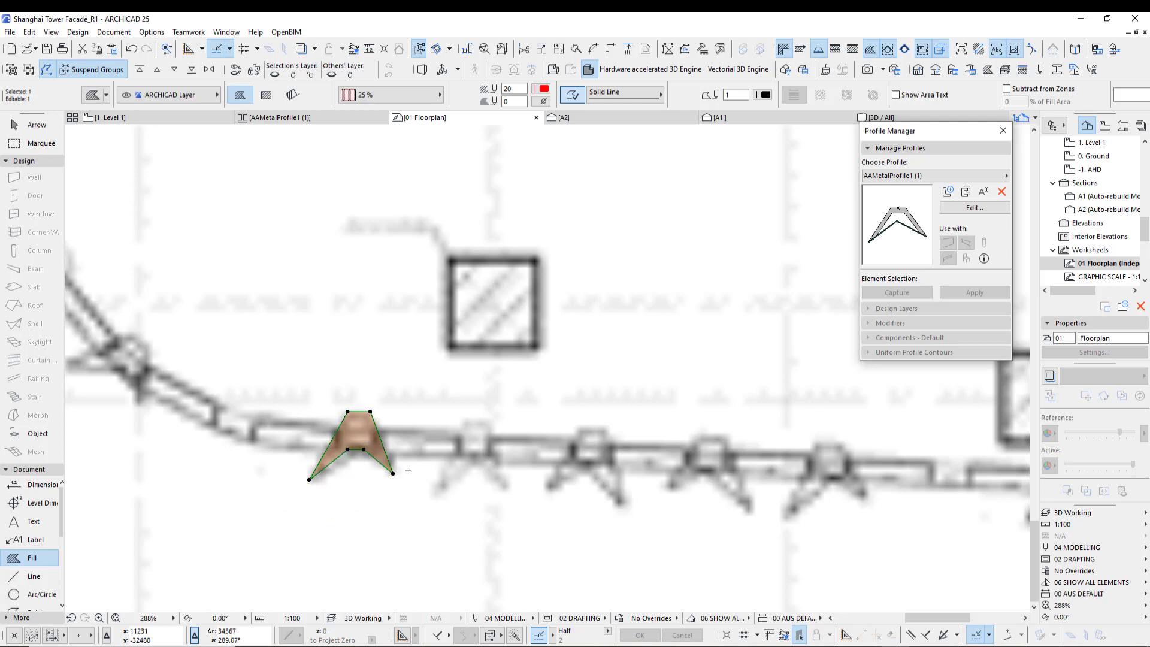
# - Reopen the profile for editing and paste the traced fin fill into the profile editor
pyautogui.click(974, 207)
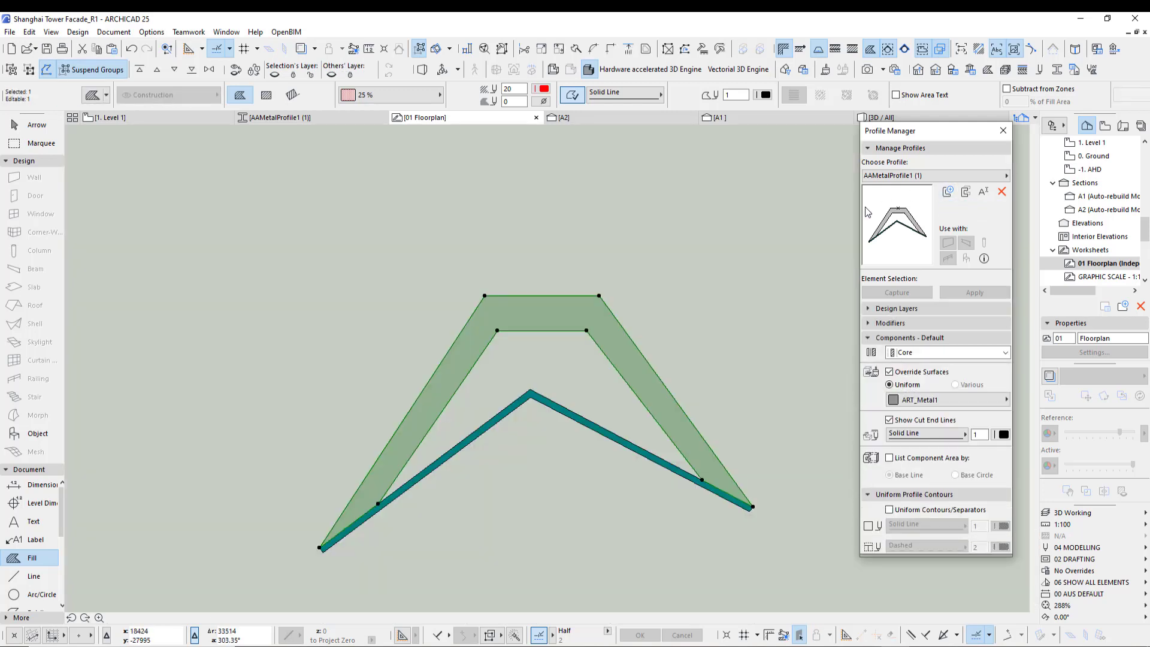
pyautogui.scroll(-5, 371, 303)
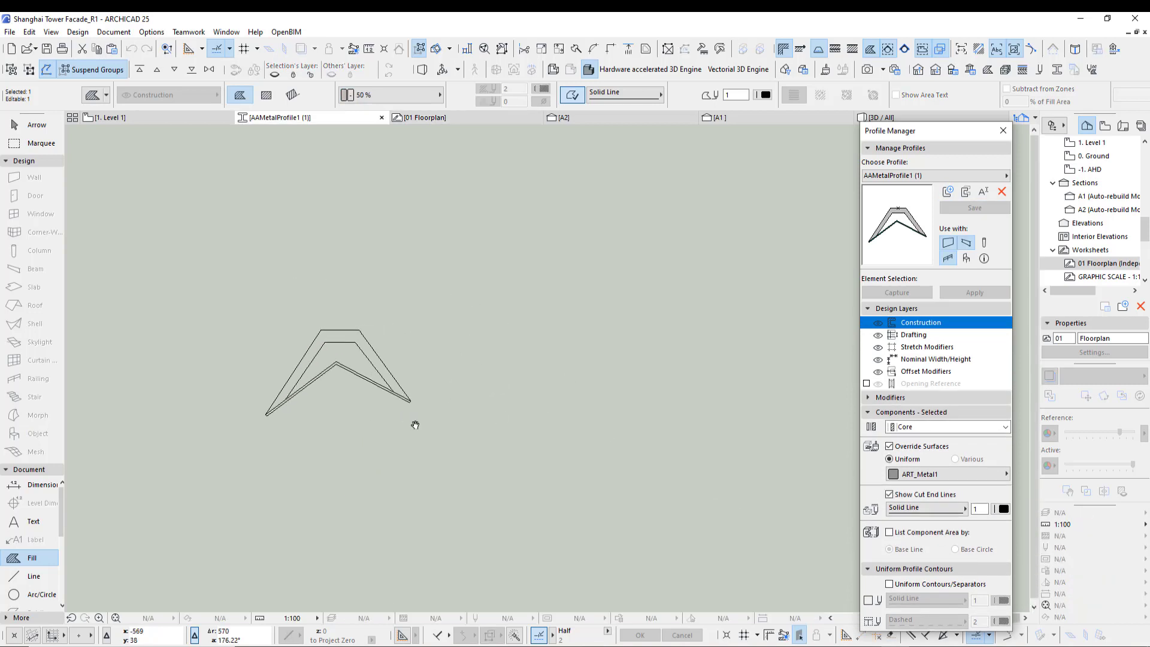
pyautogui.hotkey('ctrl', 'v')
pyautogui.click(621, 259)
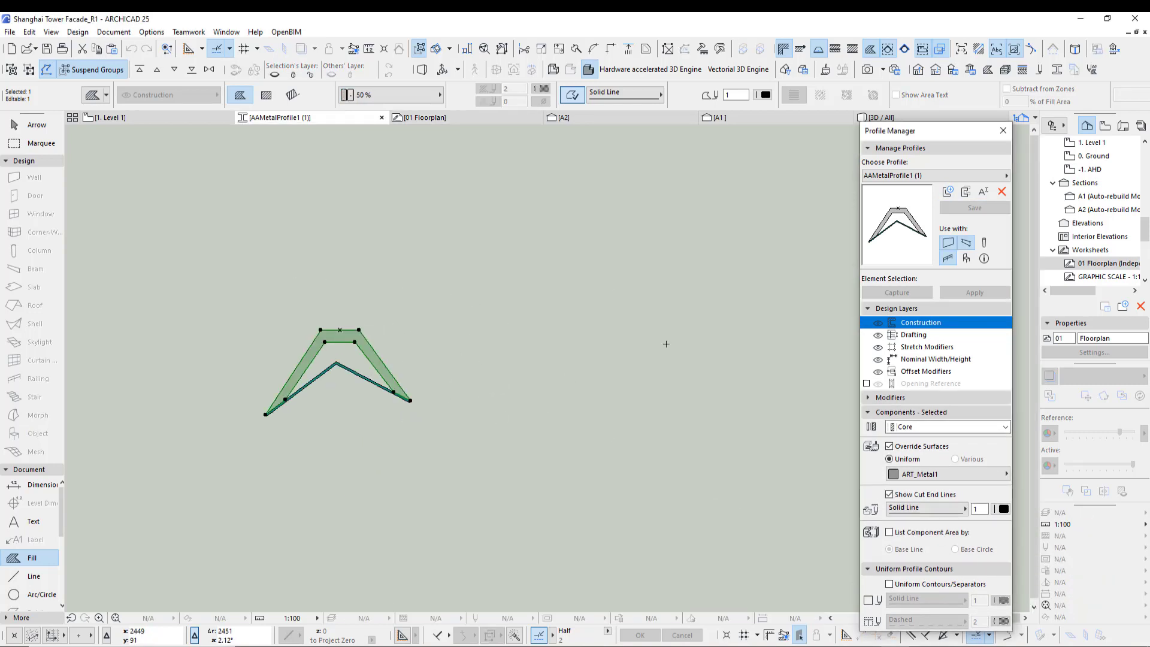
pyautogui.doubleClick(1099, 263)
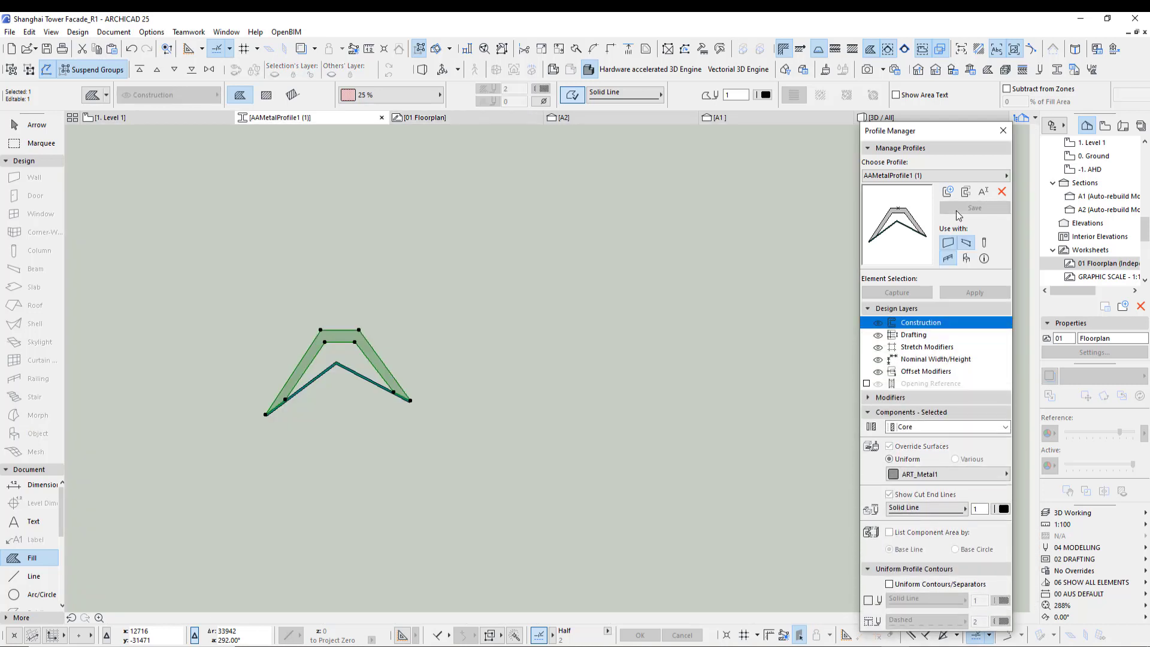
pyautogui.press('Escape')
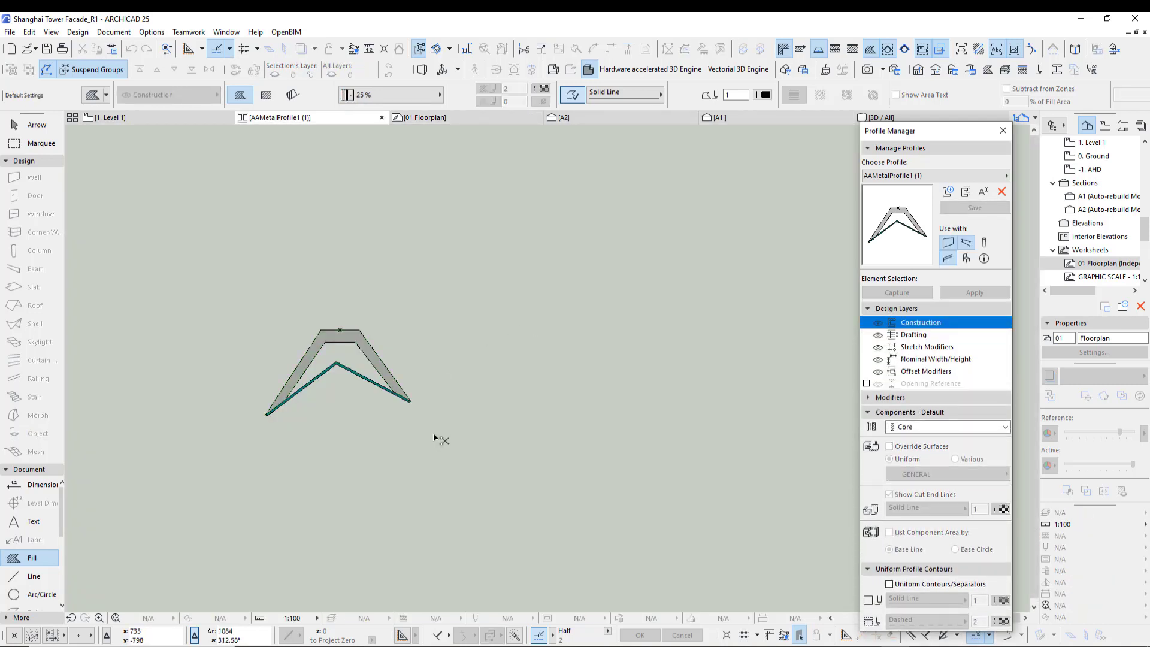
pyautogui.hotkey('ctrl', 'v')
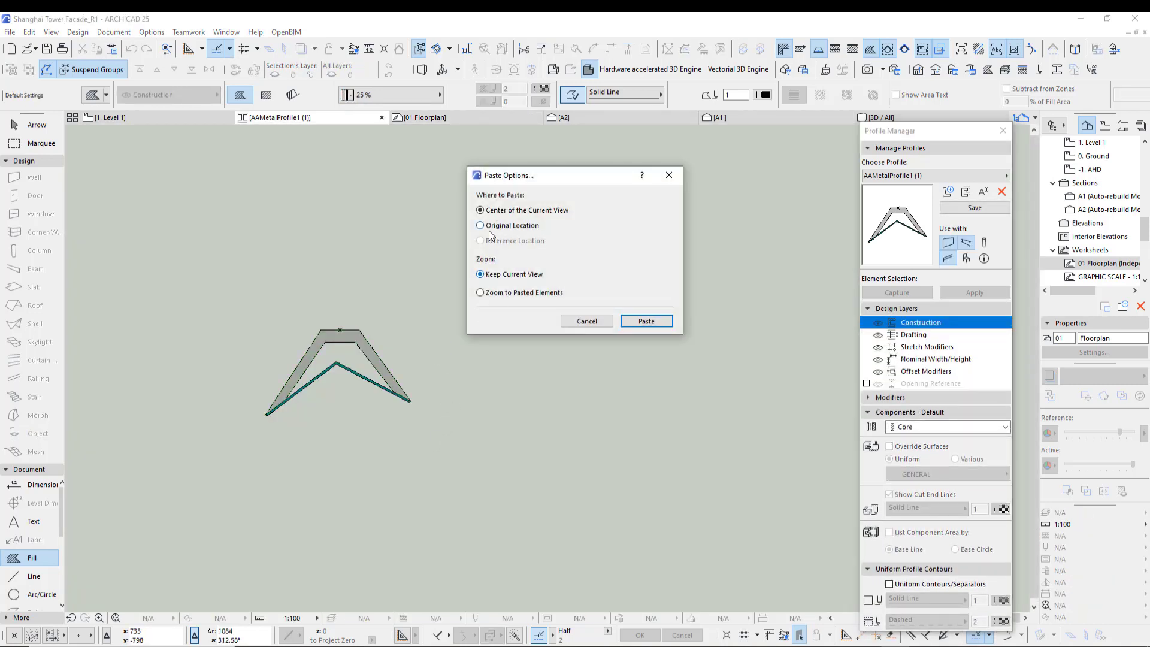
pyautogui.click(646, 321)
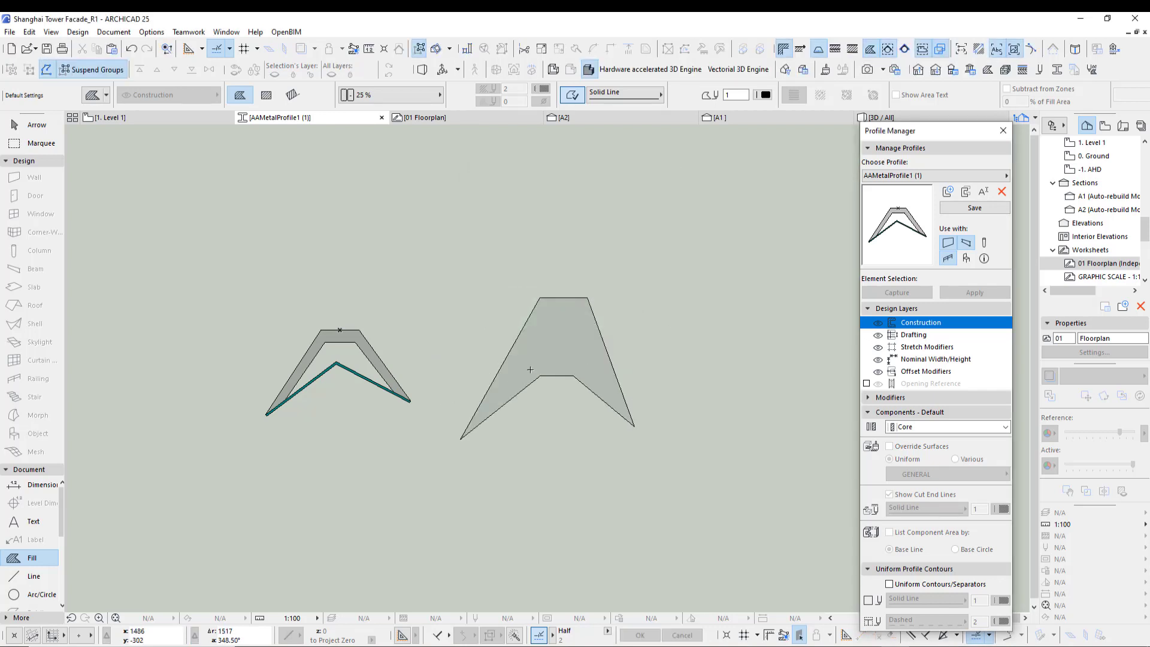
# - Offset the pasted fin fill's edges inward by about 81 to create an inner outline
pyautogui.scroll(3, 536, 372)
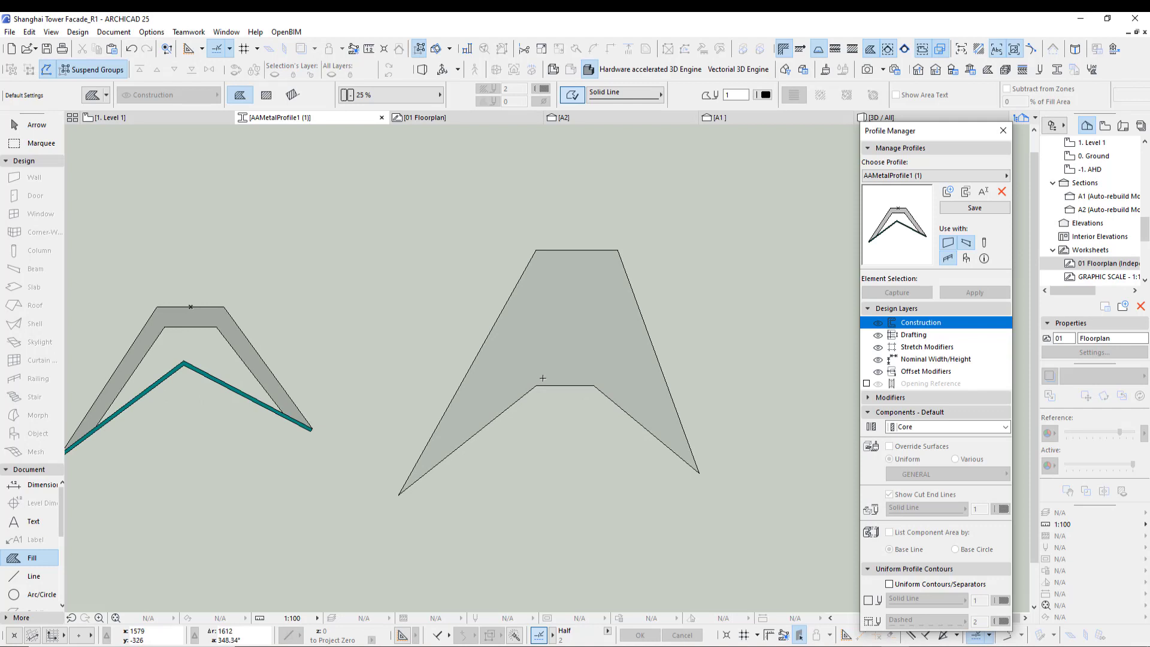
pyautogui.moveTo(543, 378); pyautogui.dragTo(613, 376, button='middle')
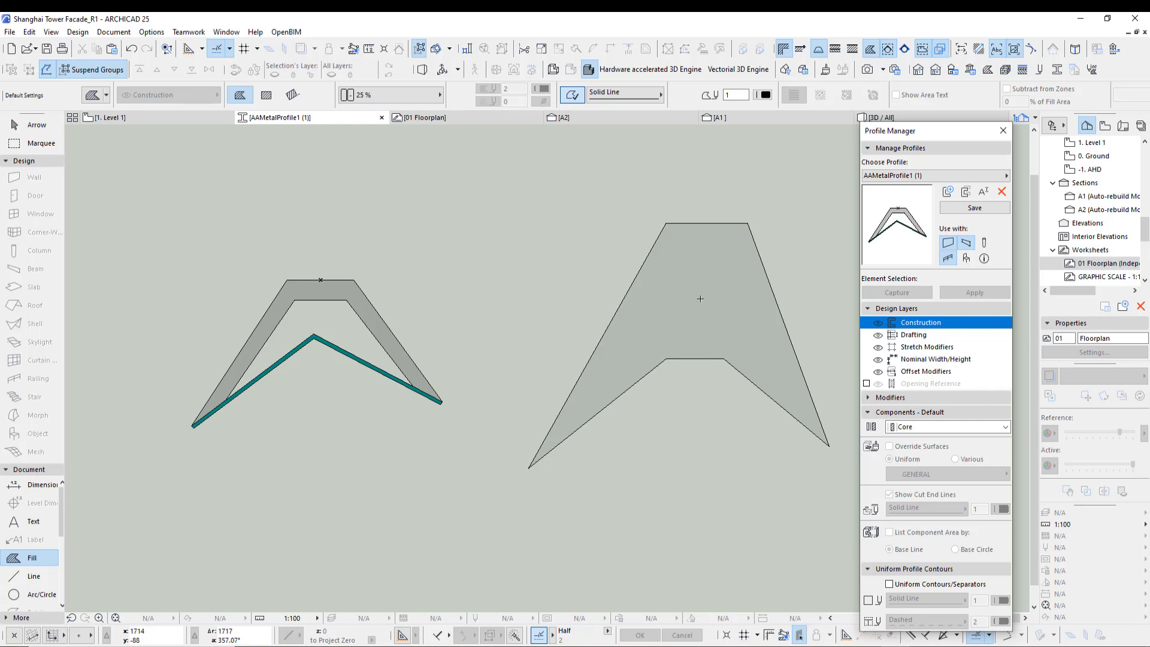
pyautogui.moveTo(700, 298); pyautogui.dragTo(637, 301, button='middle')
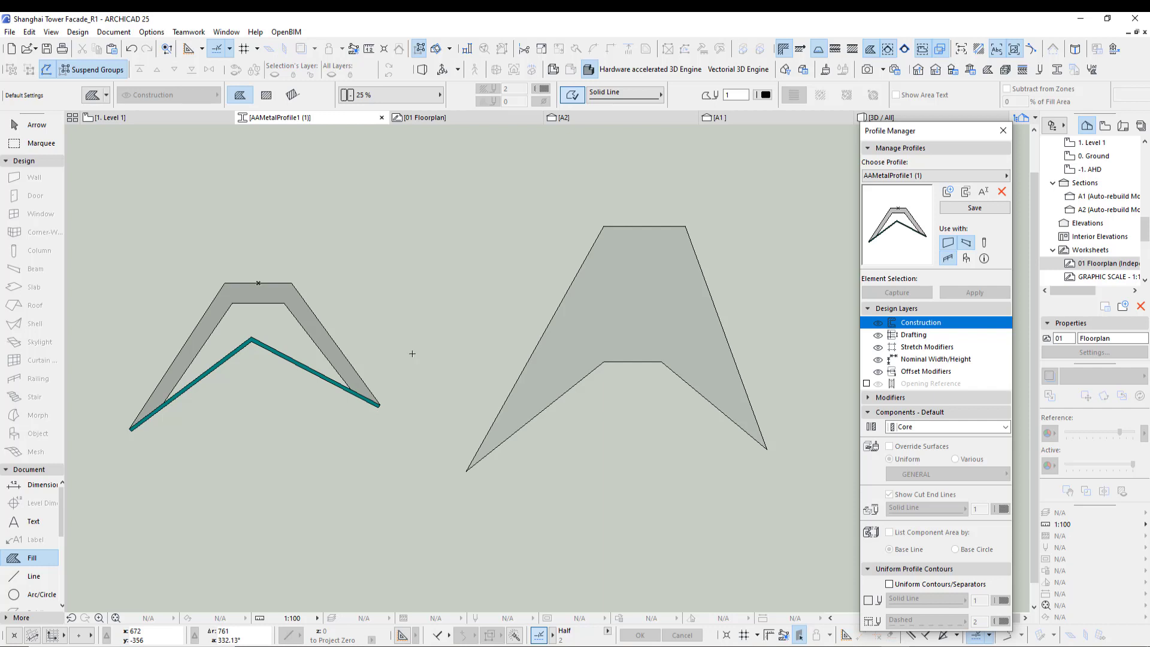
pyautogui.moveTo(721, 311); pyautogui.dragTo(629, 303, button='middle')
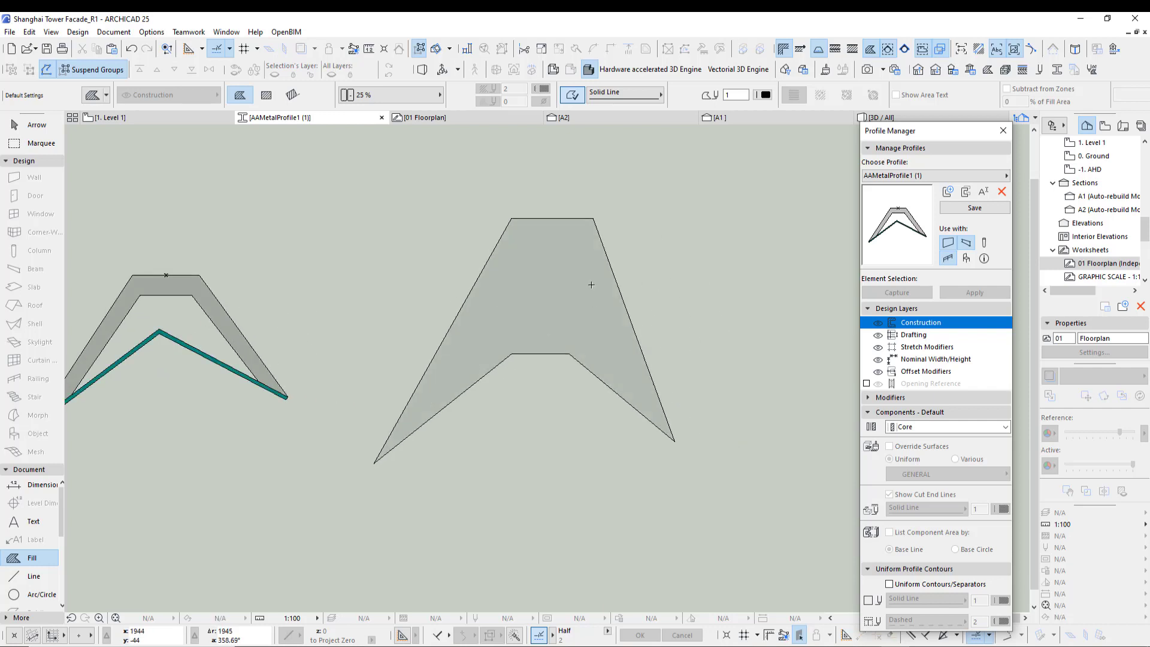
pyautogui.click(564, 315)
pyautogui.moveTo(543, 440); pyautogui.dragTo(552, 451, button='middle')
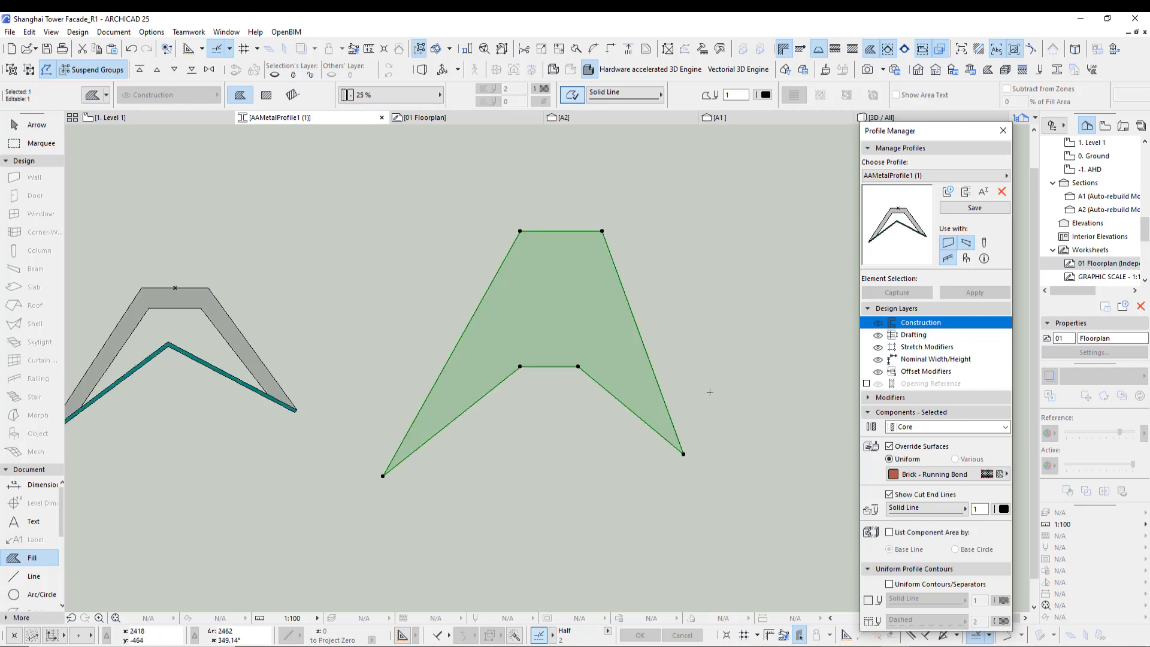
pyautogui.click(732, 376)
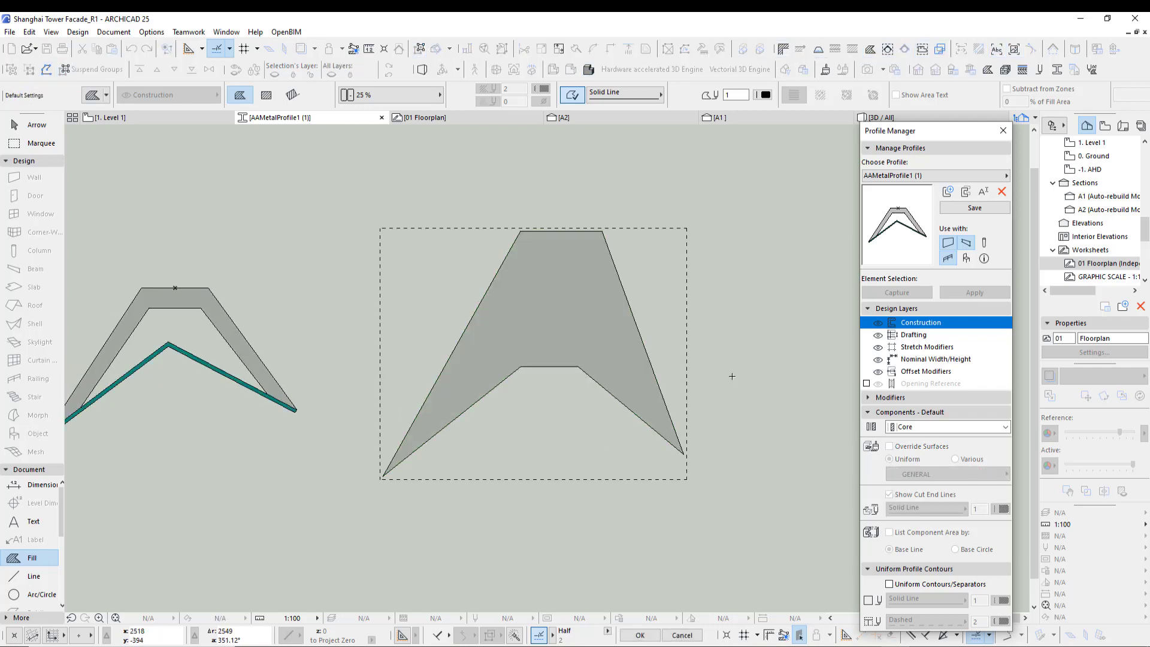
pyautogui.click(612, 385)
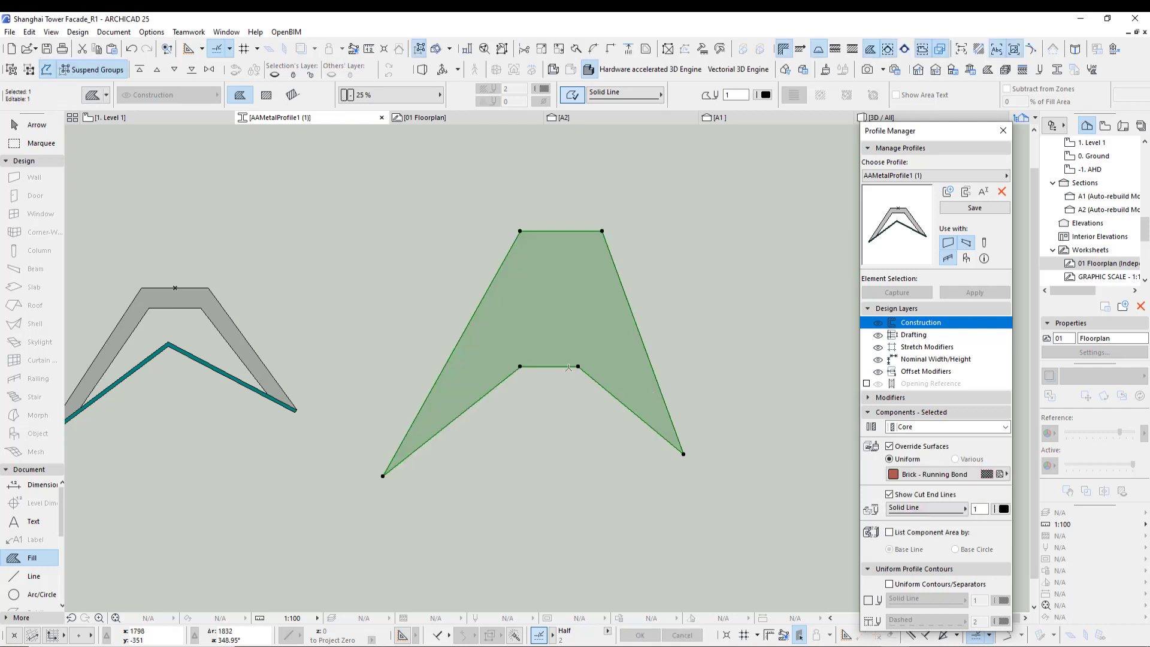
pyautogui.click(520, 230)
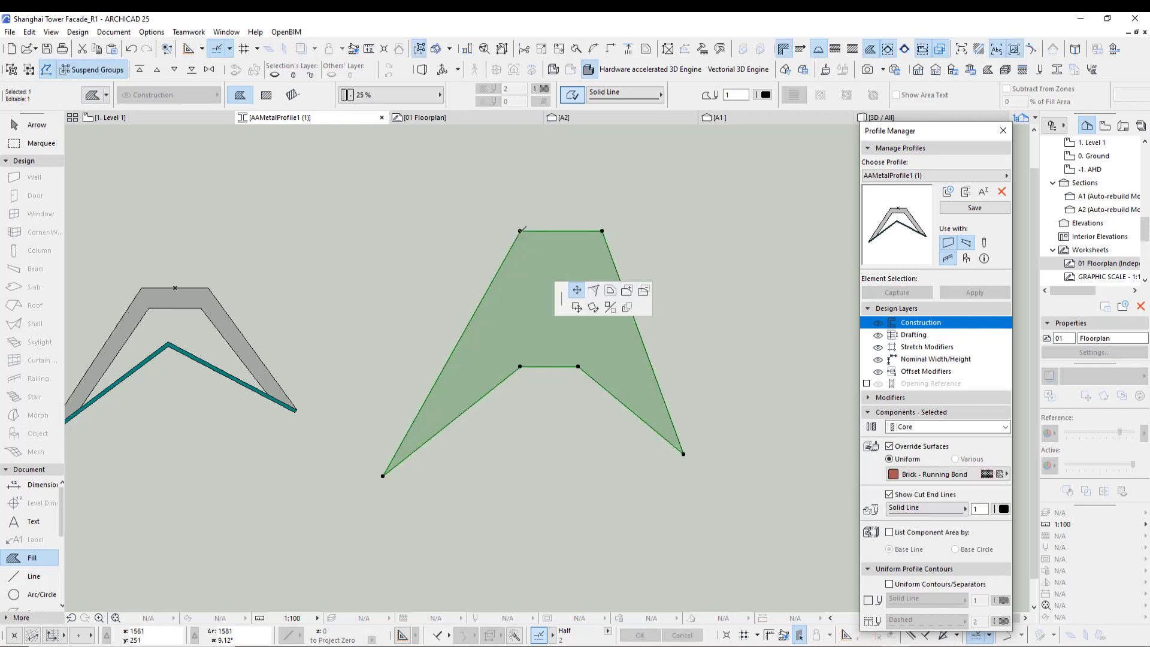
pyautogui.click(644, 290)
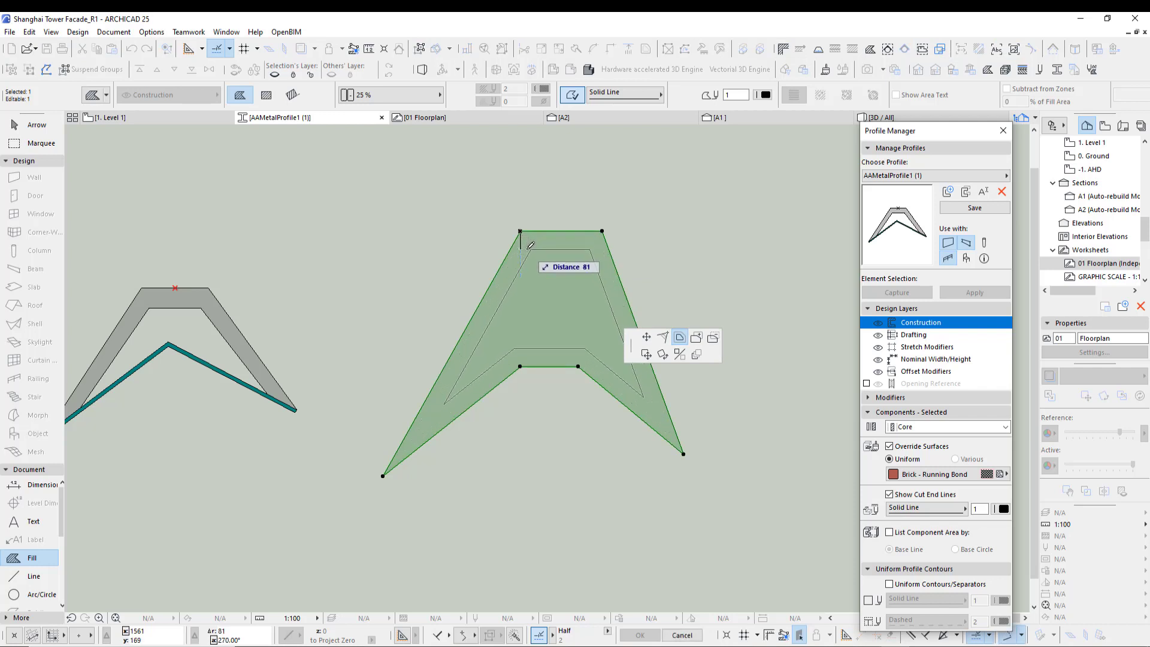
pyautogui.click(529, 244)
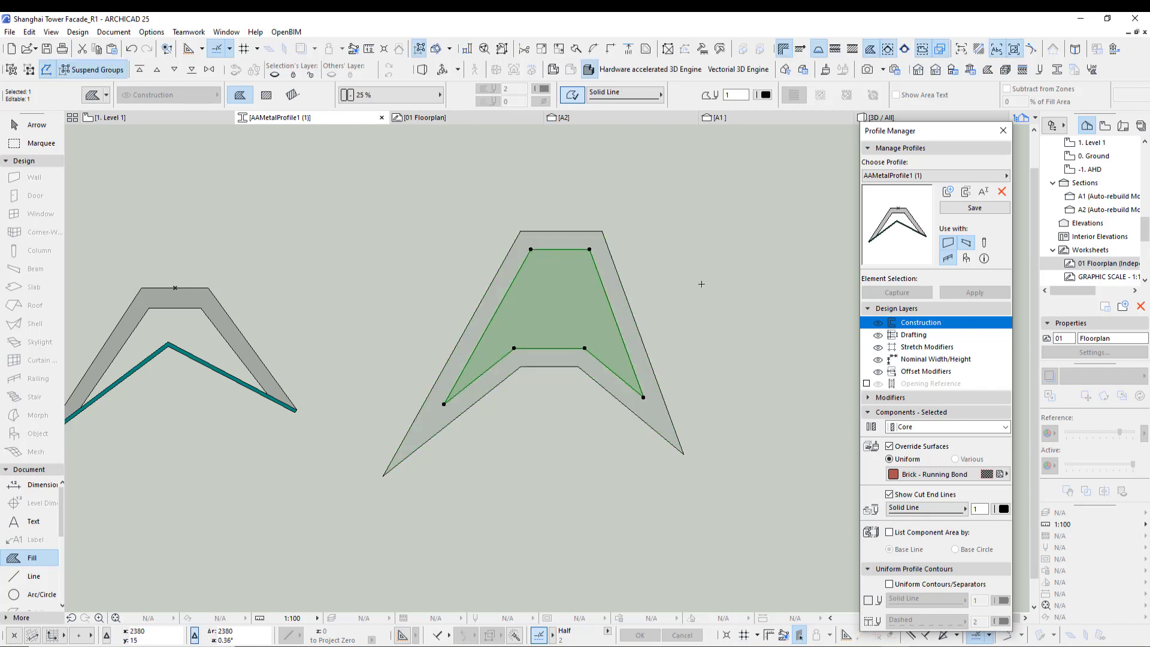
pyautogui.press('Escape')
# - Cut the inner outline out of the pasted fin fill so it becomes a hollow shape
pyautogui.click(643, 345)
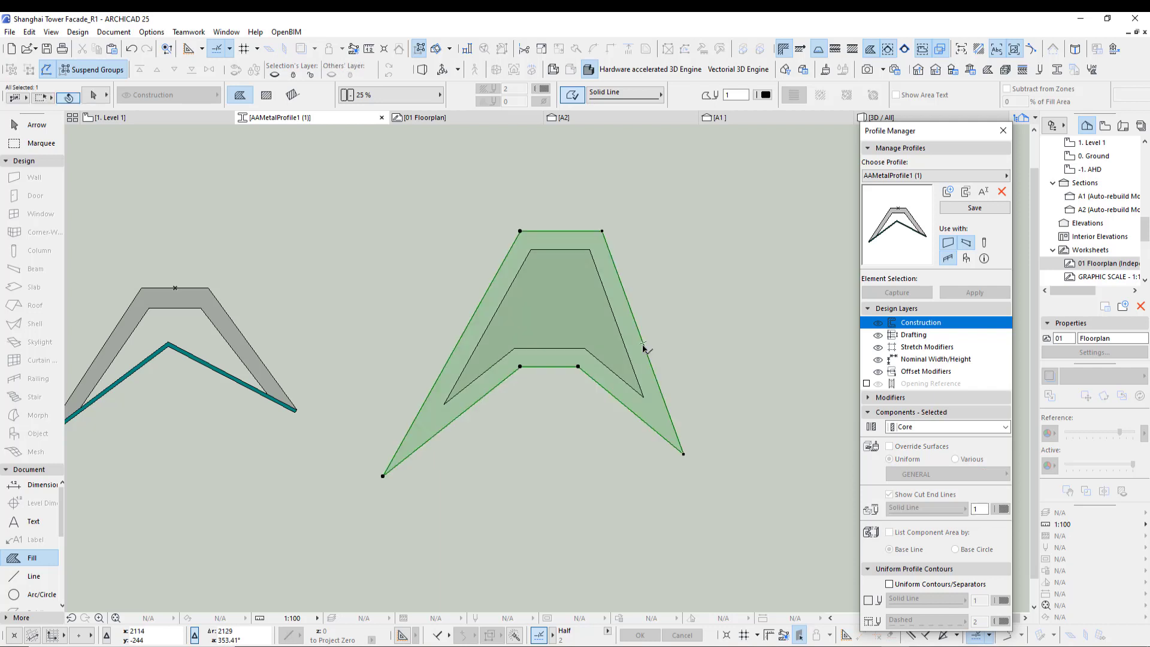
pyautogui.click(624, 345)
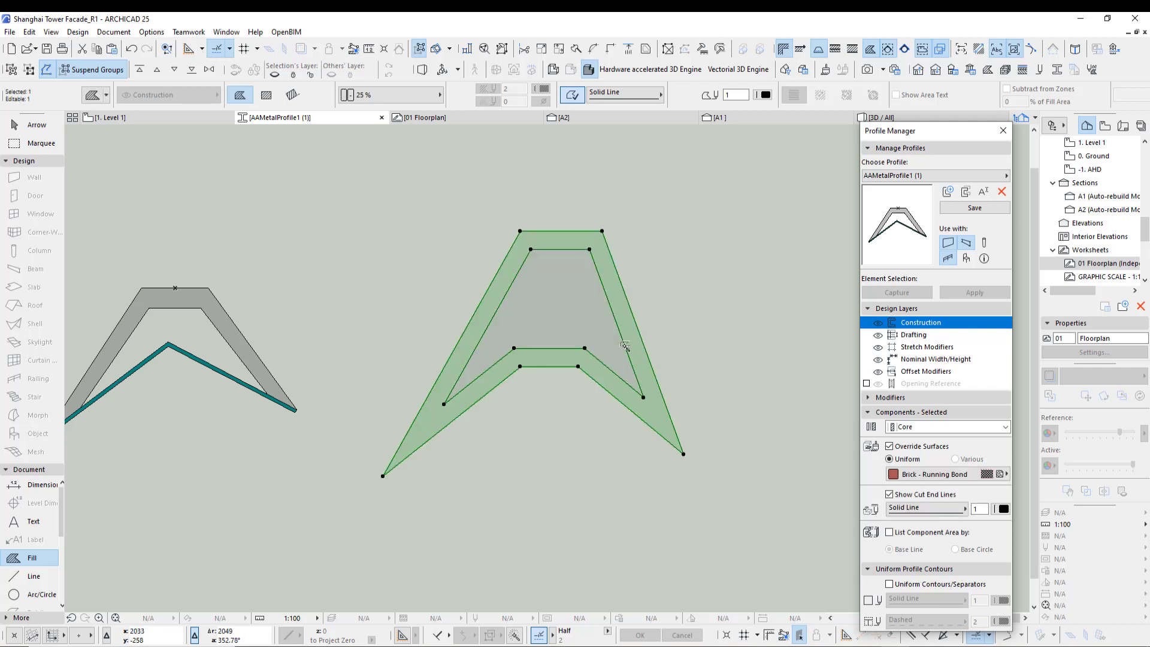
pyautogui.click(674, 324)
pyautogui.click(588, 326)
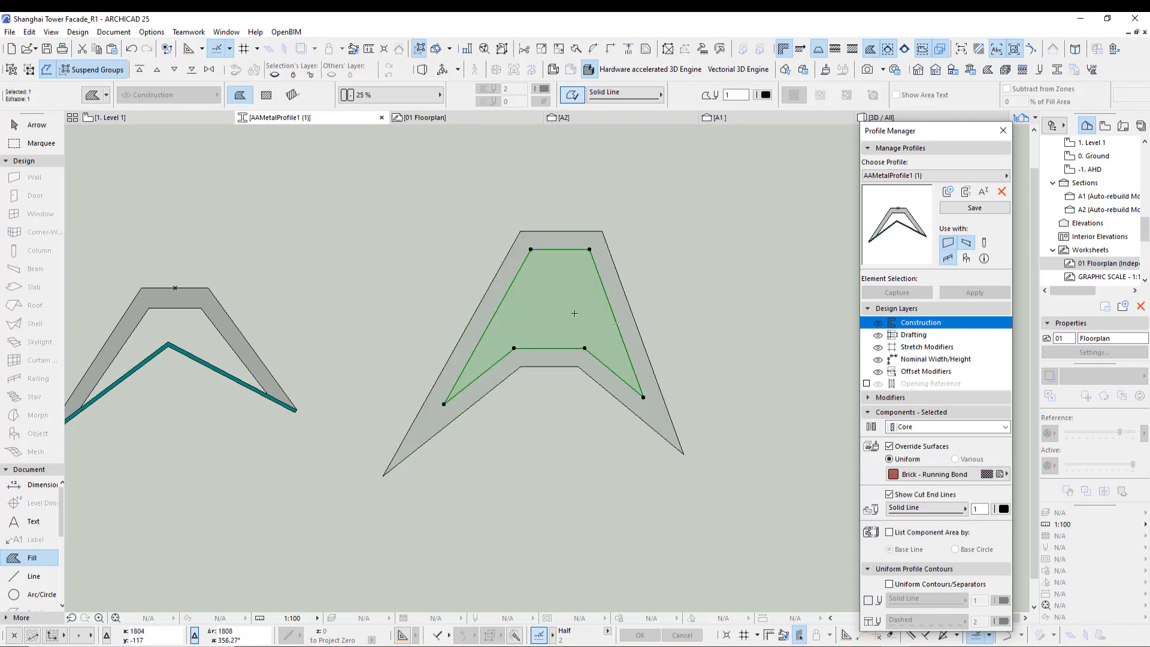
pyautogui.click(643, 481)
# - Insert a new node on the hollow fin fill's lower left inner edge
pyautogui.scroll(2, 494, 294)
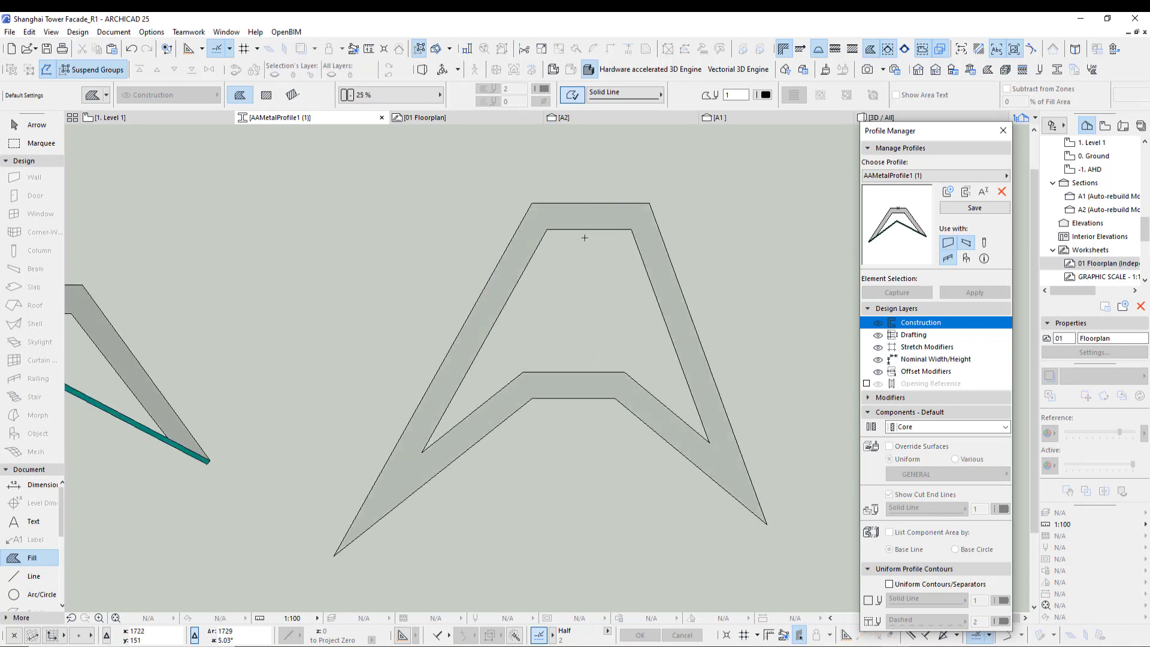
pyautogui.scroll(-2, 620, 412)
pyautogui.moveTo(298, 433); pyautogui.dragTo(408, 392, button='middle')
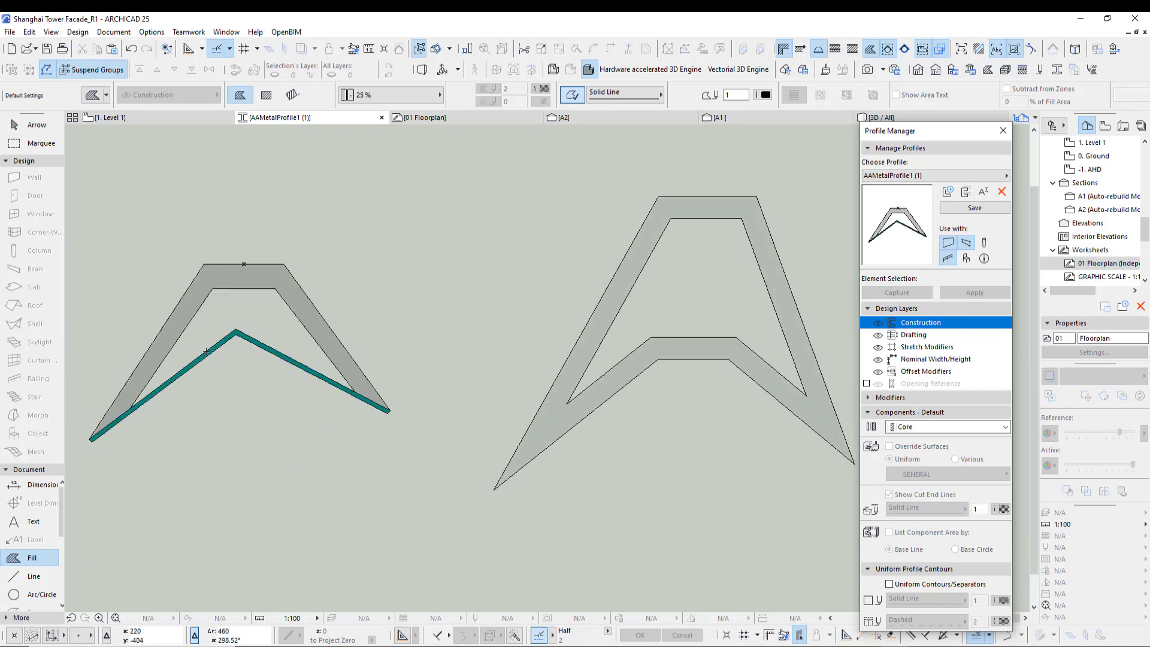
pyautogui.scroll(-2, 585, 342)
pyautogui.click(532, 370)
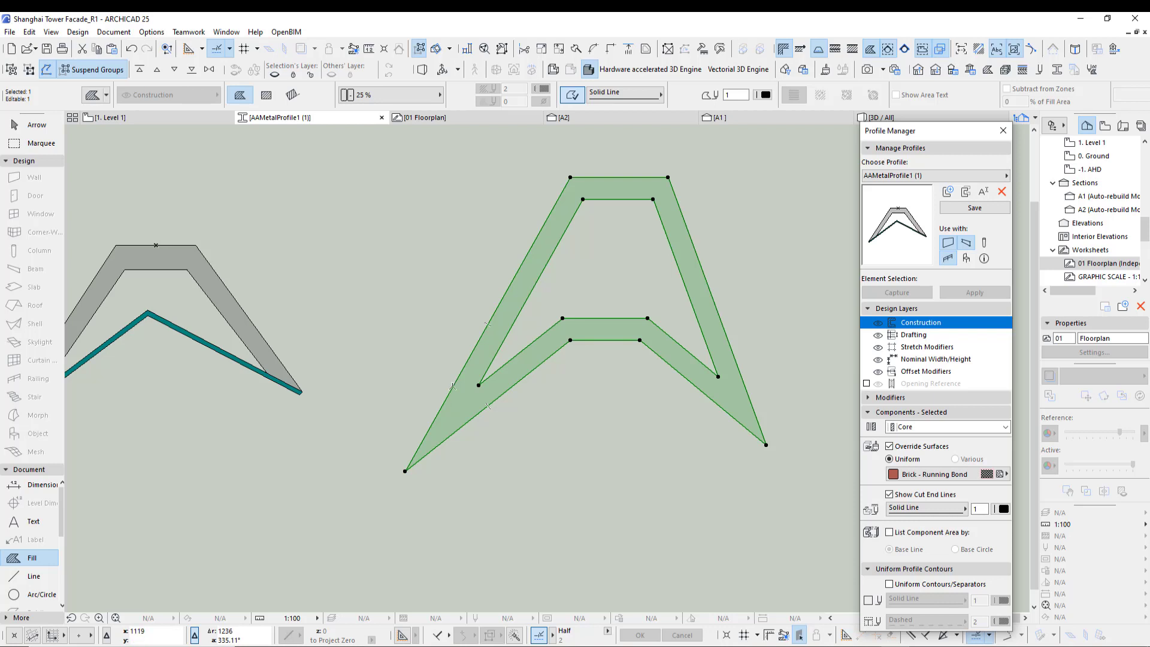
pyautogui.click(453, 385)
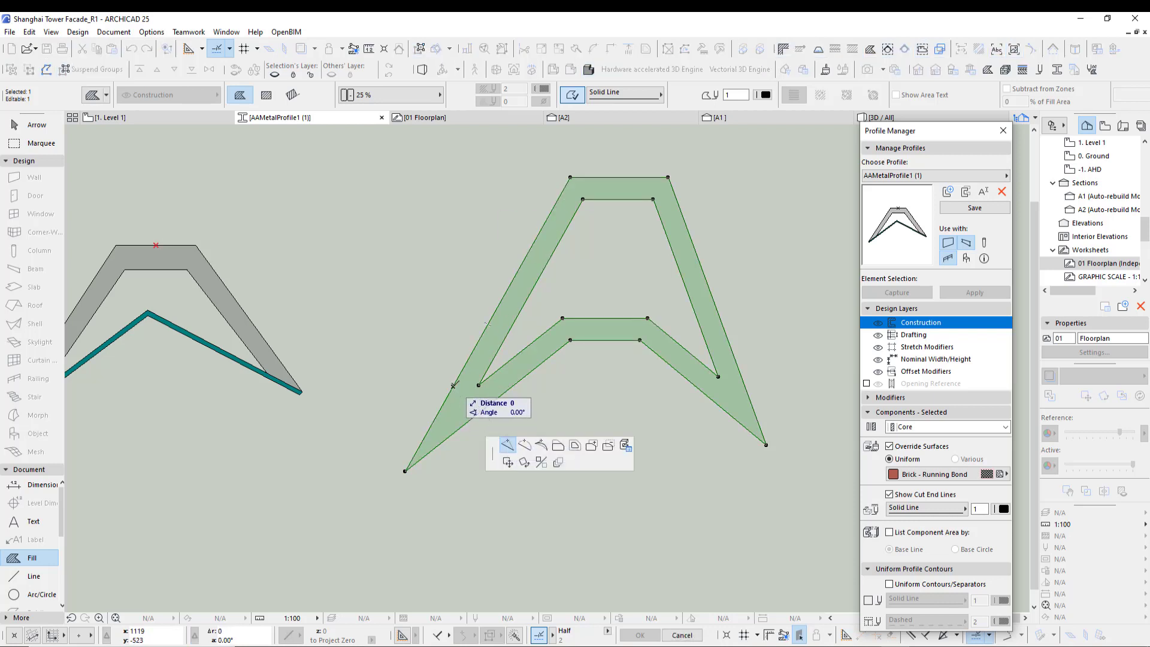
pyautogui.click(452, 386)
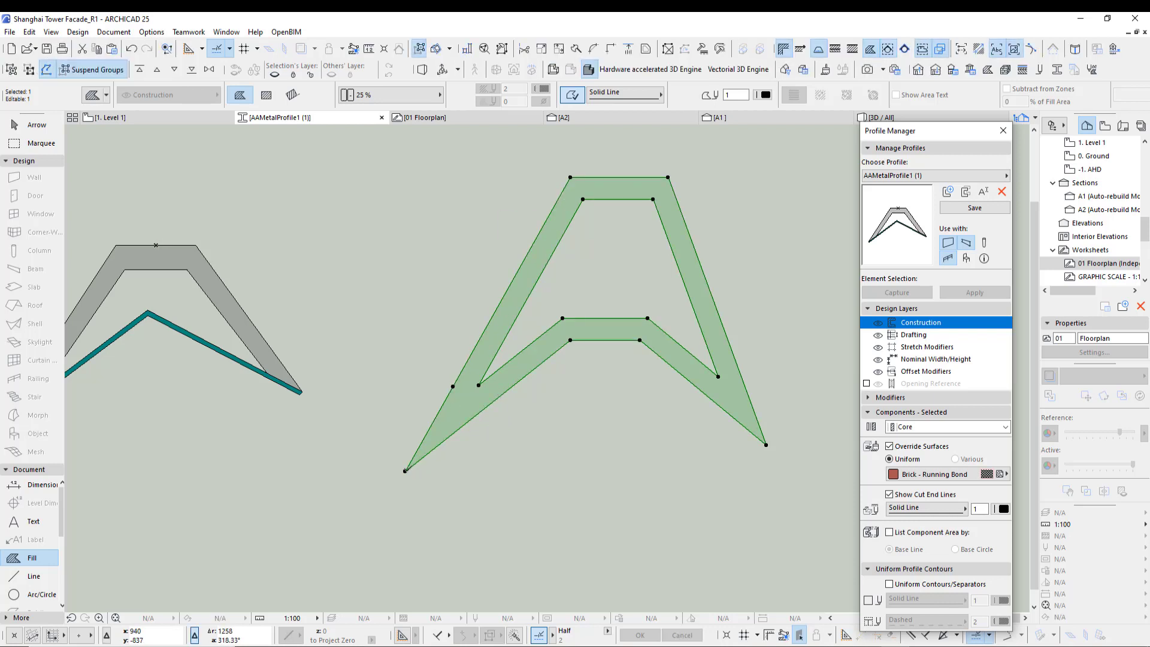
# - Insert a new node on the hollow fin fill's lower right inner edge
pyautogui.click(625, 339)
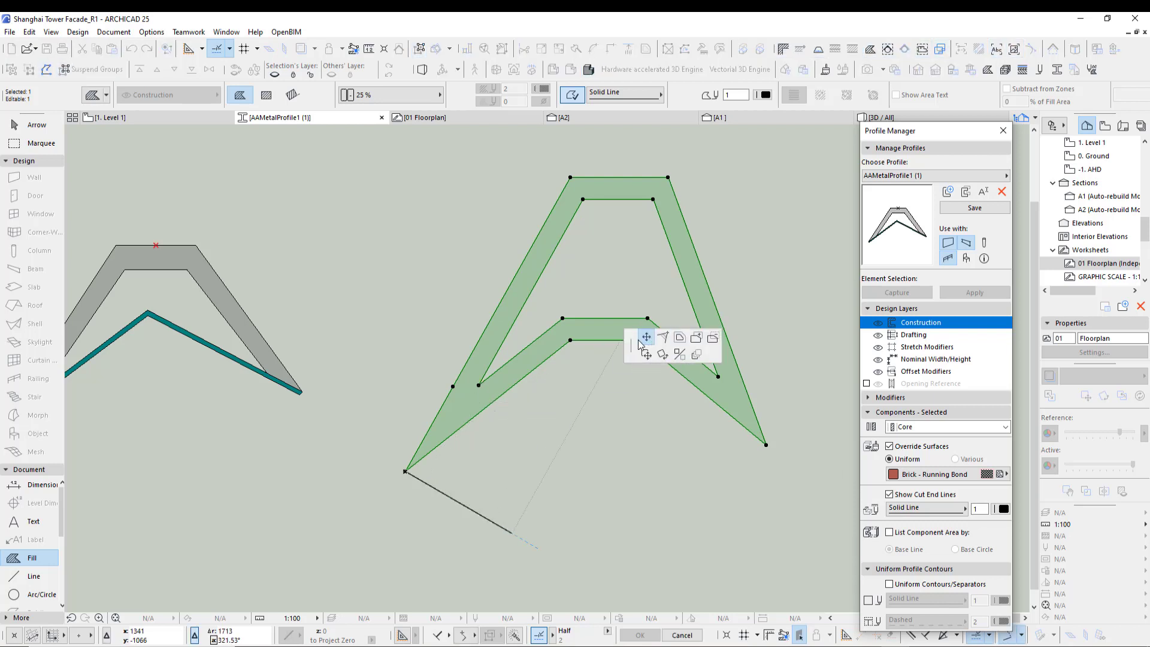
pyautogui.click(478, 385)
pyautogui.moveTo(588, 406); pyautogui.dragTo(488, 418, button='middle')
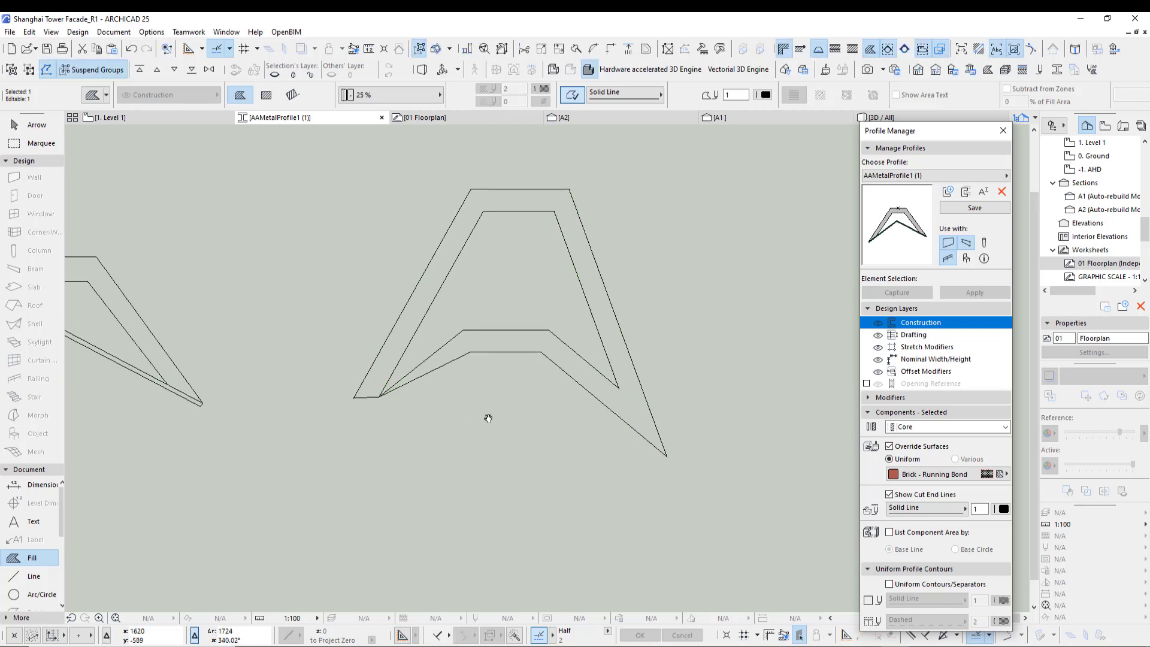
pyautogui.click(641, 387)
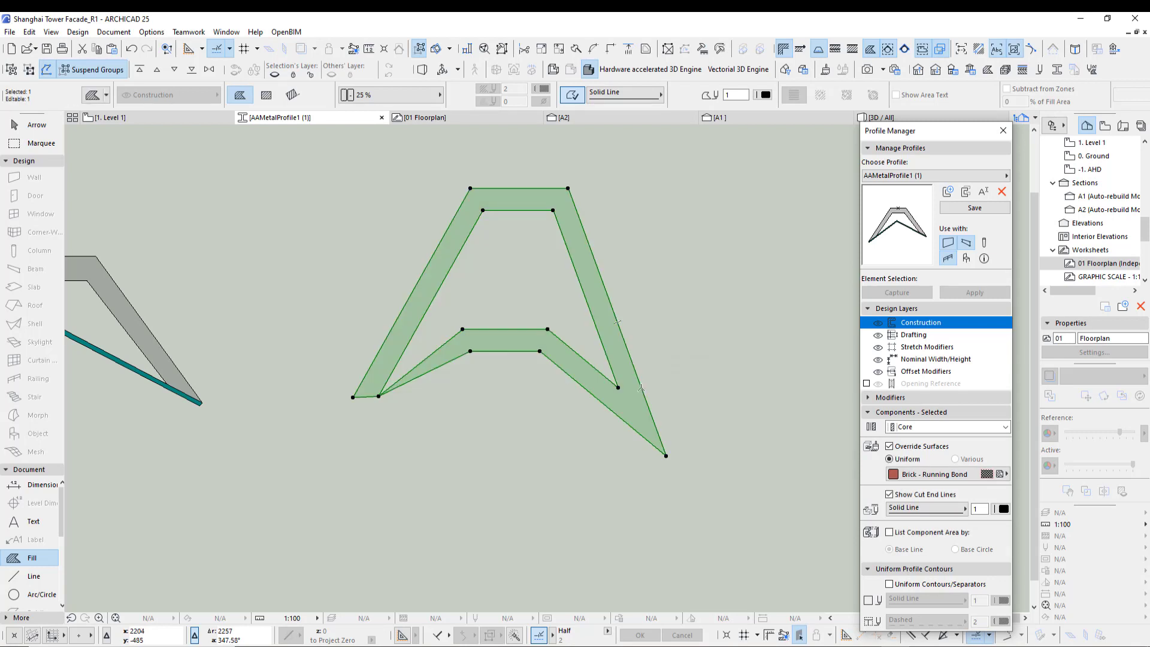
pyautogui.click(641, 387)
pyautogui.click(640, 388)
pyautogui.click(641, 388)
pyautogui.click(641, 387)
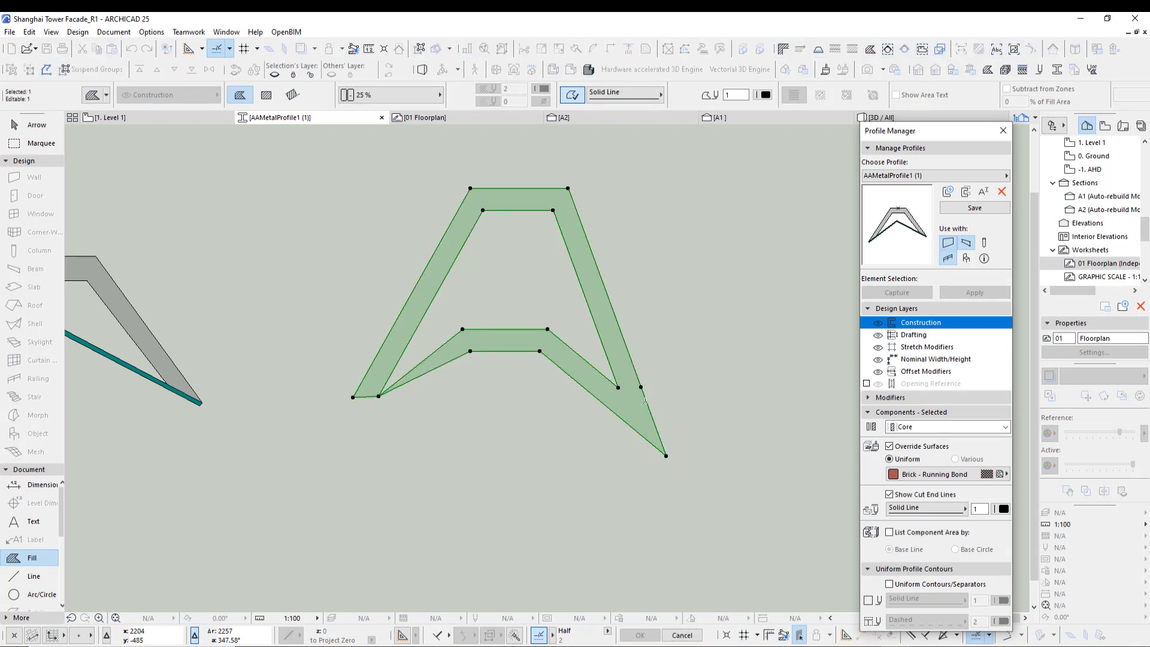
# - Reshape the fin fill's lower right corner and delete the lower chevron piece, leaving an open A-shaped fin
pyautogui.click(666, 456)
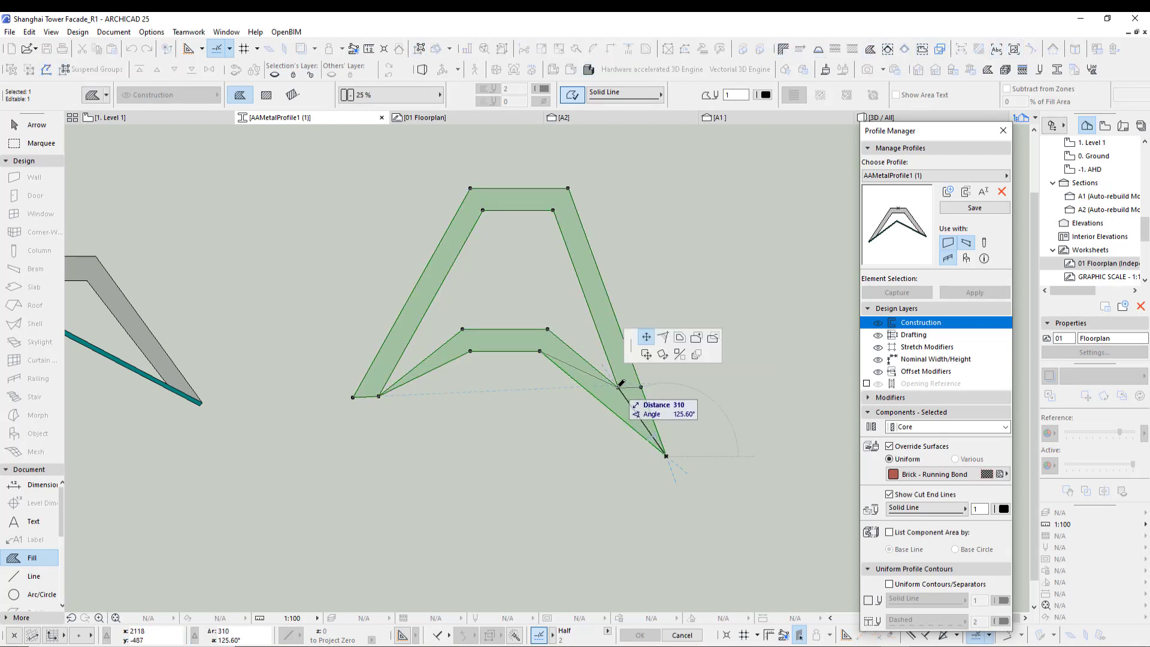
pyautogui.click(618, 388)
pyautogui.press('Escape')
pyautogui.click(580, 369)
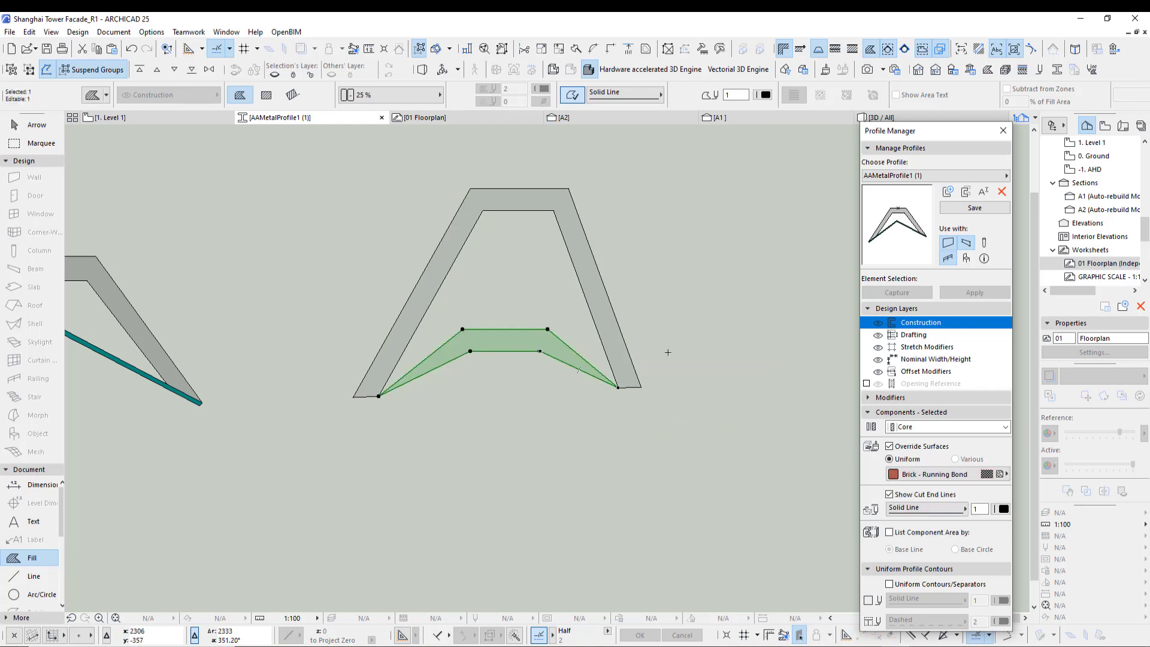
pyautogui.press('Delete')
# - Draw a thin chevron fill along the base of the A-shaped fin, matching the existing teal base fill
pyautogui.moveTo(489, 457)
pyautogui.mouseDown(button='middle')
pyautogui.moveTo(708, 464)
pyautogui.moveTo(664, 457)
pyautogui.mouseUp(button='middle')
pyautogui.keyDown('alt'); pyautogui.click(216, 322); pyautogui.keyUp('alt')
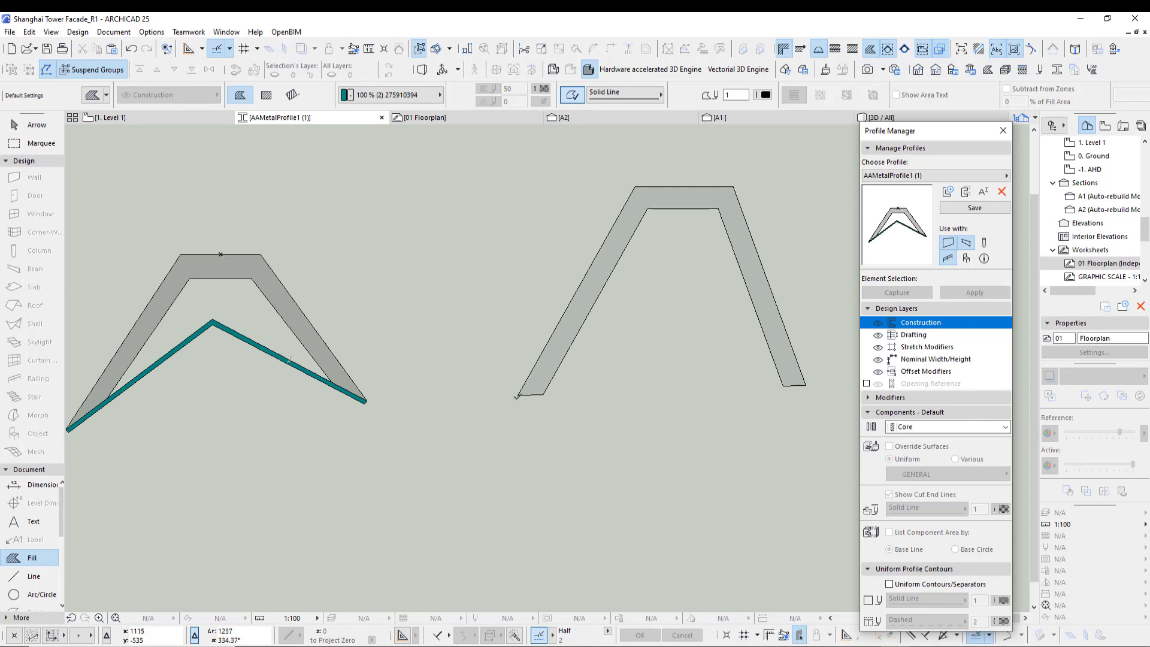
pyautogui.click(518, 395)
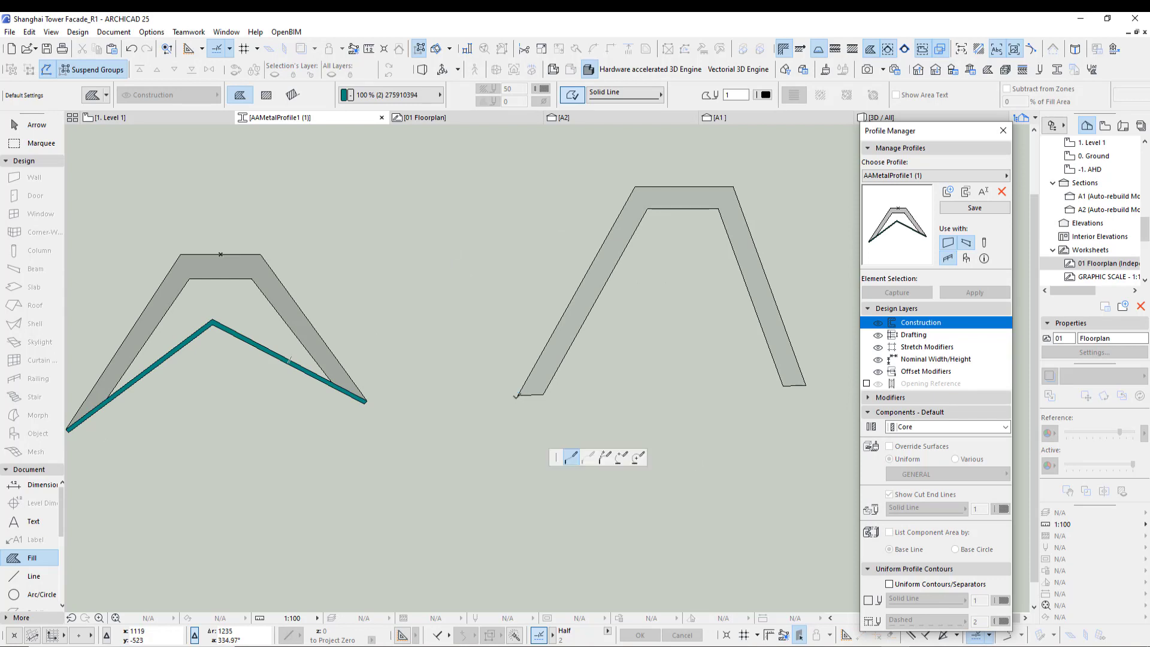
pyautogui.click(637, 314)
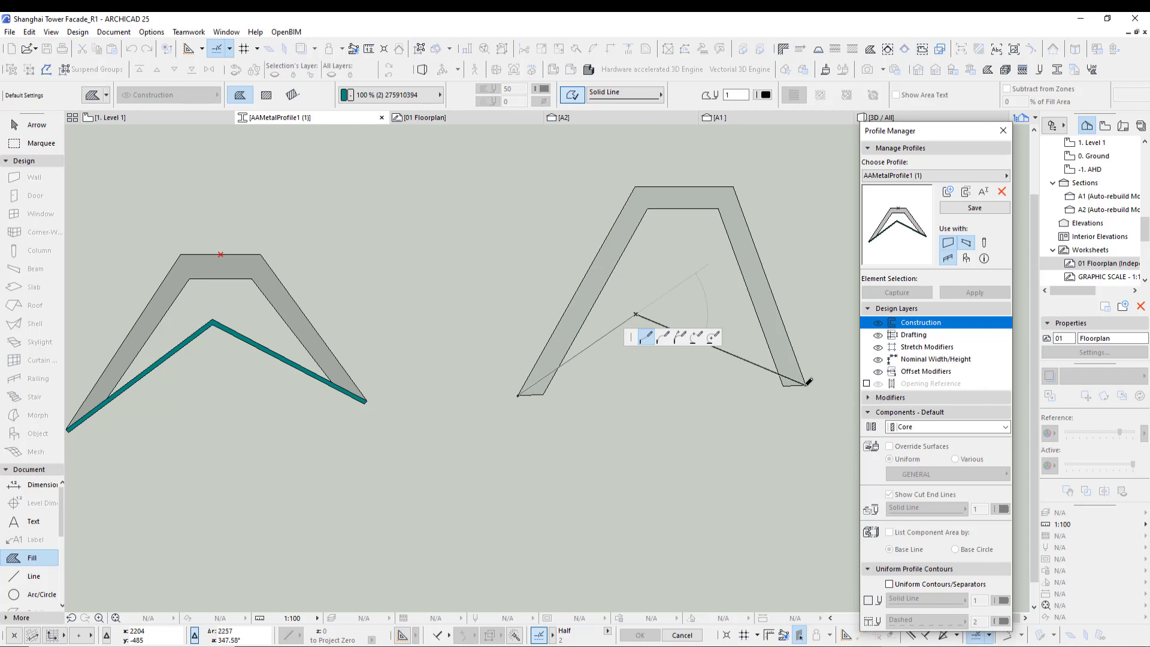
pyautogui.click(806, 383)
pyautogui.scroll(3, 806, 384)
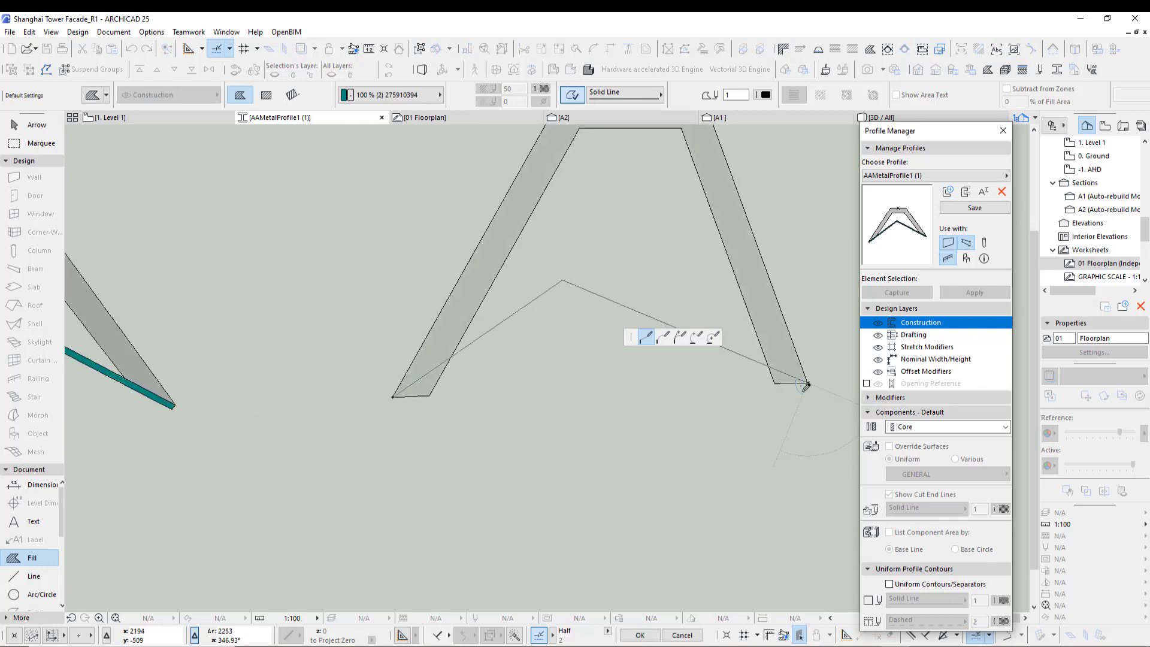
pyautogui.click(562, 291)
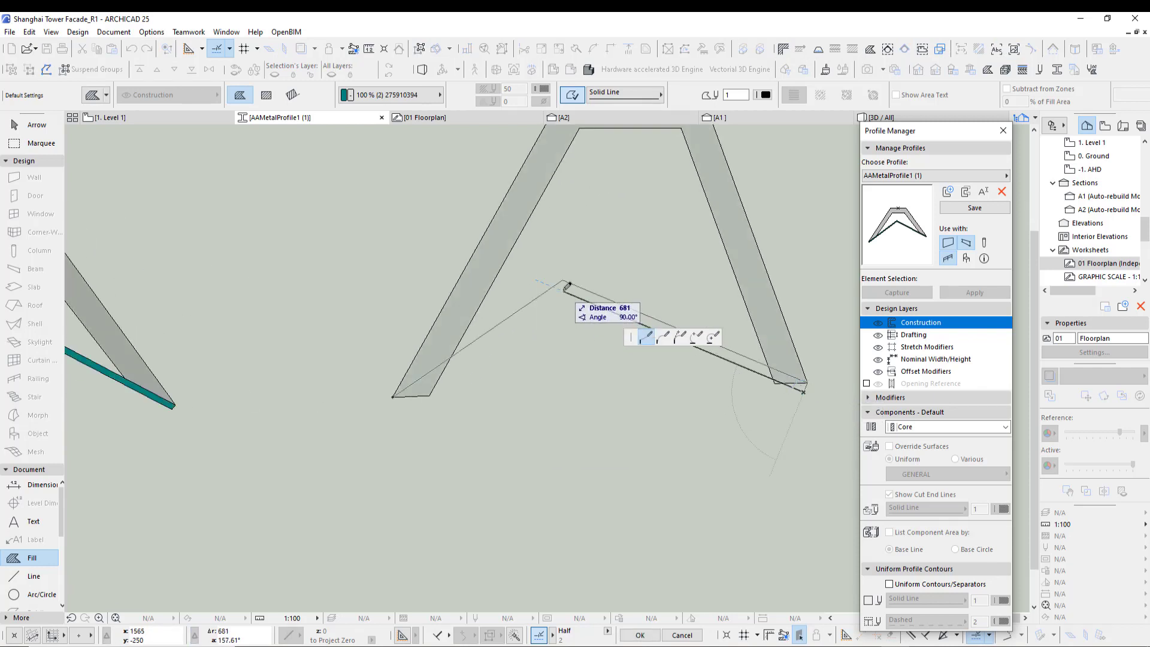
pyautogui.click(400, 400)
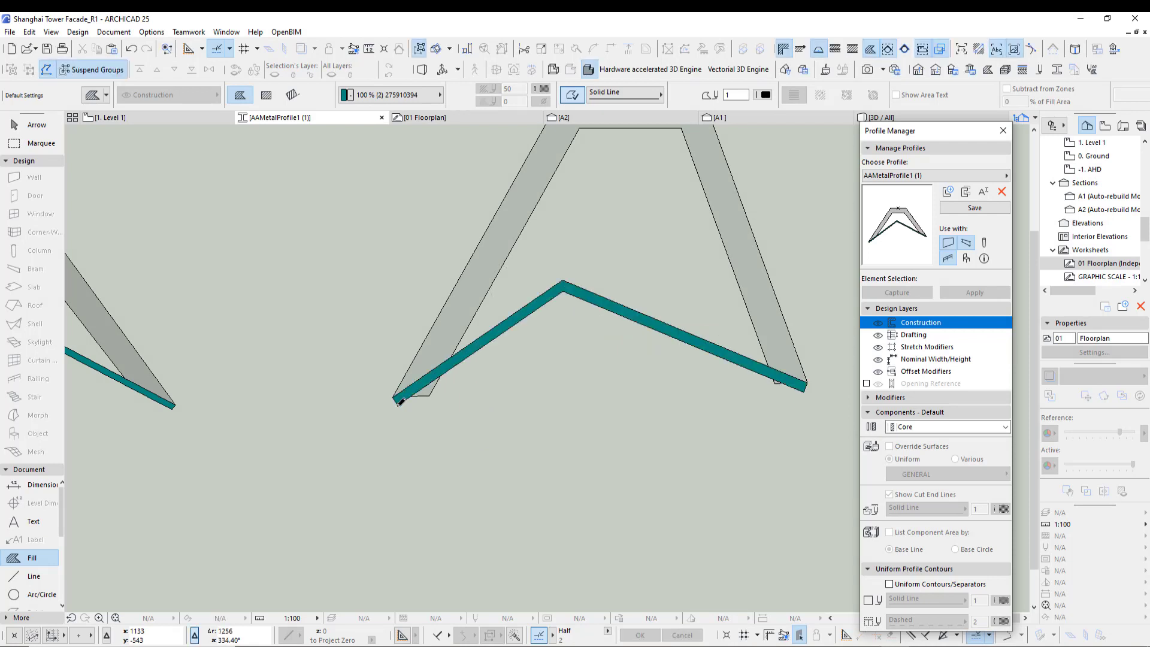
pyautogui.scroll(-3, 497, 419)
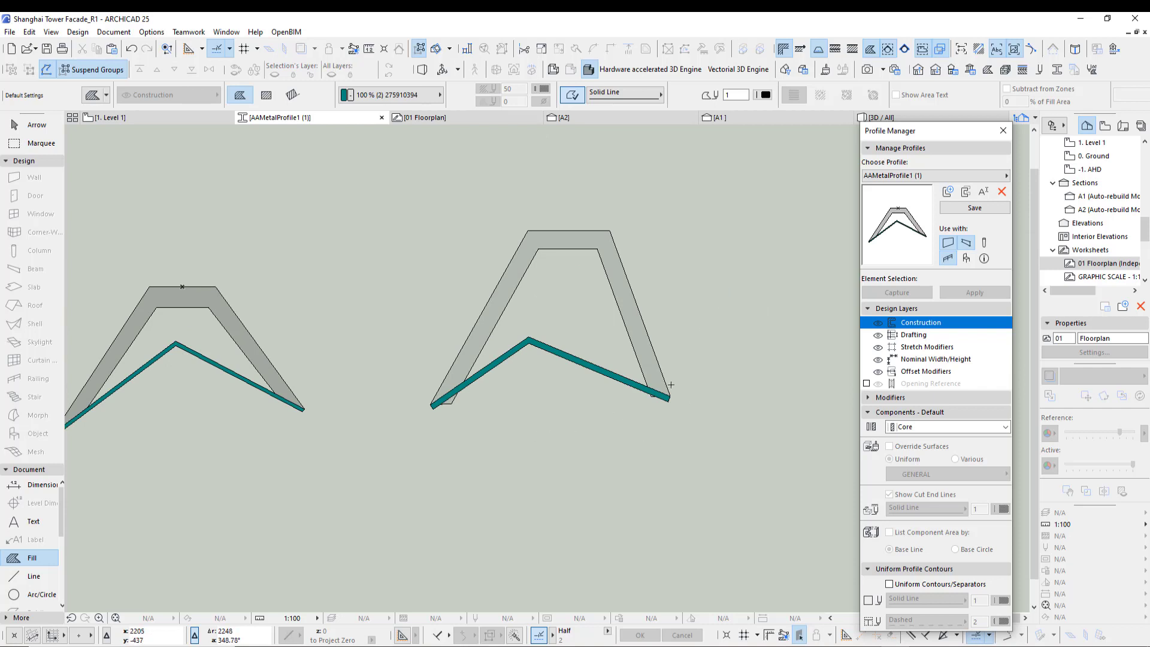
# - Check the fin in the 01 Floorplan worksheet and reopen AAMetalProfile1 (1) for editing
pyautogui.doubleClick(1101, 263)
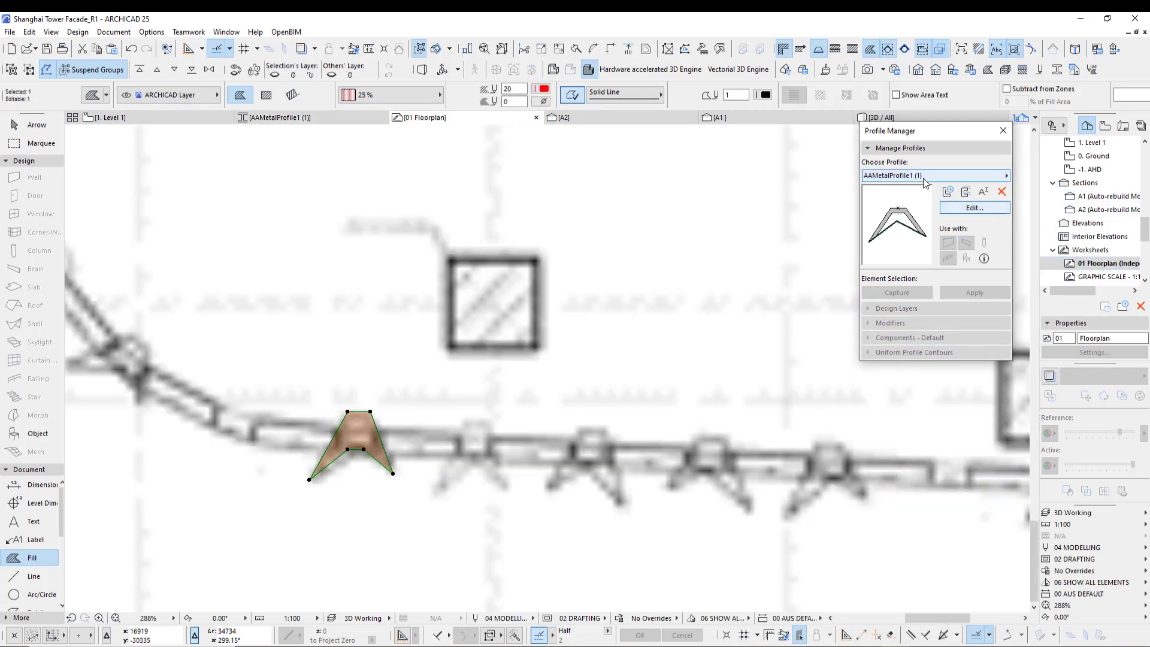
pyautogui.click(929, 175)
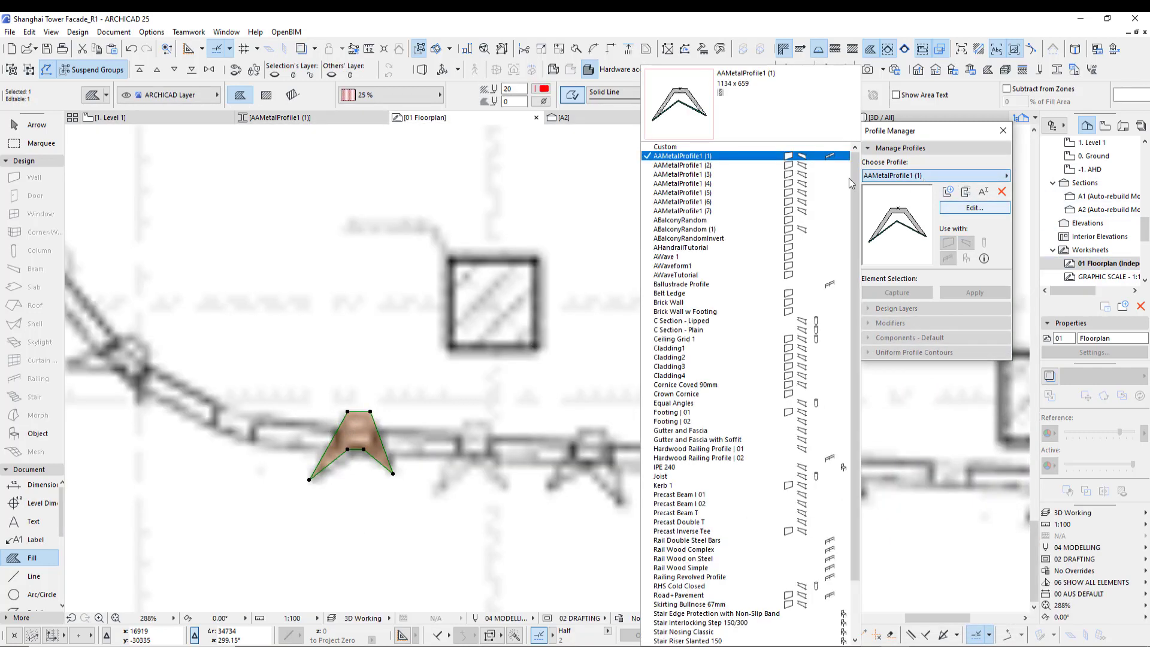
pyautogui.click(961, 207)
pyautogui.click(962, 207)
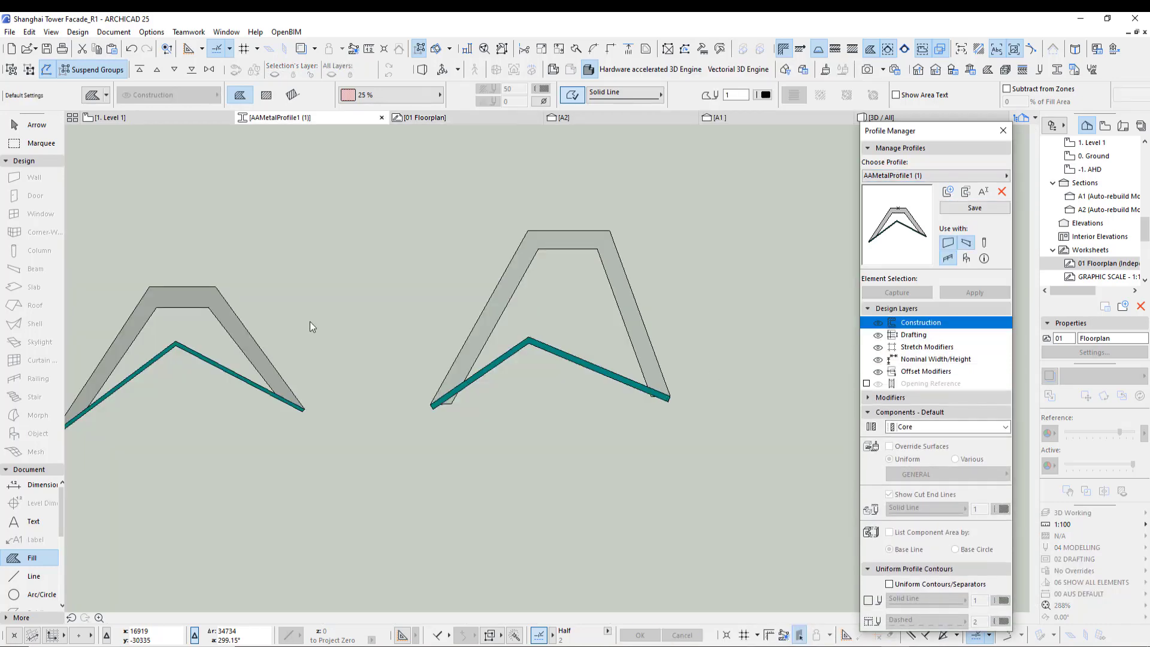
# - Select the new A-shaped fin and its chevron base fill and delete them
pyautogui.click(36, 125)
pyautogui.moveTo(436, 232); pyautogui.dragTo(624, 392)
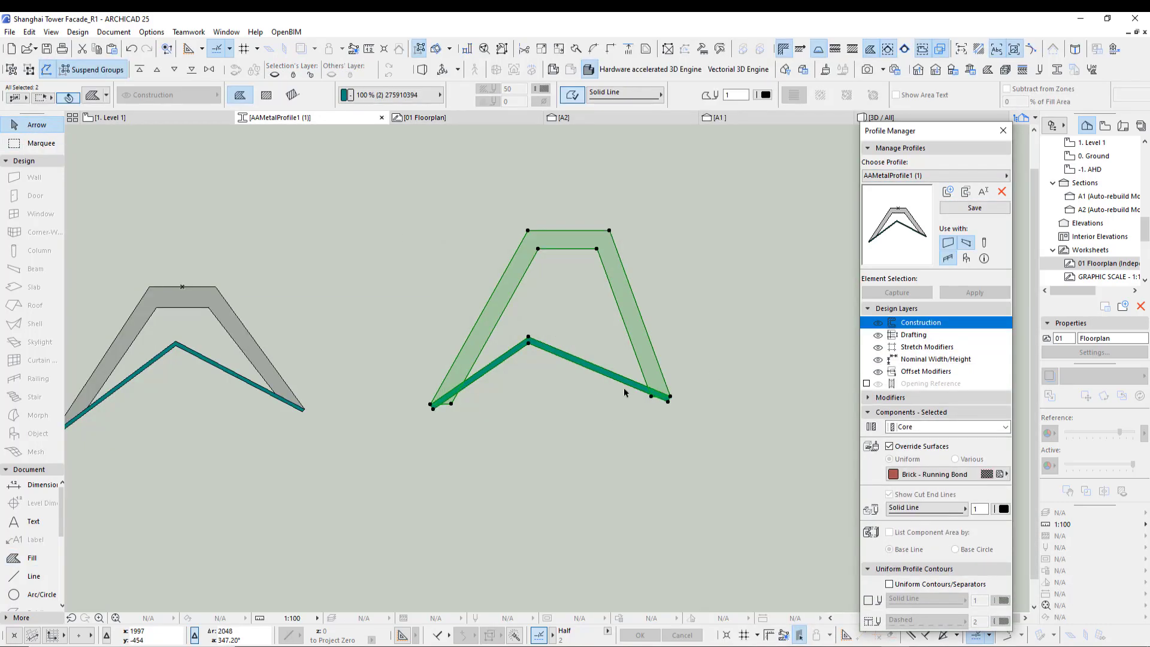
pyautogui.press('Delete')
pyautogui.moveTo(550, 401); pyautogui.dragTo(712, 402, button='middle')
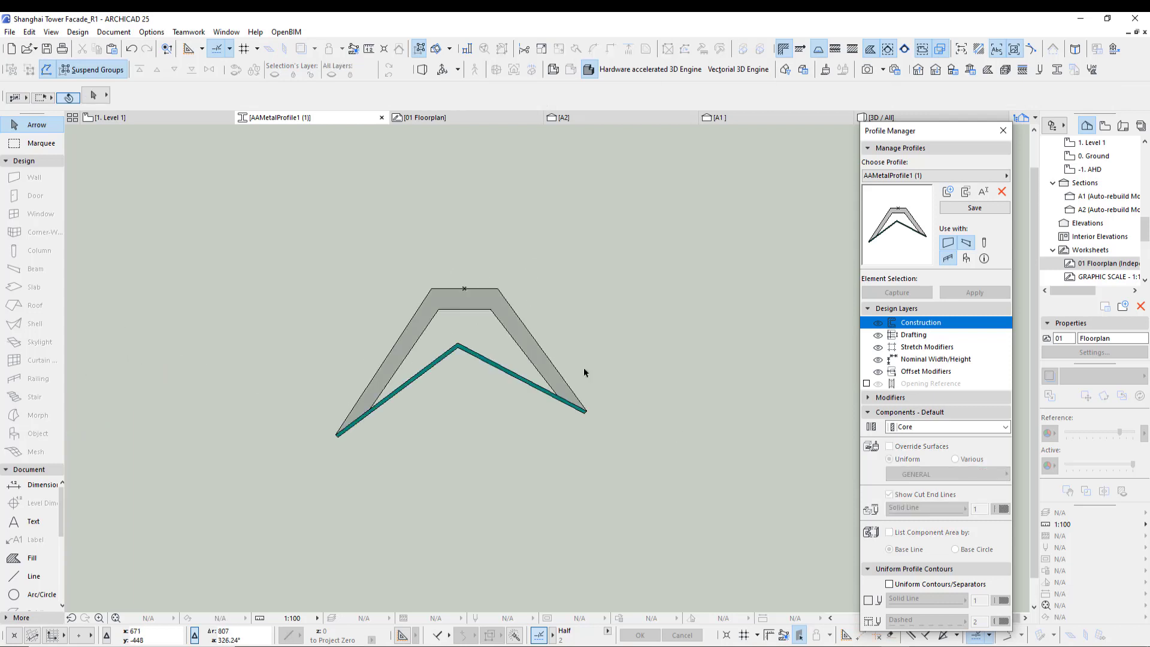
# - Inspect the surface settings of the remaining fin fill and its teal base fill
pyautogui.click(506, 316)
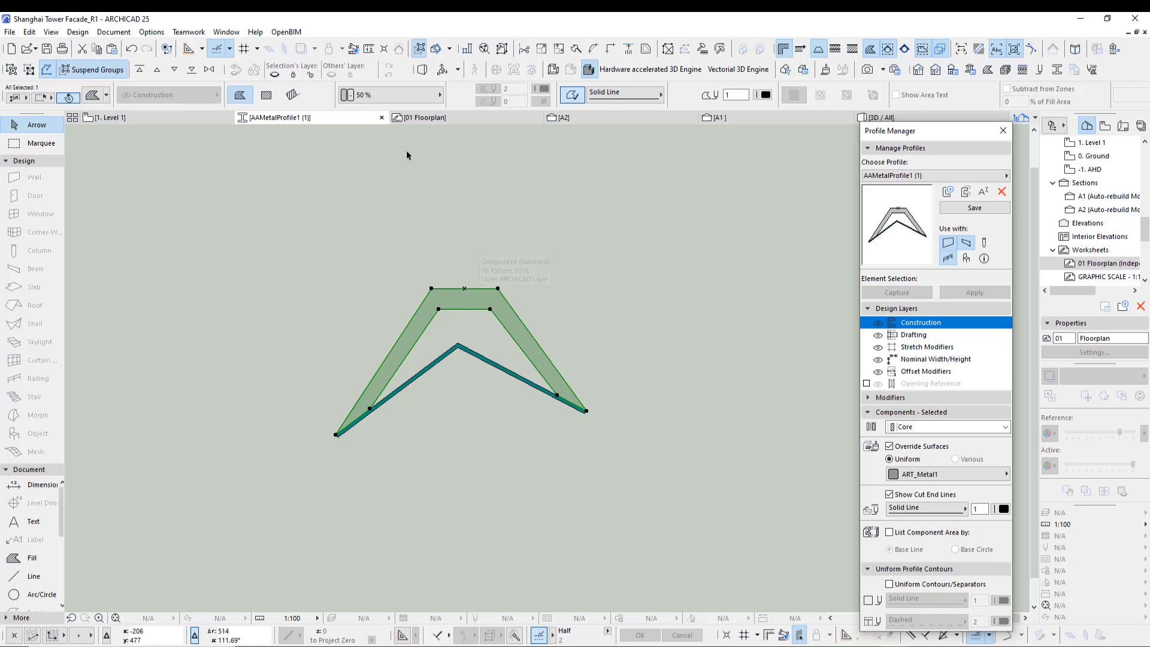
pyautogui.click(470, 353)
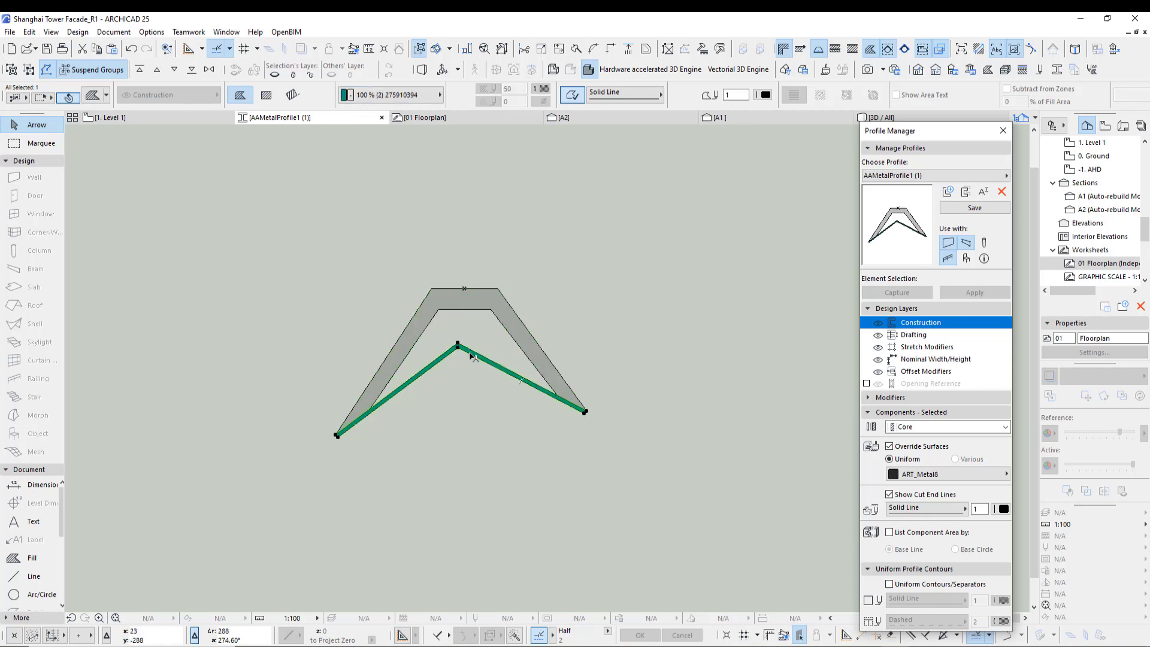
pyautogui.click(569, 273)
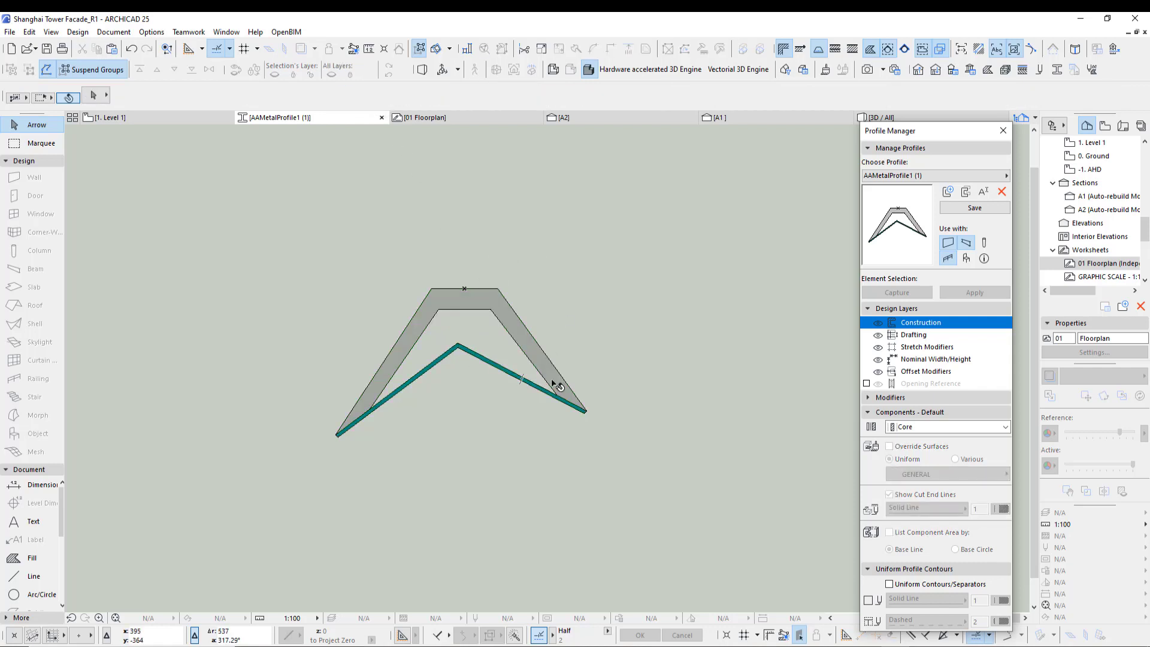
pyautogui.click(539, 344)
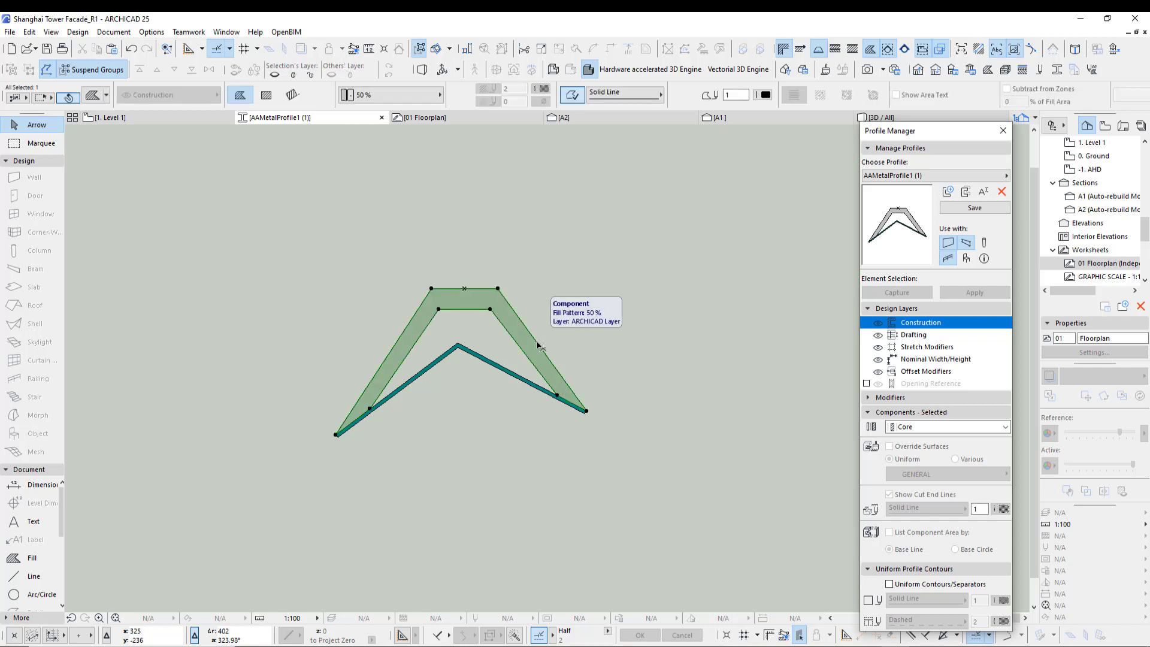
pyautogui.click(518, 381)
pyautogui.scroll(5, 601, 415)
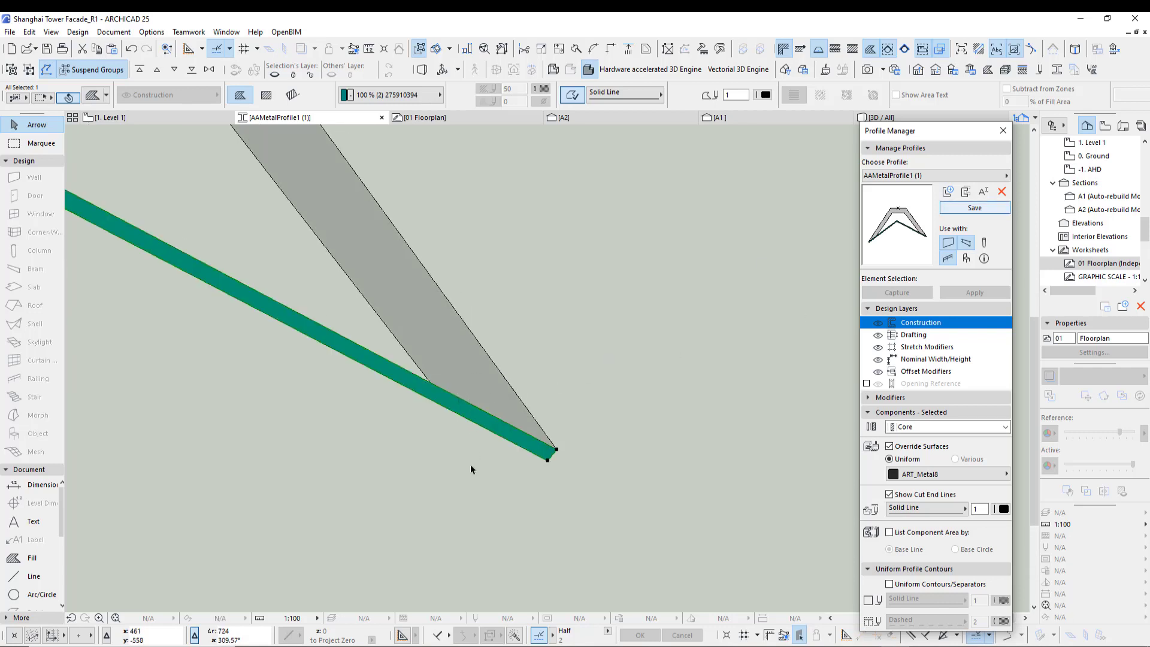
pyautogui.scroll(-2, 555, 503)
pyautogui.scroll(-1, 557, 508)
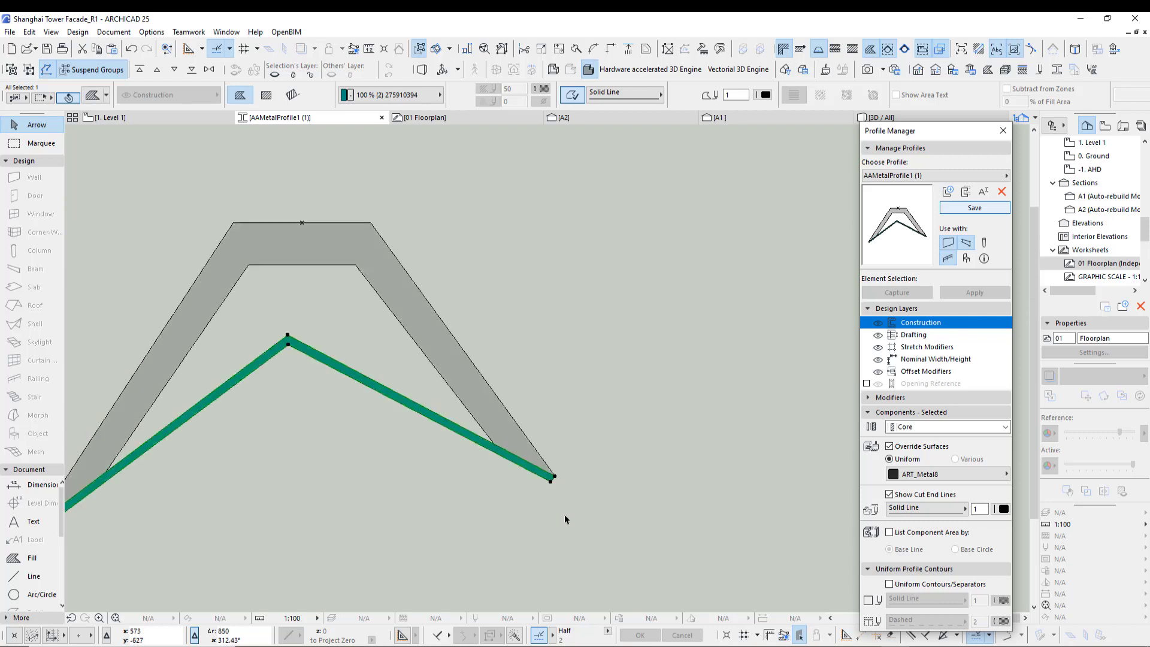
pyautogui.moveTo(585, 535); pyautogui.dragTo(666, 500, button='middle')
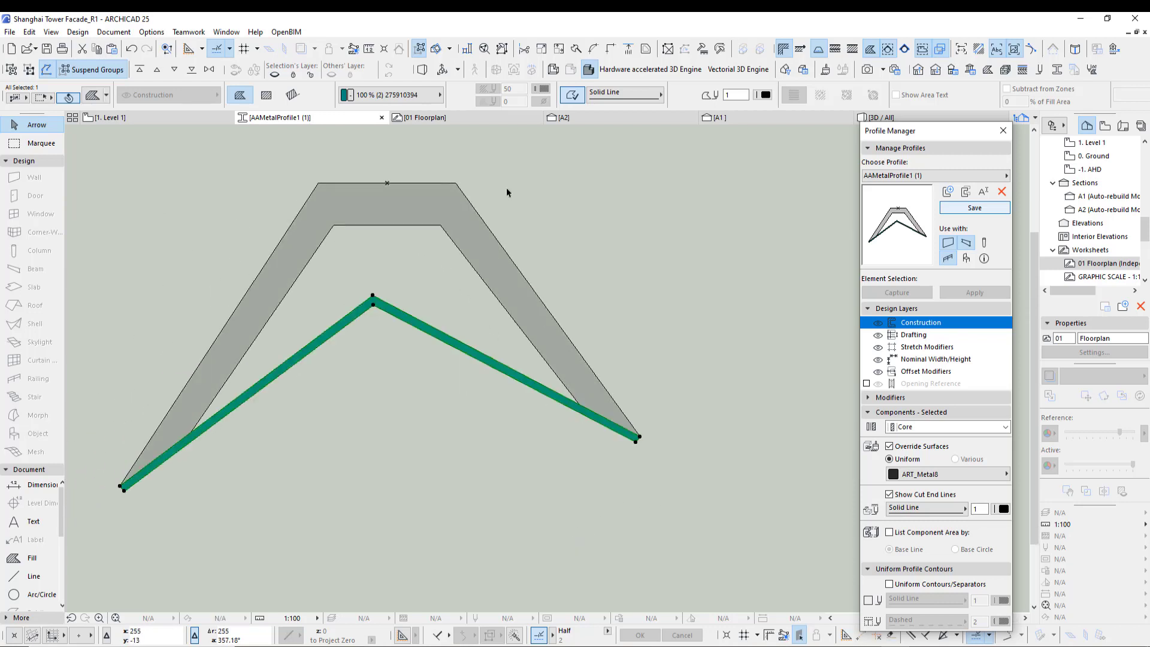
pyautogui.click(567, 198)
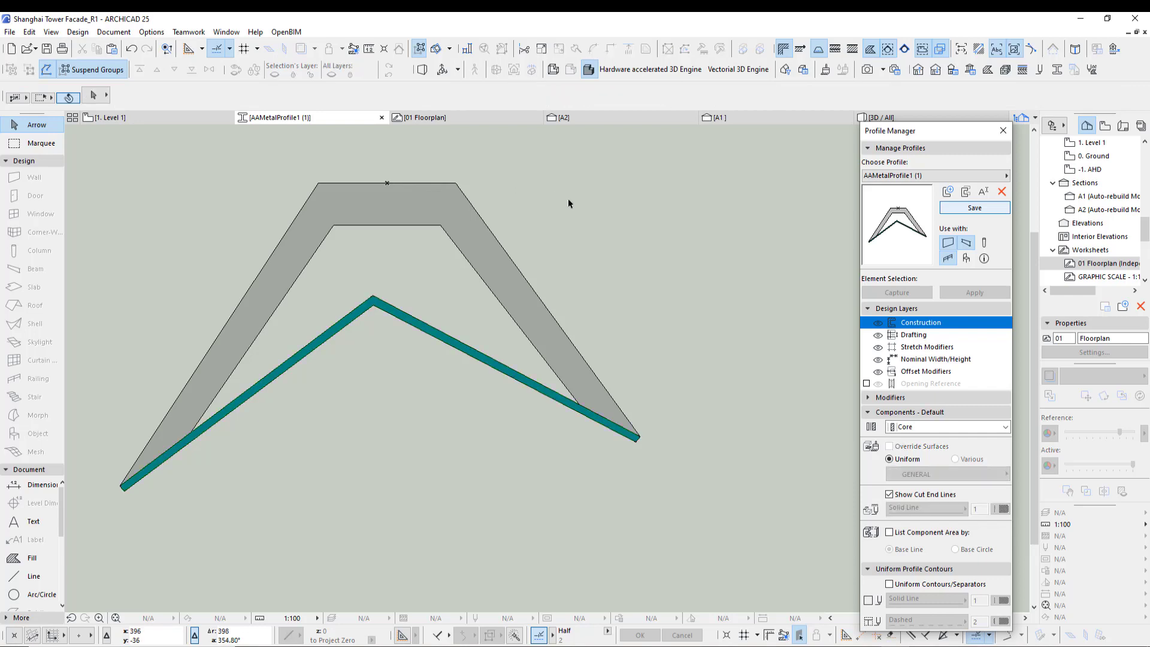
# - Set the fin fill's override surface to ART_Metal8
pyautogui.click(443, 209)
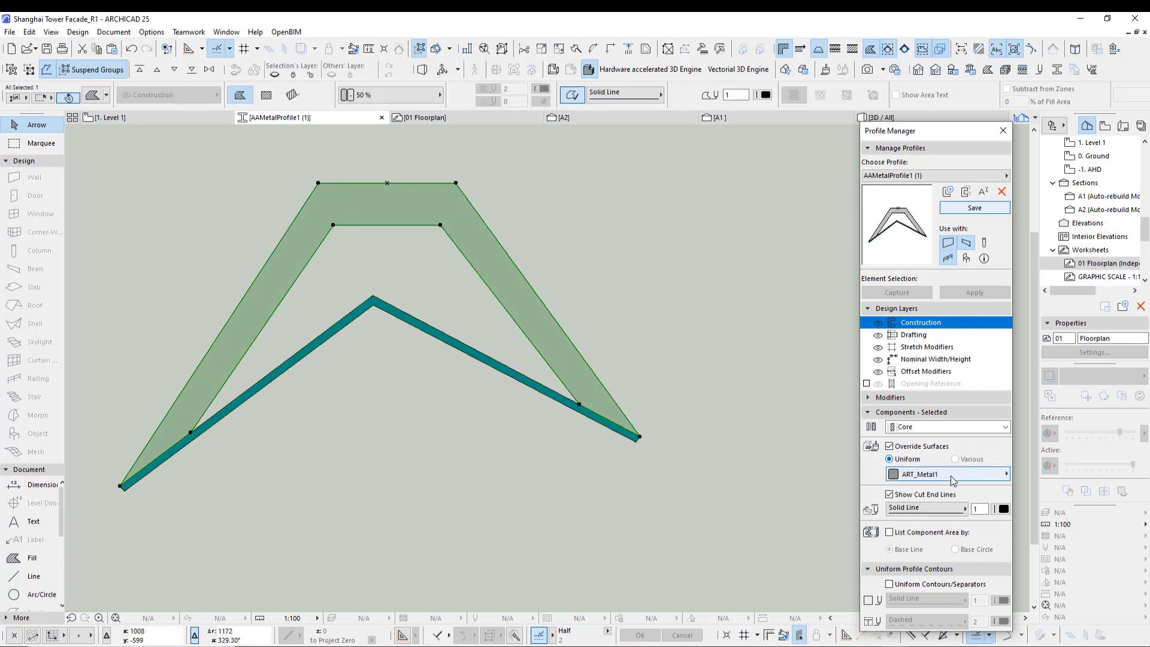
pyautogui.click(949, 476)
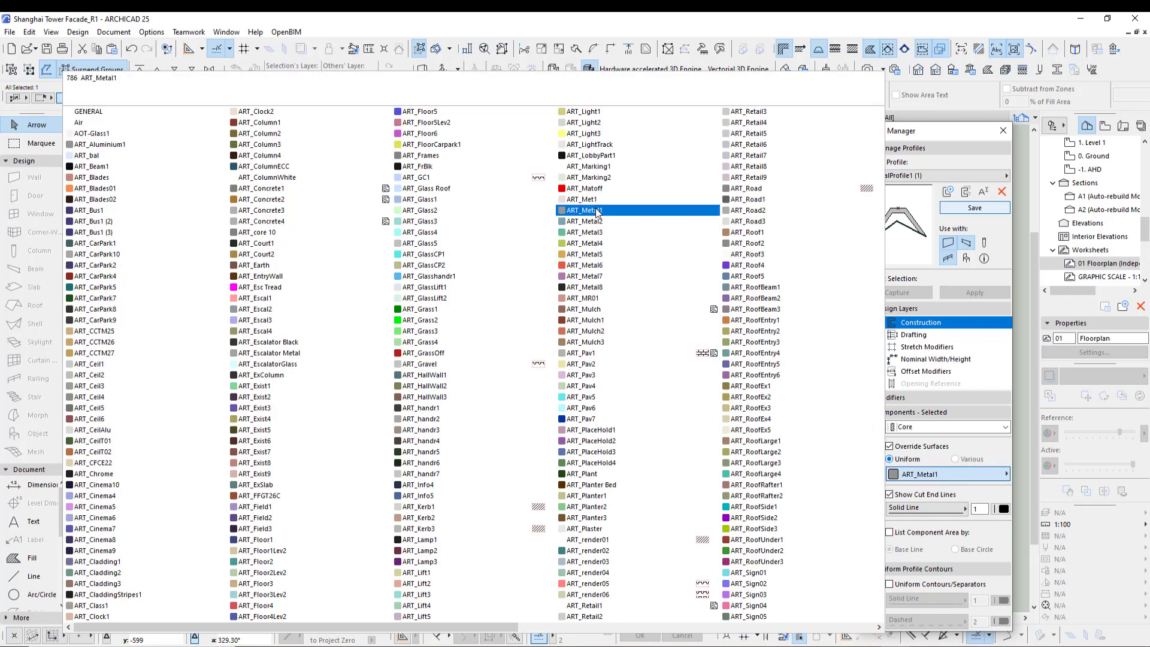
pyautogui.click(584, 287)
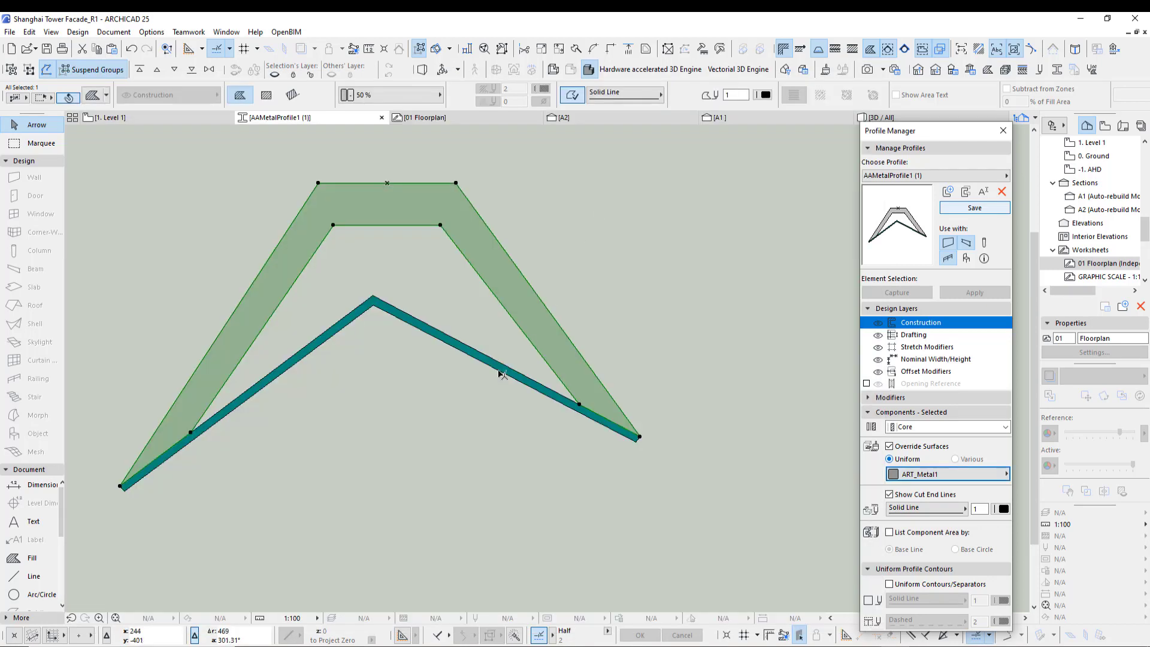
pyautogui.click(953, 477)
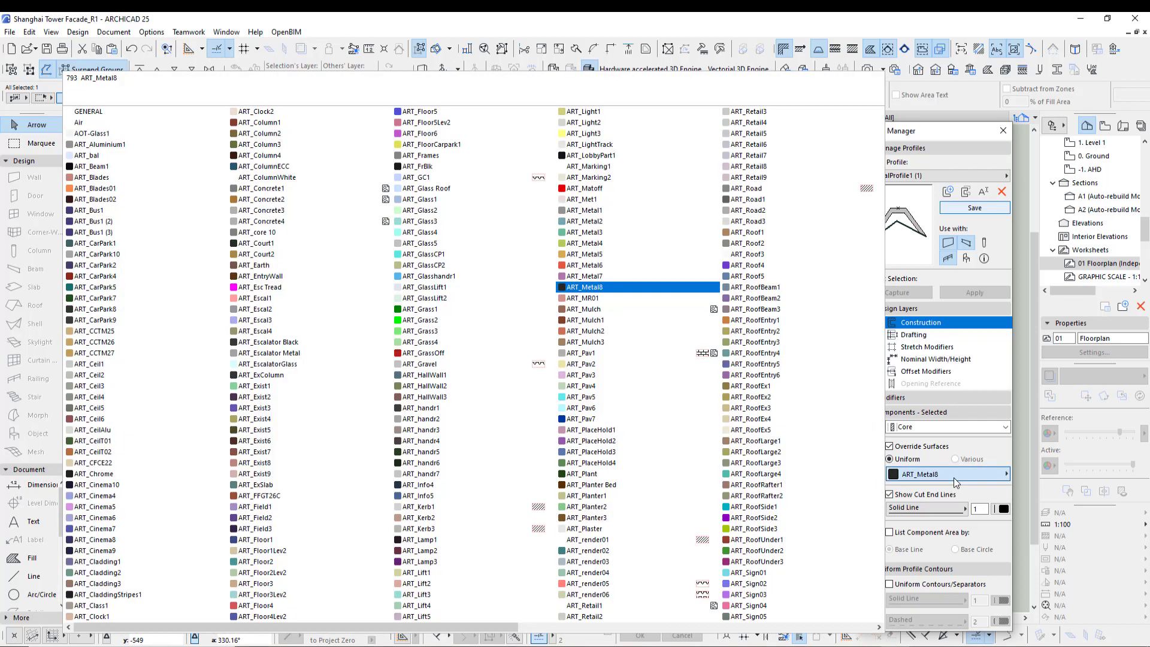
pyautogui.click(953, 476)
# - Switch to profile AAMetalProfile1 (2) without saving changes to the current profile
pyautogui.click(912, 176)
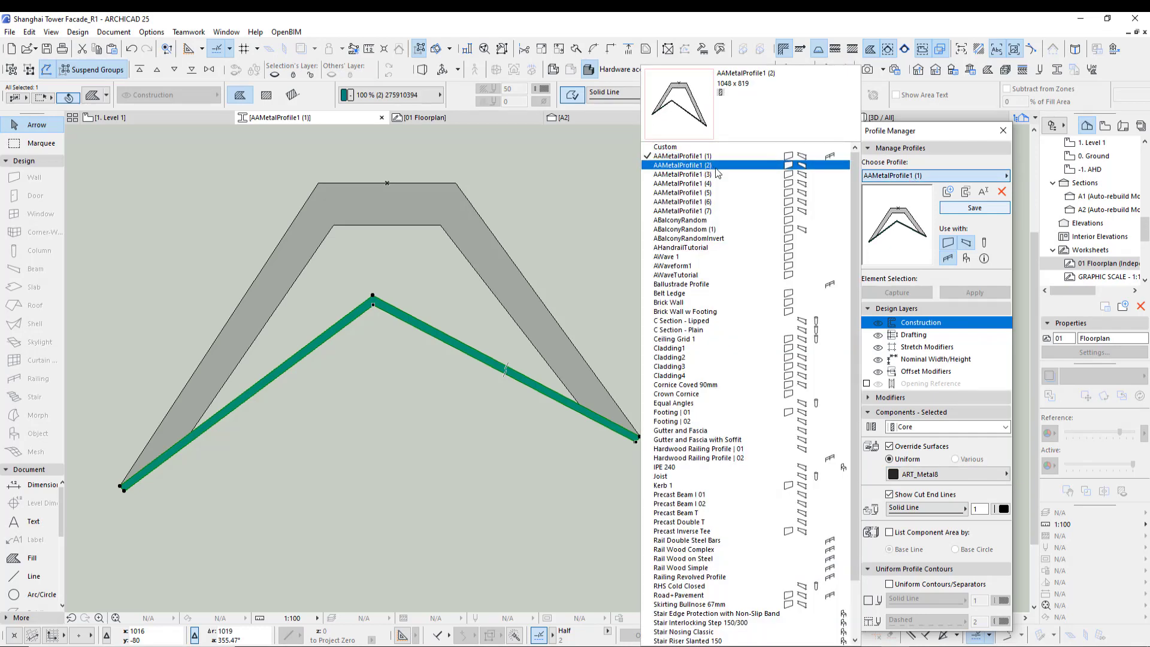
pyautogui.click(682, 166)
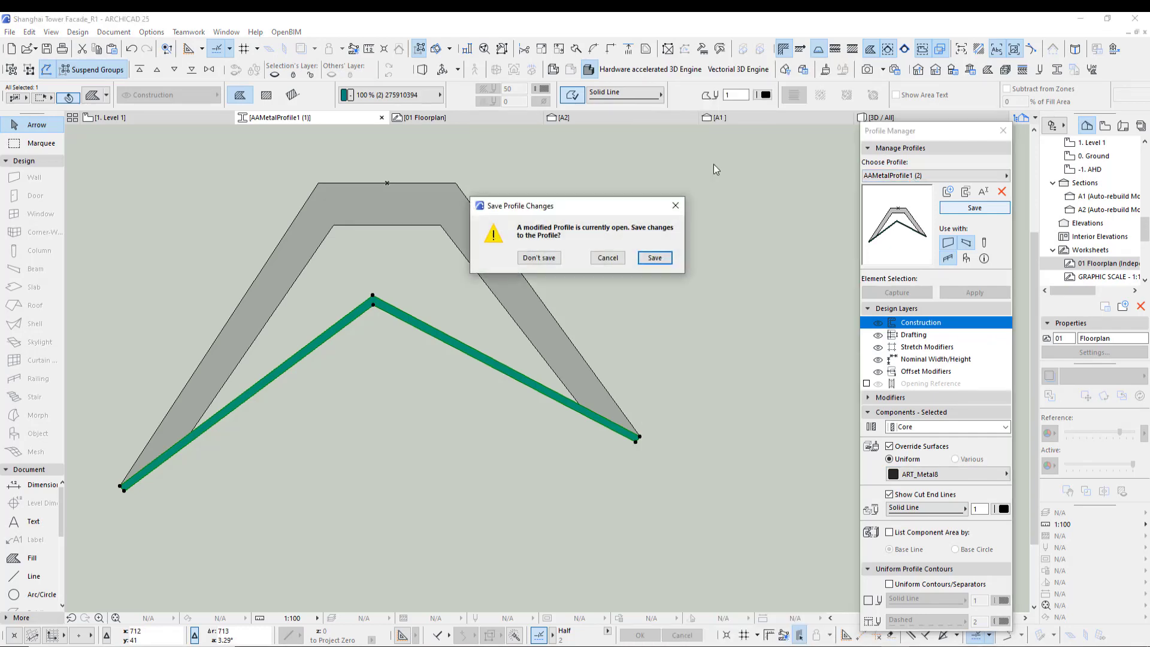
pyautogui.click(541, 258)
# - Set the fin profile's base fill override surface to ART_Metal2
pyautogui.scroll(-3, 645, 401)
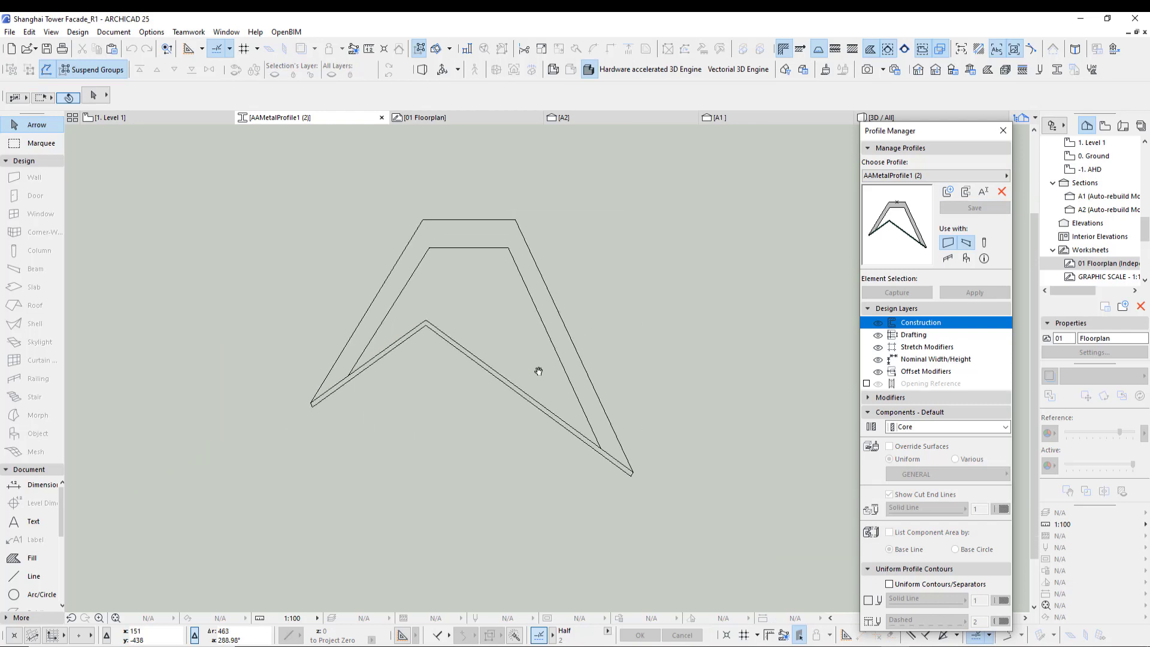
pyautogui.click(520, 394)
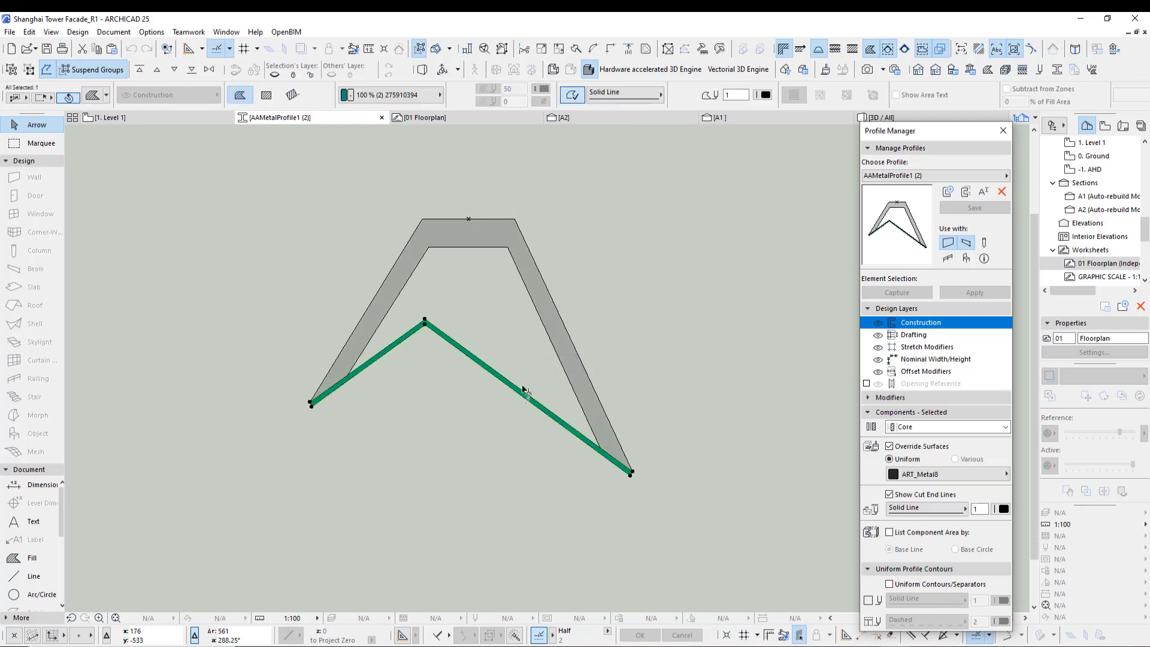
pyautogui.click(915, 475)
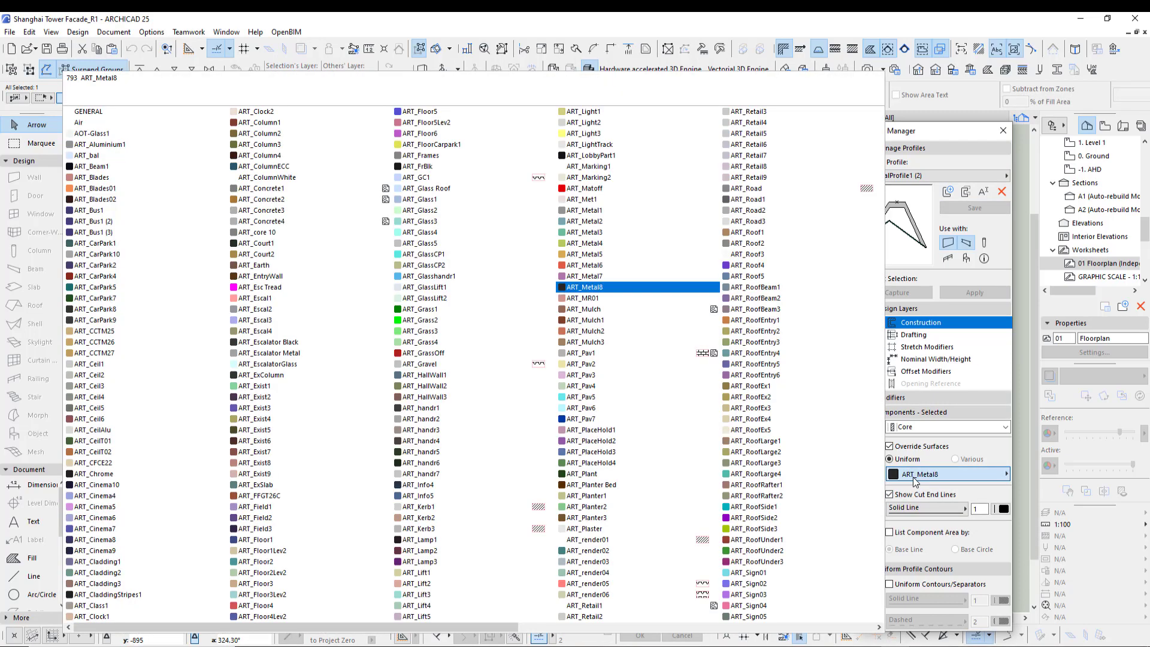
pyautogui.click(584, 221)
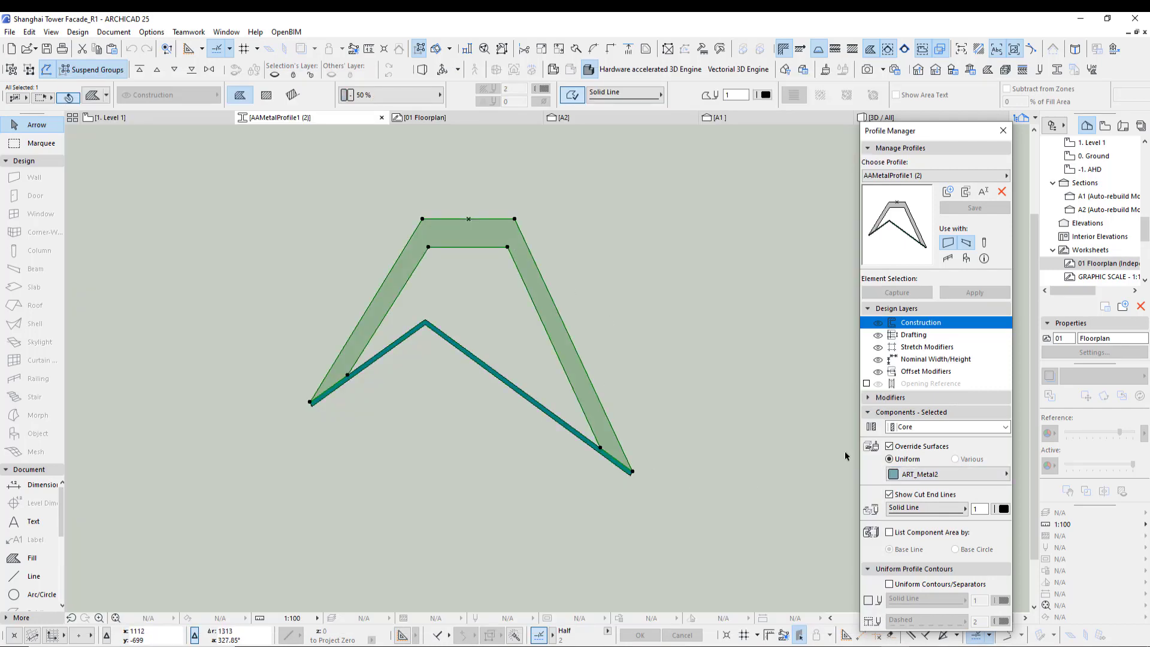
# - Reopen the surface list without changing it and close the Profile Manager
pyautogui.click(943, 476)
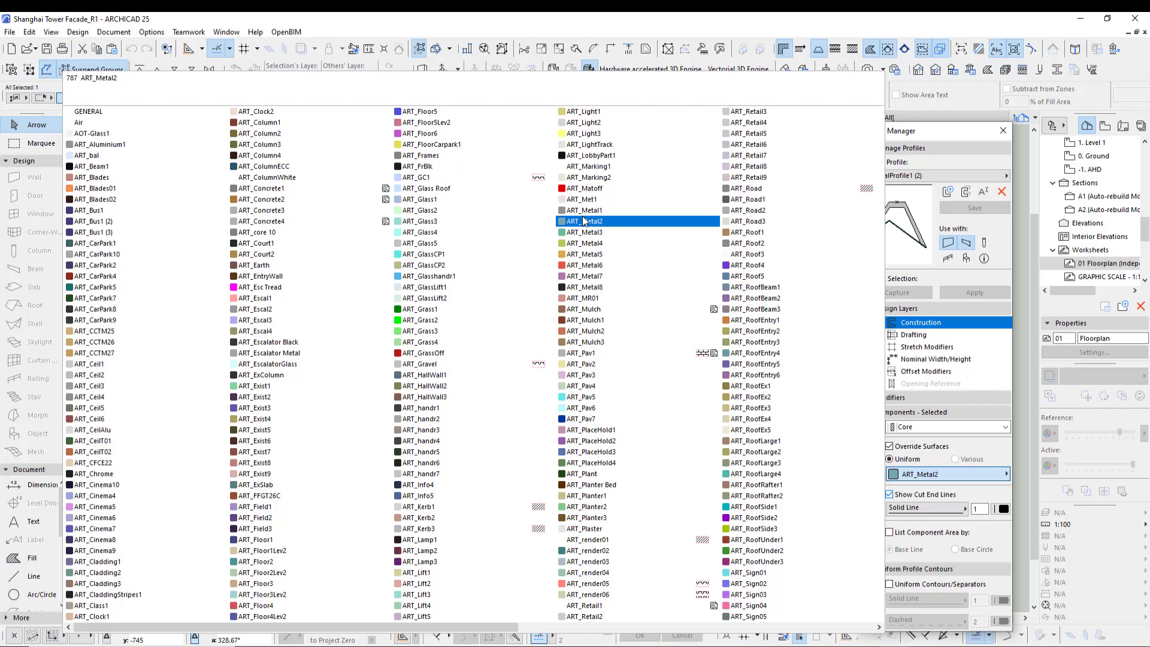
pyautogui.click(653, 30)
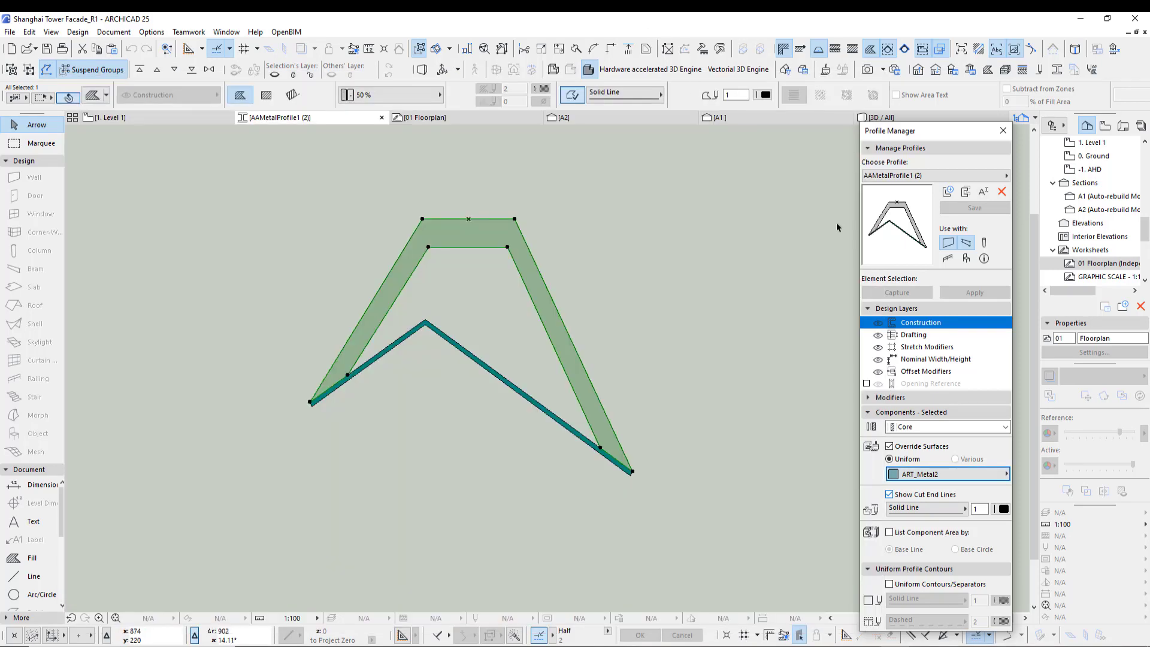
pyautogui.click(1003, 130)
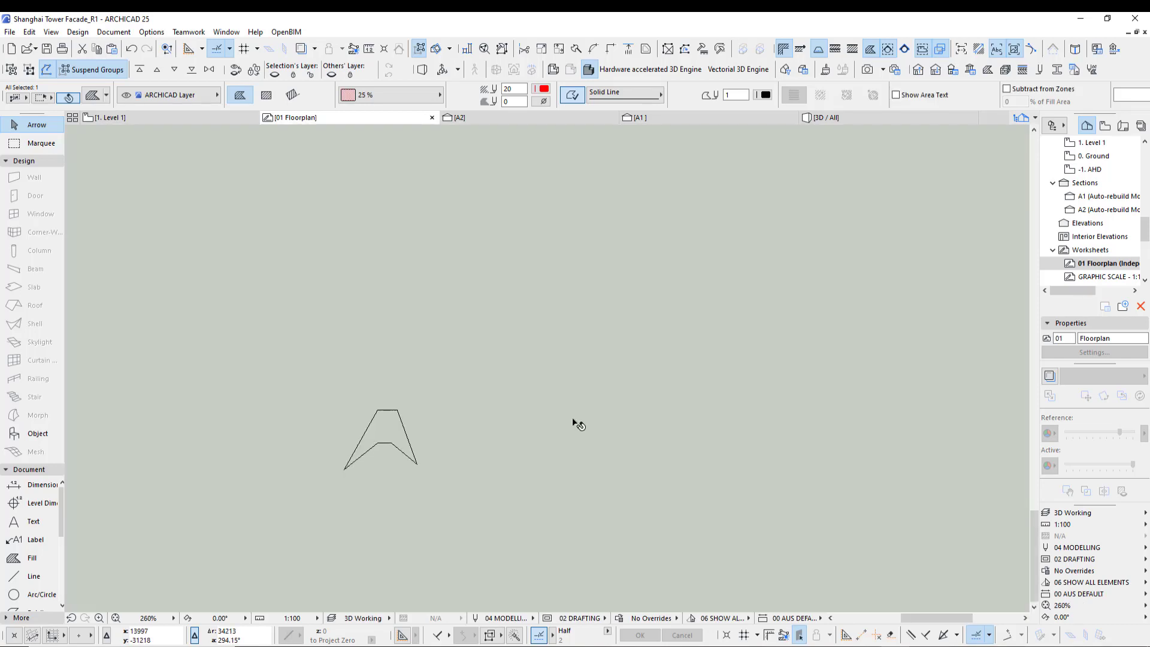
pyautogui.scroll(-2, 572, 421)
pyautogui.moveTo(561, 454); pyautogui.dragTo(441, 454, button='middle')
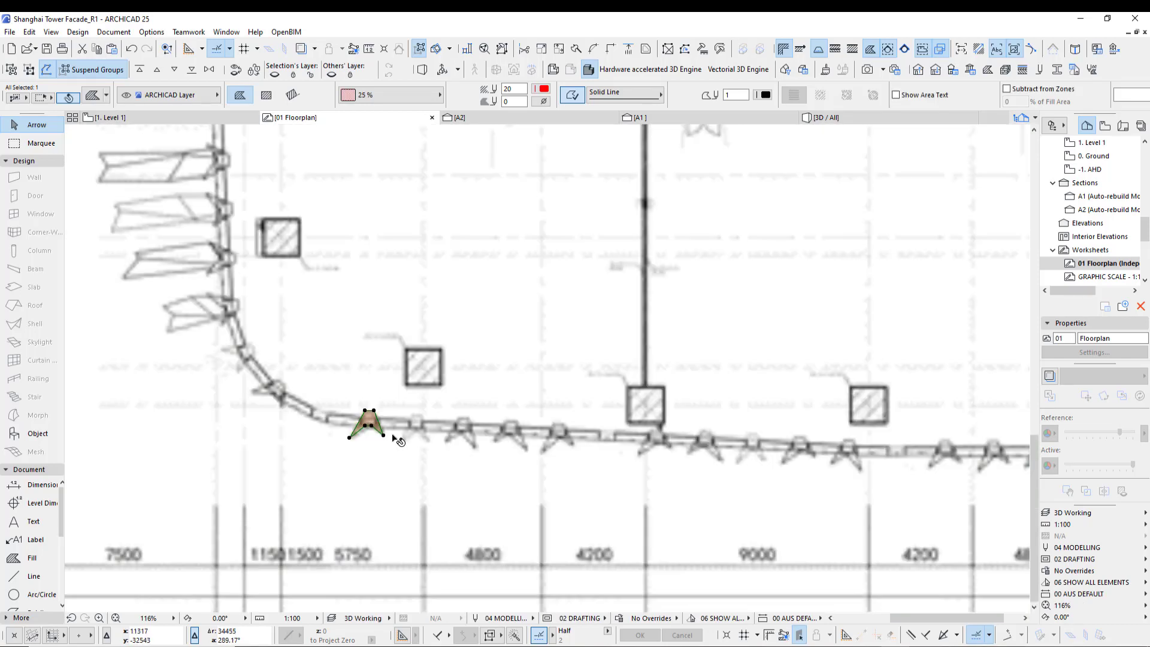
pyautogui.press('Escape')
pyautogui.moveTo(489, 404); pyautogui.dragTo(475, 413, button='middle')
pyautogui.press('F2')
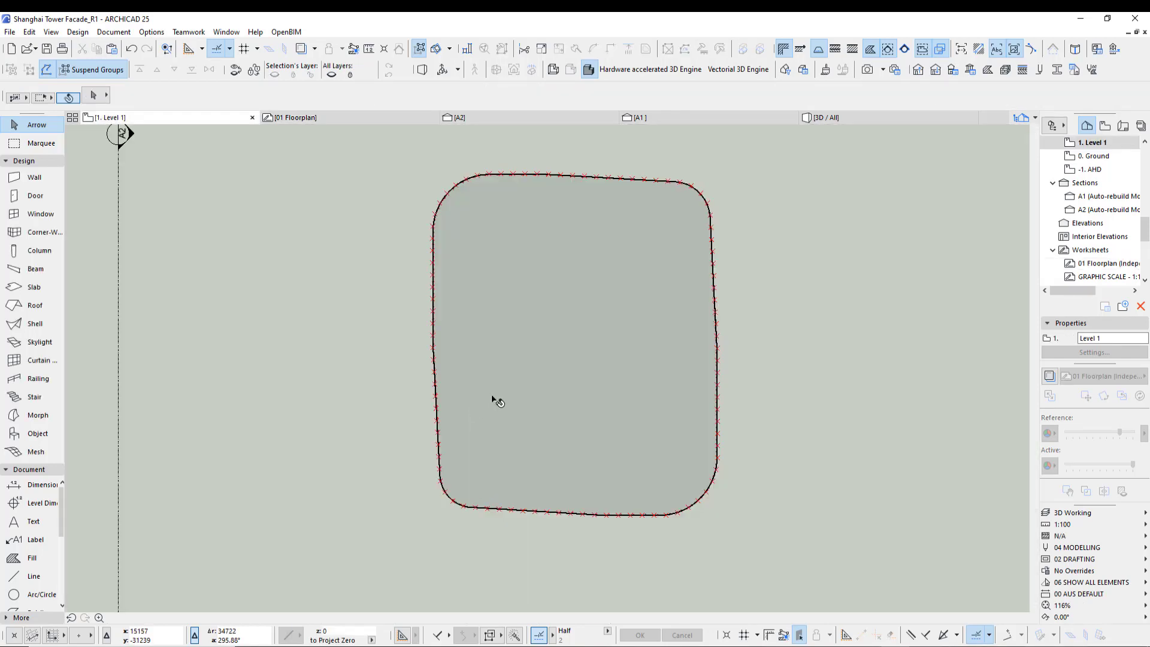
pyautogui.moveTo(513, 453); pyautogui.dragTo(416, 465, button='middle')
pyautogui.scroll(-2, 423, 462)
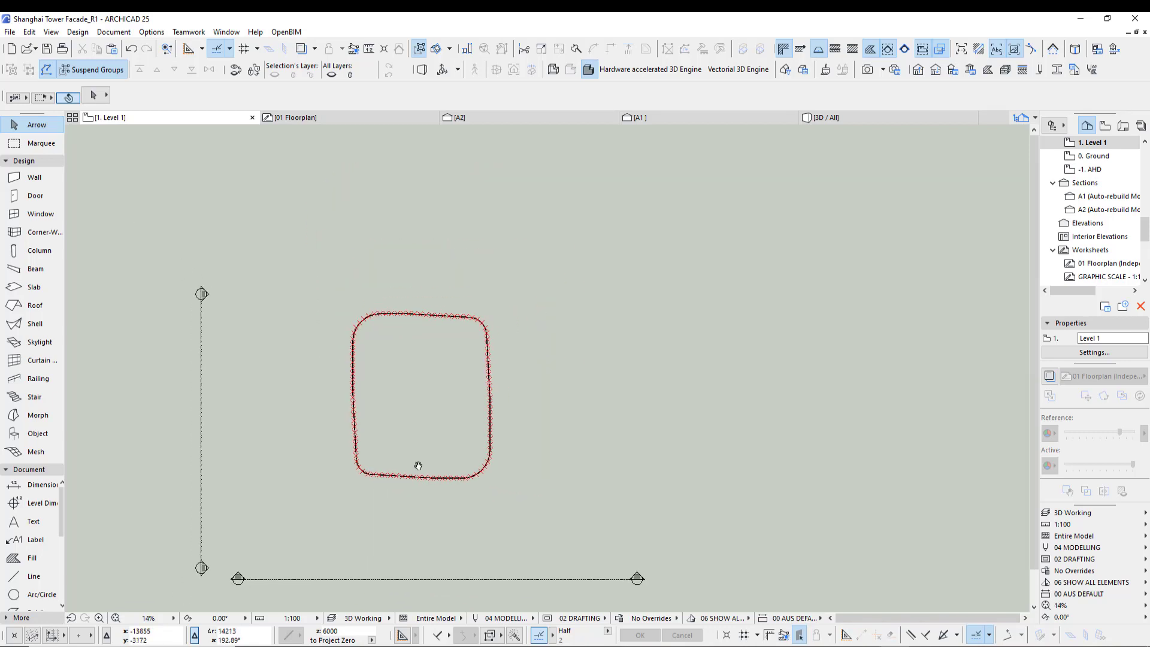
# - In section A1, select the facade outline spline and move a lower node onto the curtain wall's outer edge
pyautogui.click(658, 120)
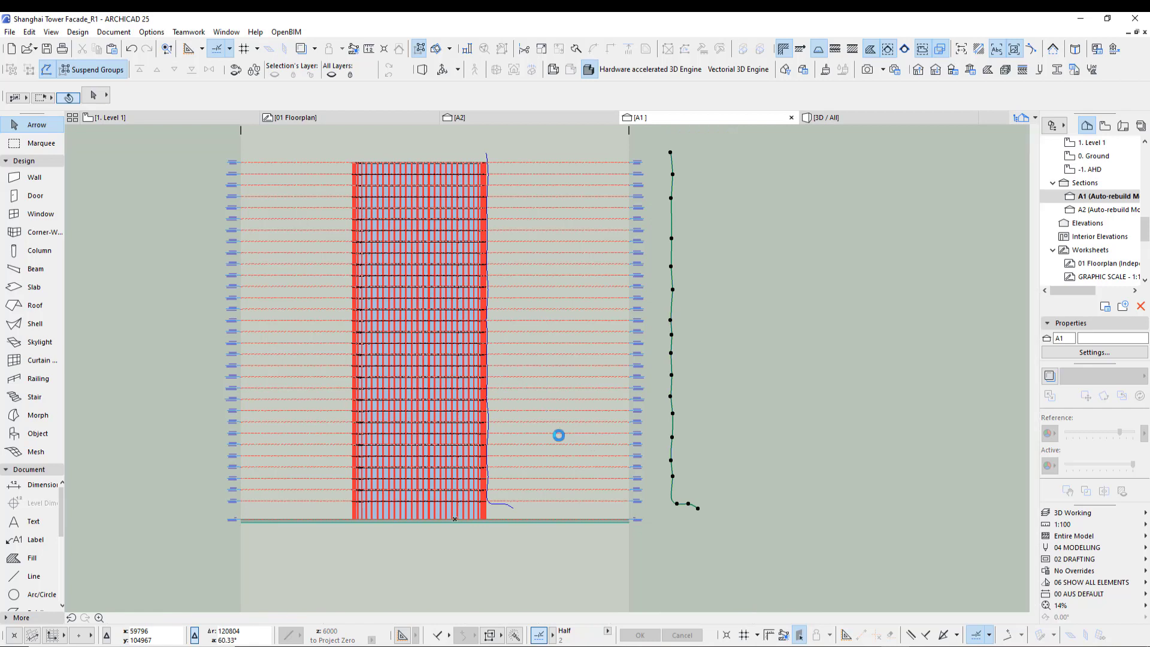
pyautogui.click(697, 507)
pyautogui.moveTo(726, 495); pyautogui.dragTo(686, 491, button='middle')
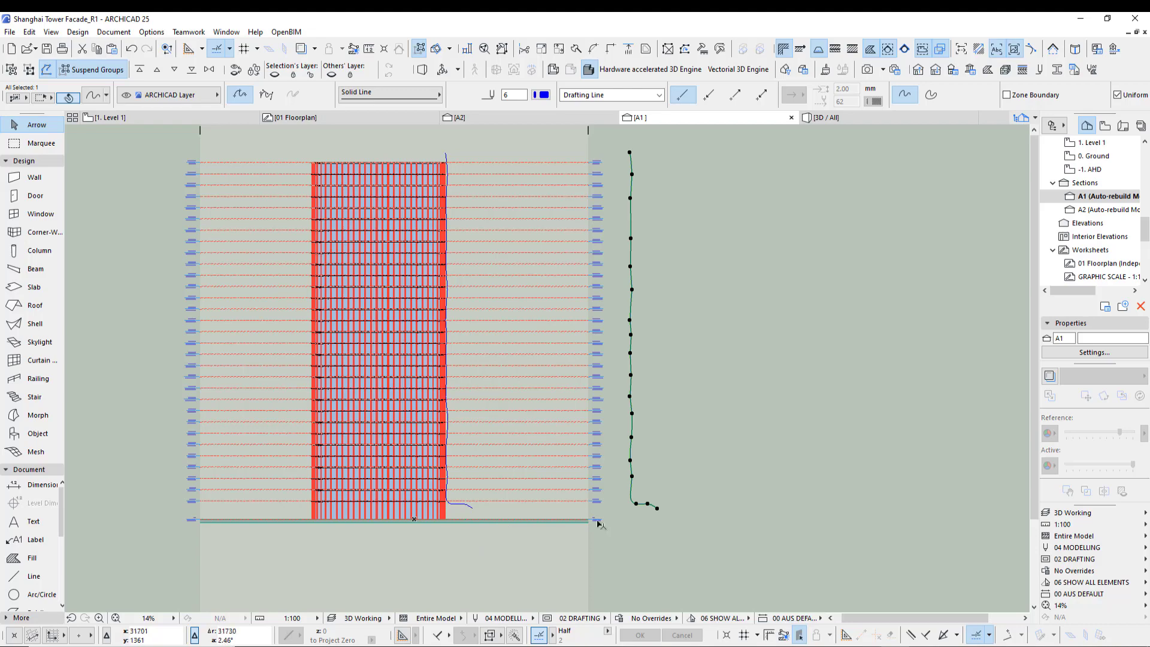
pyautogui.click(478, 542)
pyautogui.scroll(5, 478, 539)
pyautogui.click(464, 461)
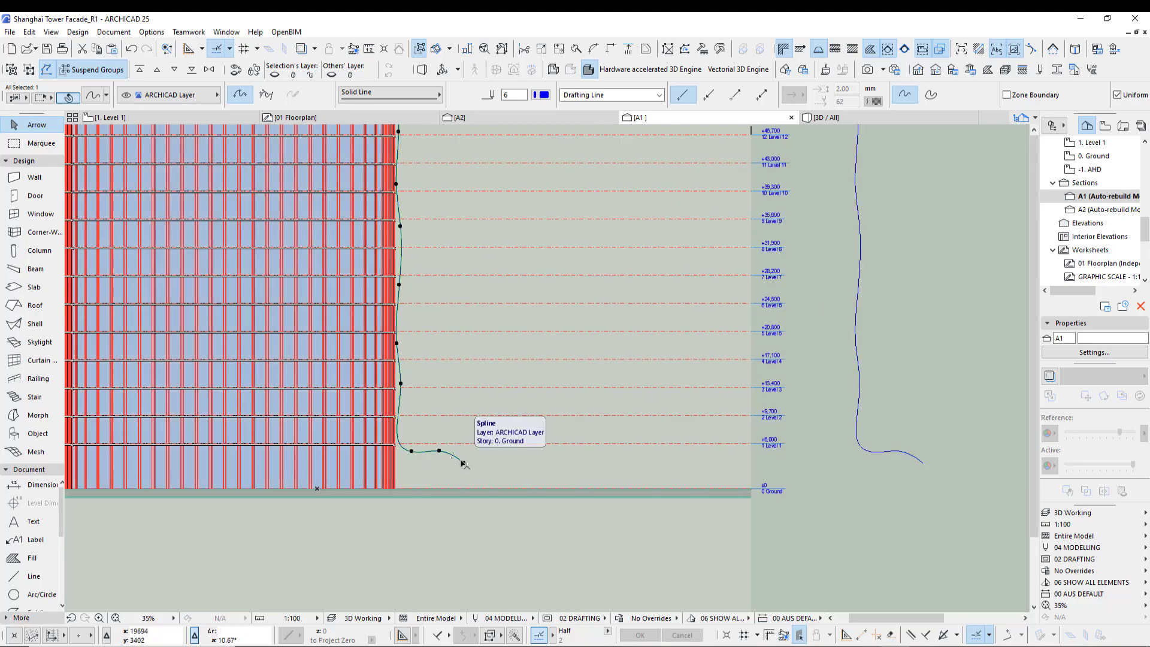
pyautogui.moveTo(436, 400); pyautogui.dragTo(477, 448, button='middle')
pyautogui.scroll(5, 475, 441)
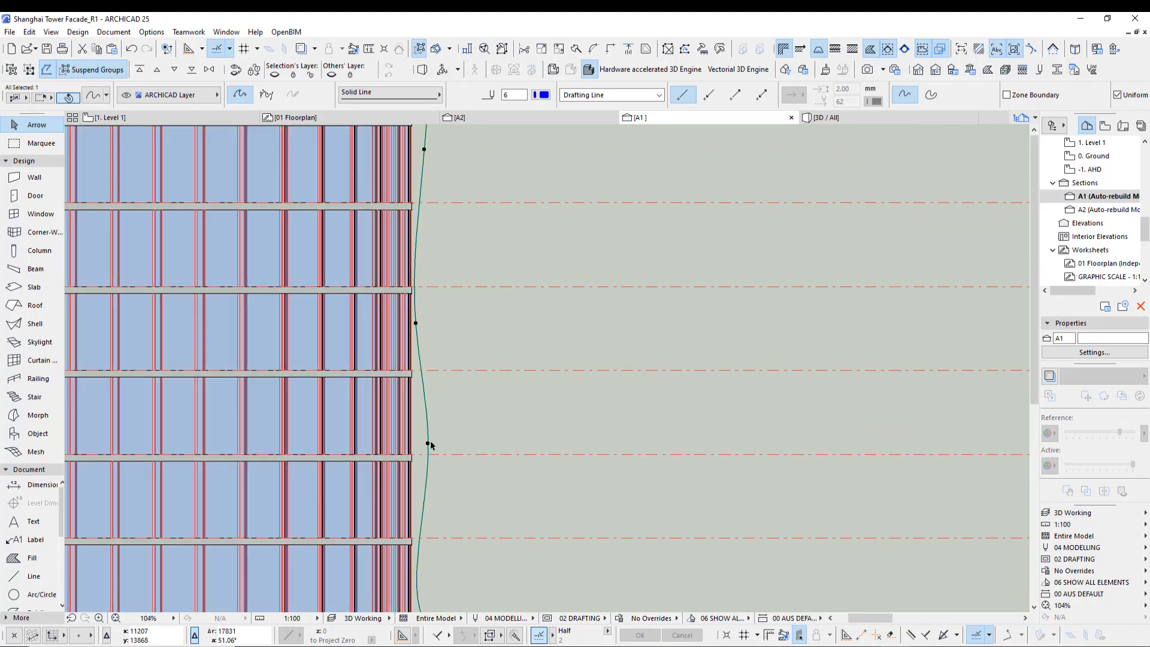
pyautogui.click(427, 444)
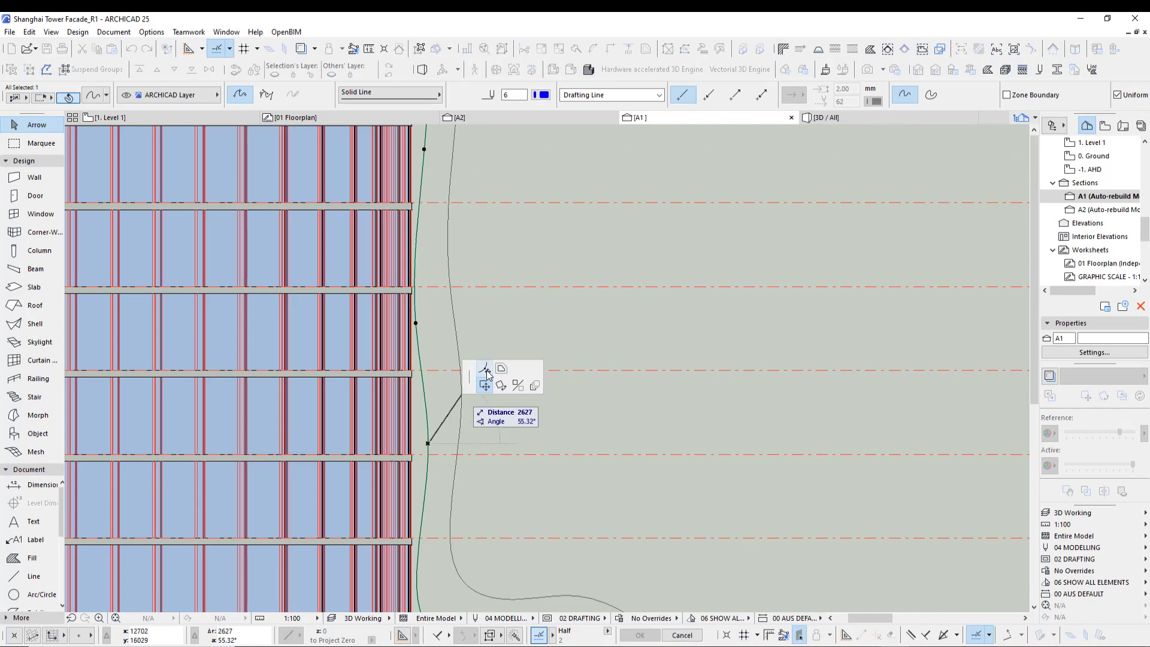
pyautogui.click(419, 443)
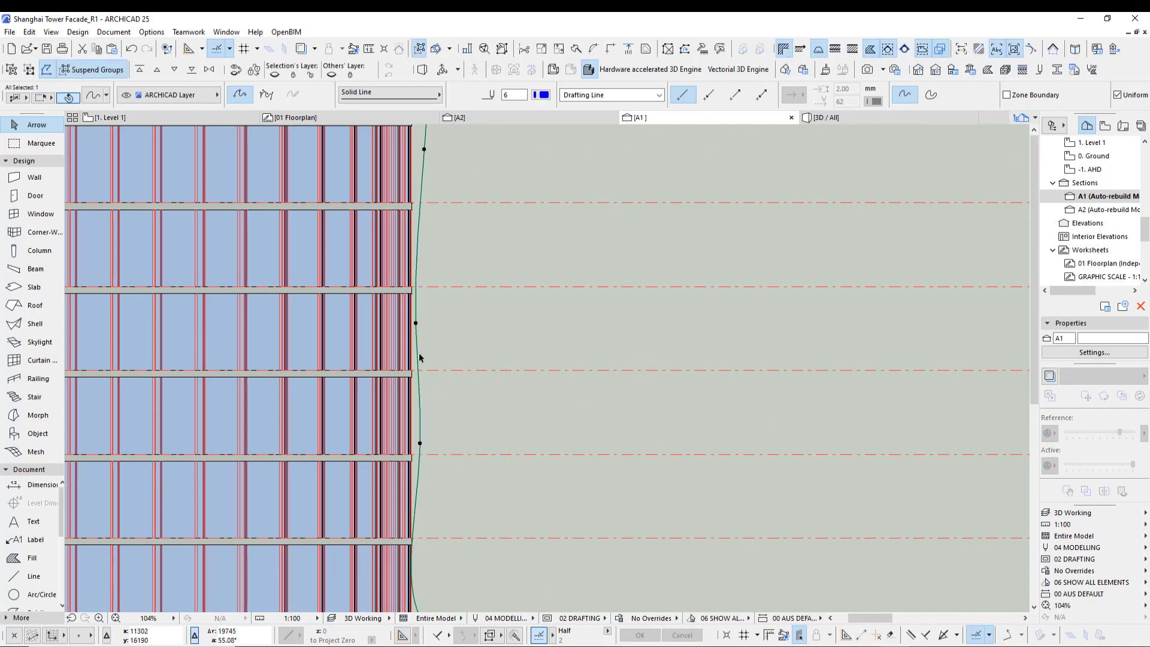
# - Adjust the next spline node near the lower floors along the facade edge
pyautogui.click(424, 322)
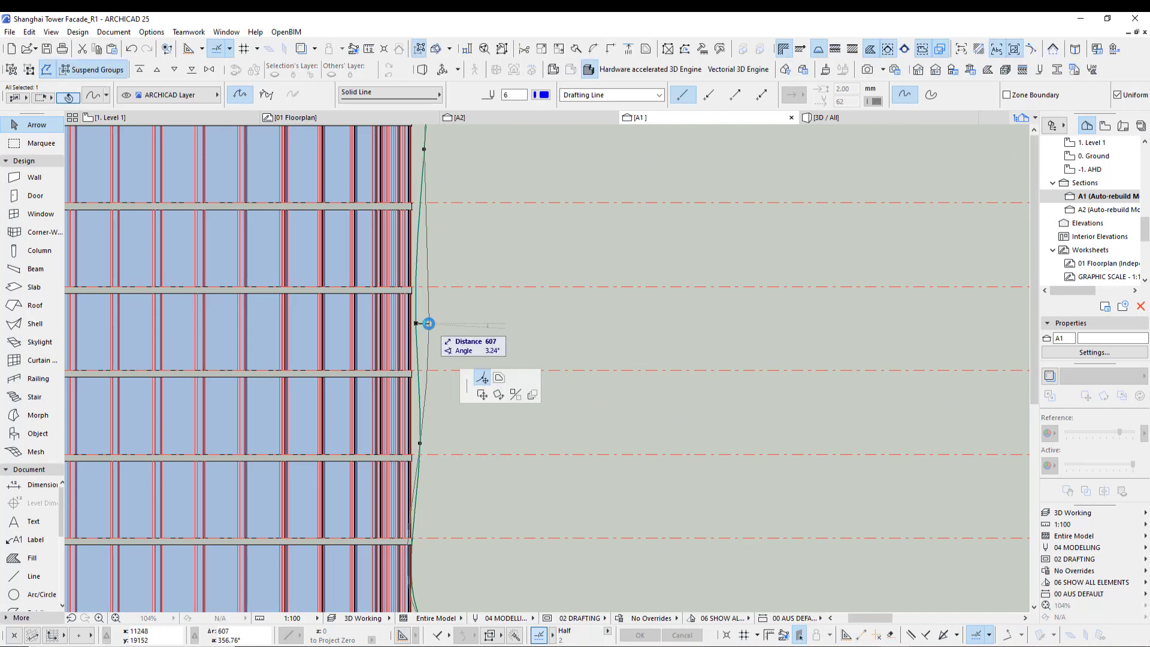
pyautogui.click(471, 554)
pyautogui.scroll(-3, 423, 344)
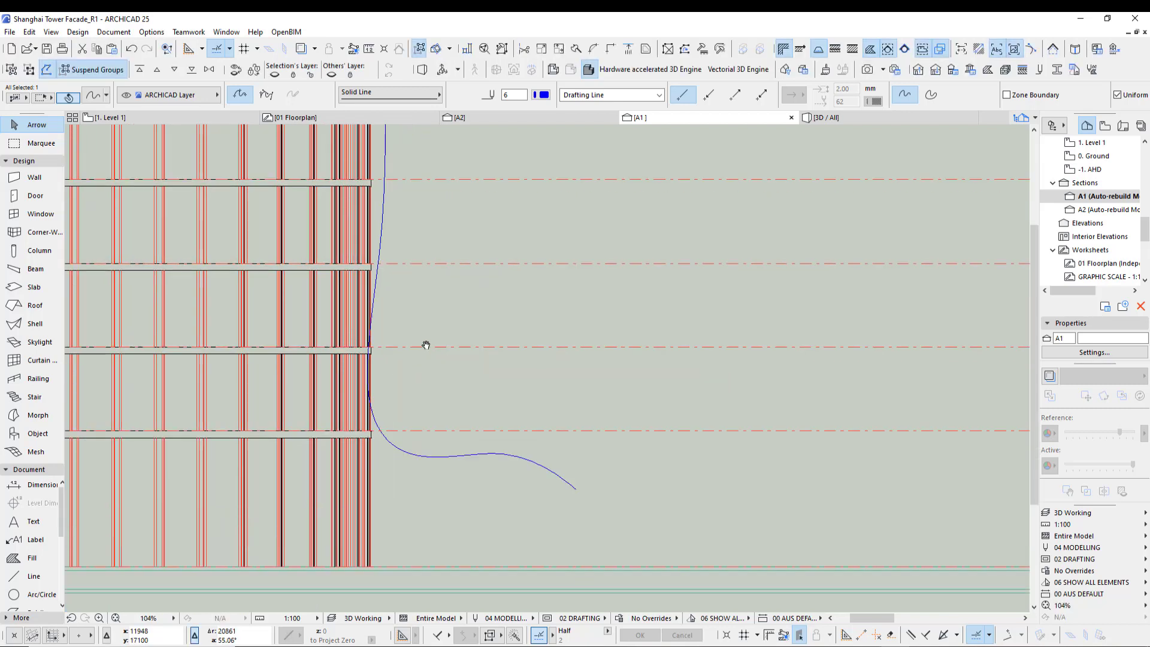
pyautogui.click(376, 216)
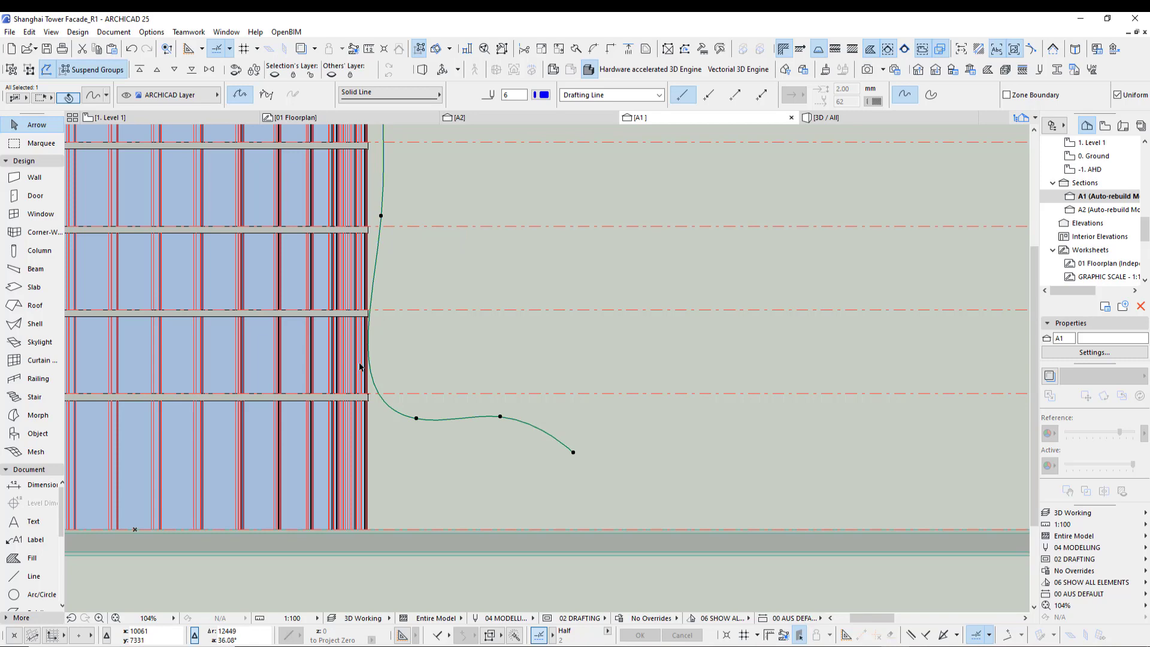
# - Move two spline nodes further up onto the curtain wall's outer edge
pyautogui.scroll(10, 359, 367)
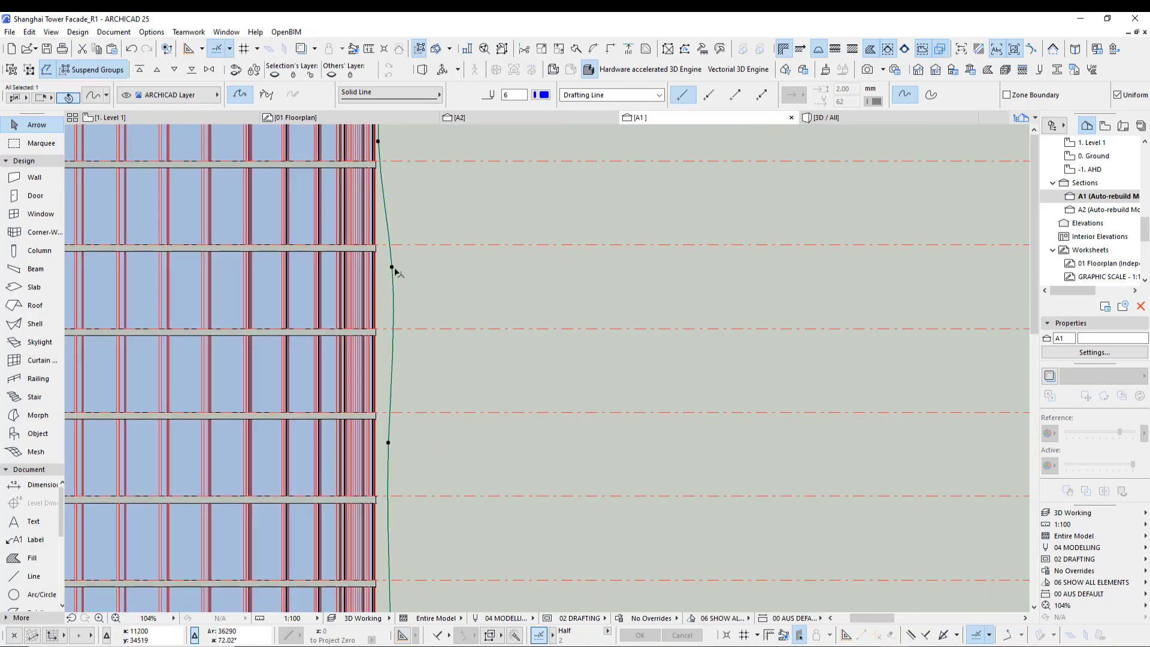
pyautogui.click(392, 267)
pyautogui.click(388, 271)
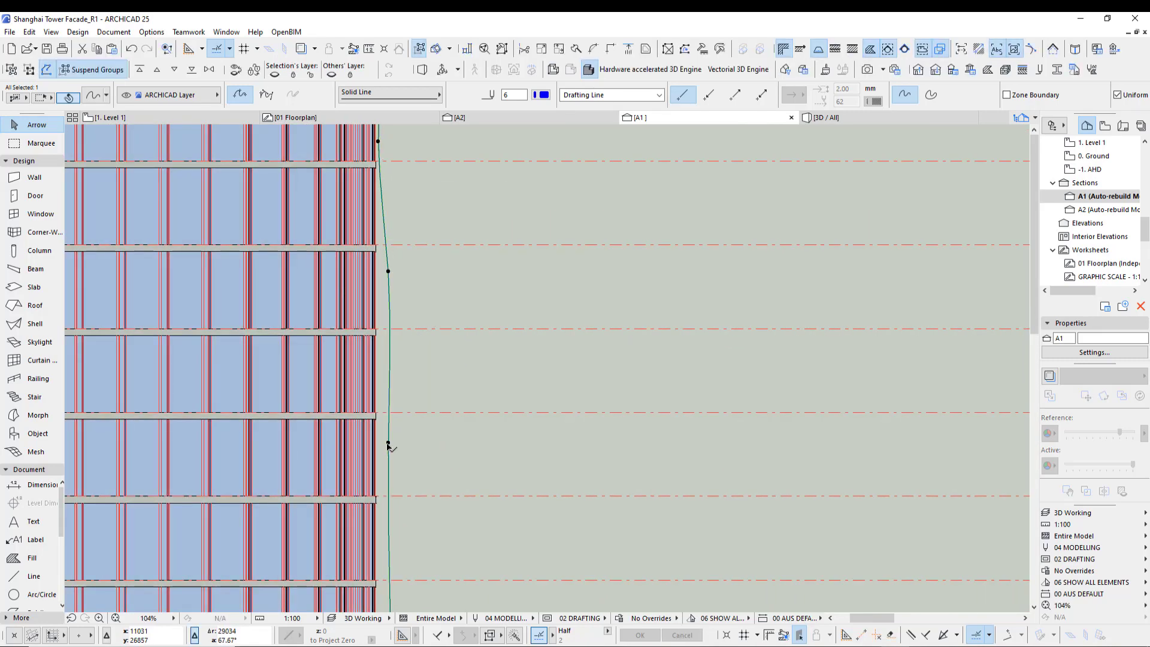
pyautogui.click(388, 443)
pyautogui.click(382, 407)
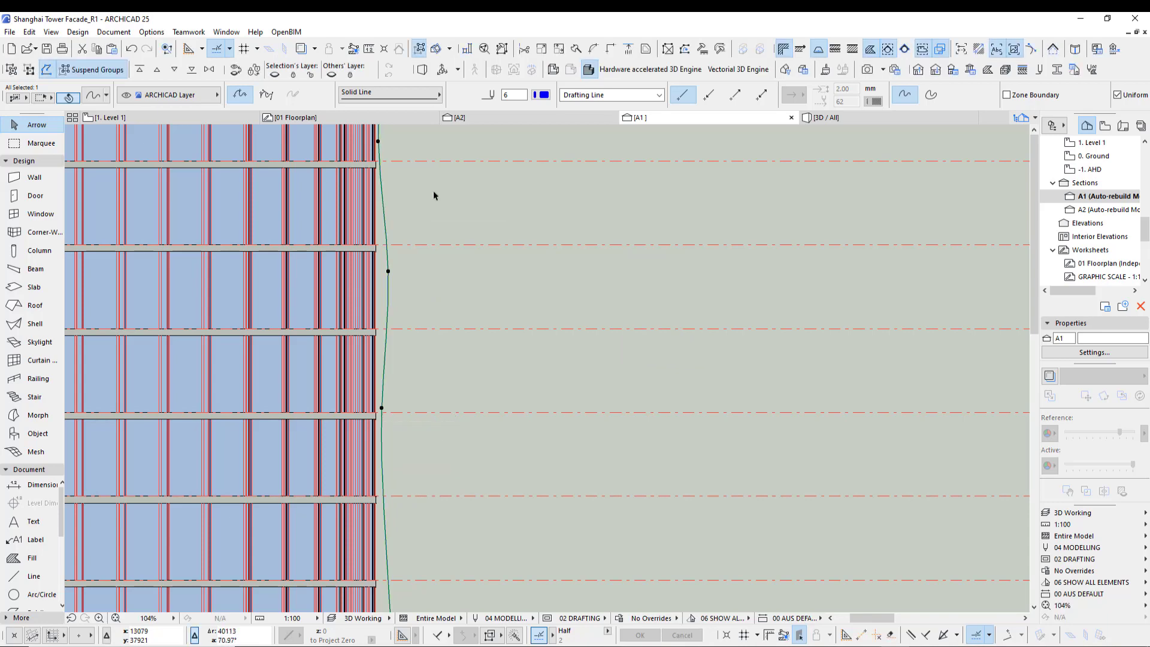
# - Align the next higher spline nodes with the facade's outer edge
pyautogui.scroll(4, 392, 331)
pyautogui.click(364, 358)
pyautogui.click(372, 355)
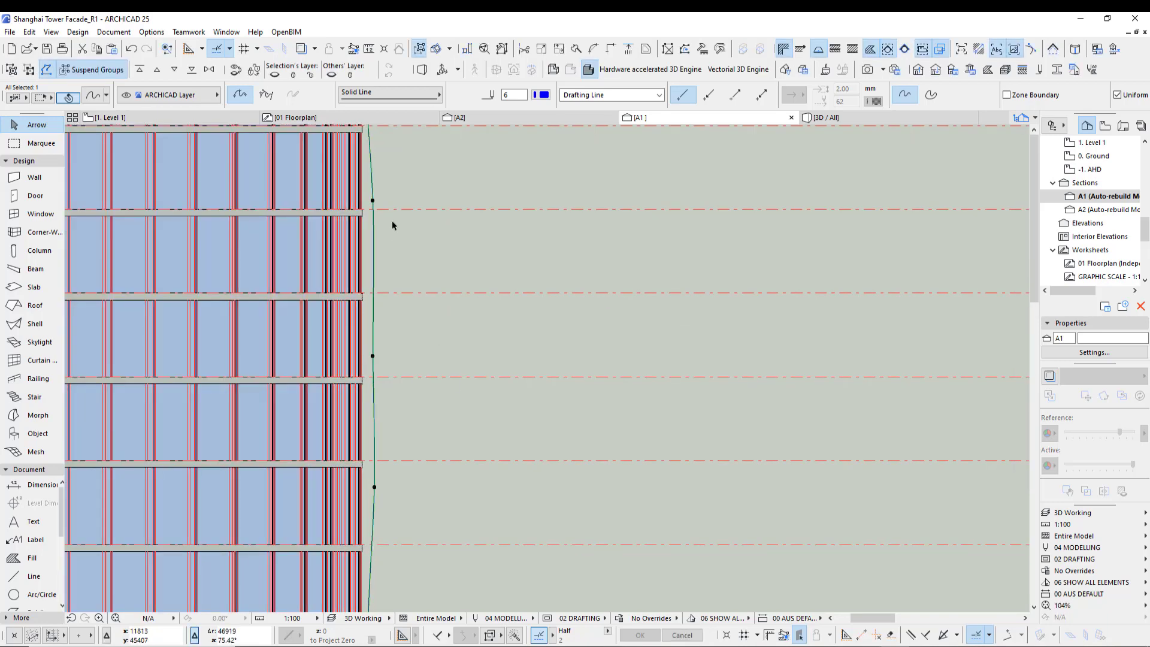
pyautogui.scroll(4, 392, 221)
pyautogui.click(384, 250)
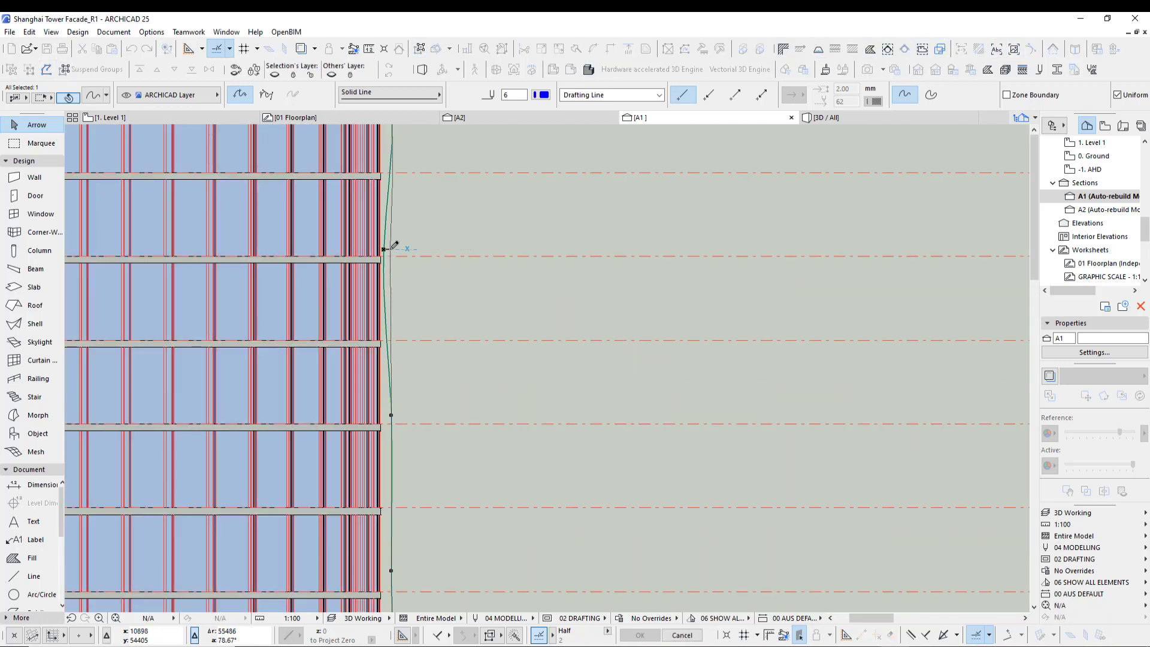
pyautogui.click(390, 249)
pyautogui.click(391, 417)
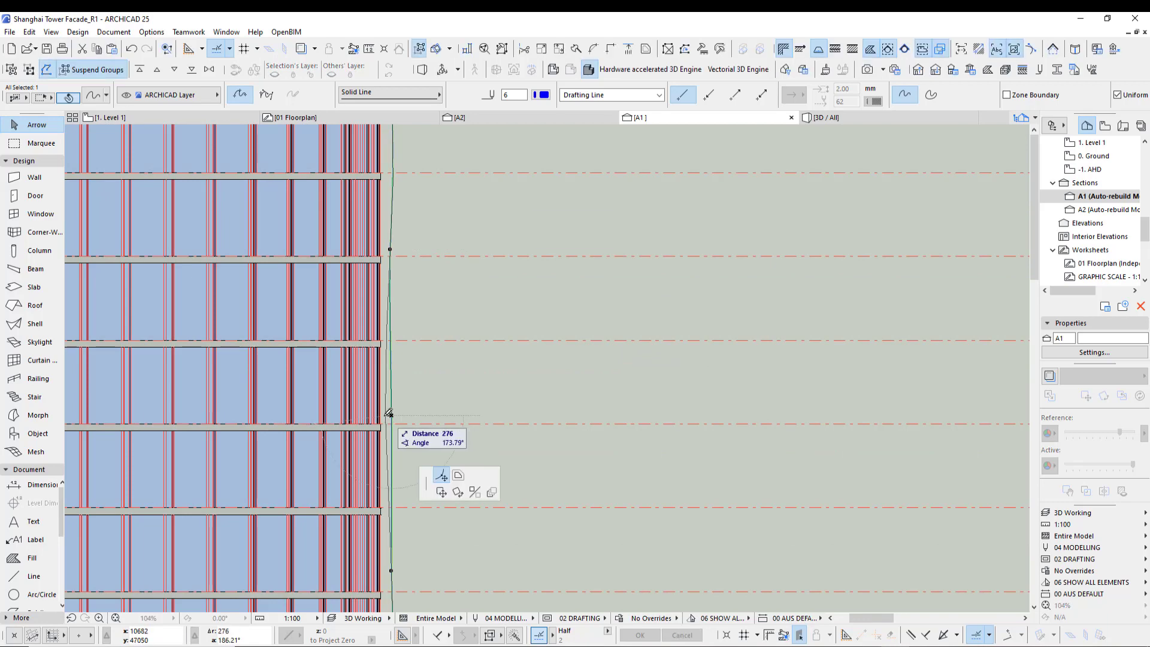
pyautogui.click(649, 337)
# - Reposition two more spline nodes along the facade edge at mid height
pyautogui.click(413, 282)
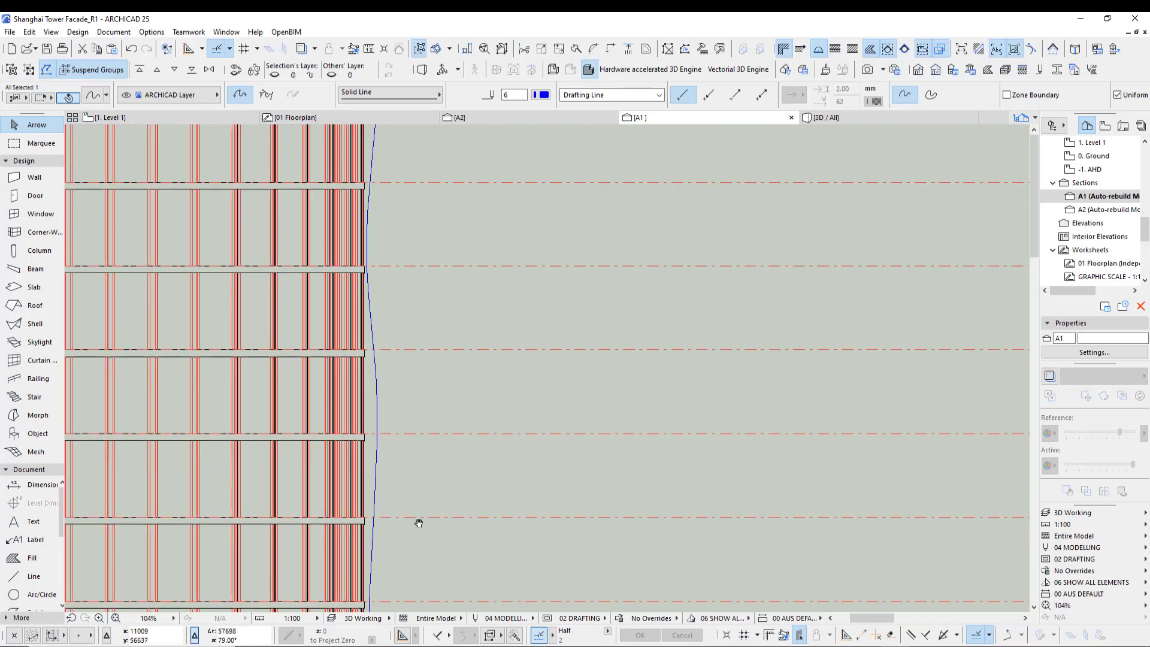
pyautogui.click(376, 431)
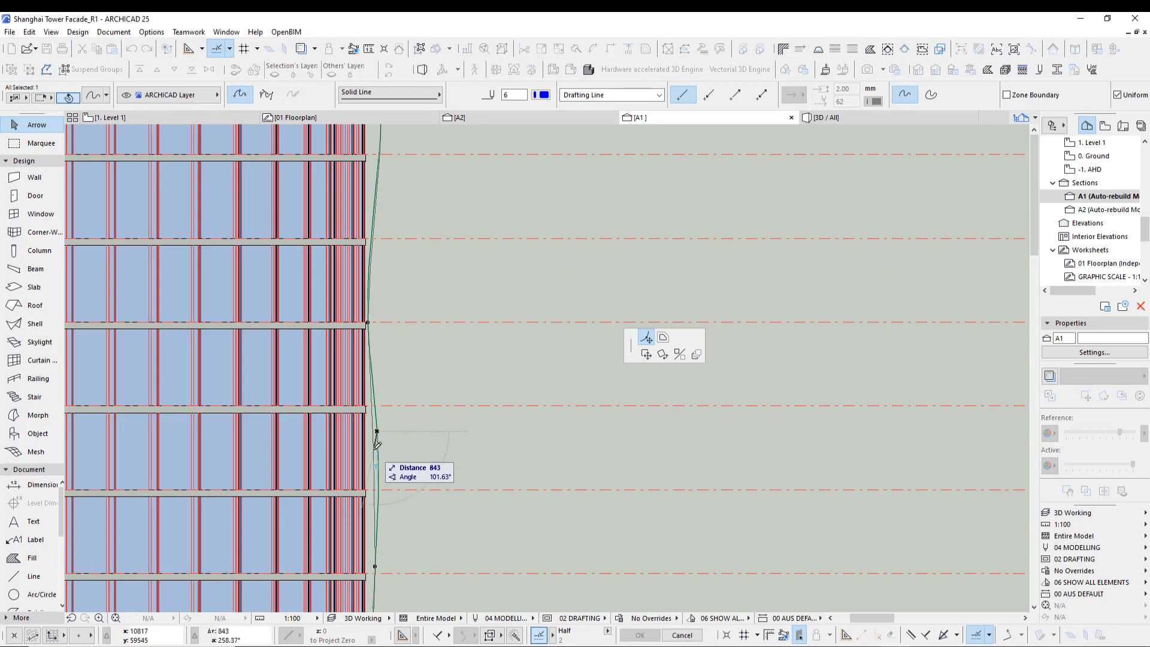
pyautogui.click(373, 449)
pyautogui.click(368, 322)
pyautogui.click(375, 315)
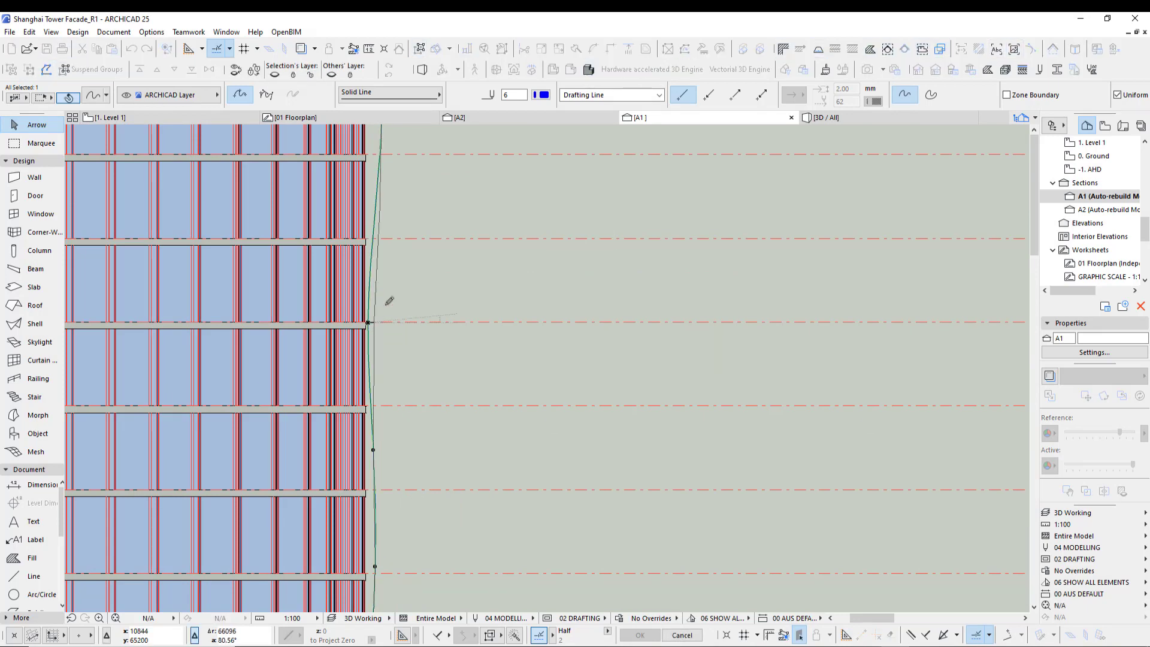
pyautogui.moveTo(410, 178); pyautogui.dragTo(429, 477, button='middle')
pyautogui.click(400, 393)
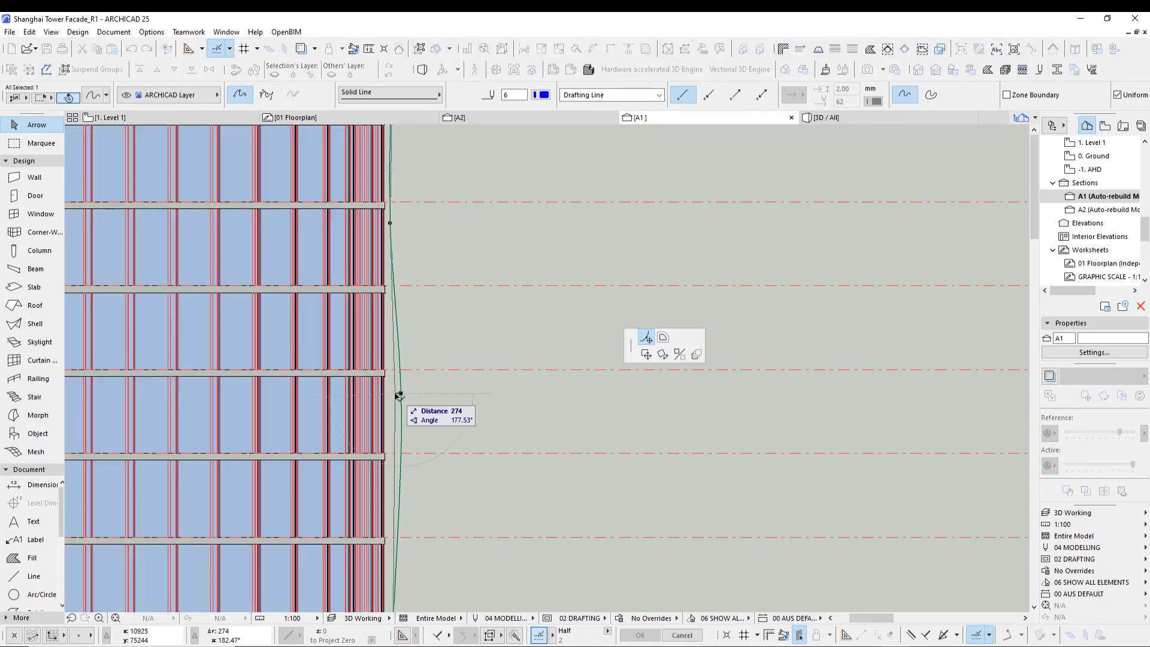
pyautogui.click(395, 393)
# - Snap the spline nodes near the upper floors to the facade edge
pyautogui.moveTo(428, 182); pyautogui.dragTo(417, 367, button='middle')
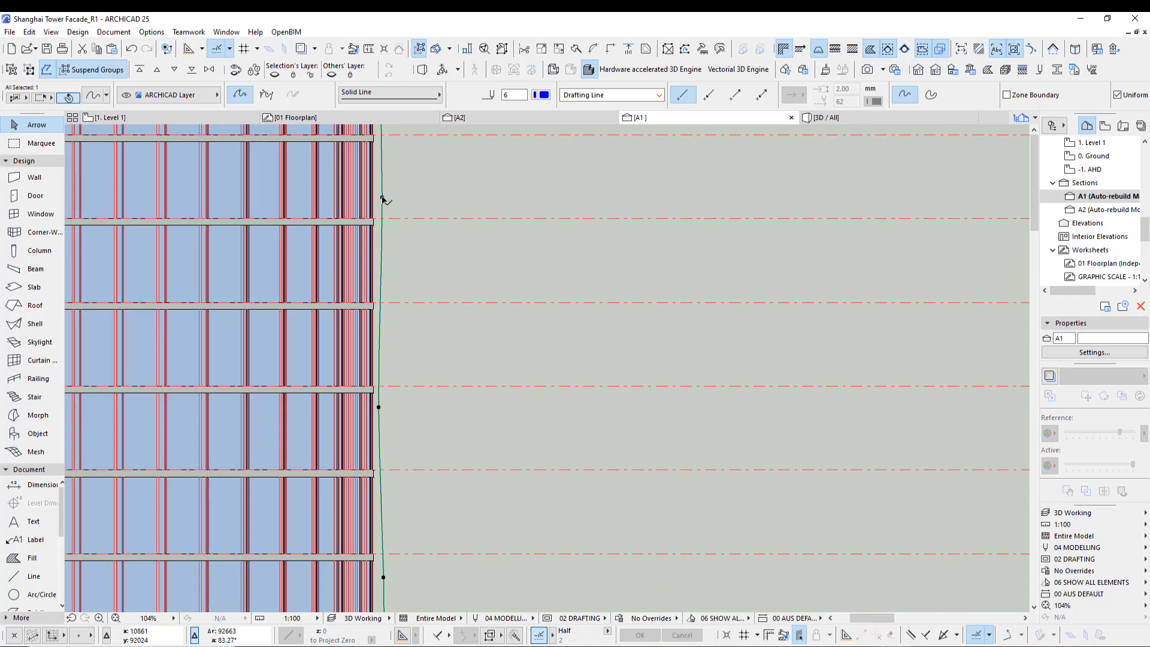
pyautogui.click(382, 199)
pyautogui.click(386, 195)
pyautogui.moveTo(386, 196); pyautogui.dragTo(429, 464, button='middle')
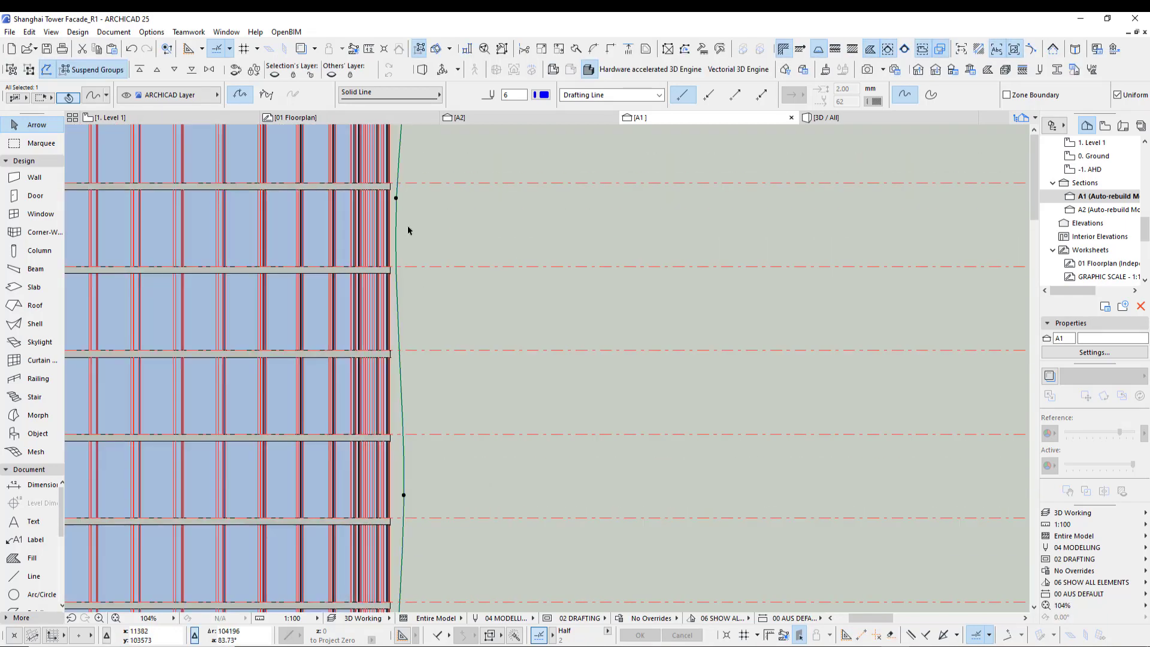
pyautogui.click(395, 198)
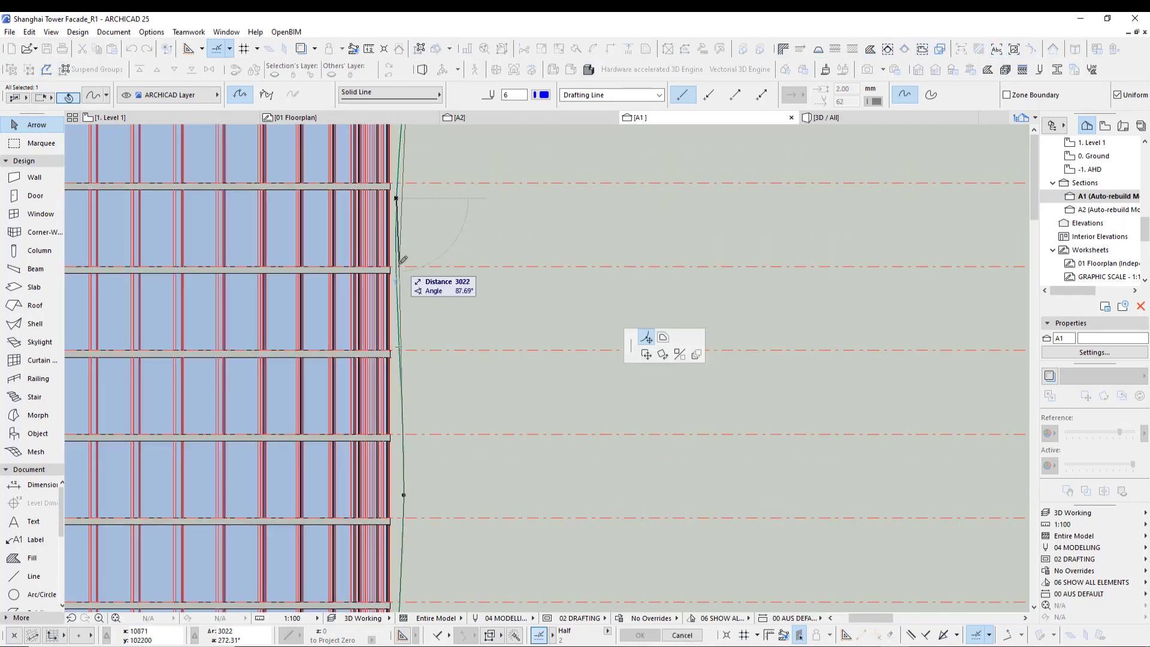
pyautogui.click(399, 257)
# - Align the topmost spline nodes, including the end point above the roof, with the facade edge
pyautogui.moveTo(434, 174); pyautogui.dragTo(437, 431, button='middle')
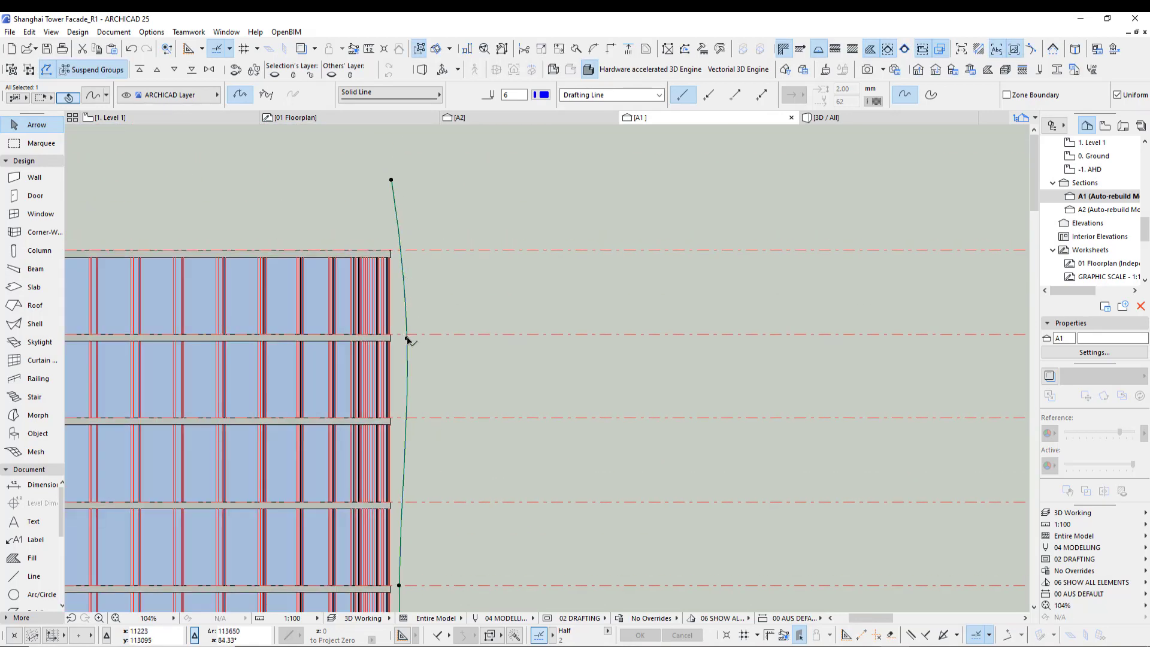
pyautogui.click(407, 339)
pyautogui.click(399, 349)
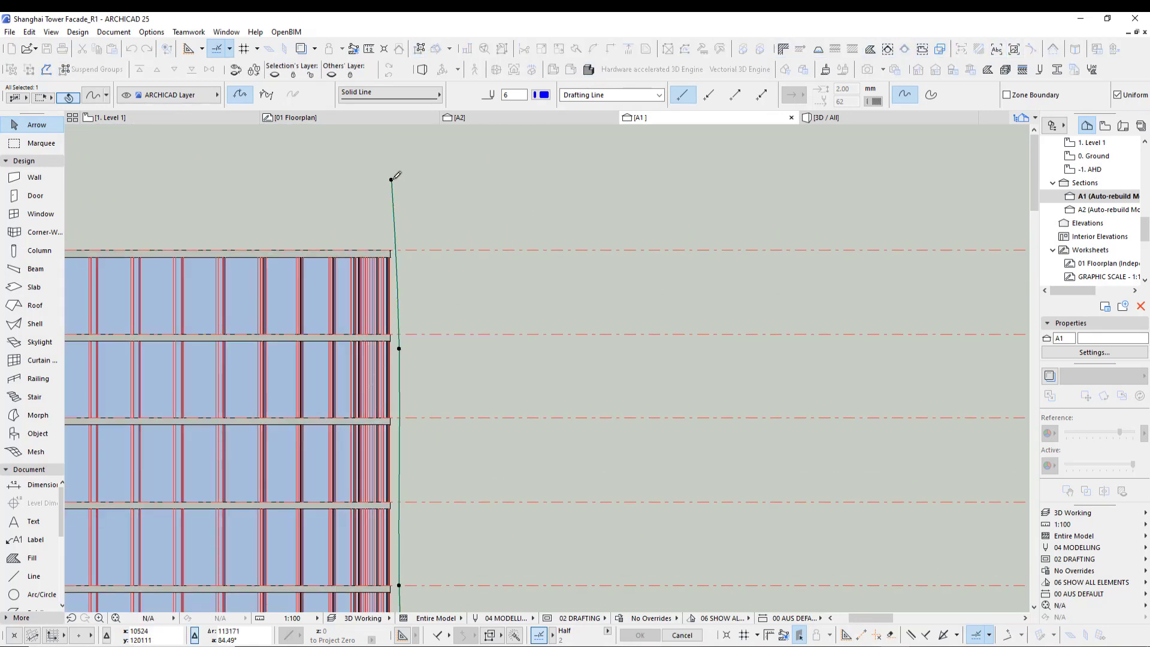
pyautogui.click(392, 179)
pyautogui.click(403, 179)
pyautogui.scroll(-3, 361, 179)
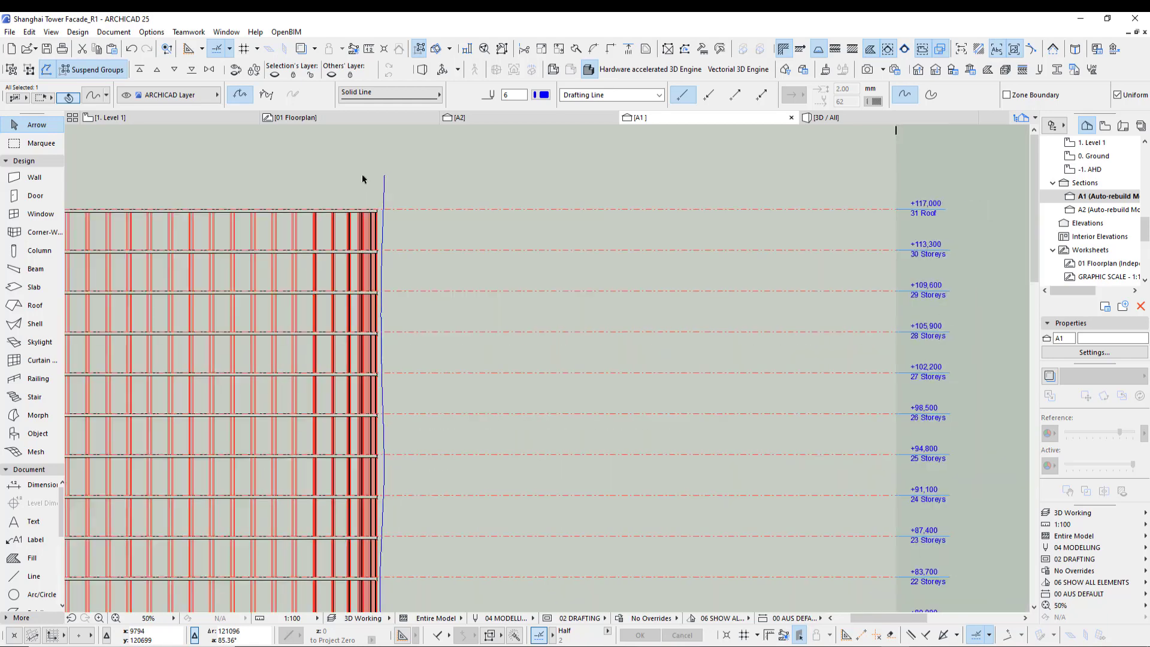
# - Move the refined facade spline about 70 m to the right of the building section
pyautogui.scroll(-3, 362, 173)
pyautogui.moveTo(394, 557); pyautogui.dragTo(352, 407, button='middle')
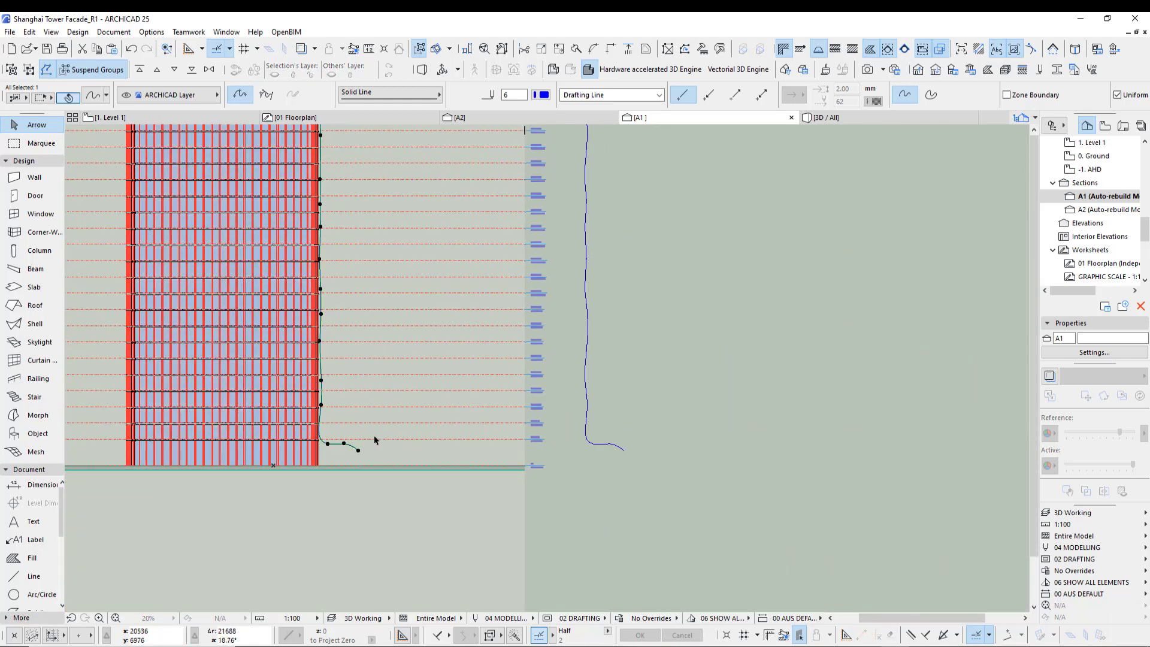
pyautogui.click(358, 449)
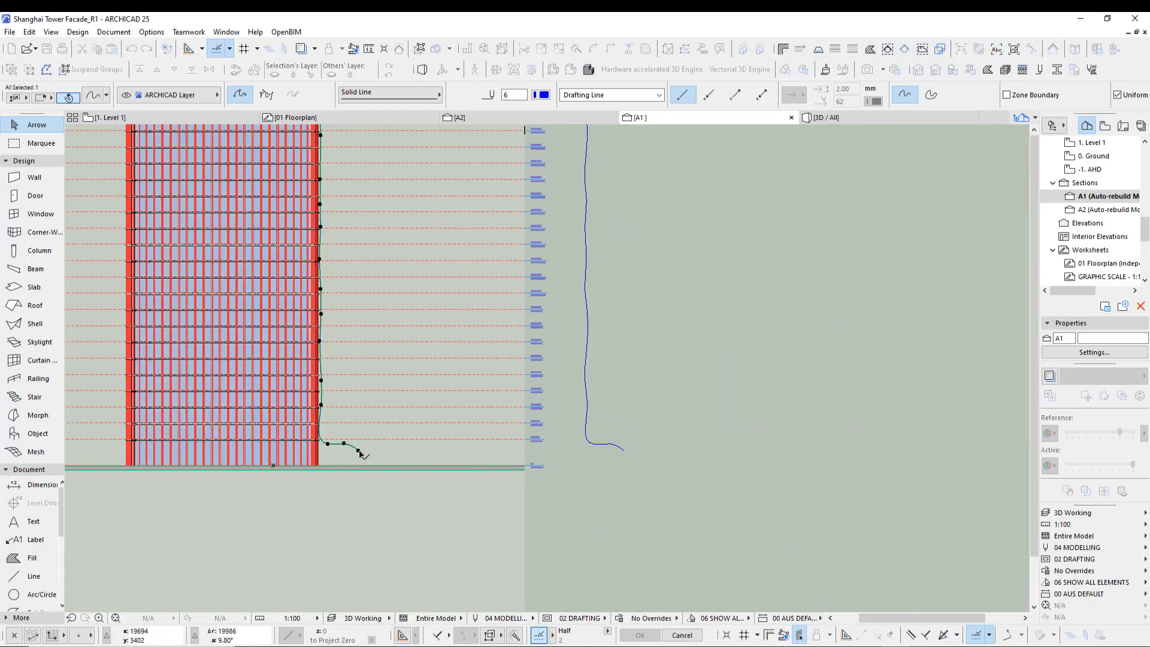
pyautogui.click(674, 451)
# - Examine the facade splines and their nodes along the storey levels
pyautogui.moveTo(644, 480); pyautogui.dragTo(609, 563, button='middle')
pyautogui.scroll(-2, 606, 558)
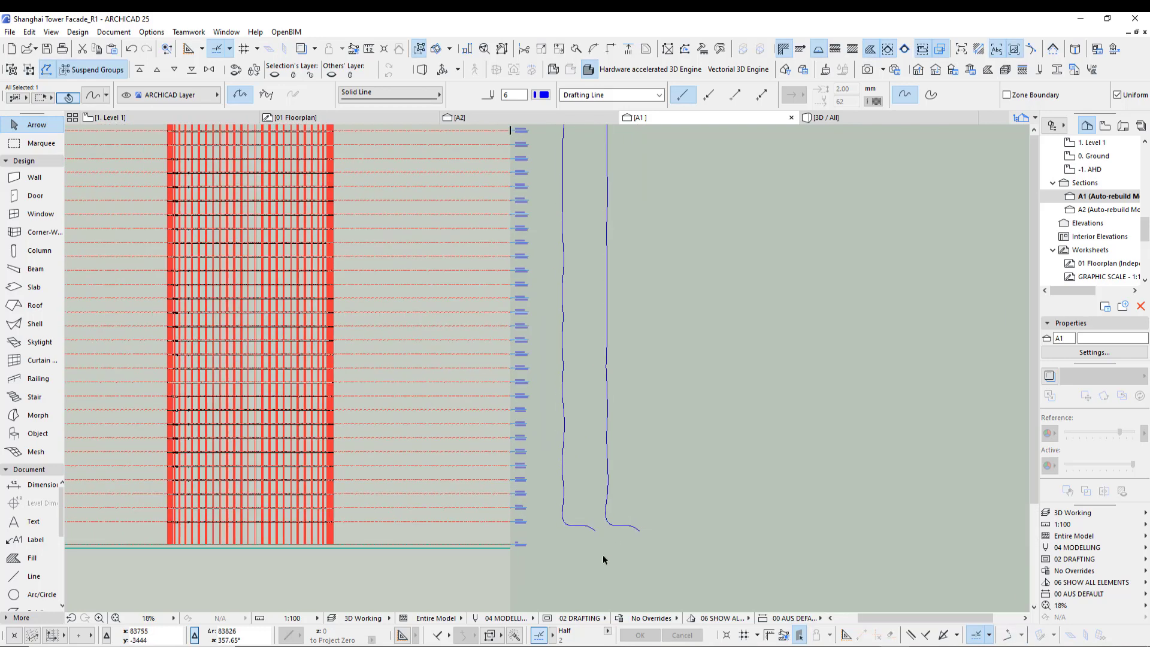
pyautogui.click(656, 297)
pyautogui.moveTo(633, 416); pyautogui.dragTo(622, 378, button='middle')
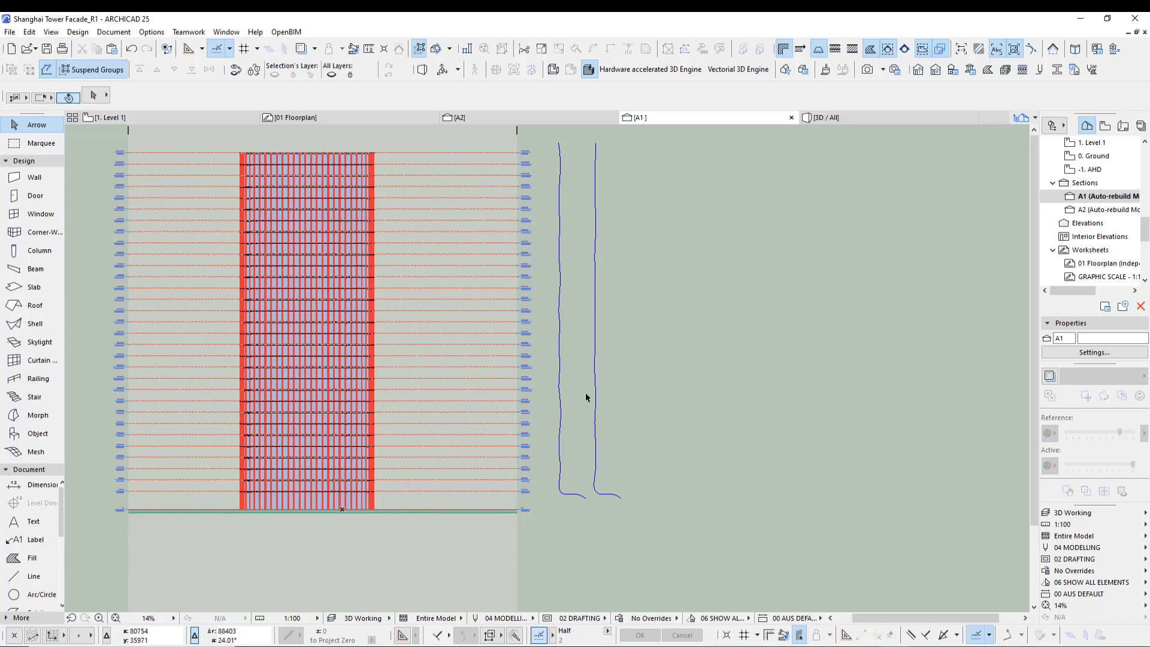
pyautogui.scroll(3, 585, 397)
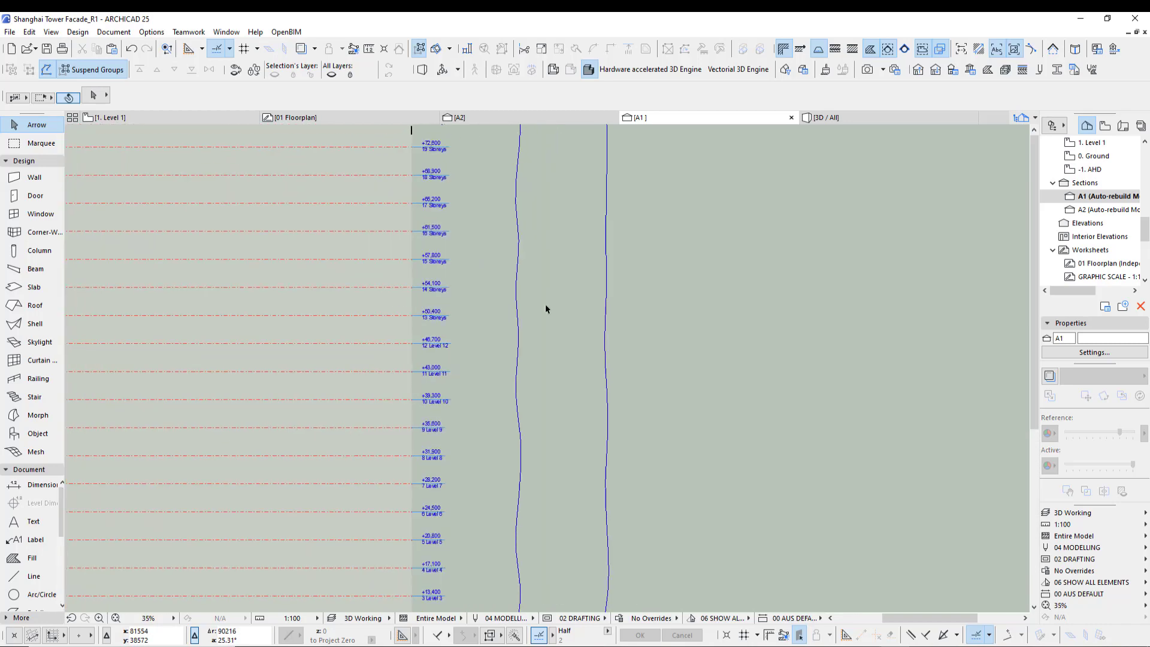
pyautogui.click(519, 242)
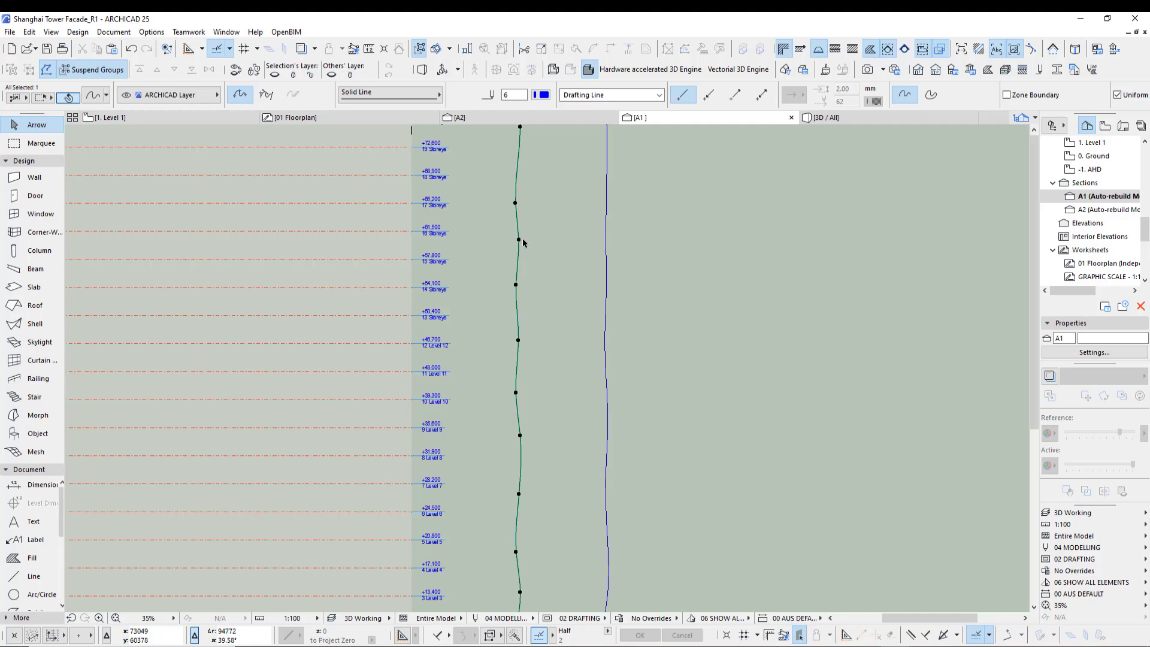
pyautogui.click(518, 239)
pyautogui.click(523, 238)
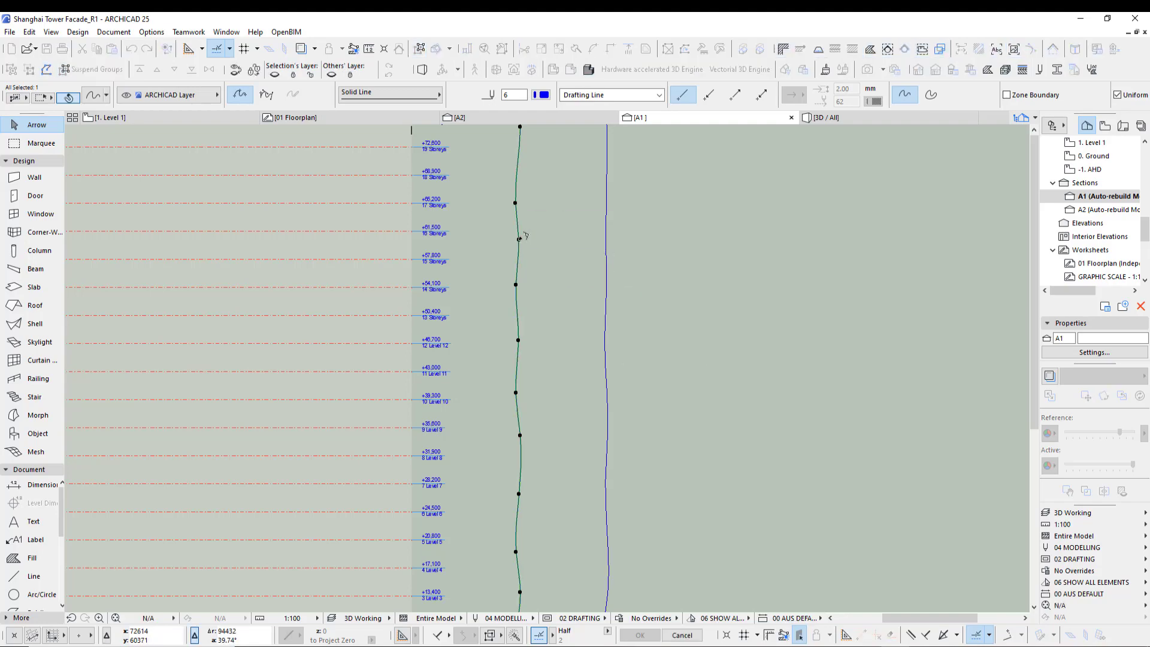
pyautogui.scroll(-3, 531, 285)
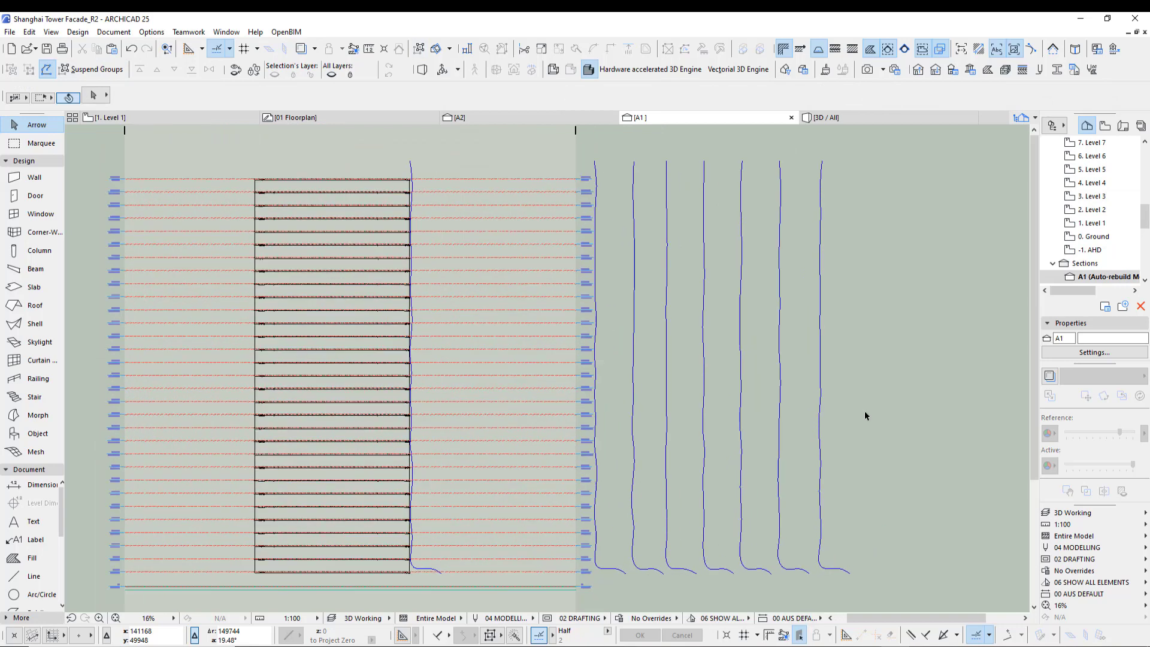
pyautogui.scroll(-2, 864, 411)
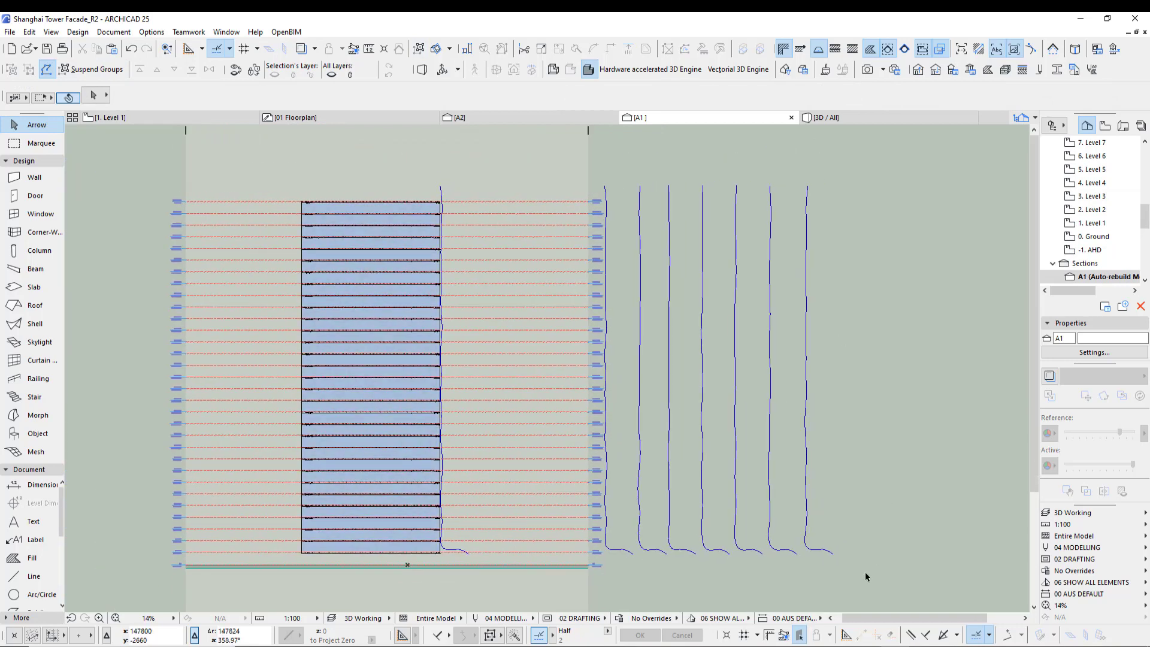
# - Select all seven outline splines and paste them into the Level 1 floor plan beside the building plan
pyautogui.moveTo(865, 571); pyautogui.dragTo(628, 535)
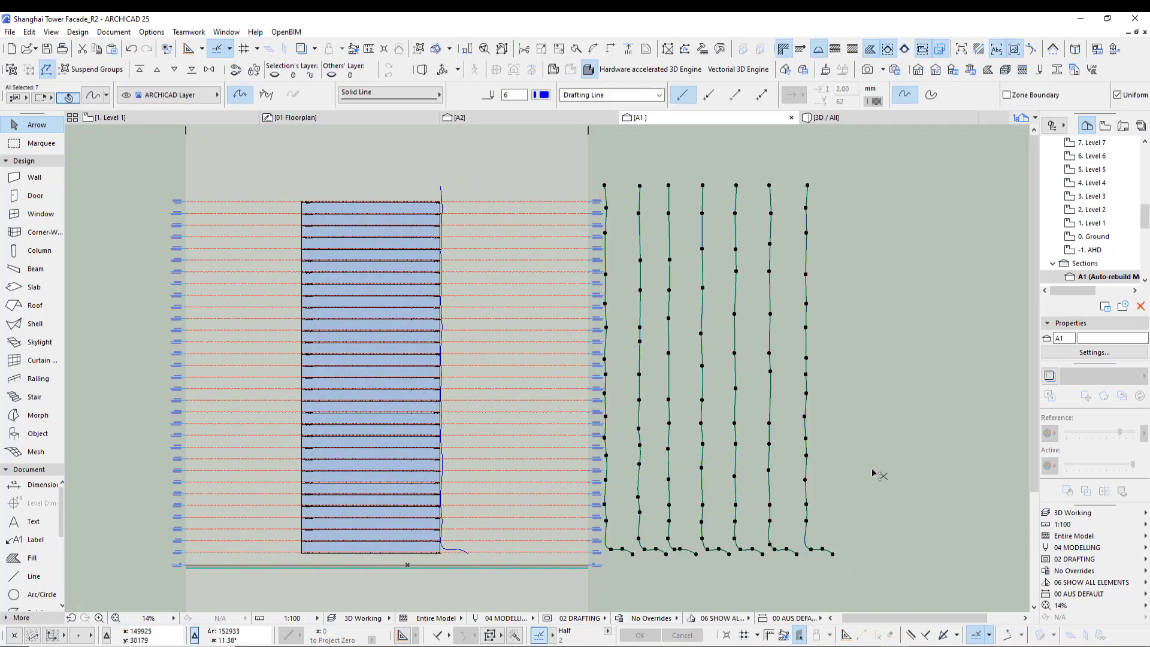
pyautogui.press('F2')
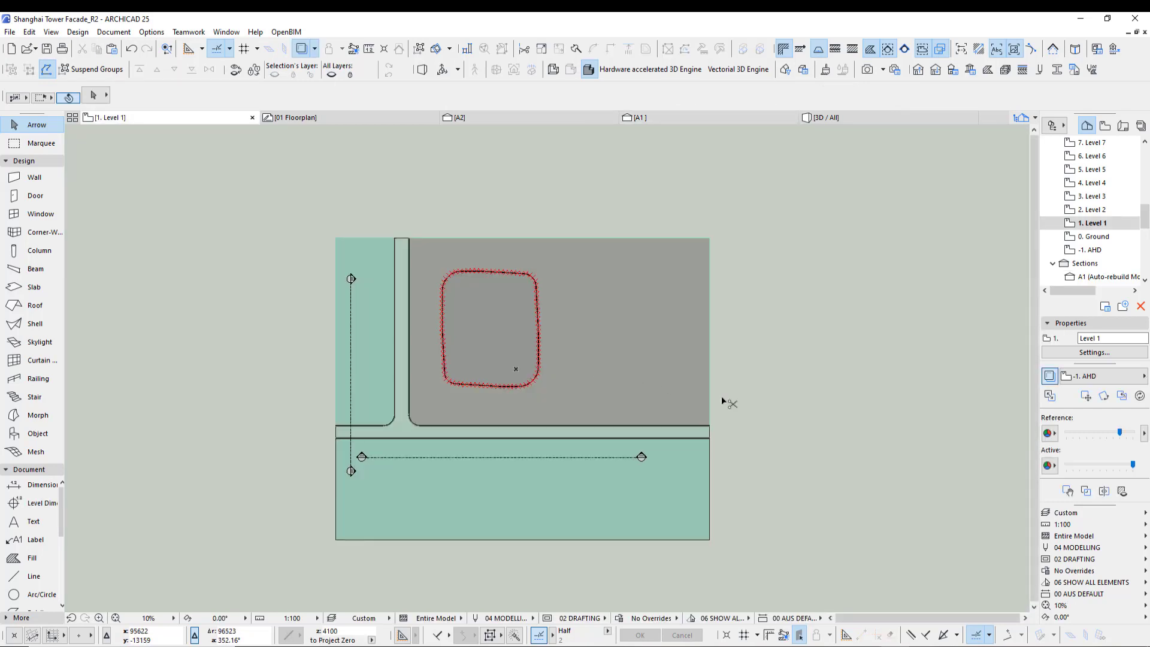
pyautogui.hotkey('ctrl', 'v')
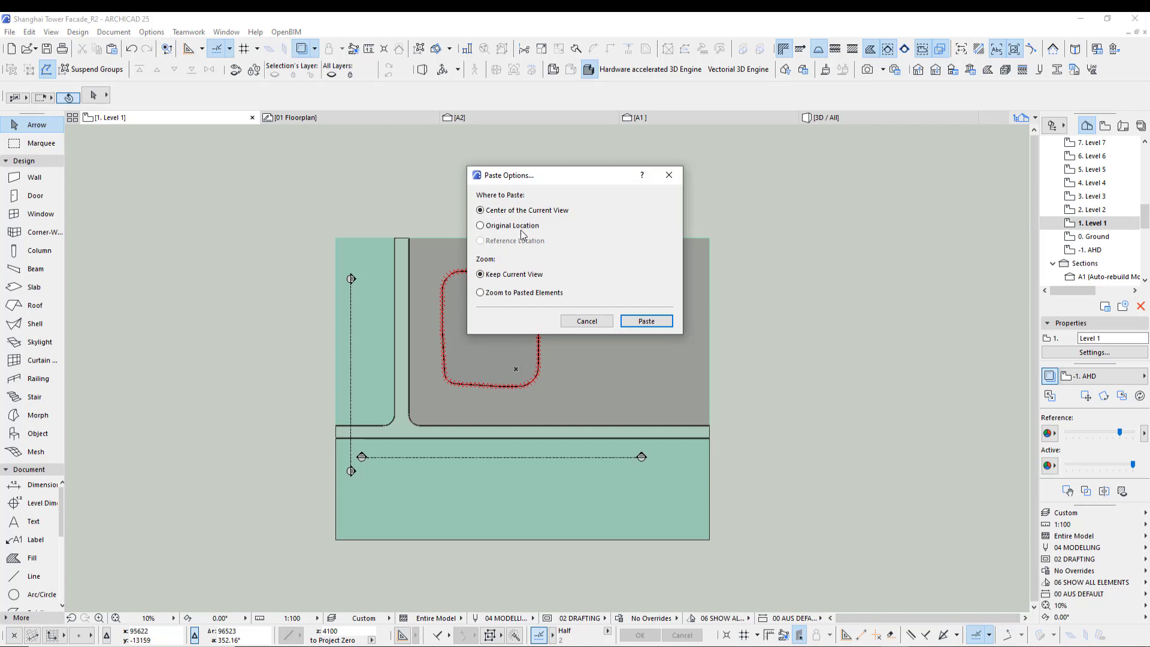
pyautogui.click(647, 324)
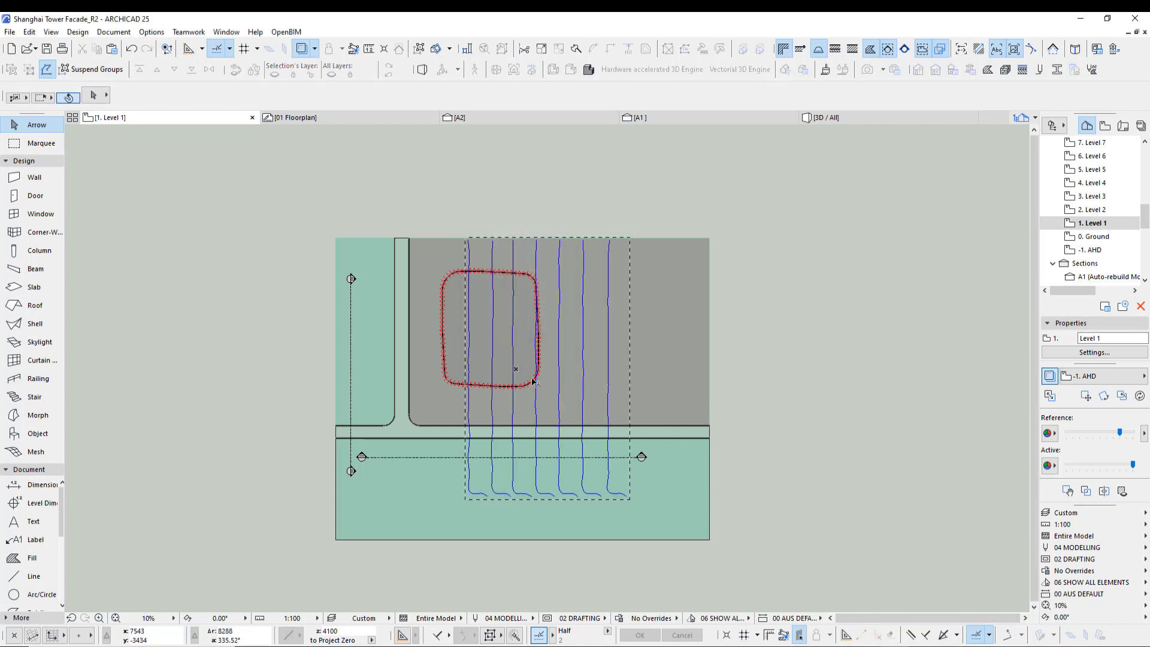
pyautogui.click(849, 407)
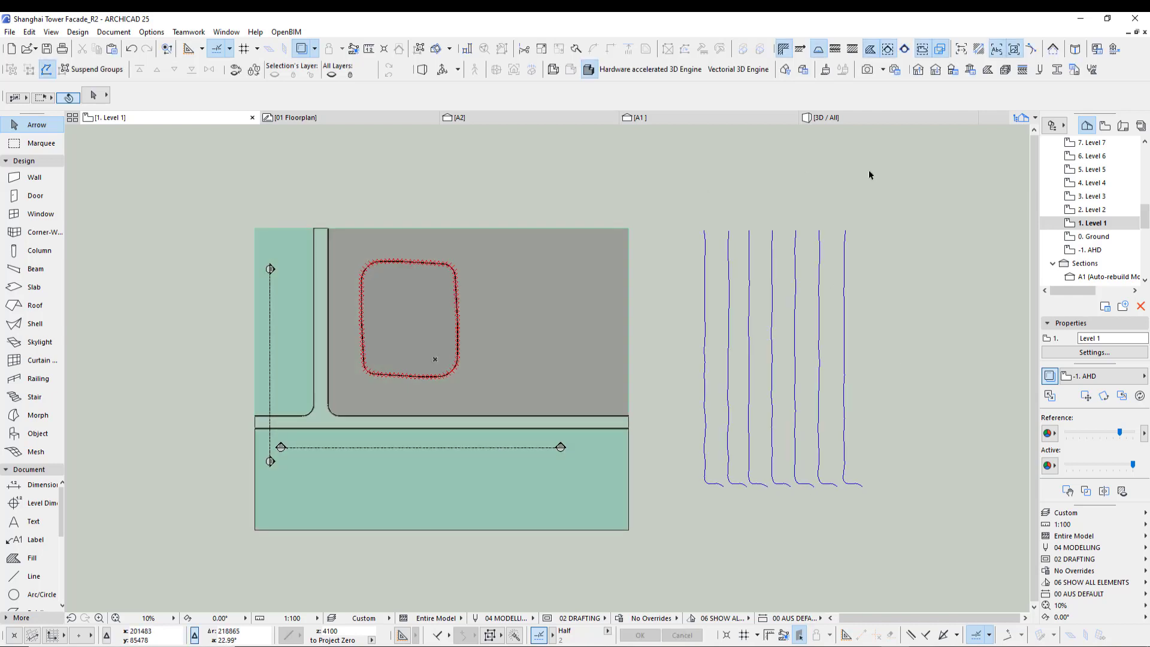
pyautogui.click(1057, 70)
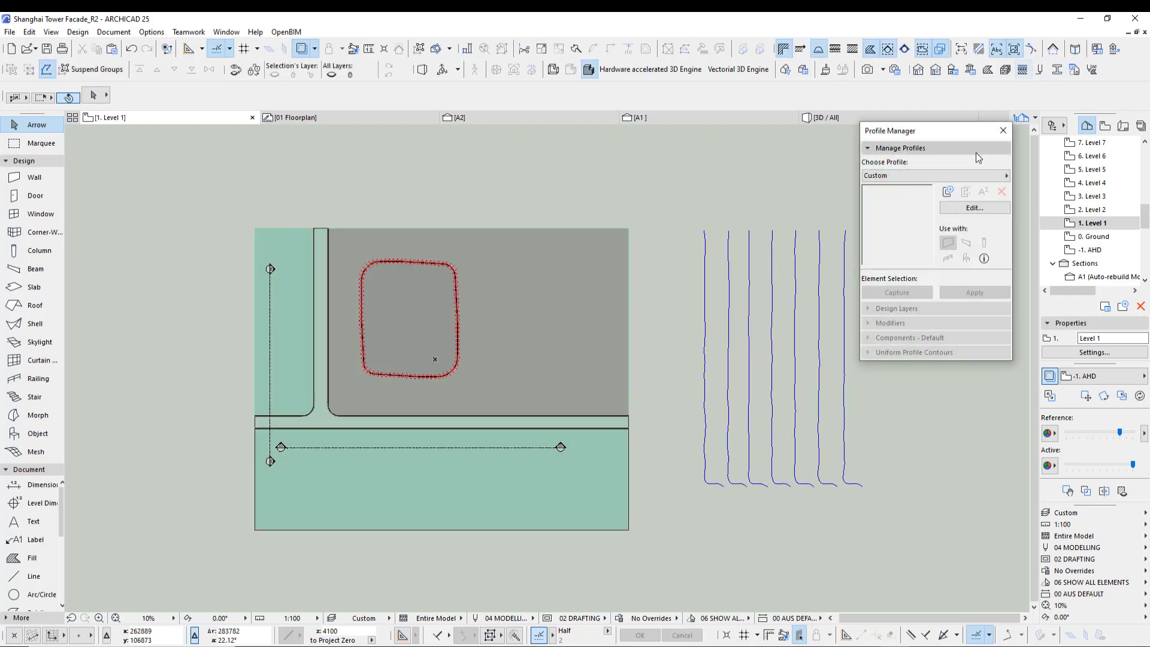
pyautogui.click(991, 176)
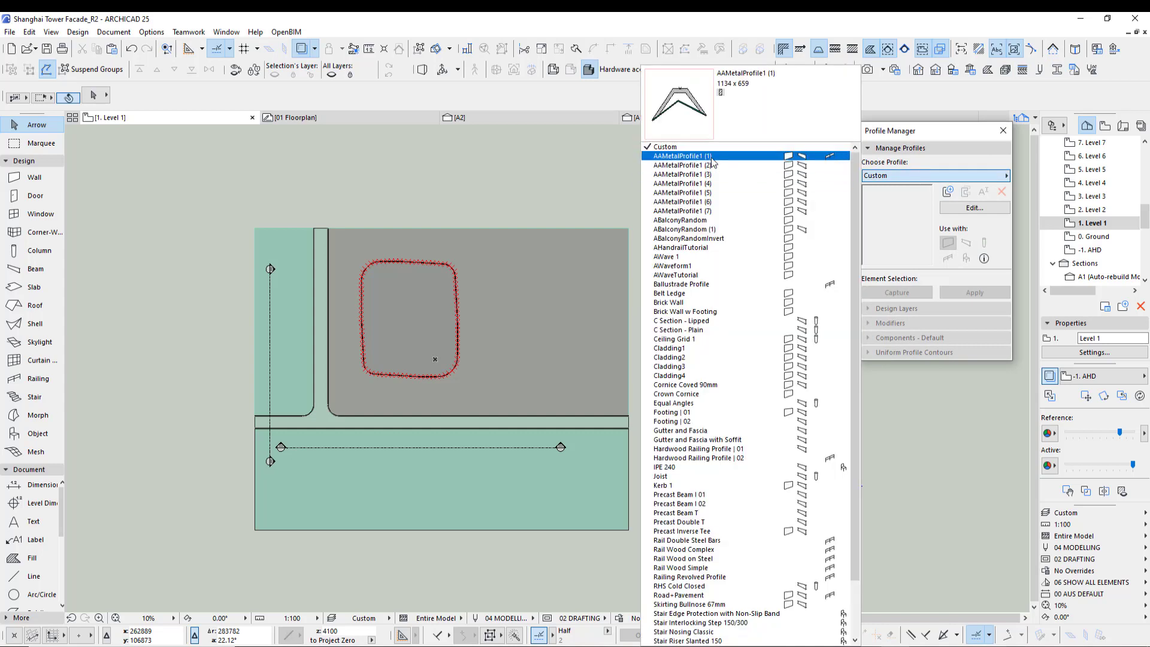
pyautogui.click(1003, 130)
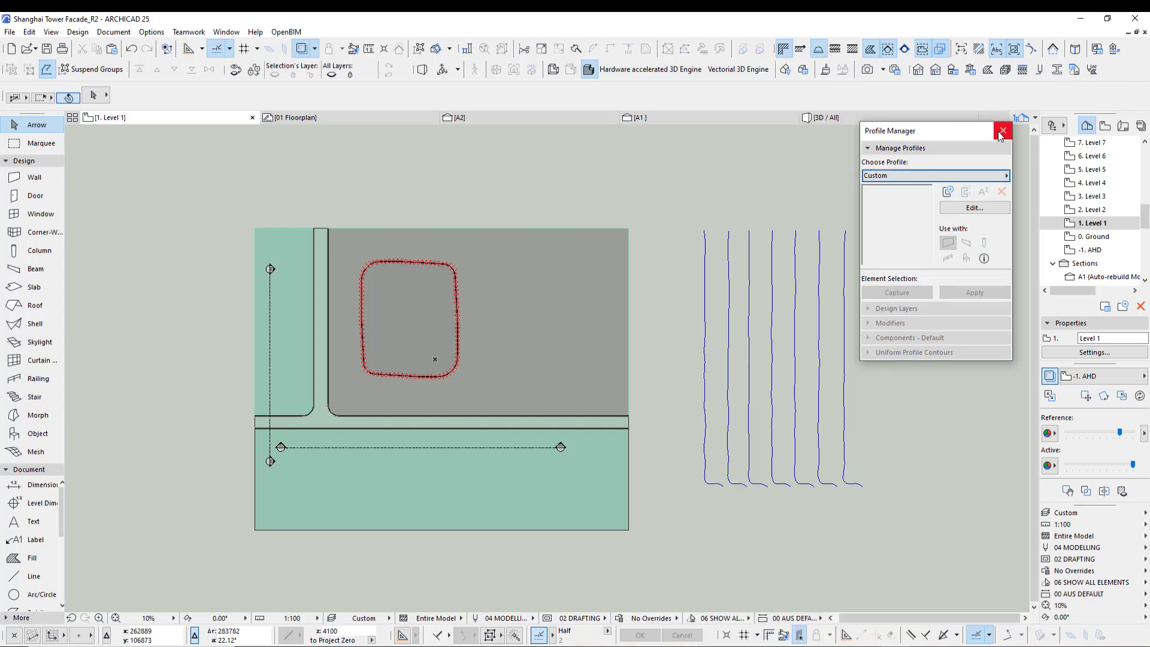
pyautogui.click(1003, 130)
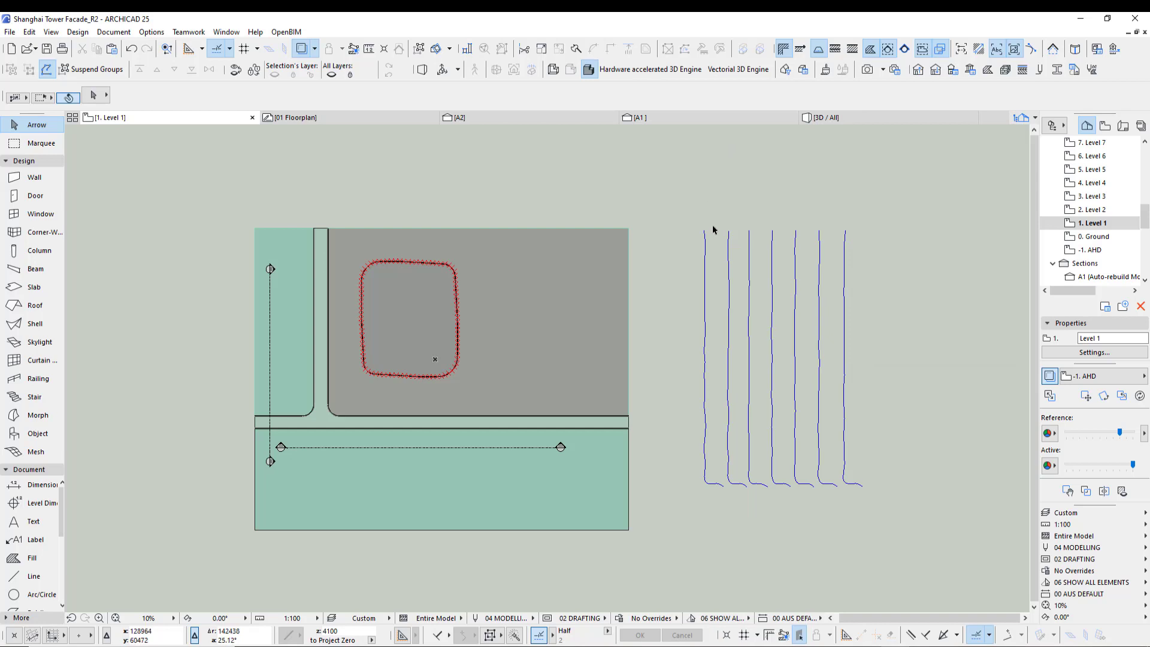
# - Open the Profile Manager and edit the AAMetalProfile1 (1) profile in the profile editor
pyautogui.click(1058, 70)
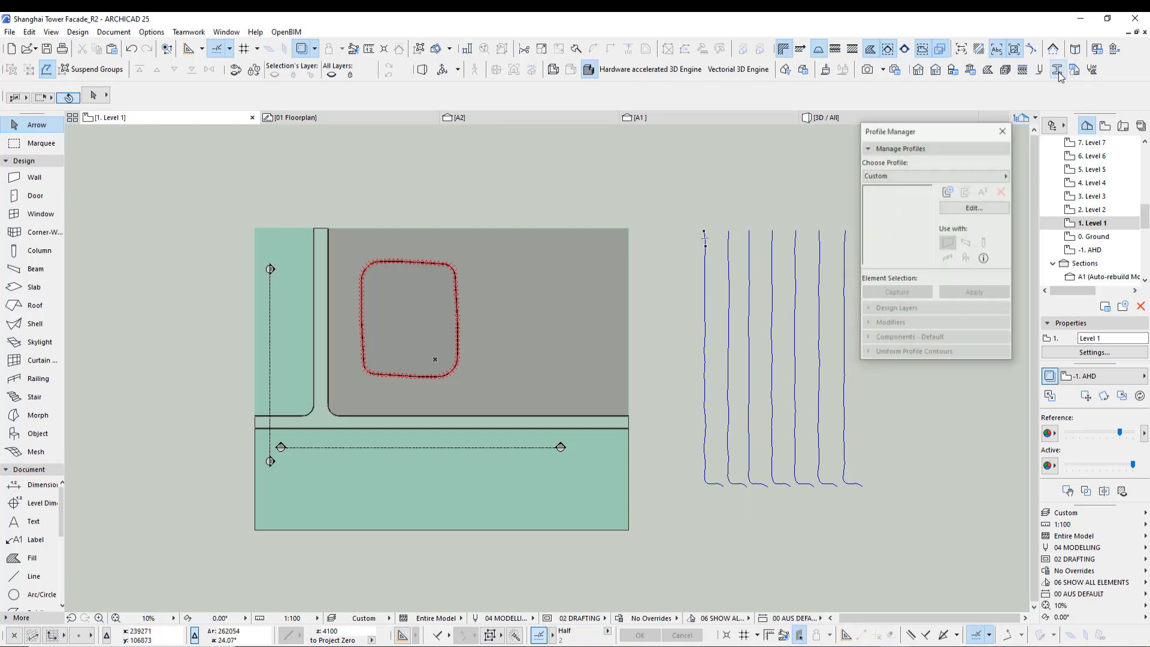
pyautogui.click(973, 209)
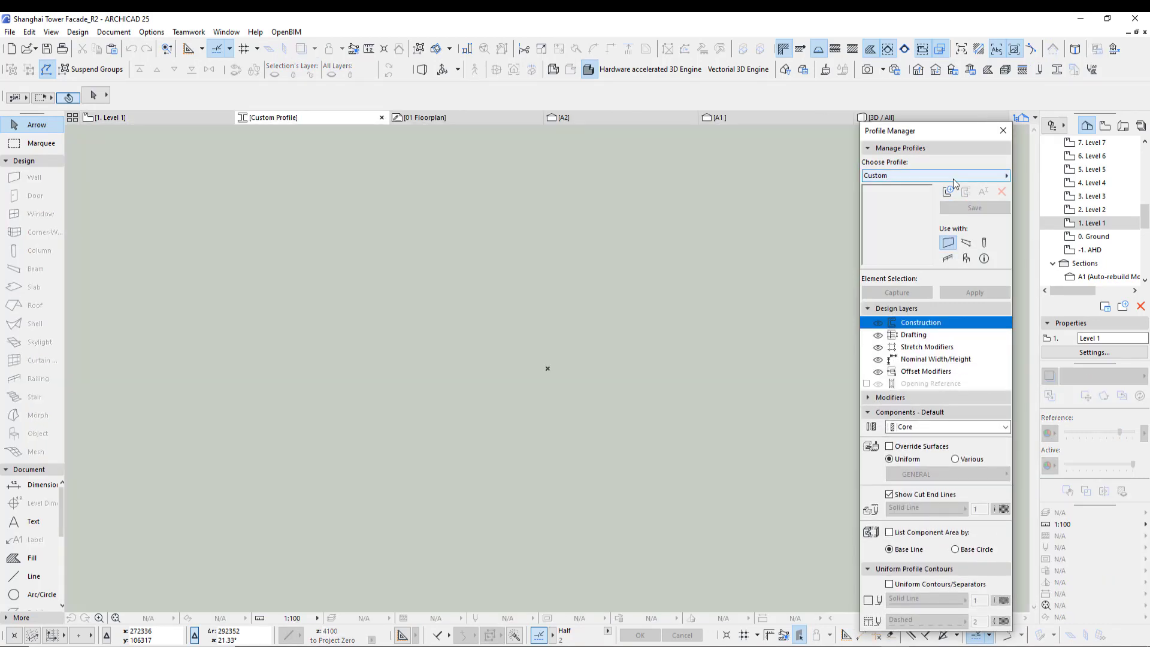
pyautogui.click(953, 175)
pyautogui.click(709, 157)
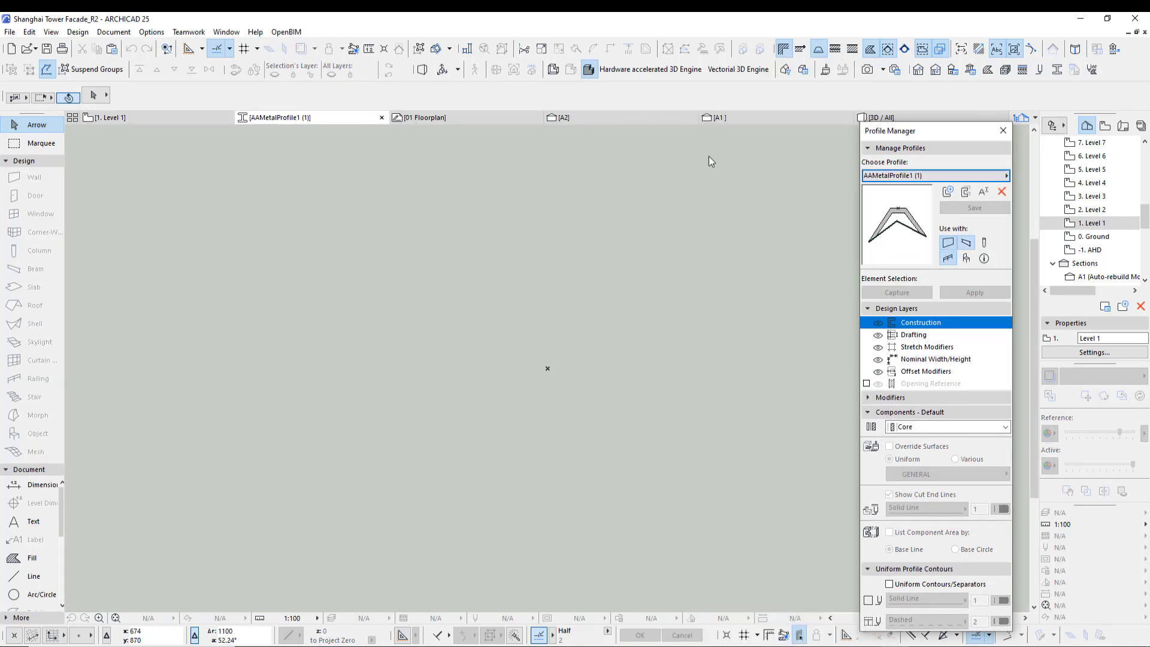
pyautogui.scroll(-3, 672, 322)
pyautogui.moveTo(684, 335); pyautogui.dragTo(535, 333, button='middle')
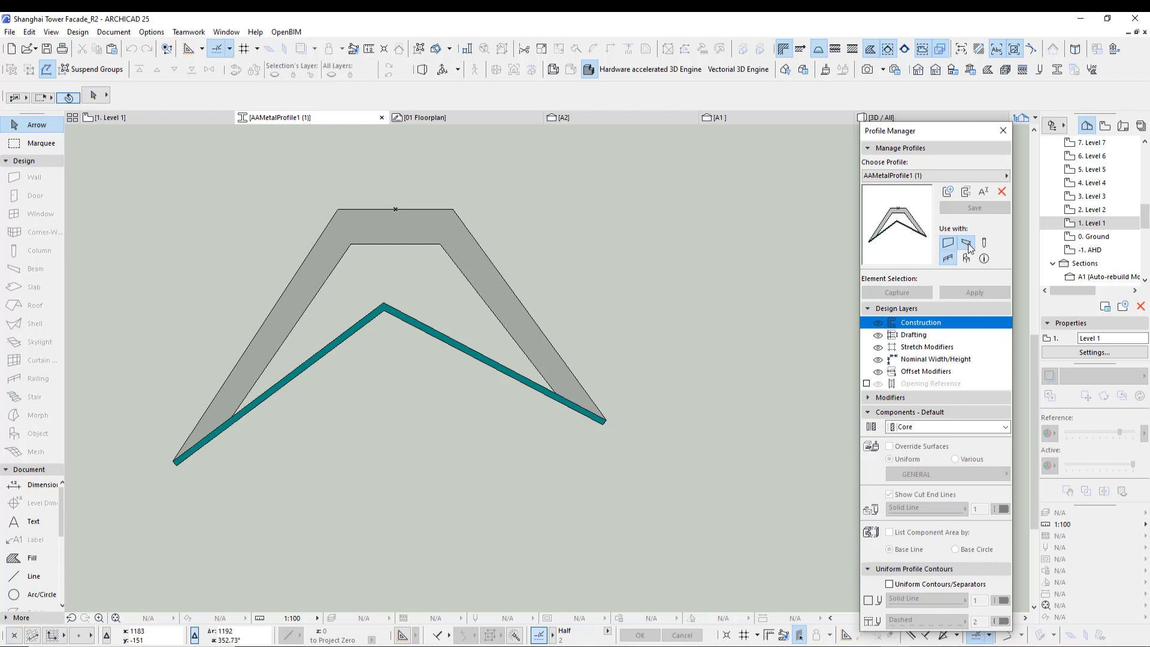
# - Close the Profile Manager and set the default beam segment to the custom profile AAMetalProfile1 (1)
pyautogui.click(1003, 131)
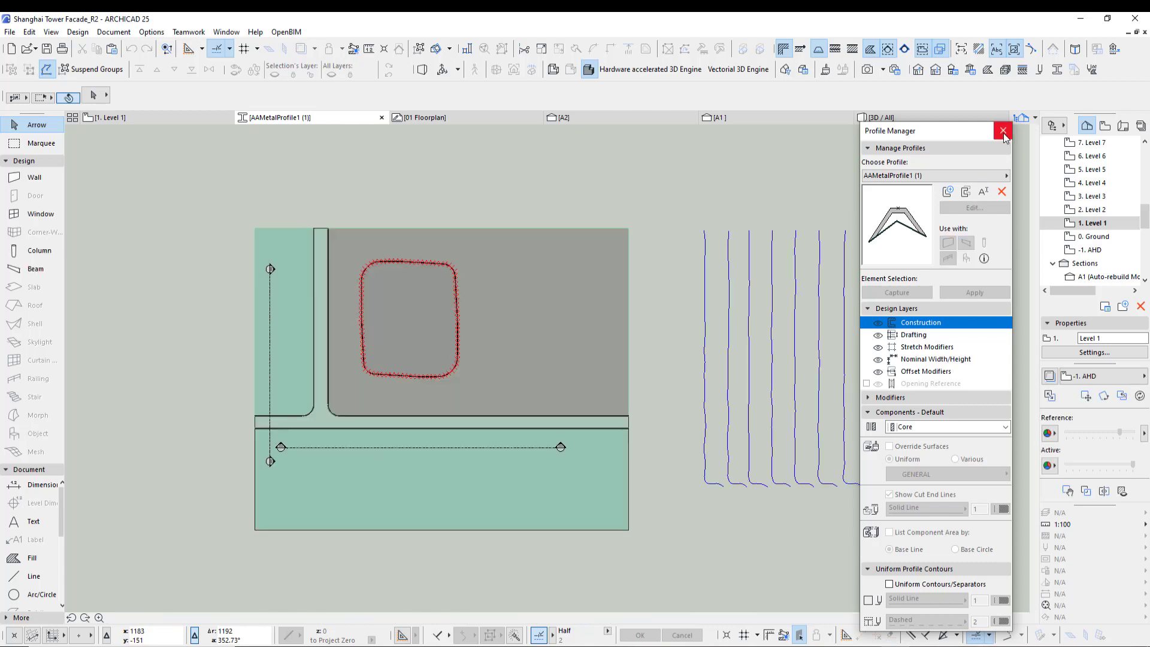
pyautogui.doubleClick(35, 269)
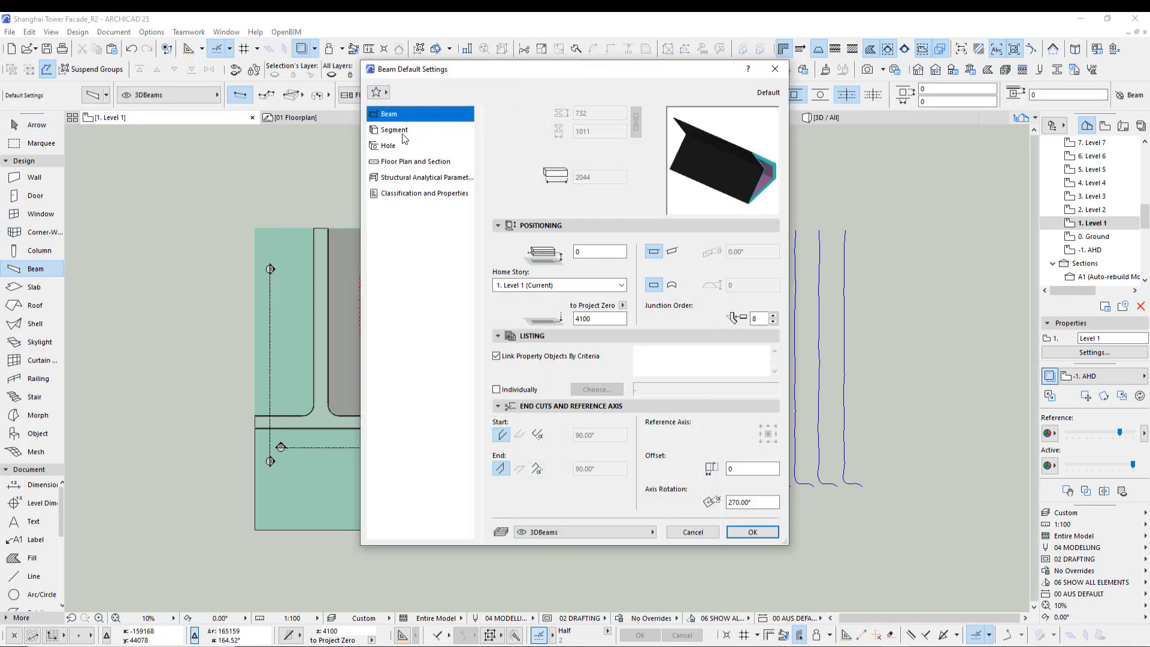
pyautogui.click(402, 132)
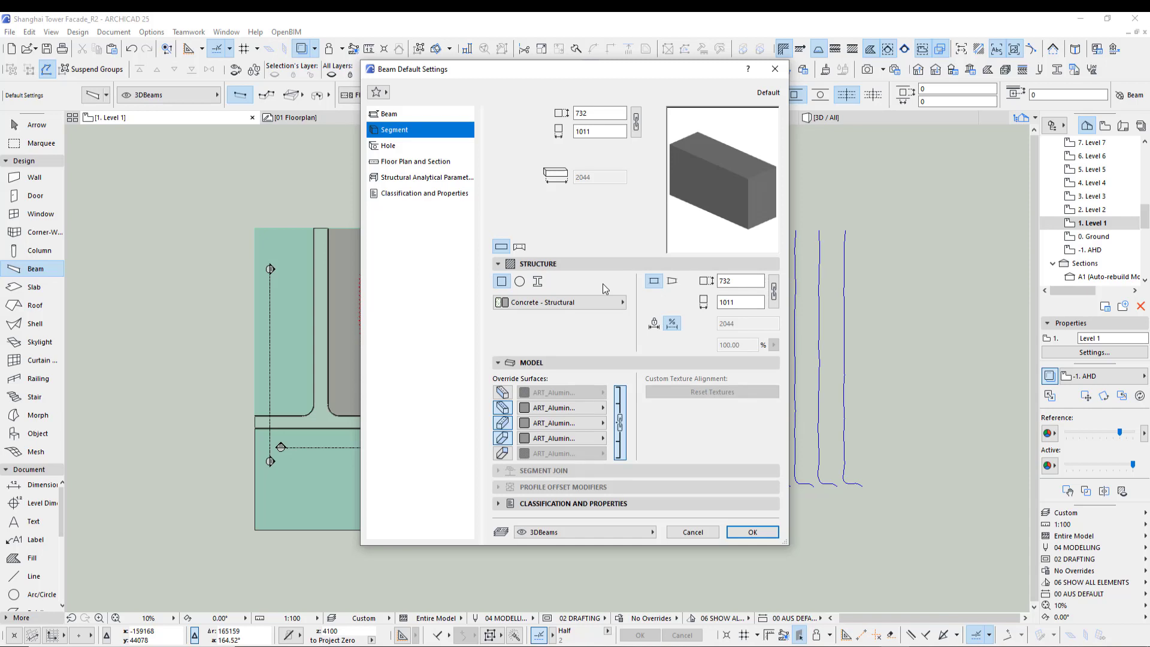
pyautogui.click(519, 282)
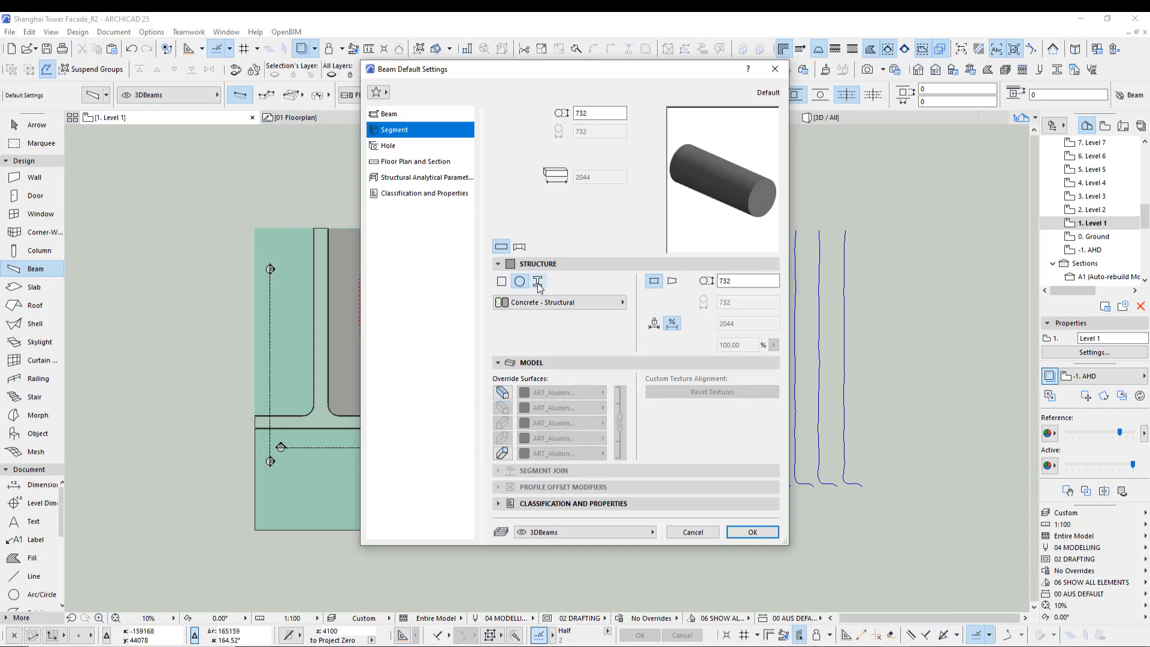
pyautogui.click(539, 285)
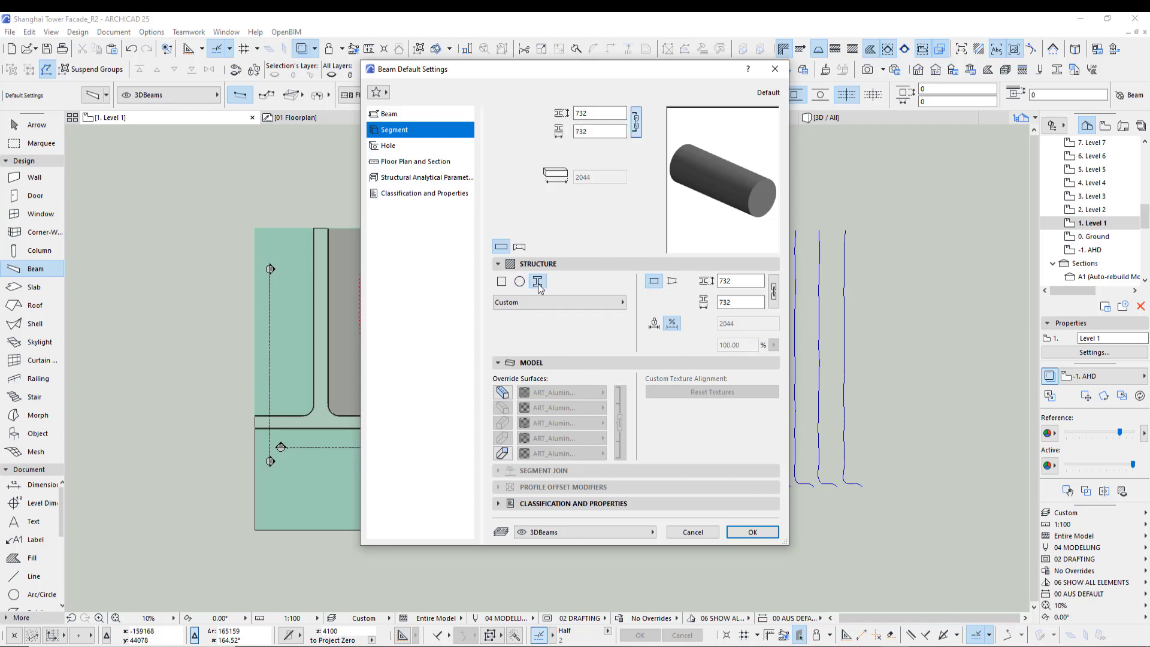
pyautogui.click(556, 303)
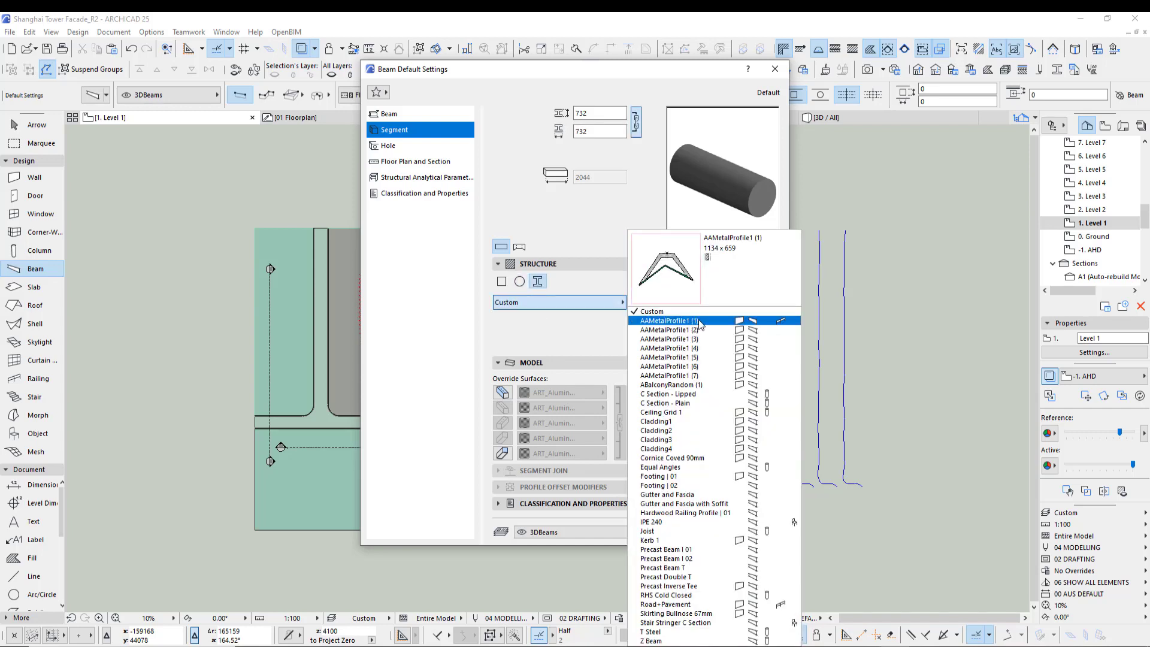
pyautogui.click(671, 321)
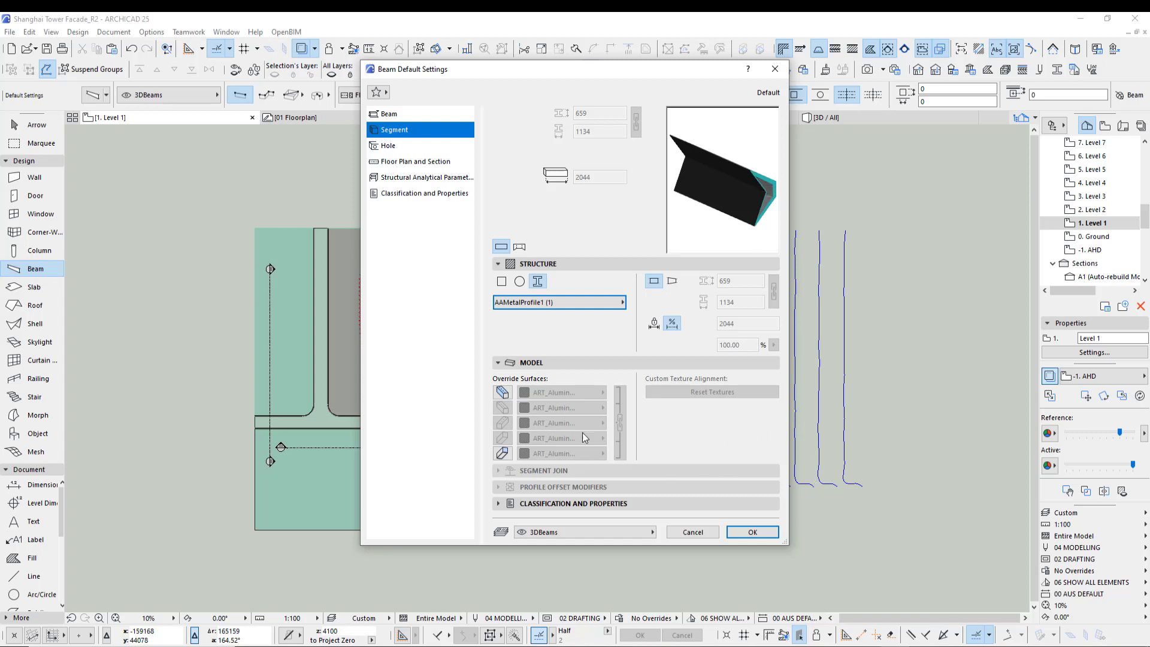
pyautogui.click(504, 393)
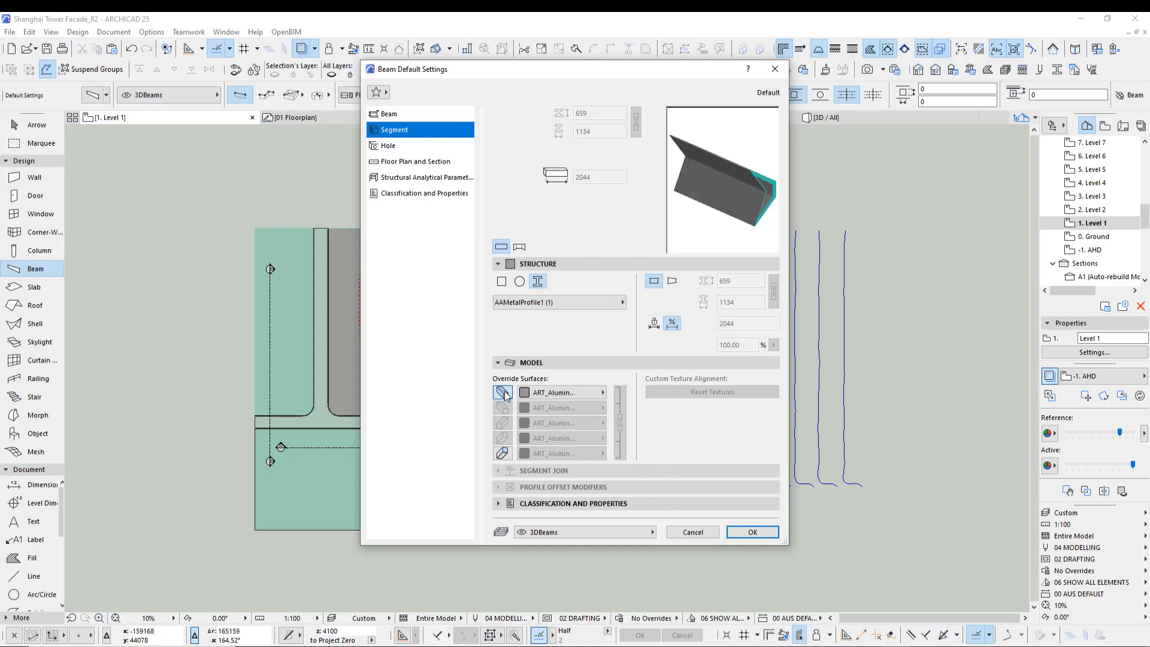
pyautogui.click(502, 454)
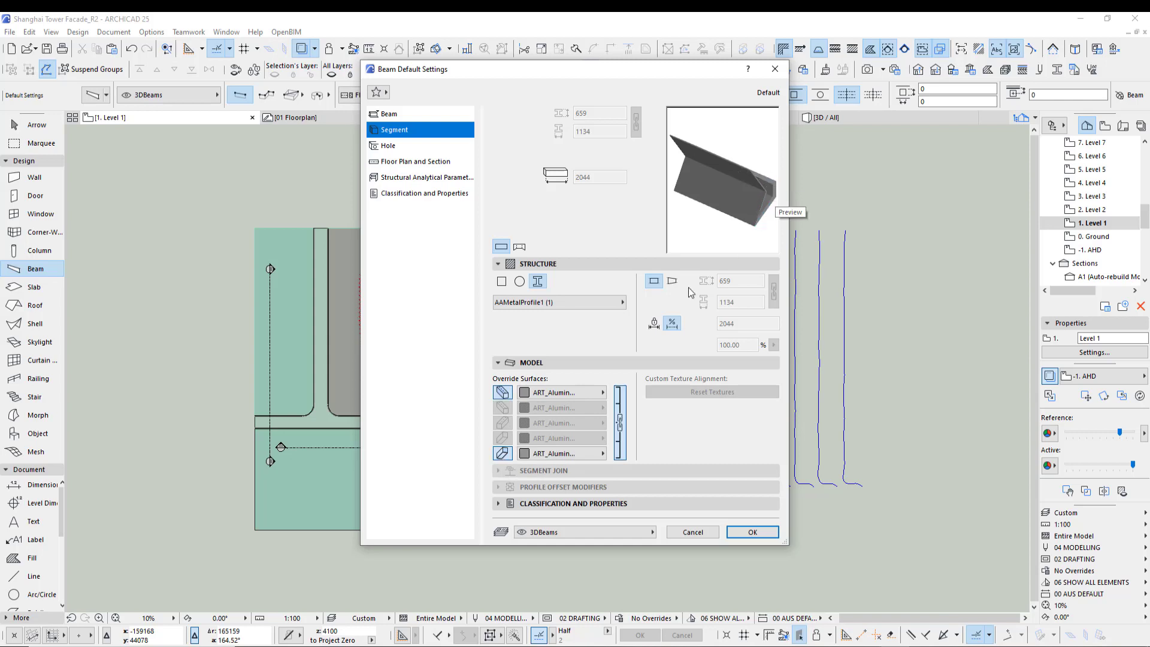
pyautogui.click(504, 392)
pyautogui.click(502, 454)
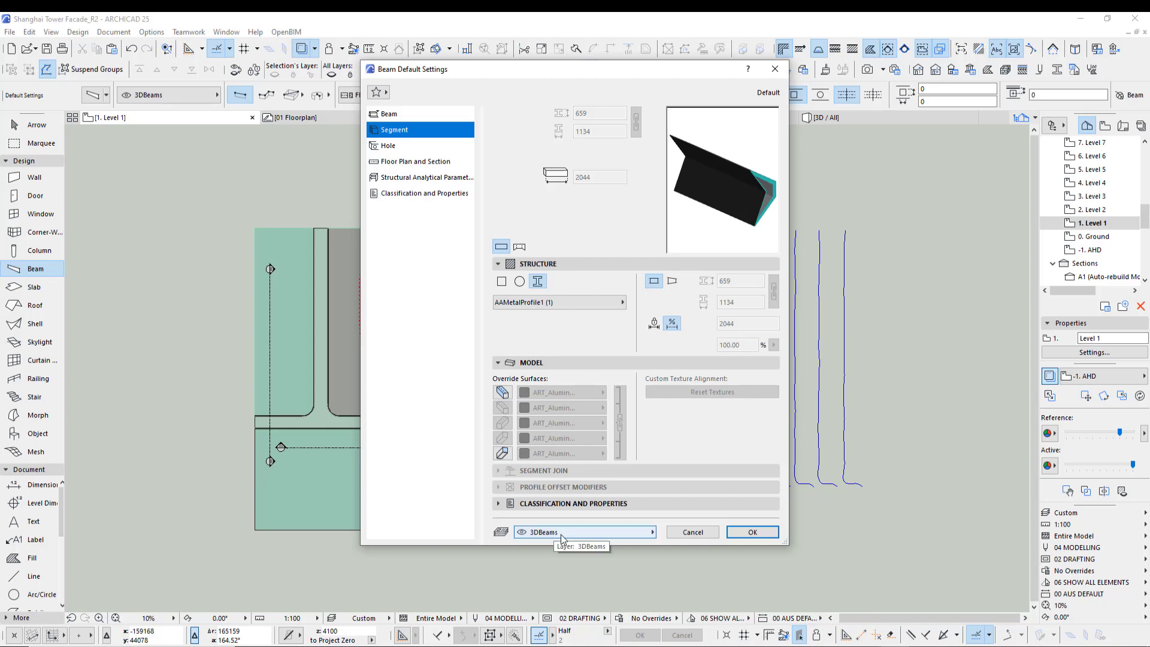
# - Place a profiled beam along the leftmost facade spline in the plan and check it in 3D
pyautogui.click(748, 531)
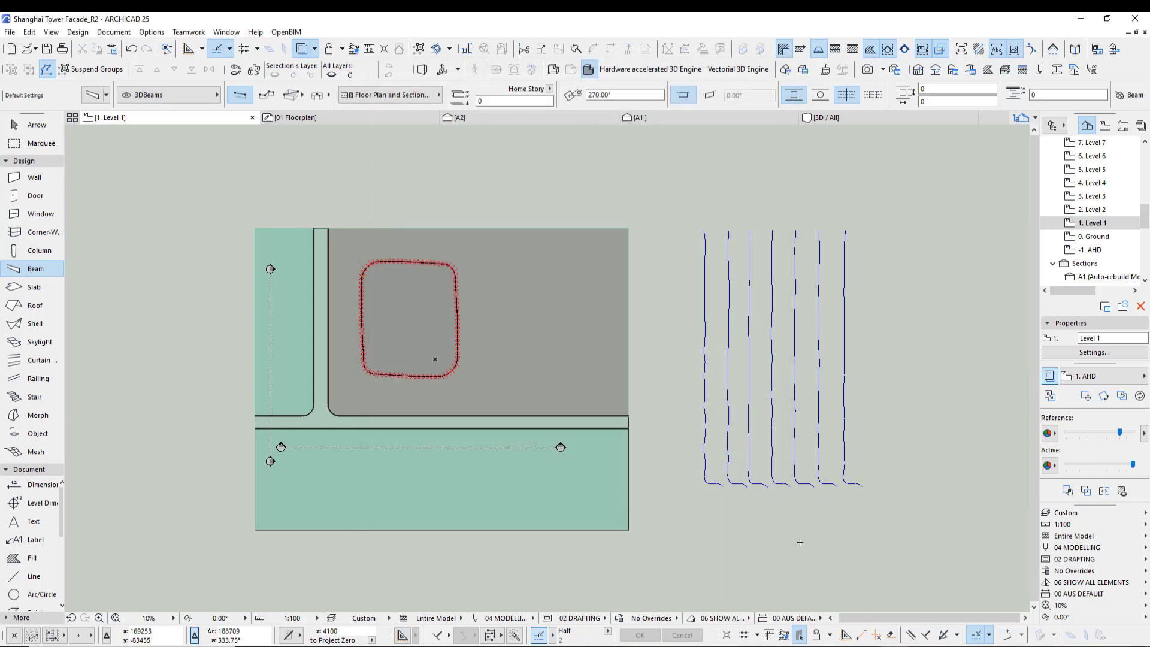
pyautogui.moveTo(786, 538); pyautogui.dragTo(636, 513, button='middle')
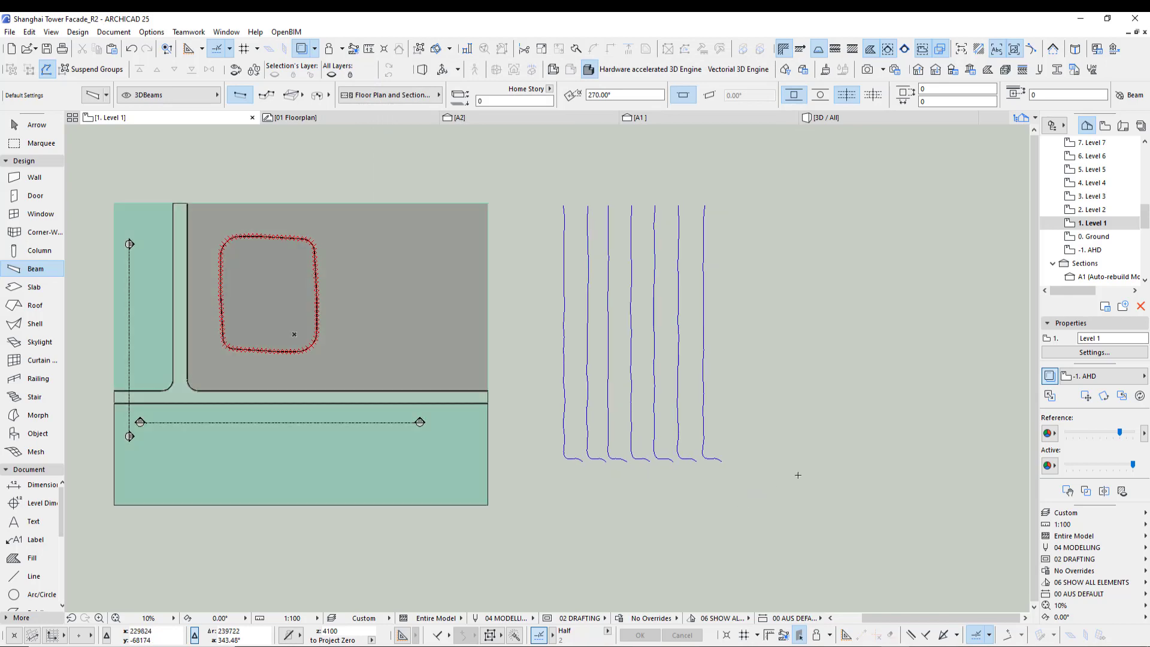
pyautogui.scroll(2, 557, 425)
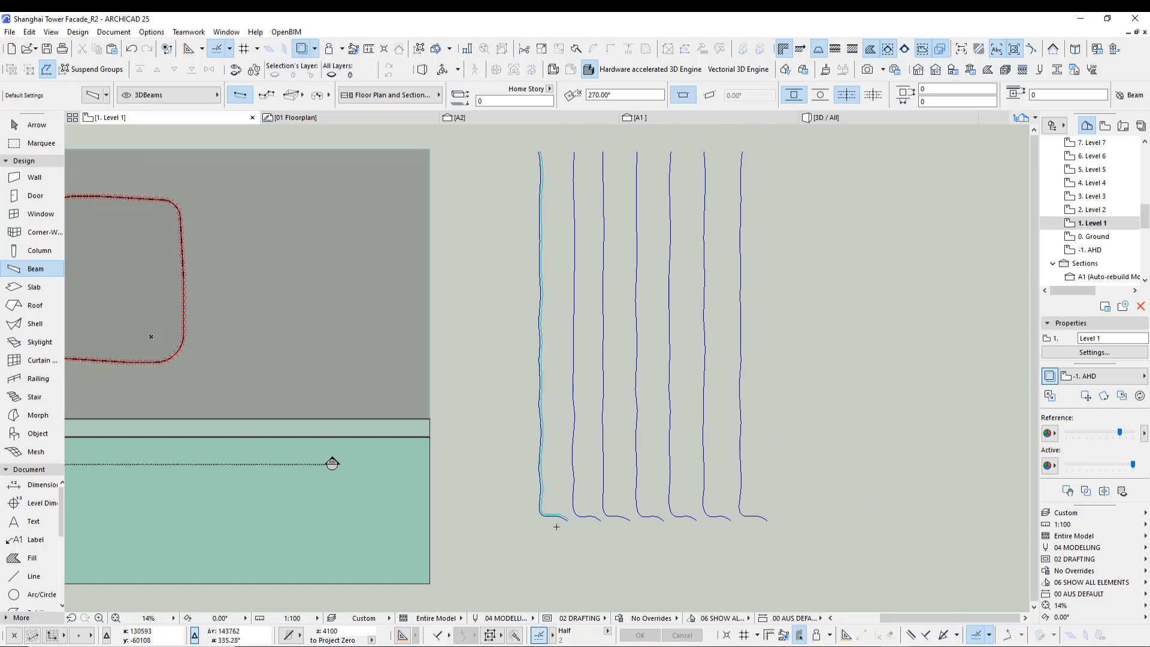
pyautogui.scroll(4, 563, 525)
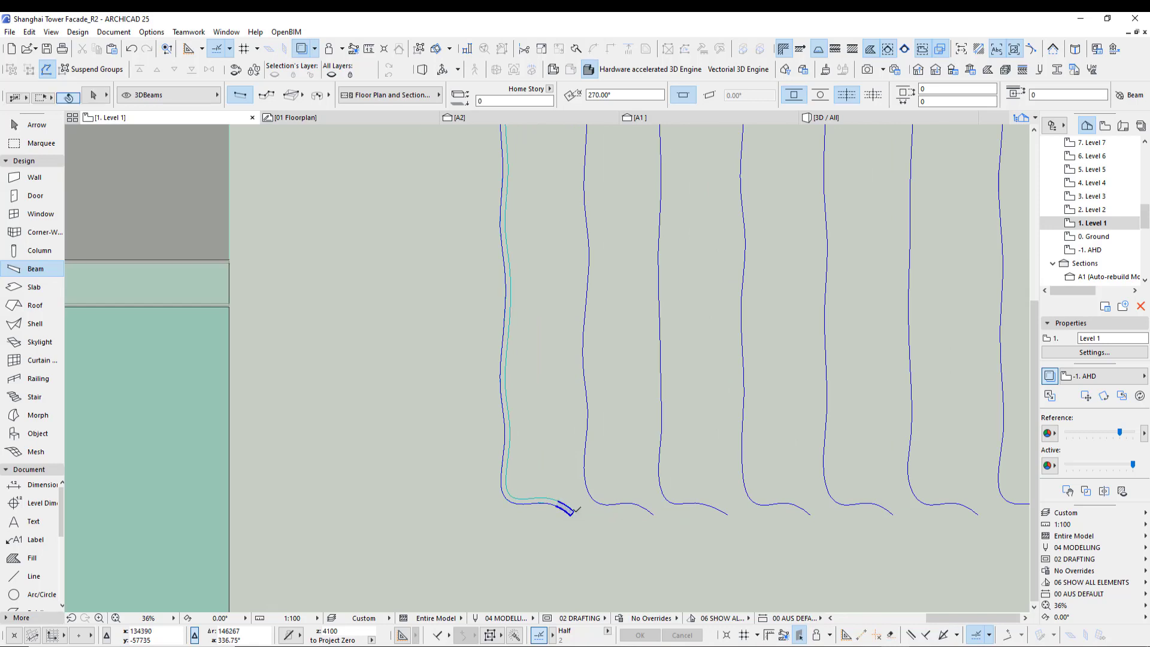
pyautogui.keyDown('shift'); pyautogui.click(570, 512); pyautogui.keyUp('shift')
pyautogui.press('F5')
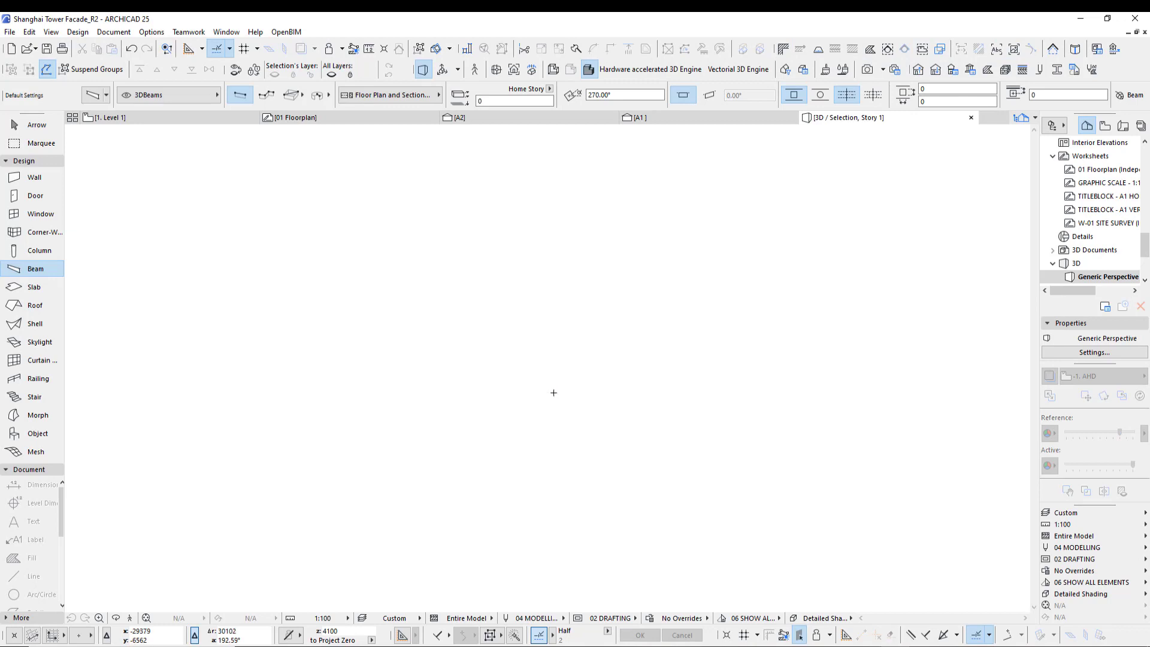
pyautogui.scroll(2, 603, 357)
pyautogui.press('o')
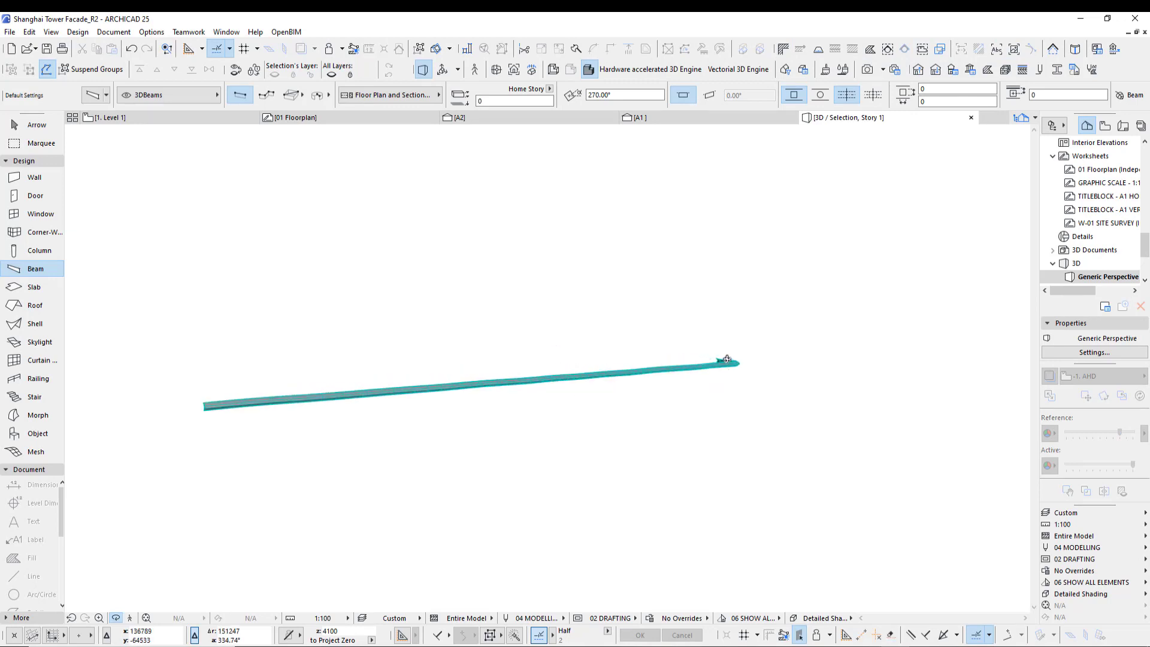
pyautogui.moveTo(726, 359)
pyautogui.mouseDown()
pyautogui.moveTo(308, 429)
pyautogui.moveTo(449, 423)
pyautogui.moveTo(496, 372)
pyautogui.moveTo(449, 506)
pyautogui.moveTo(376, 439)
pyautogui.moveTo(423, 491)
pyautogui.moveTo(539, 451)
pyautogui.moveTo(526, 467)
pyautogui.moveTo(361, 466)
pyautogui.moveTo(267, 433)
pyautogui.moveTo(264, 379)
pyautogui.moveTo(480, 510)
pyautogui.moveTo(545, 513)
pyautogui.moveTo(573, 469)
pyautogui.moveTo(546, 369)
pyautogui.mouseUp()
pyautogui.press('F2')
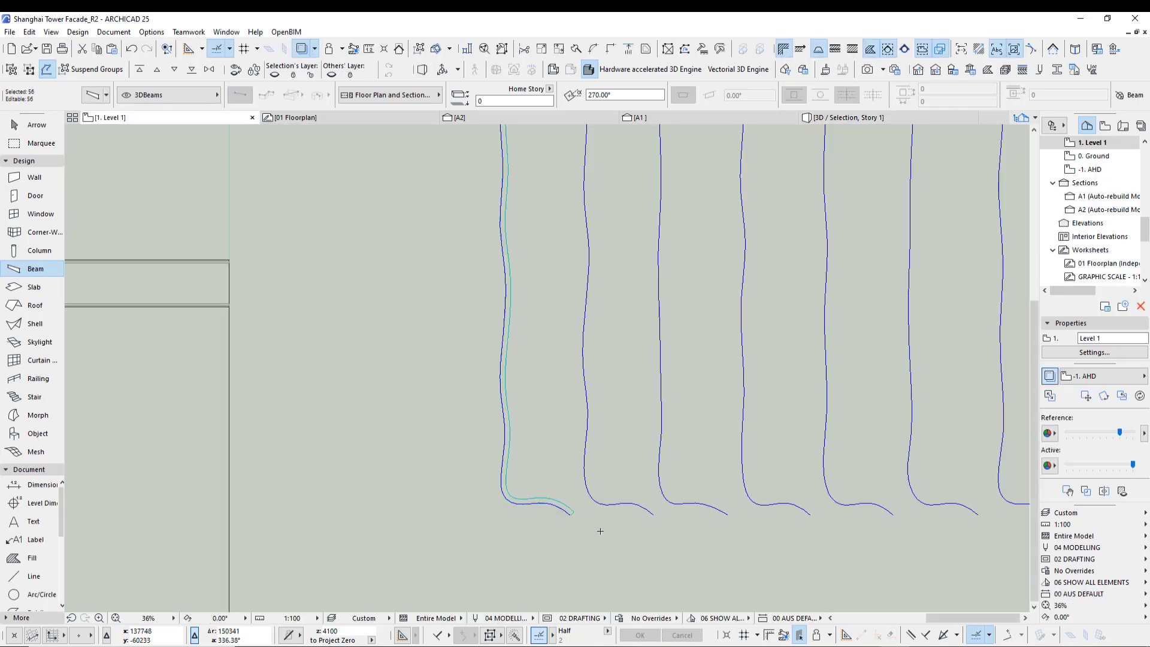
# - Switch the default beam profile to AAMetalProfile1 (2) and place a beam along the second facade spline
pyautogui.scroll(-6, 600, 530)
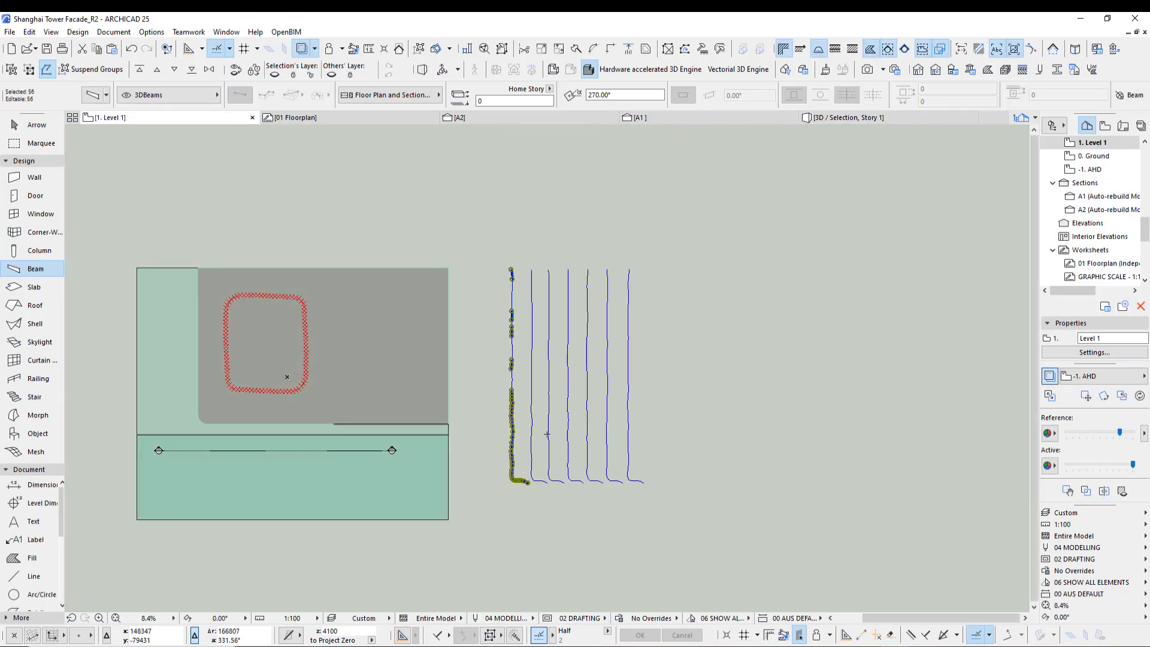
pyautogui.press('Escape')
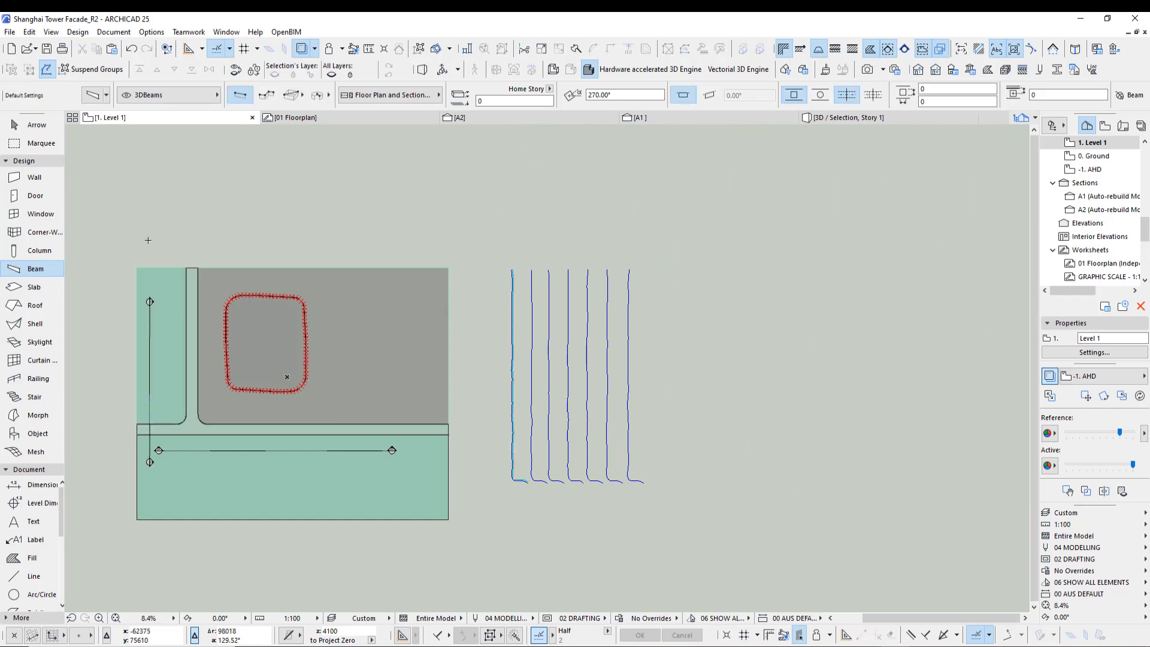
pyautogui.doubleClick(51, 272)
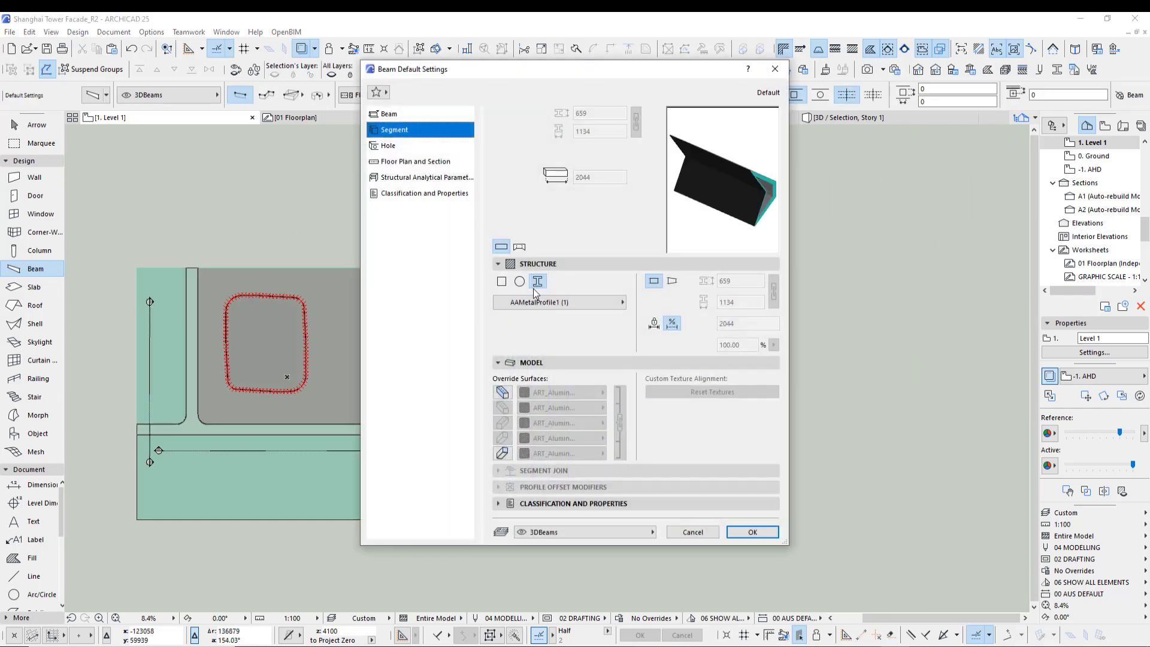
pyautogui.click(546, 303)
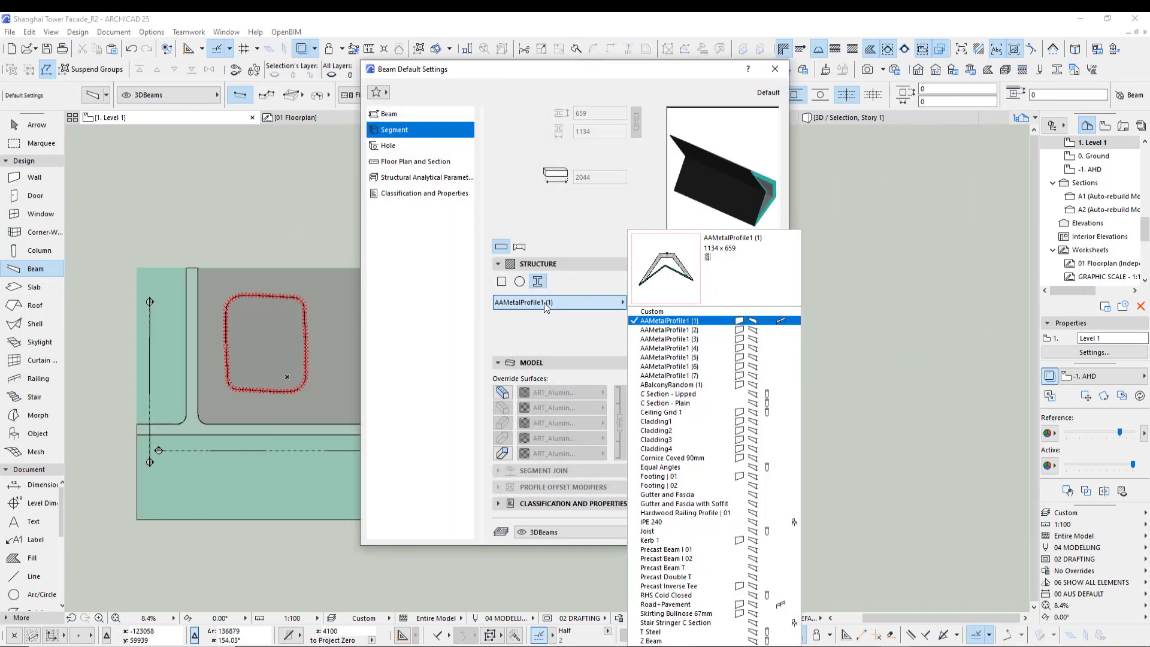
pyautogui.click(696, 330)
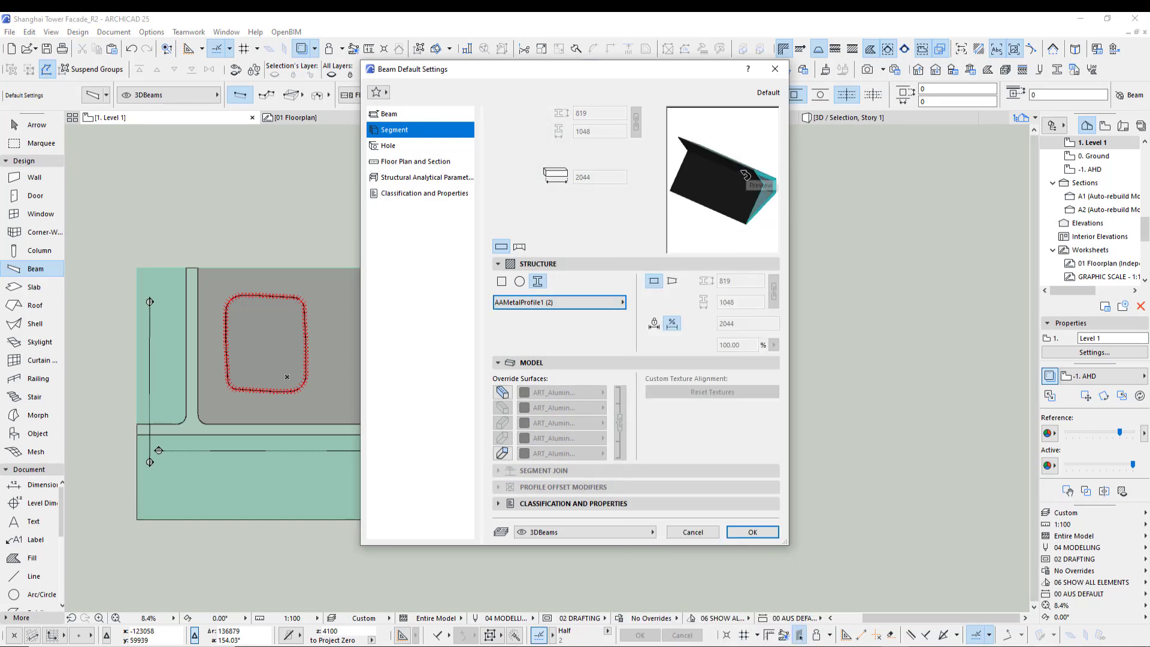
pyautogui.click(750, 532)
pyautogui.scroll(3, 541, 482)
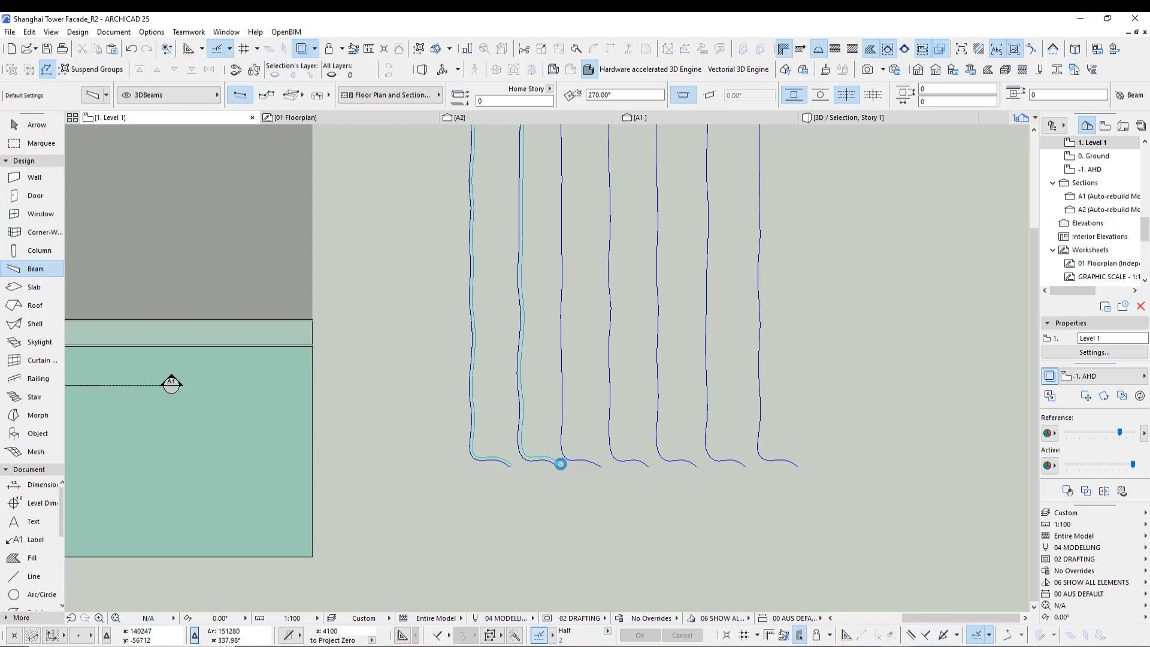
pyautogui.keyDown('shift'); pyautogui.click(556, 465); pyautogui.keyUp('shift')
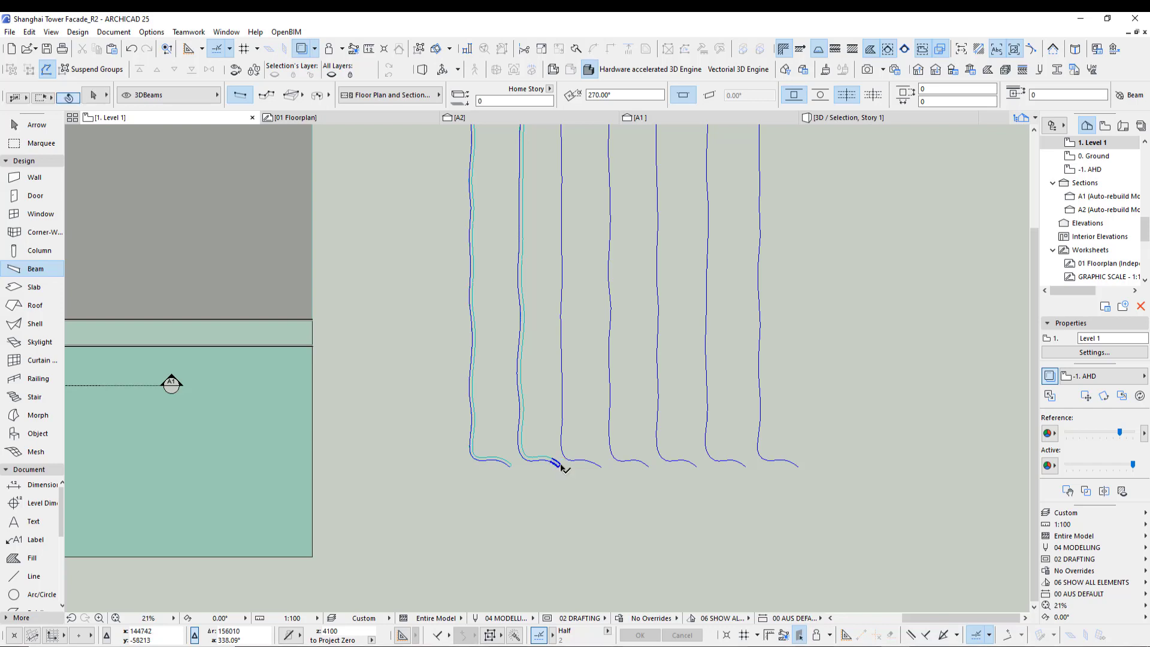
# - Select both facade beams and inspect them in the 3D window
pyautogui.keyDown('shift'); pyautogui.click(510, 465); pyautogui.keyUp('shift')
pyautogui.press('F5')
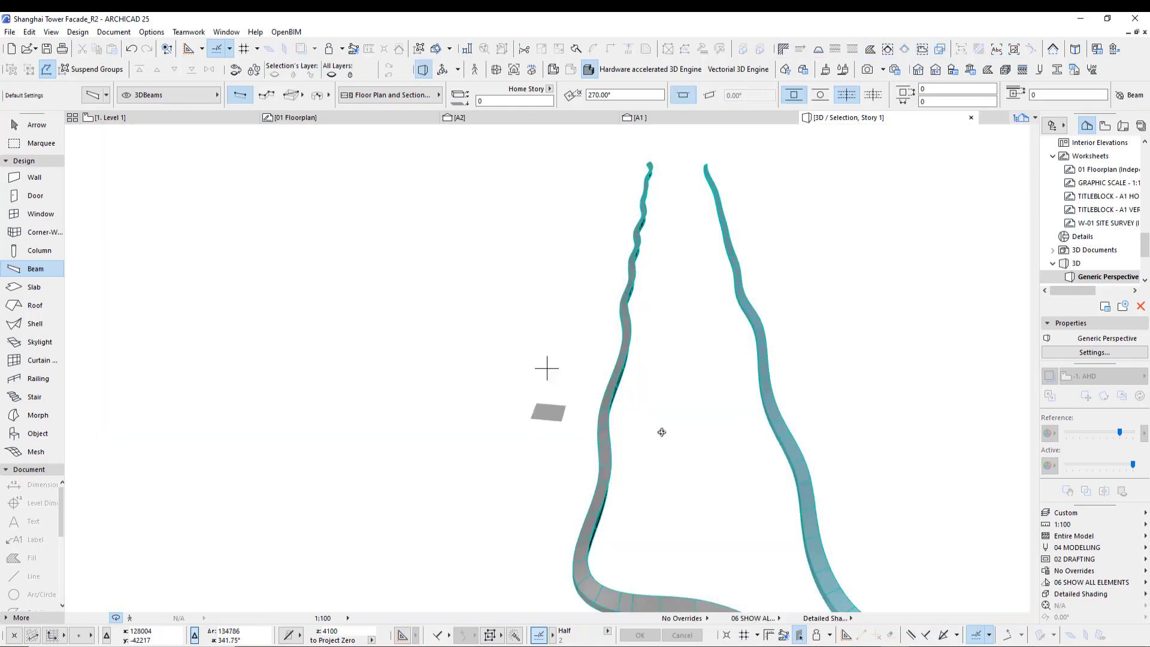
pyautogui.moveTo(661, 432); pyautogui.dragTo(488, 370)
pyautogui.keyDown('shift'); pyautogui.moveTo(488, 370); pyautogui.dragTo(591, 507, button='middle'); pyautogui.keyUp('shift')
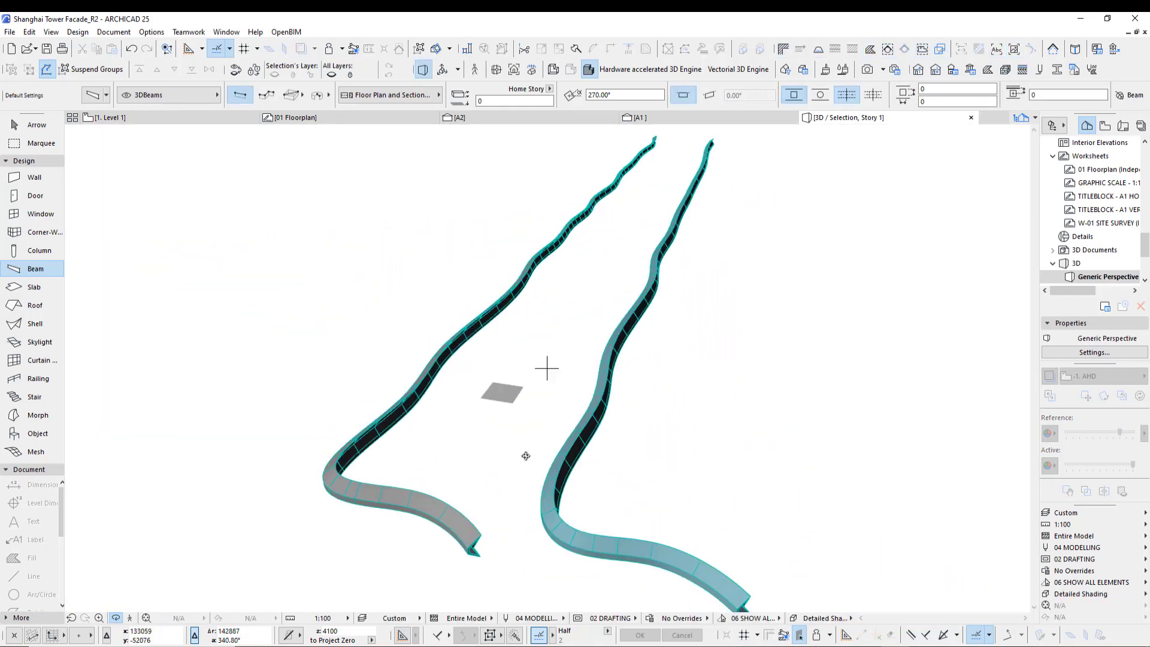
pyautogui.moveTo(530, 443); pyautogui.dragTo(410, 407, button='middle')
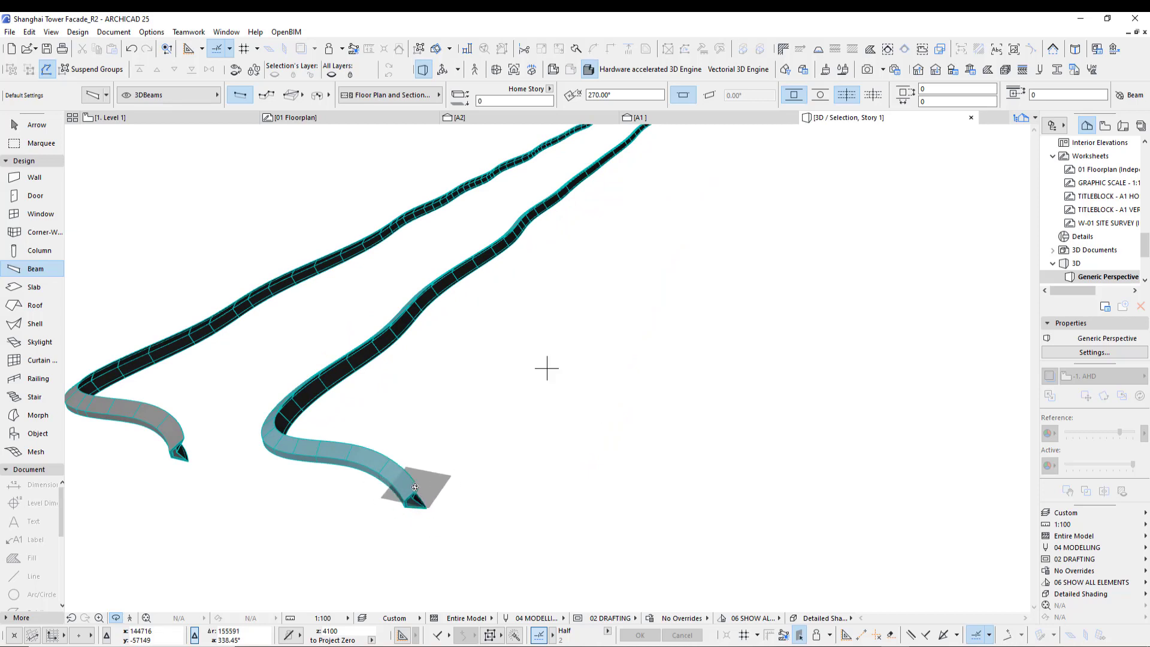
pyautogui.scroll(-5, 377, 418)
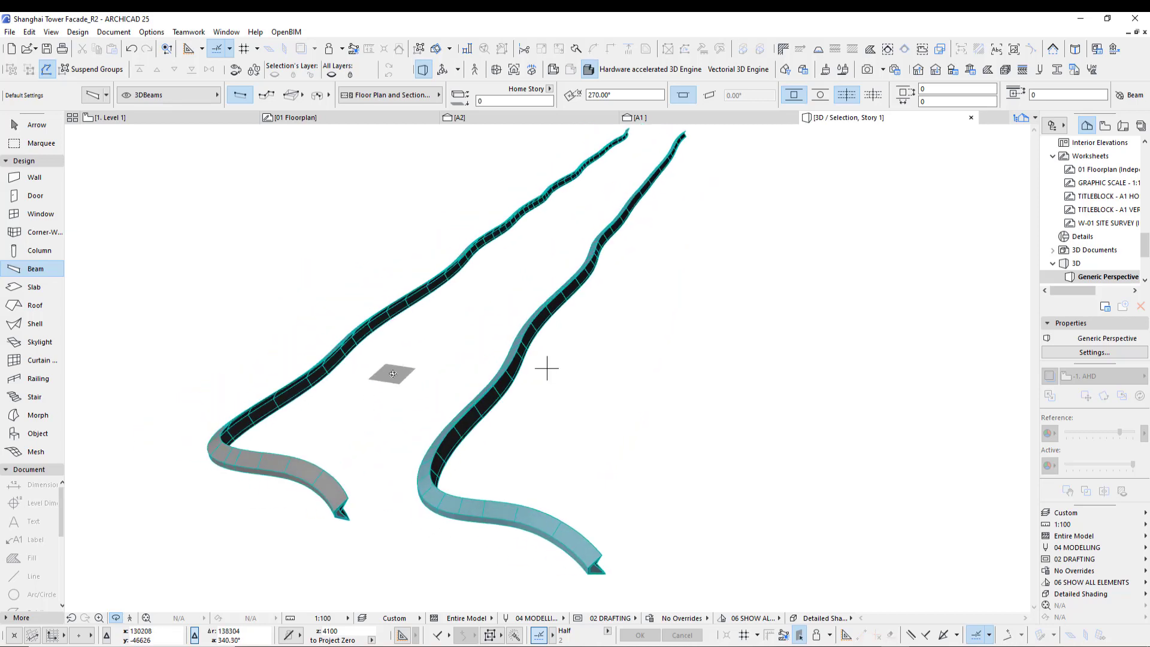
pyautogui.keyDown('shift'); pyautogui.moveTo(397, 358); pyautogui.dragTo(544, 367, button='middle'); pyautogui.keyUp('shift')
pyautogui.press('F2')
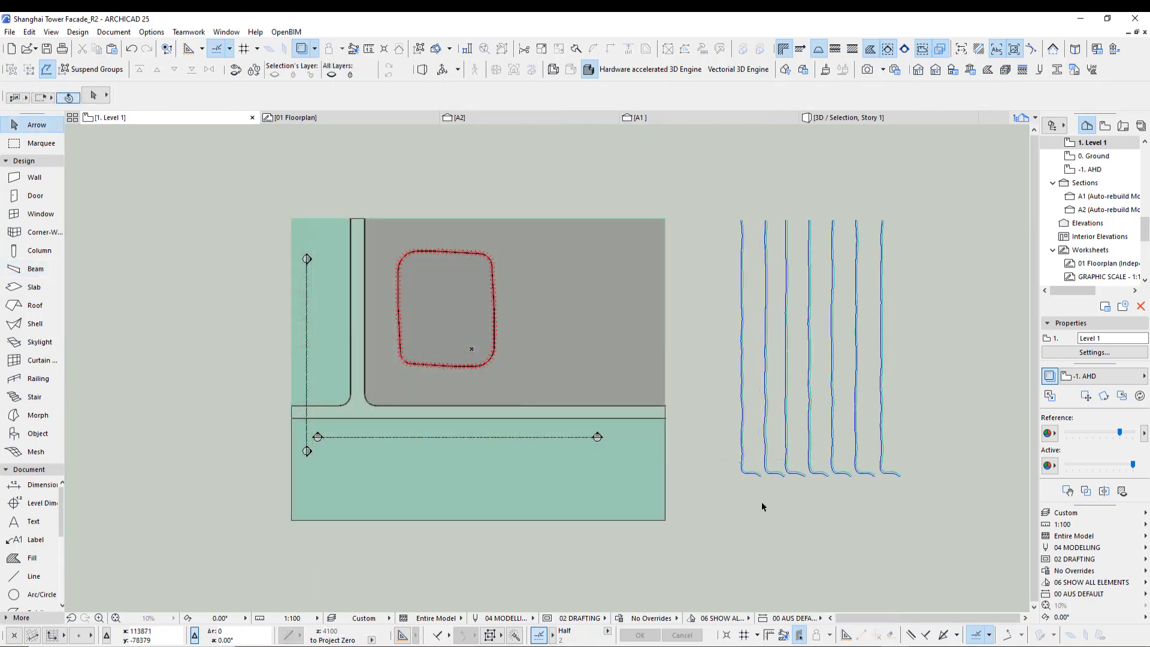
# - Select all seven facade beams, inspect them in 3D, then deselect and examine their bases in plan
pyautogui.moveTo(716, 520); pyautogui.dragTo(931, 442)
pyautogui.press('F5')
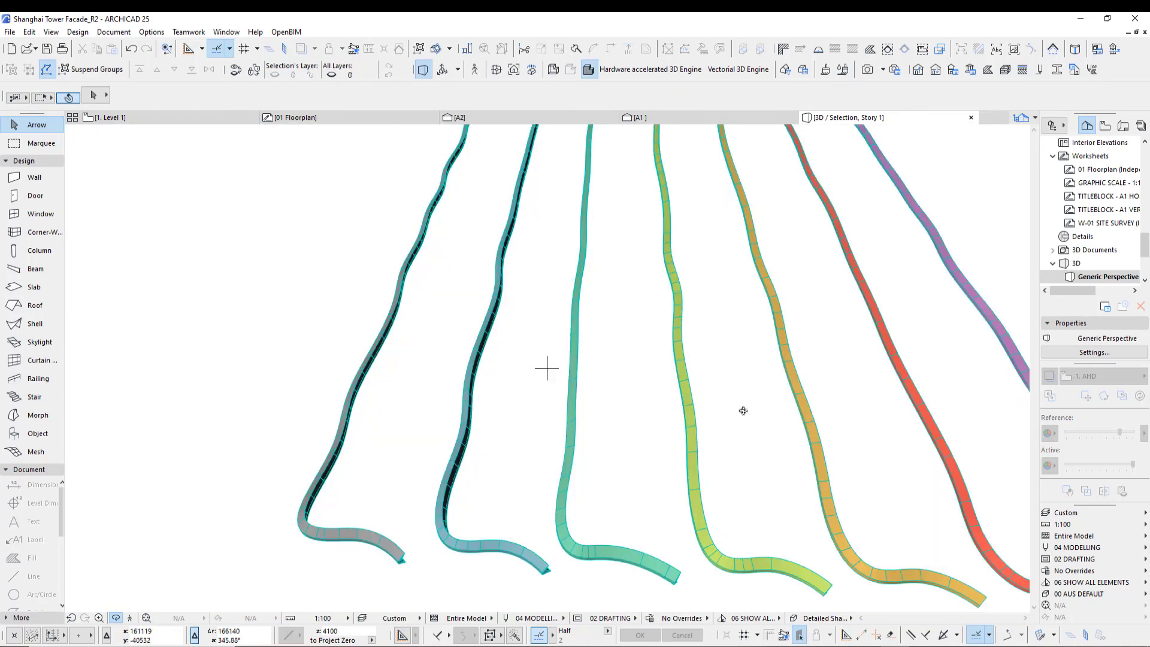
pyautogui.moveTo(742, 408); pyautogui.dragTo(559, 348, button='middle')
pyautogui.moveTo(650, 375); pyautogui.dragTo(736, 367)
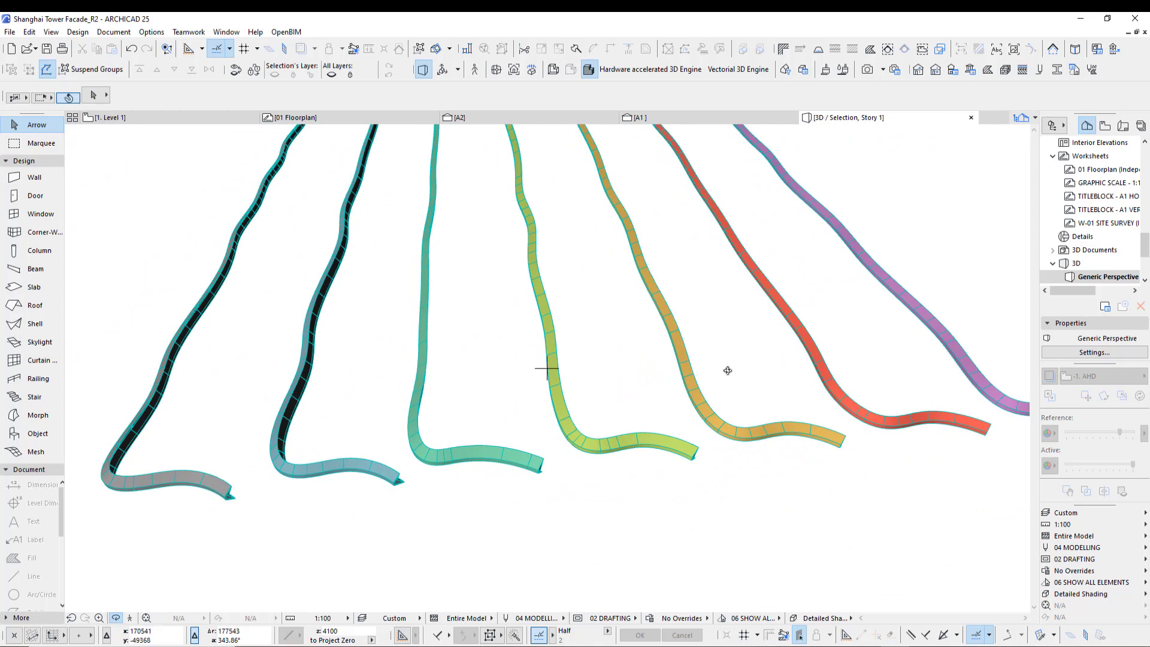
pyautogui.press('F2')
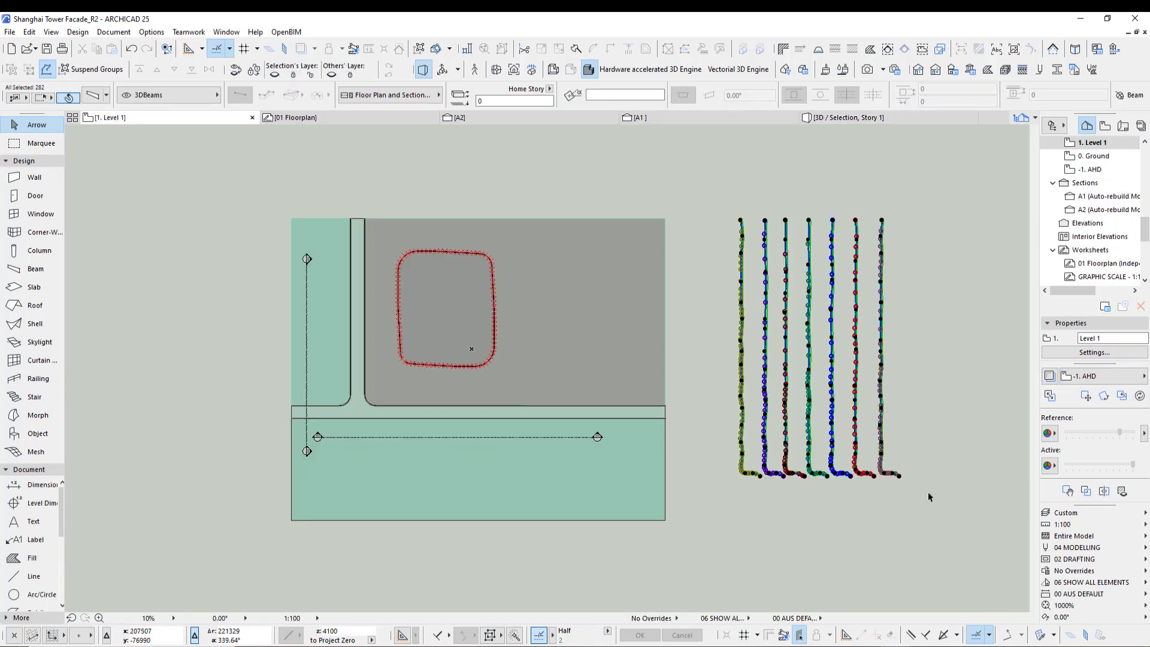
pyautogui.click(917, 458)
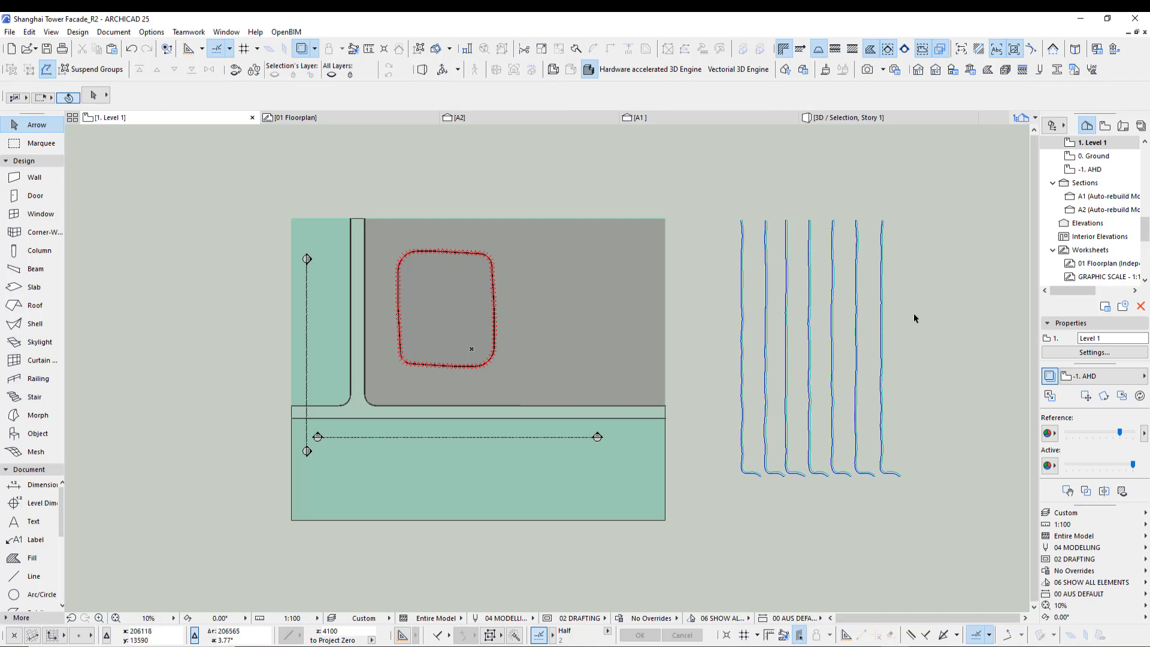
pyautogui.scroll(3, 936, 487)
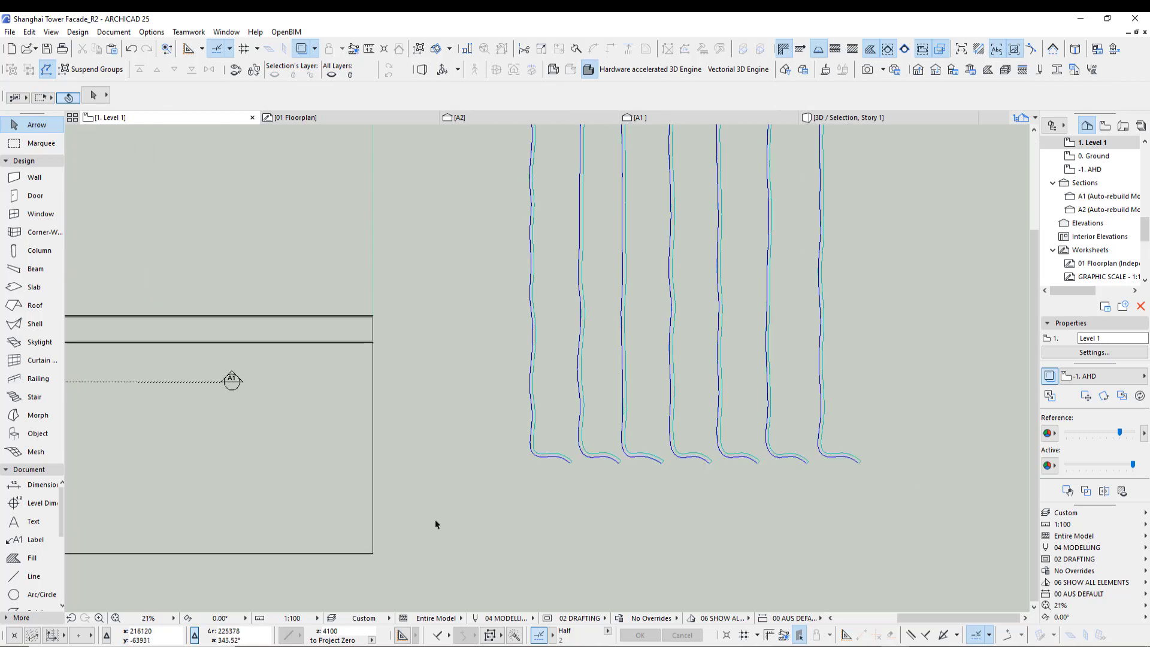
pyautogui.scroll(4, 547, 454)
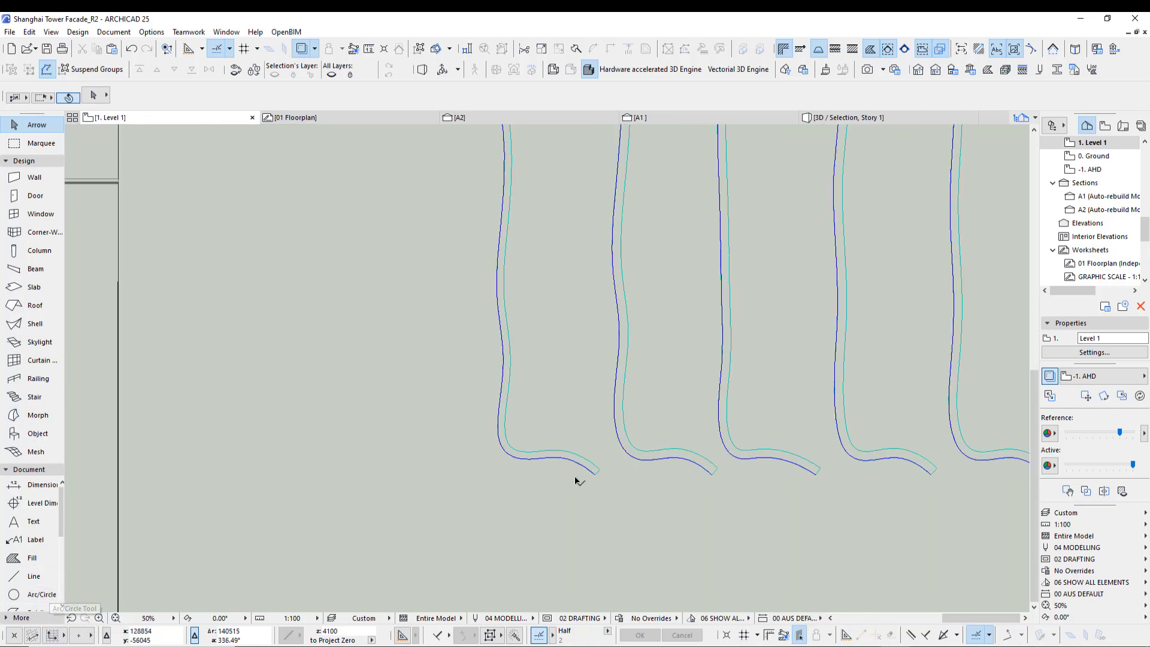
# - Delete the beam along the rightmost facade spline
pyautogui.scroll(-4, 871, 465)
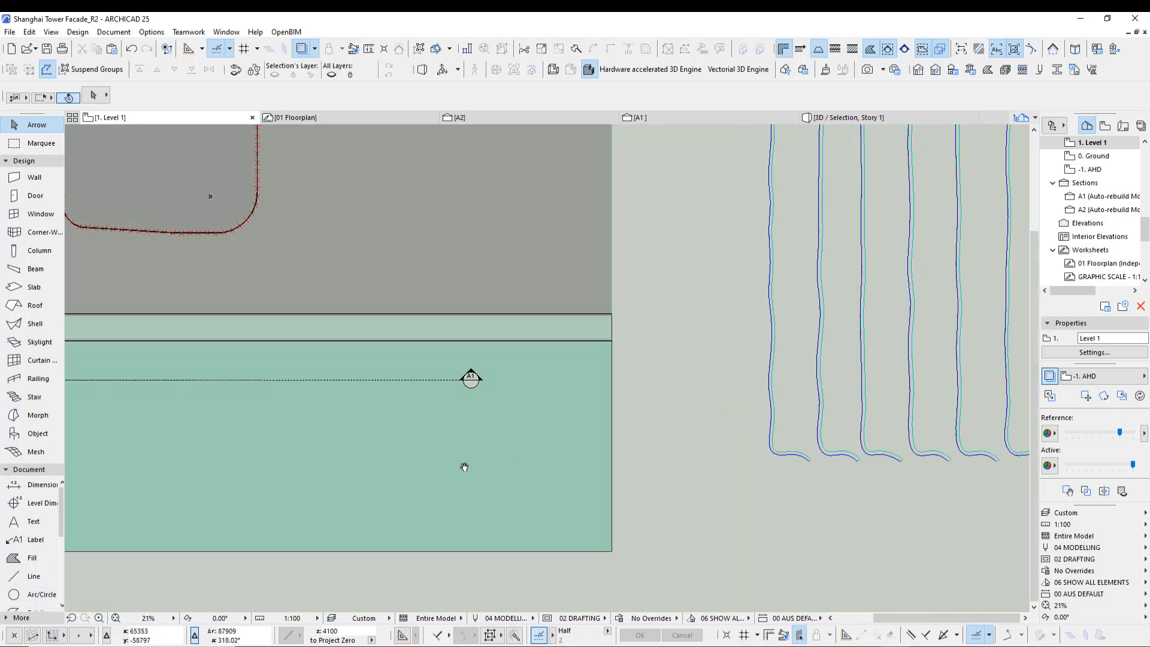
pyautogui.click(675, 474)
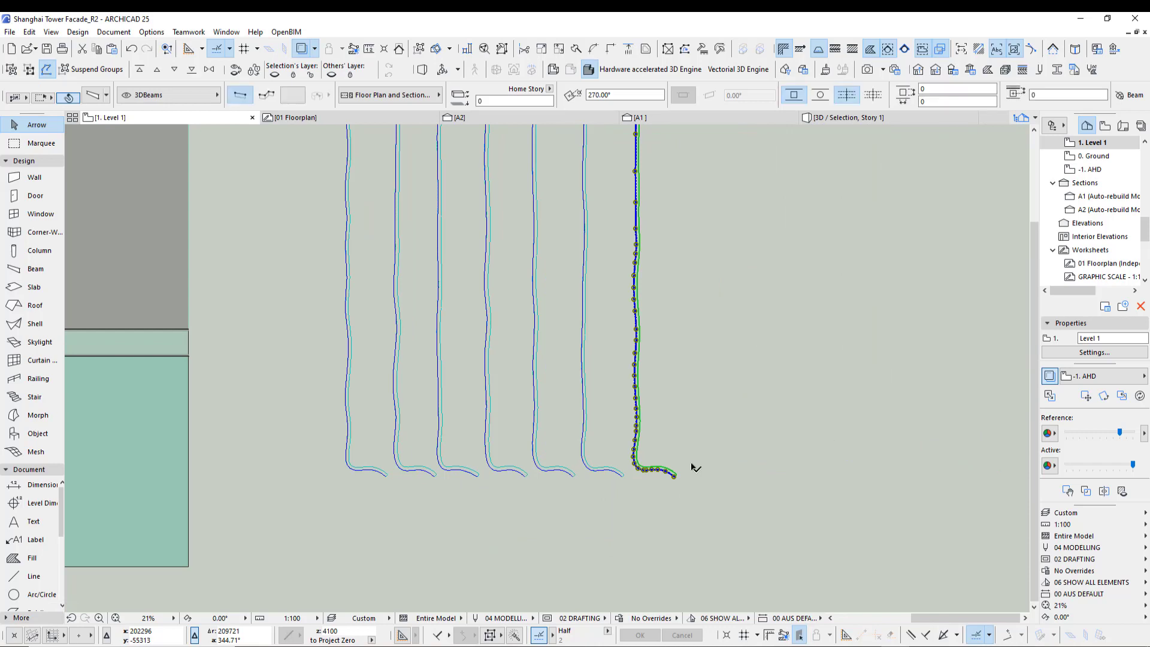
pyautogui.press('Delete')
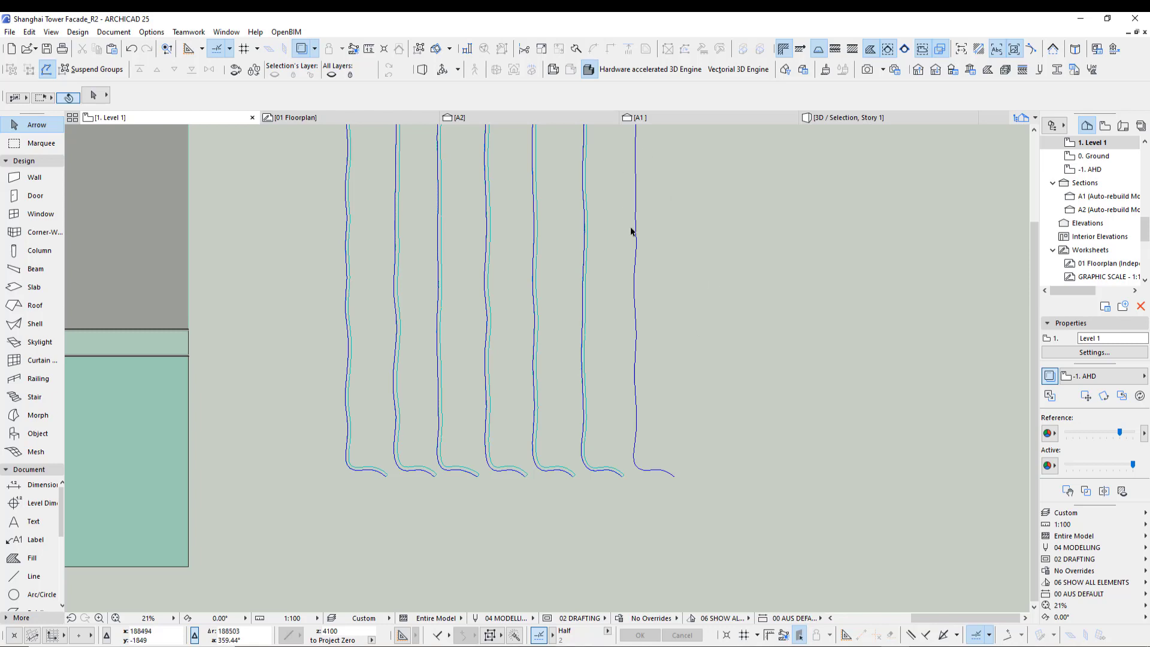
# - Trace a beam along the rightmost facade spline using Magic Wand linear segments of 1000, then undo it
pyautogui.click(155, 33)
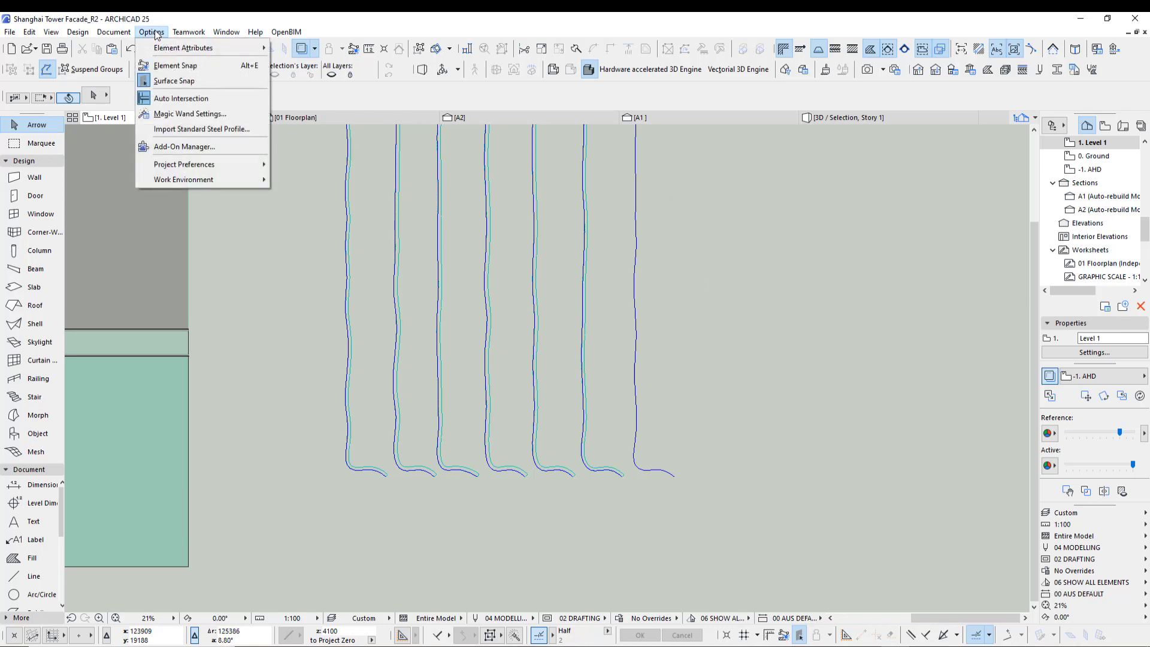
pyautogui.click(171, 112)
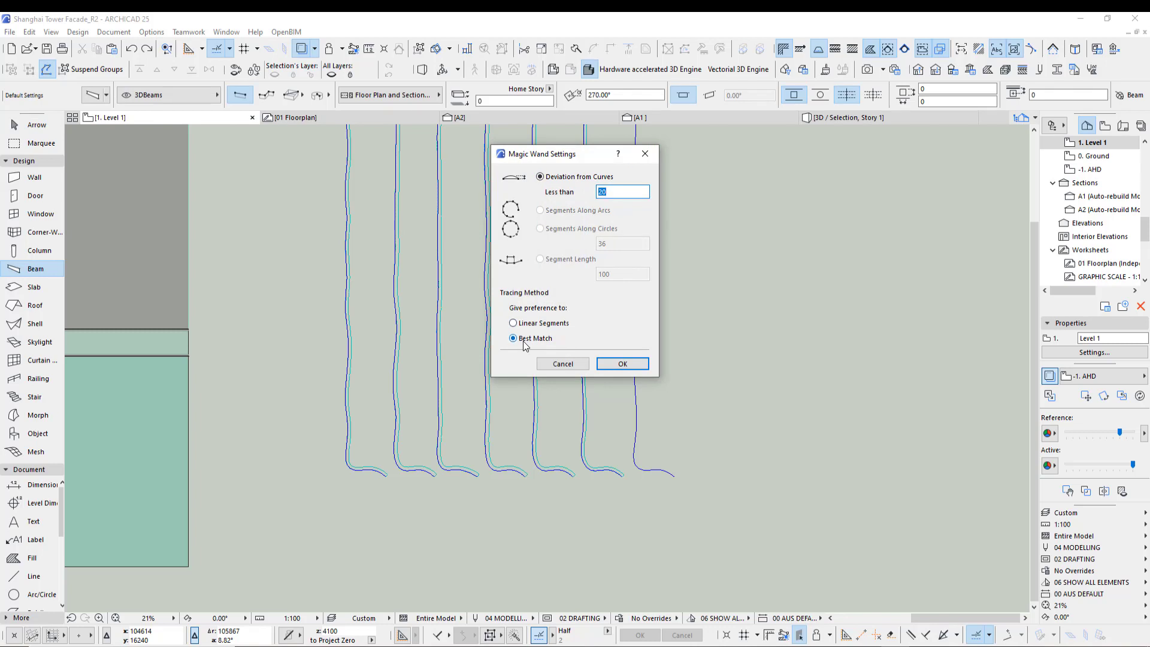
pyautogui.click(528, 325)
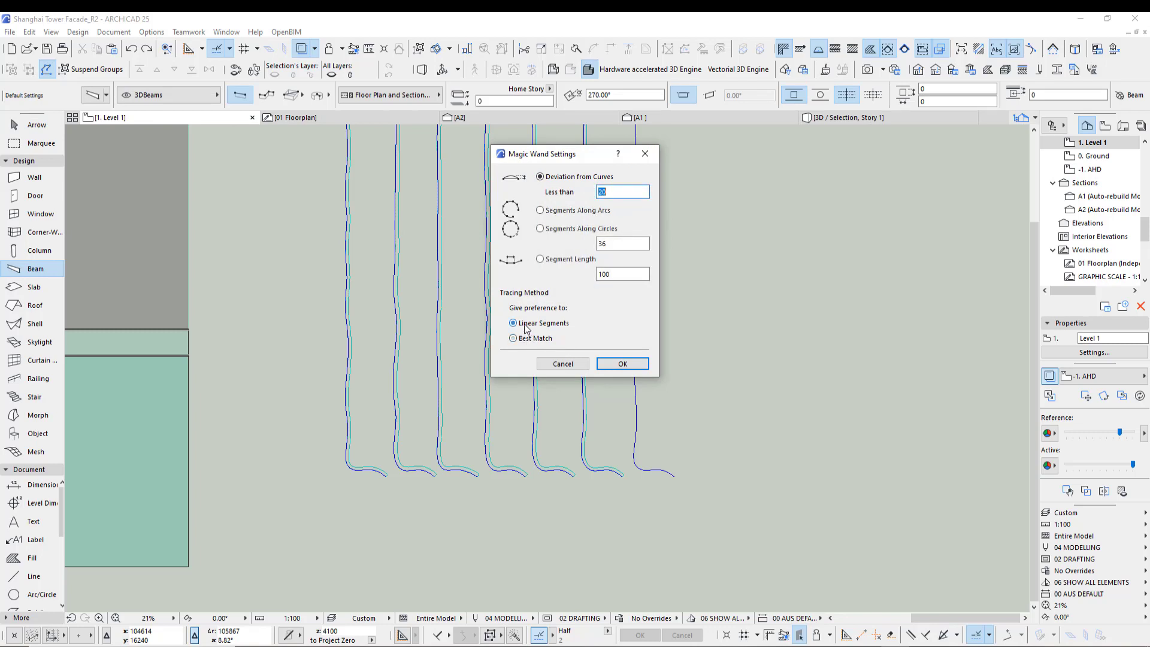
pyautogui.click(540, 259)
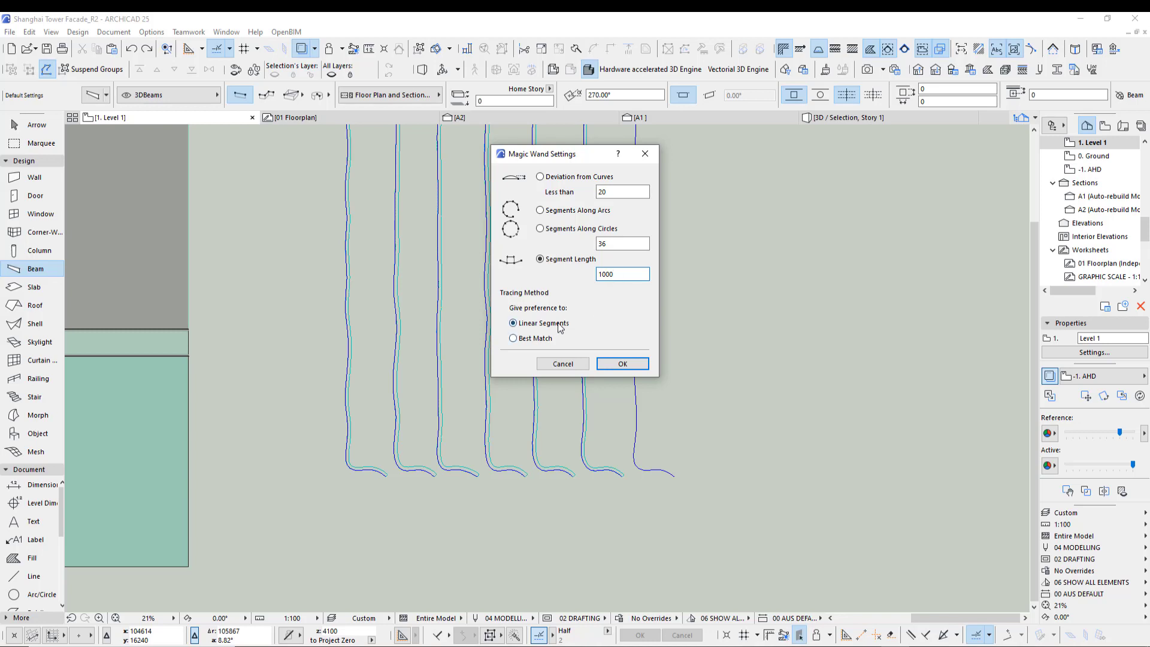
pyautogui.write('1000')
pyautogui.click(620, 364)
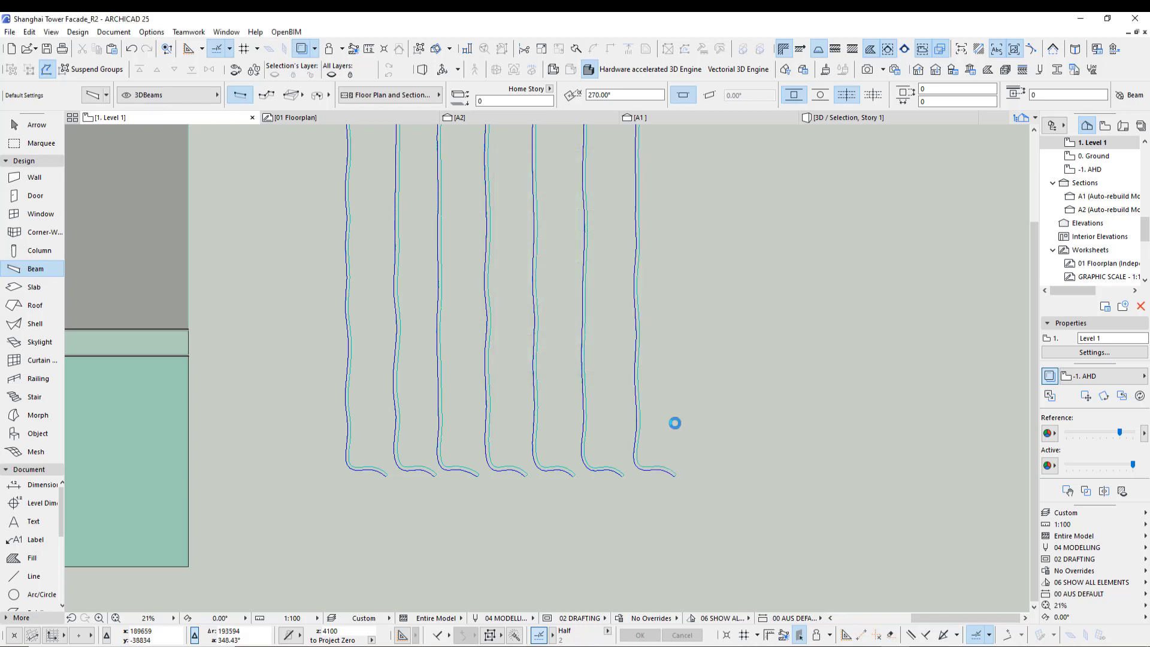
pyautogui.scroll(5, 641, 399)
pyautogui.click(612, 359)
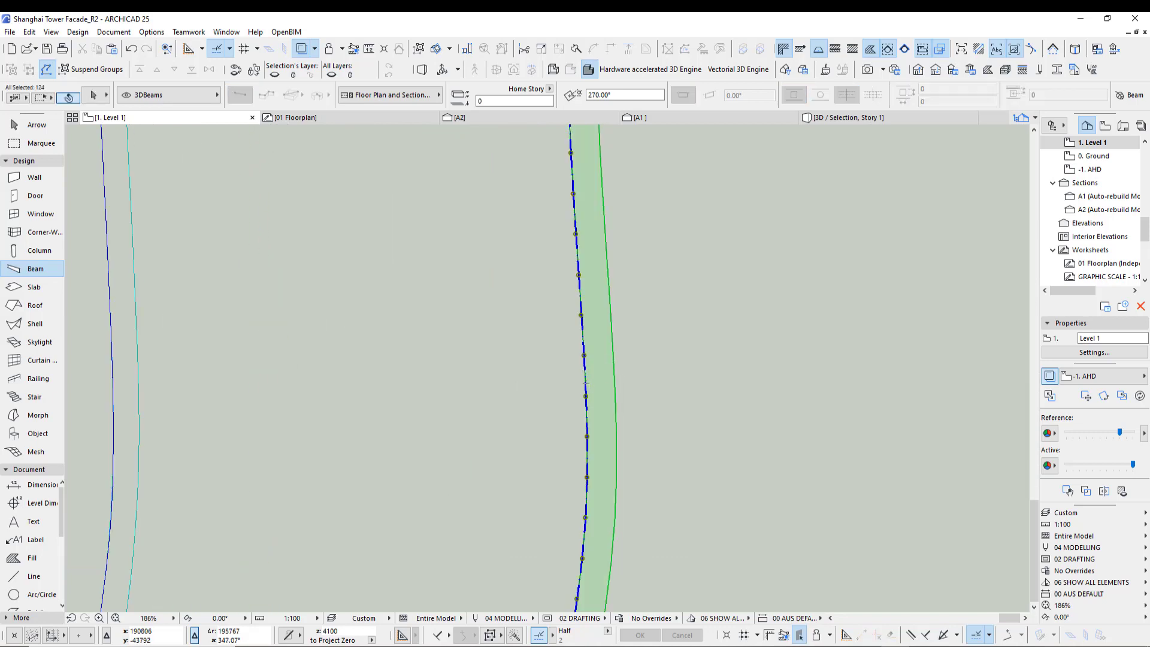
pyautogui.scroll(3, 575, 372)
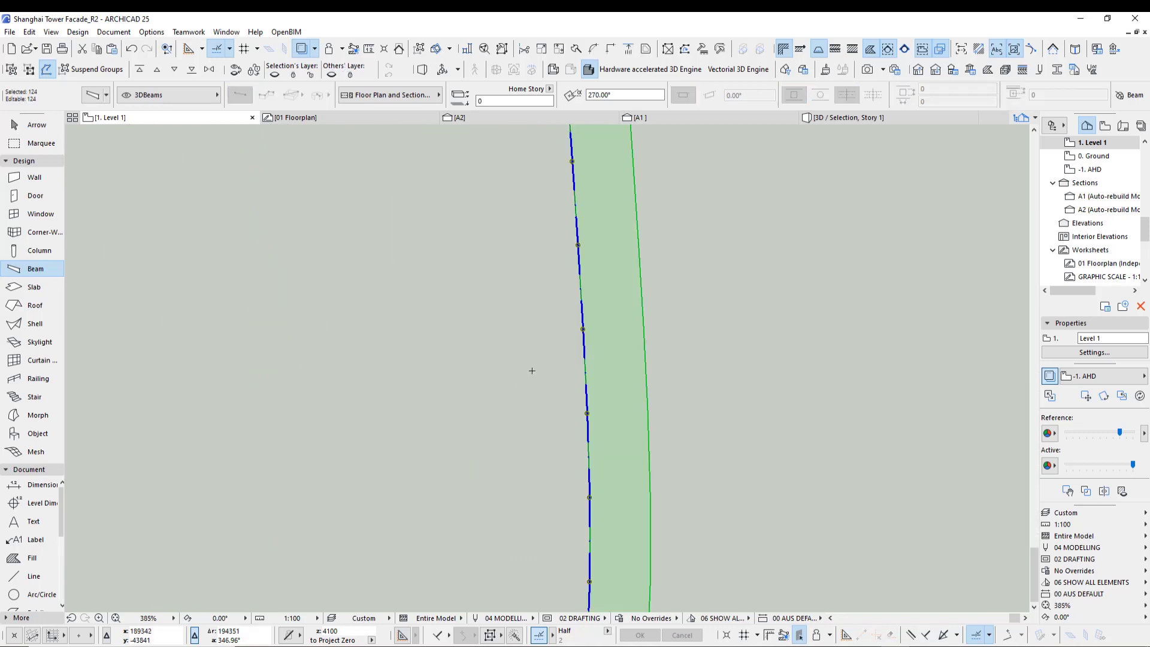
pyautogui.hotkey('ctrl', 'z')
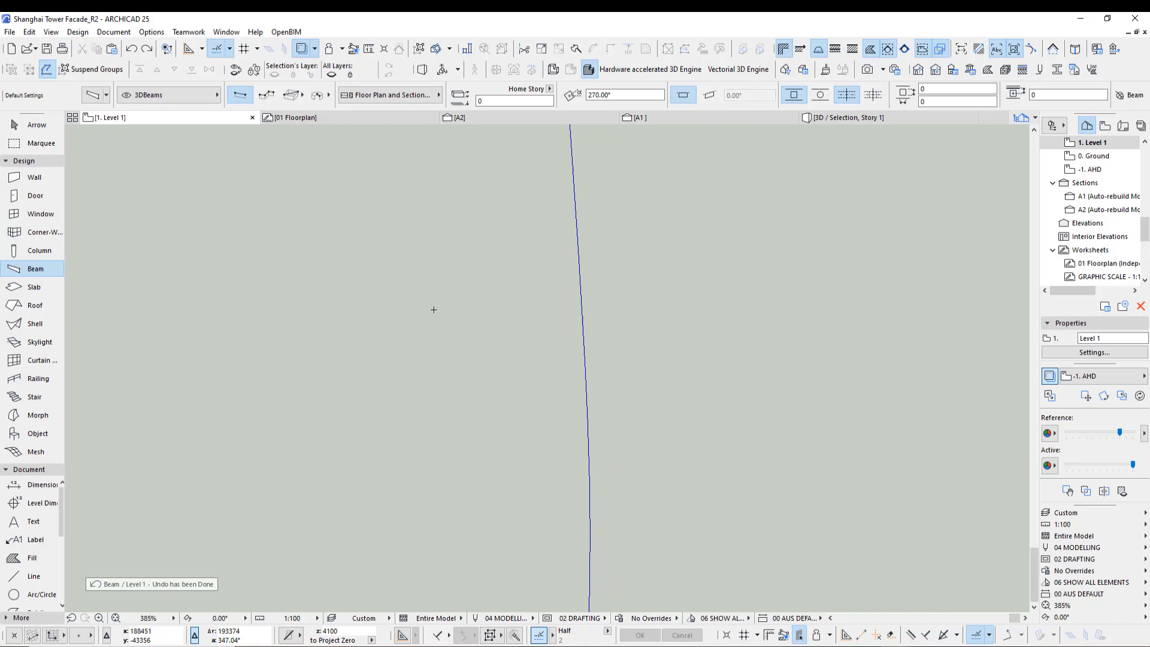
# - Set the Magic Wand segment length to 5000 and trace a beam along the rightmost facade spline, inspecting its segments
pyautogui.click(151, 32)
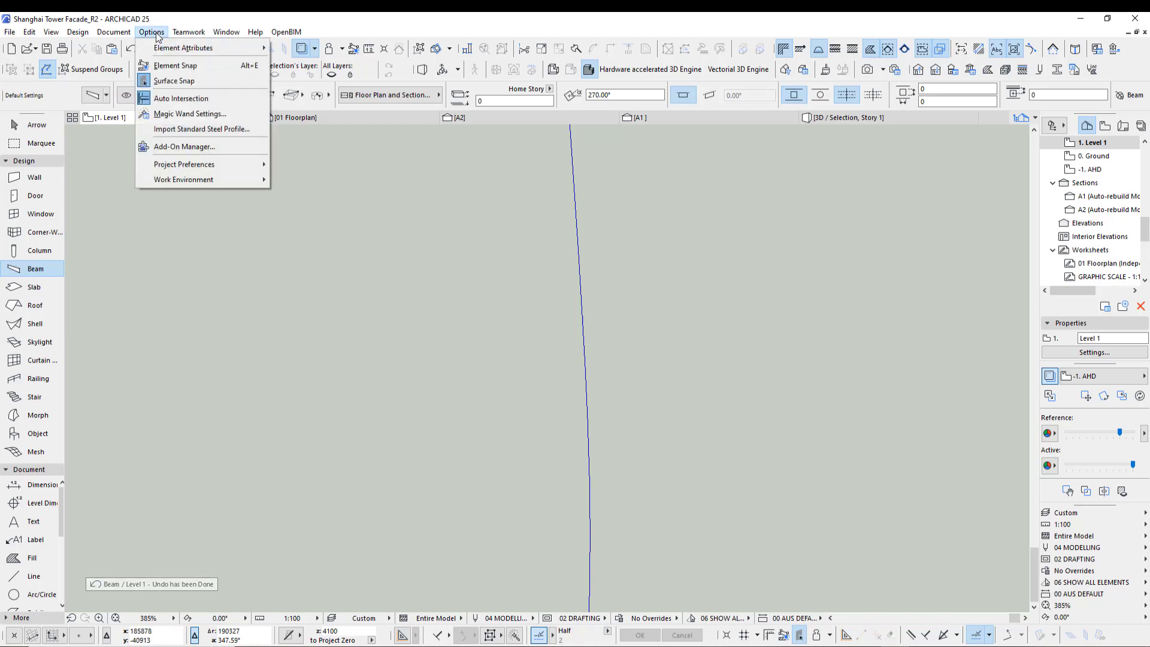
pyautogui.click(176, 114)
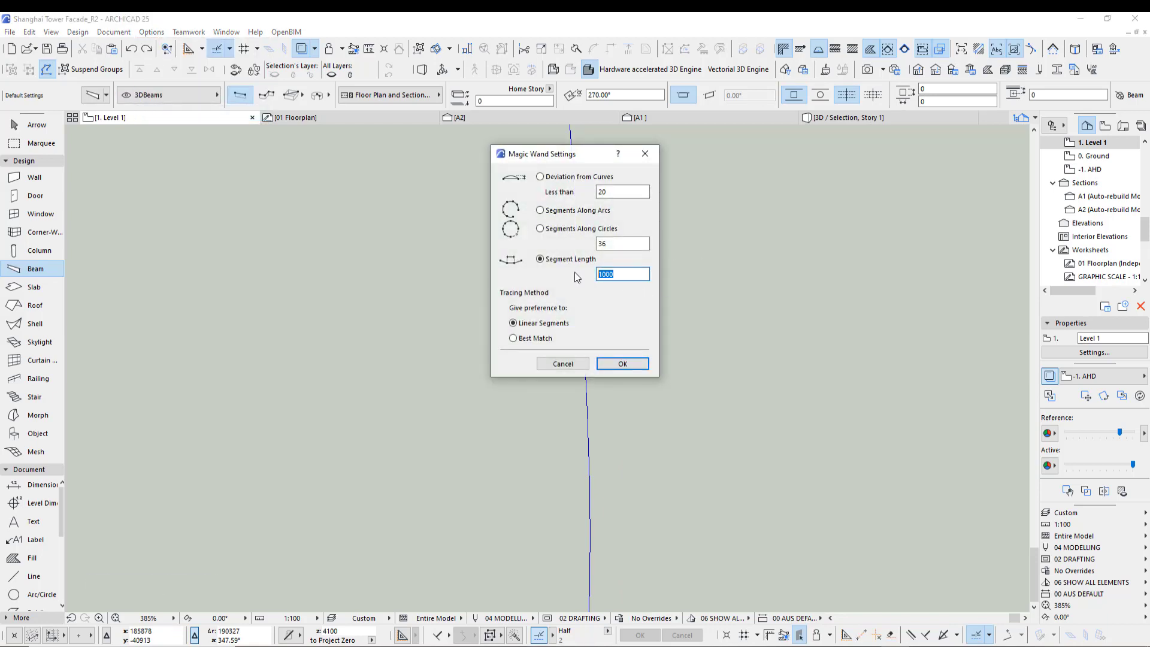
pyautogui.write('5000')
pyautogui.click(624, 361)
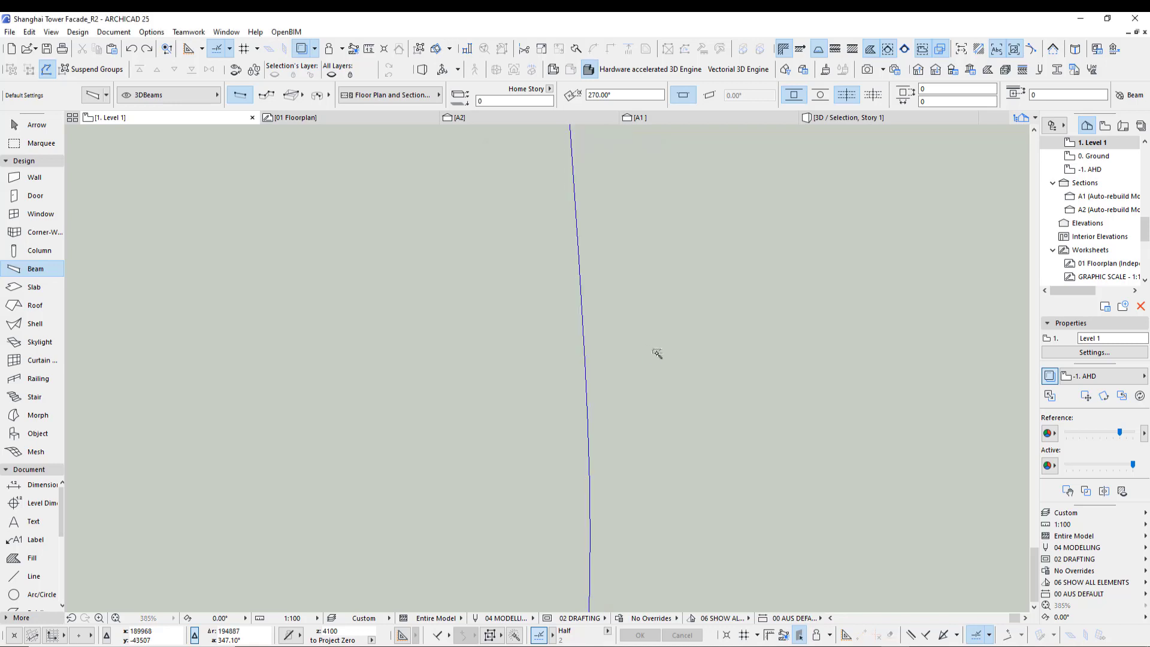
pyautogui.click(629, 359)
pyautogui.scroll(-2, 569, 353)
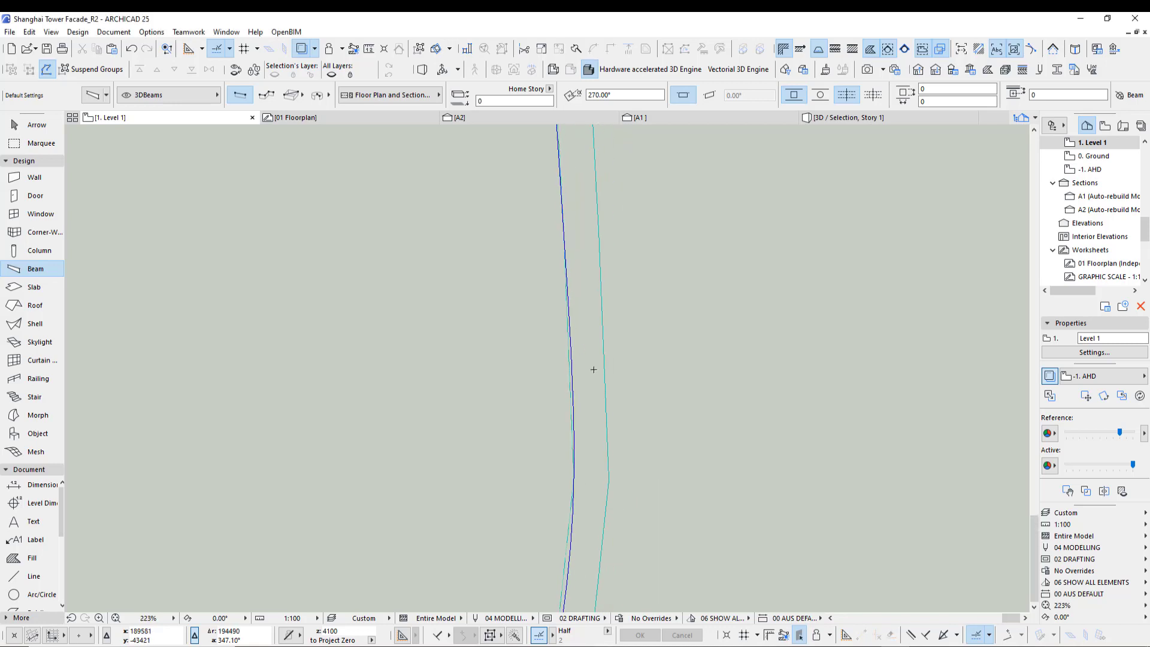
pyautogui.hotkey('ctrl', 'a')
pyautogui.scroll(-3, 619, 411)
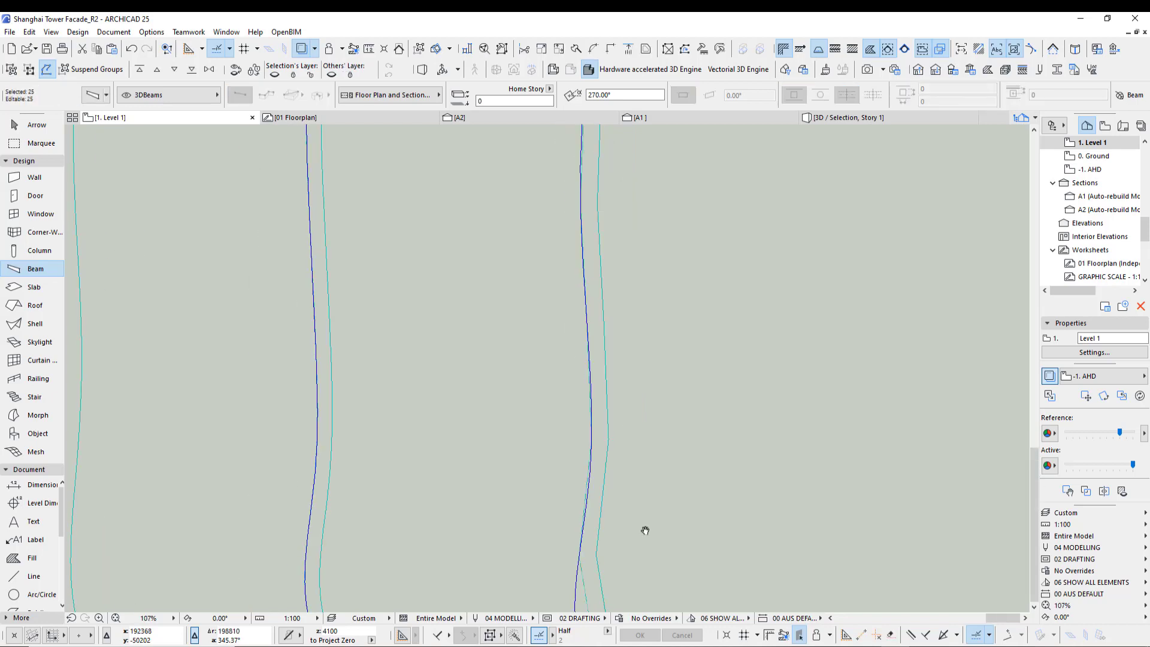
pyautogui.moveTo(583, 540); pyautogui.dragTo(569, 460, button='middle')
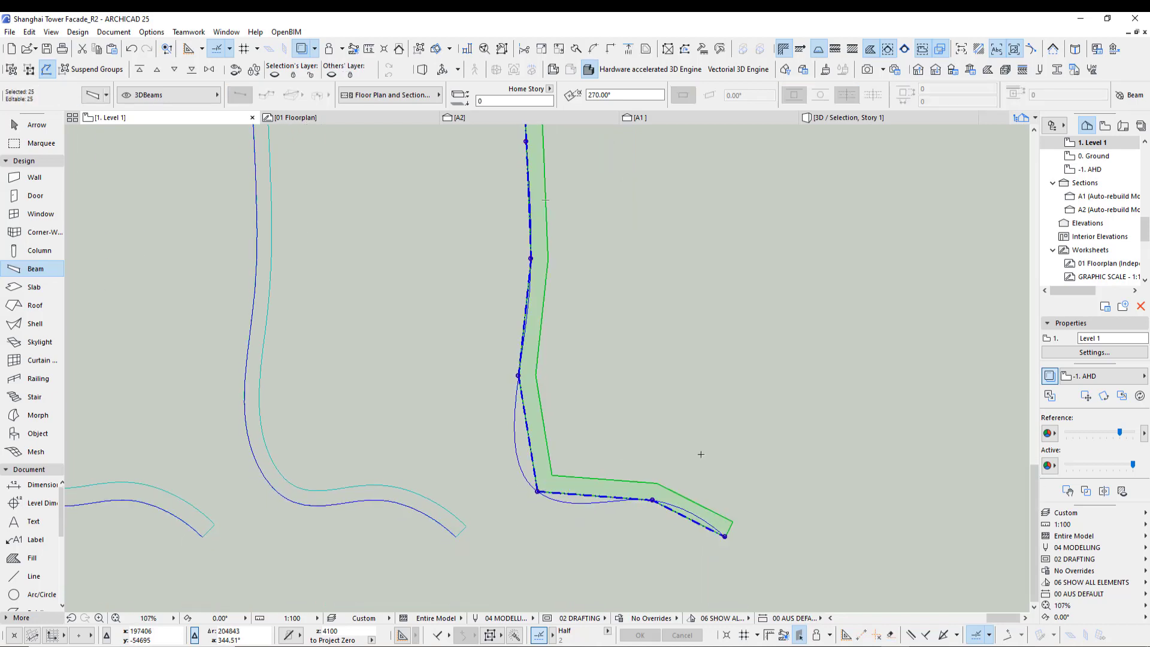
pyautogui.scroll(-2, 817, 531)
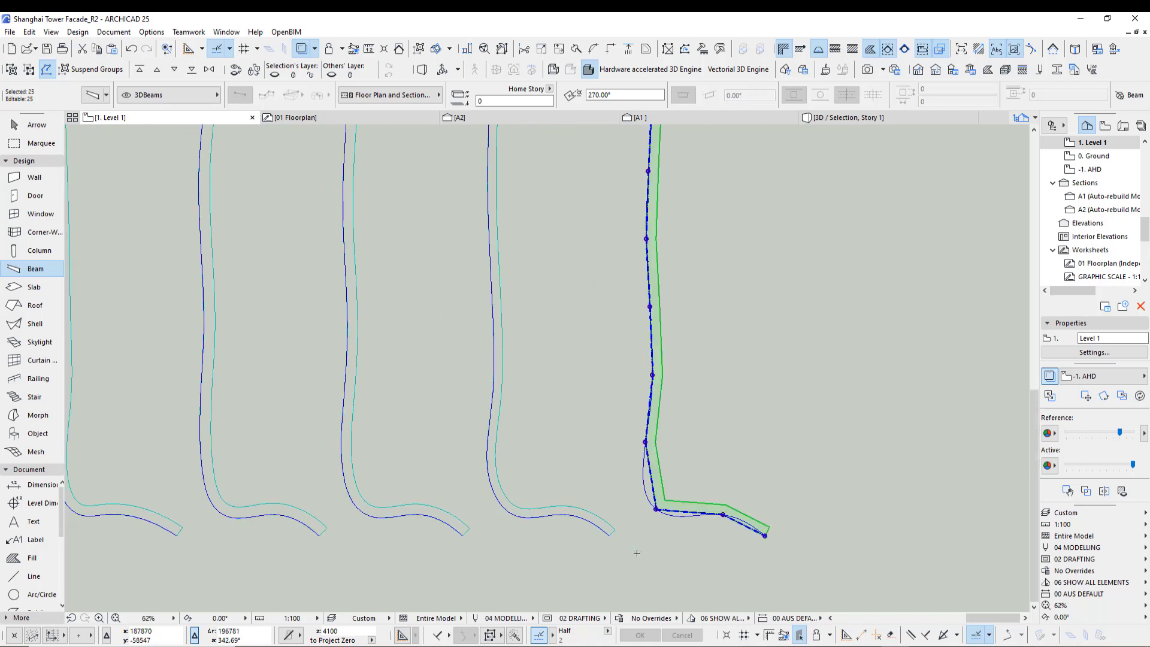
pyautogui.scroll(-2, 720, 546)
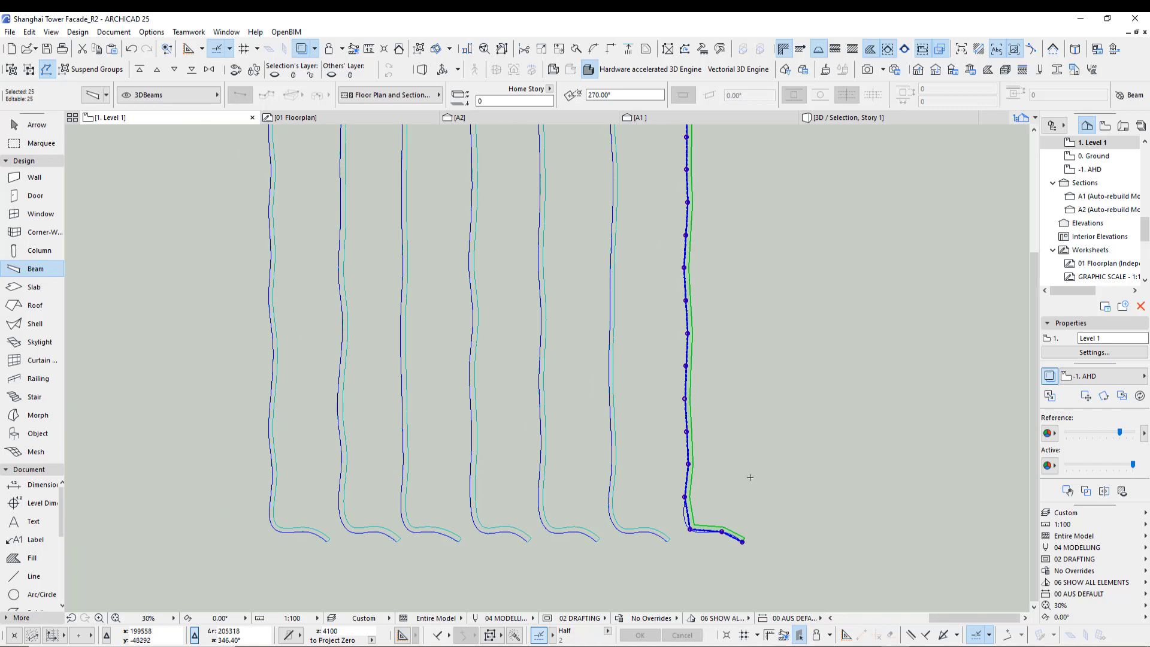
# - Switch the Magic Wand tracing preference back to Best Match and deselect everything
pyautogui.click(152, 31)
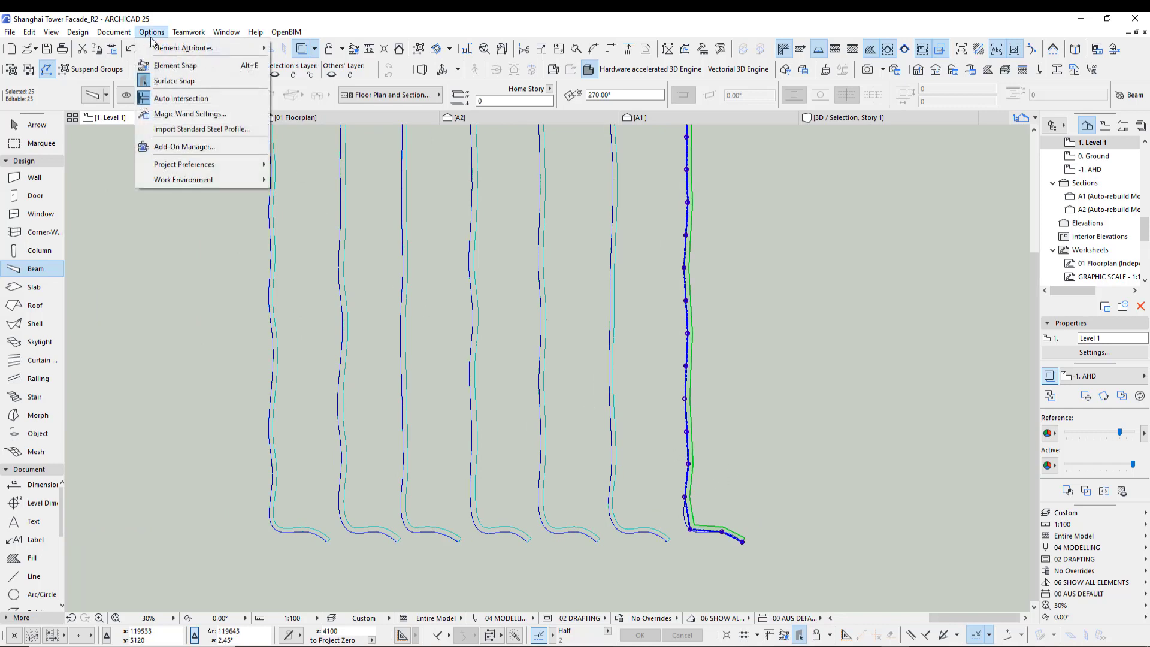
pyautogui.click(172, 114)
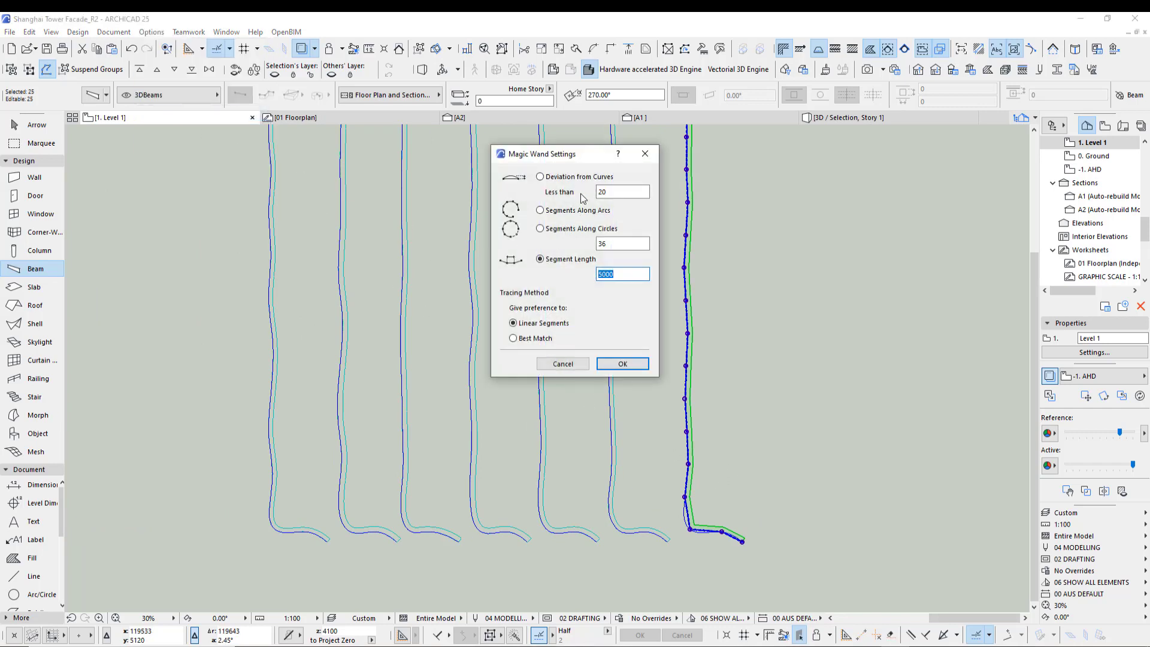
pyautogui.click(527, 340)
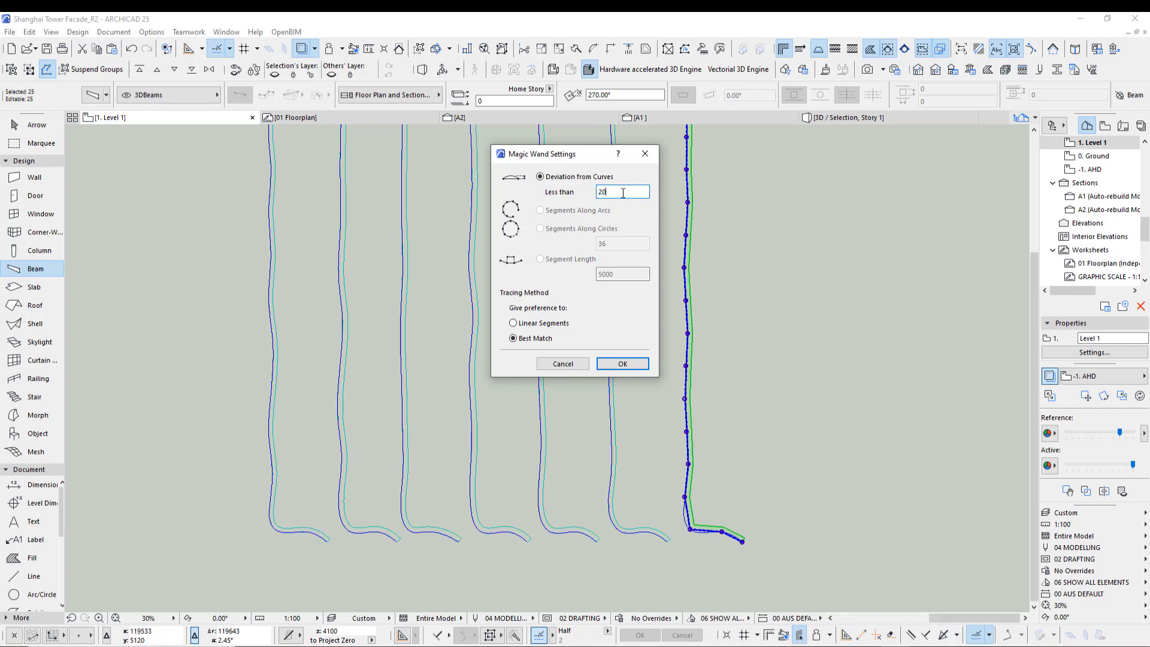
pyautogui.click(601, 367)
pyautogui.press('Escape')
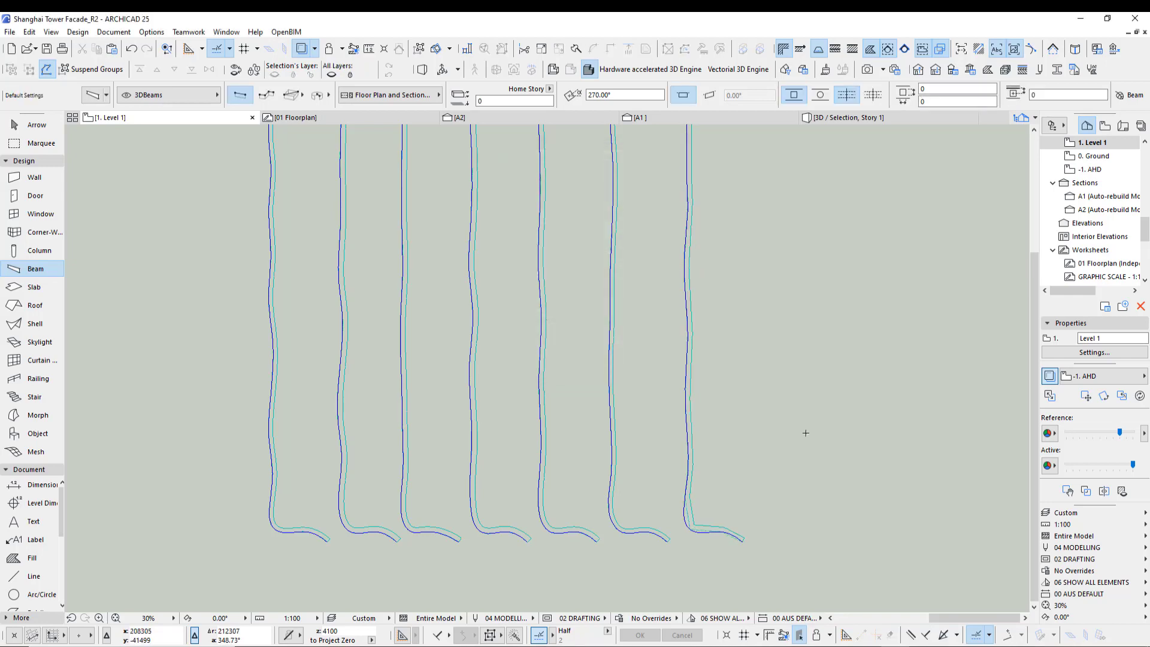
pyautogui.scroll(-3, 816, 444)
pyautogui.scroll(6, 724, 431)
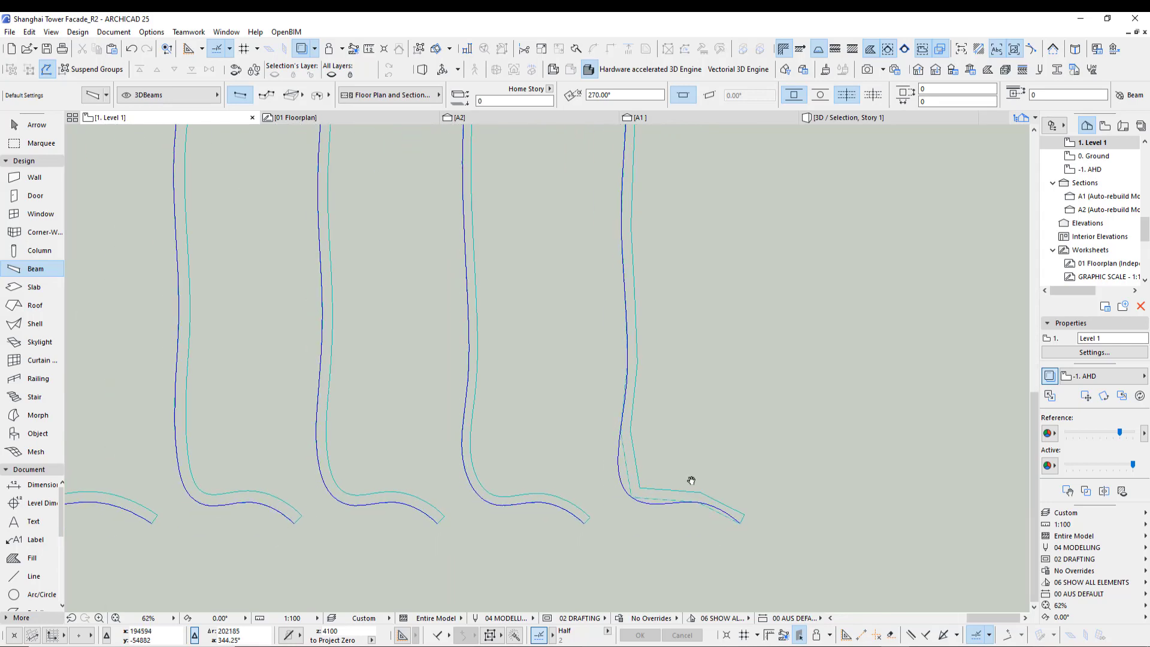
# - Convert the beam along the leftmost facade spline into a morph
pyautogui.hotkey('ctrl', 'shift', 'z')
pyautogui.scroll(-3, 798, 470)
pyautogui.scroll(-8, 784, 527)
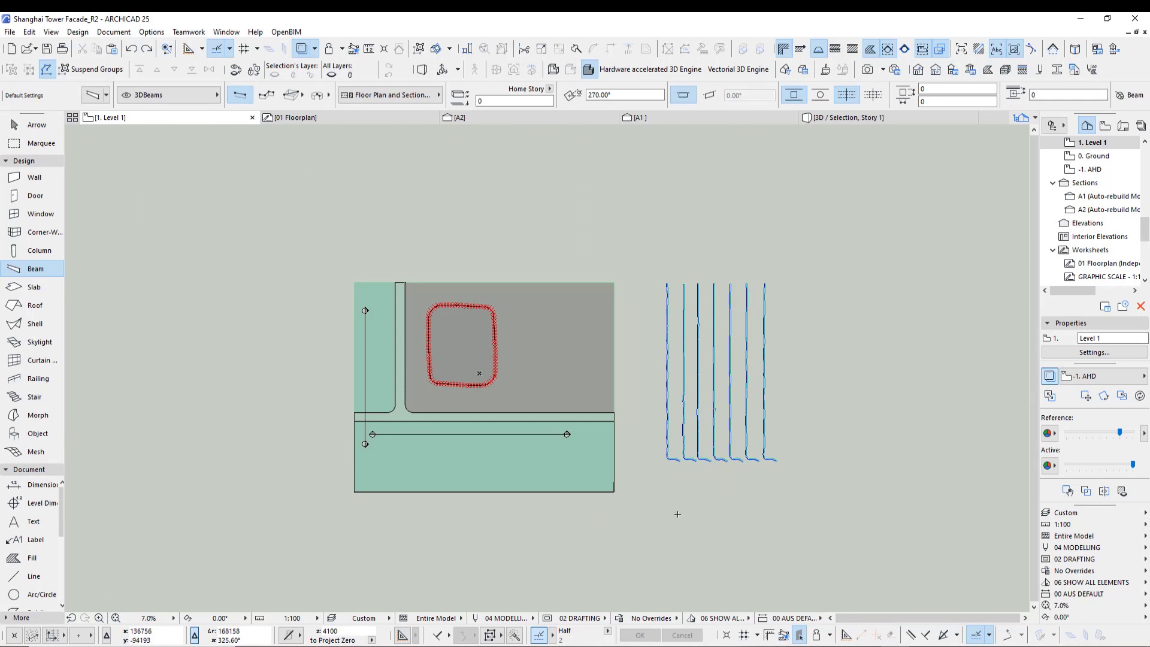
pyautogui.moveTo(689, 519); pyautogui.dragTo(770, 557, button='middle')
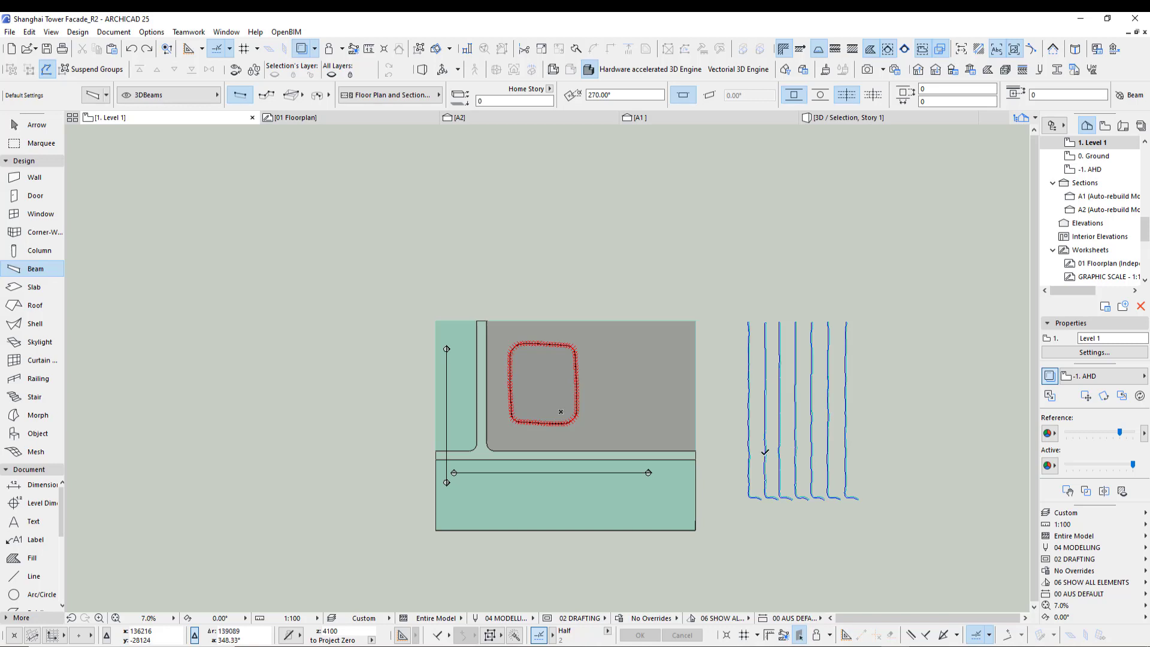
pyautogui.scroll(6, 757, 470)
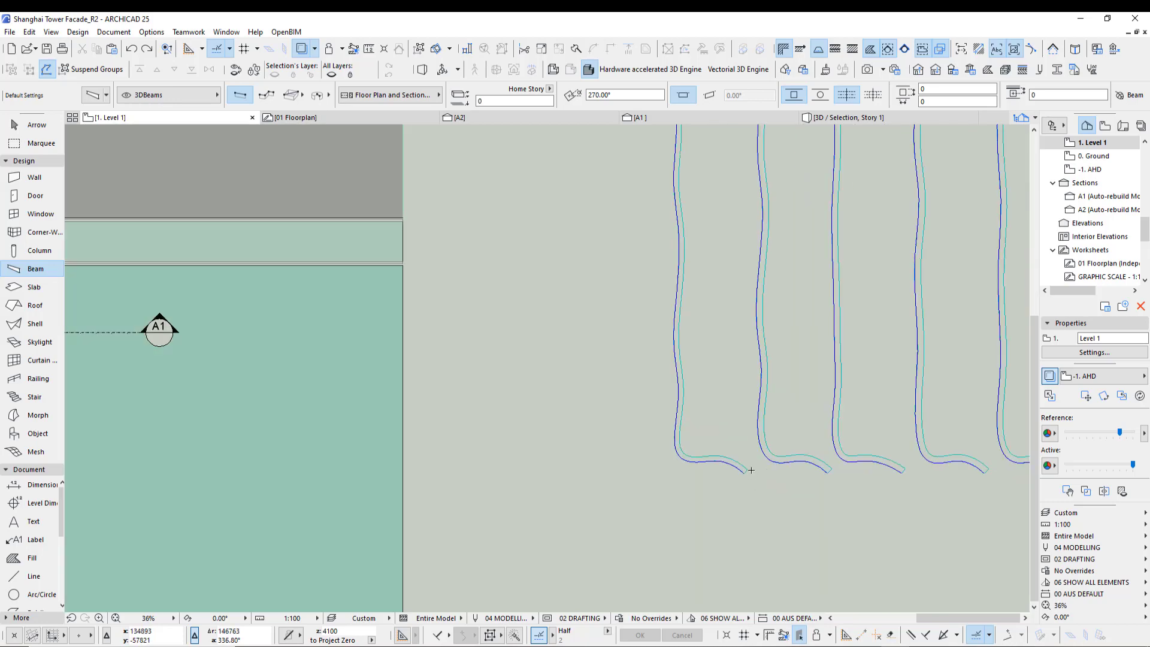
pyautogui.keyDown('shift'); pyautogui.click(746, 471); pyautogui.keyUp('shift')
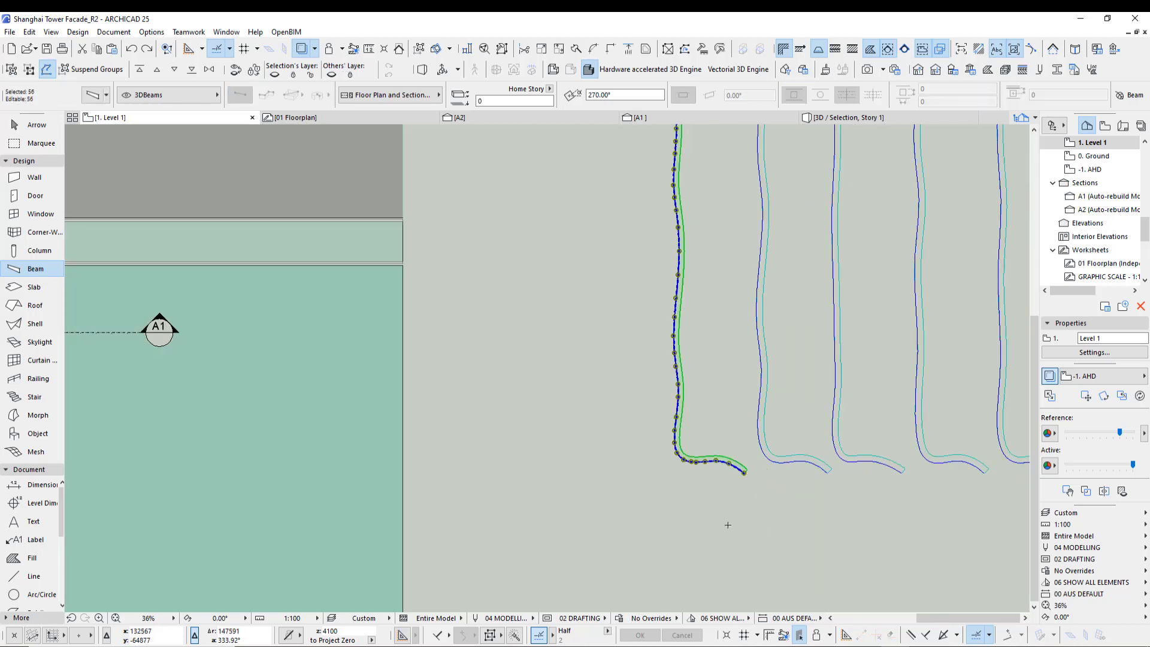
pyautogui.rightClick(508, 377)
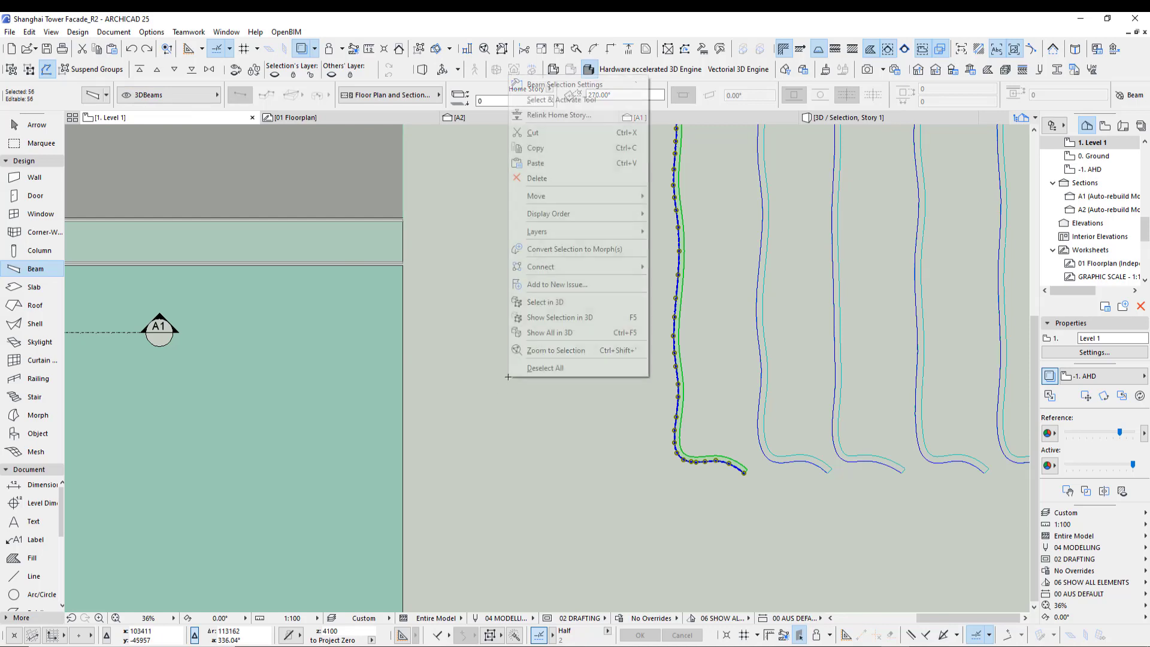
pyautogui.click(546, 256)
pyautogui.click(639, 264)
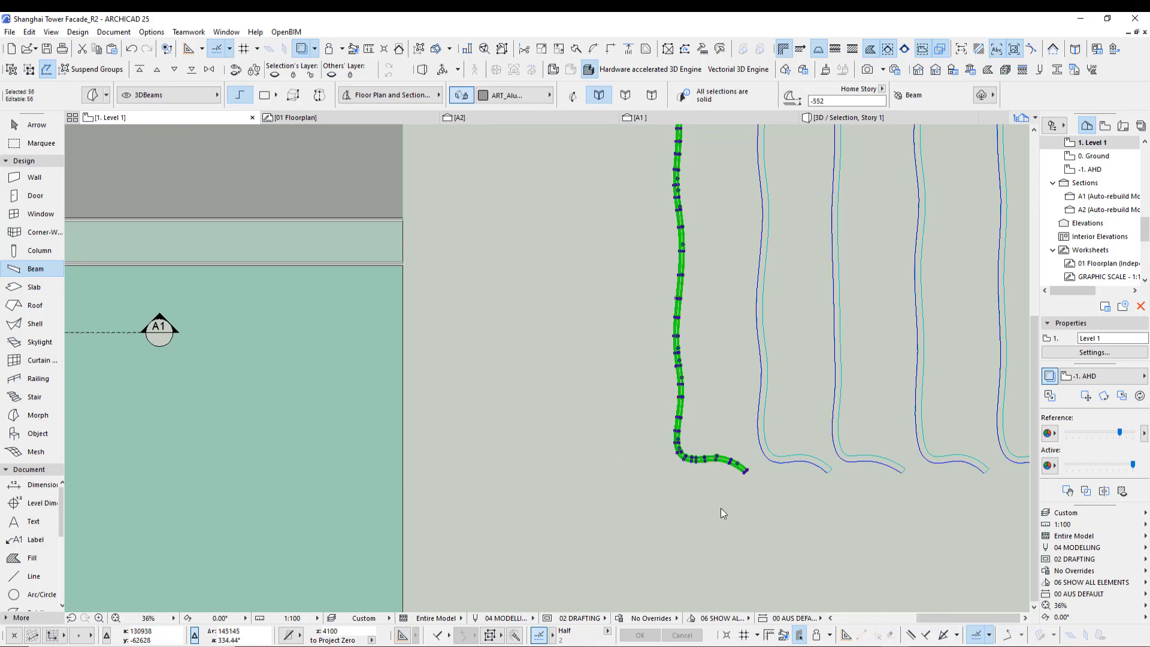
# - Move the morph about 170 m leftwards into the tower's floor plan area
pyautogui.scroll(-5, 720, 511)
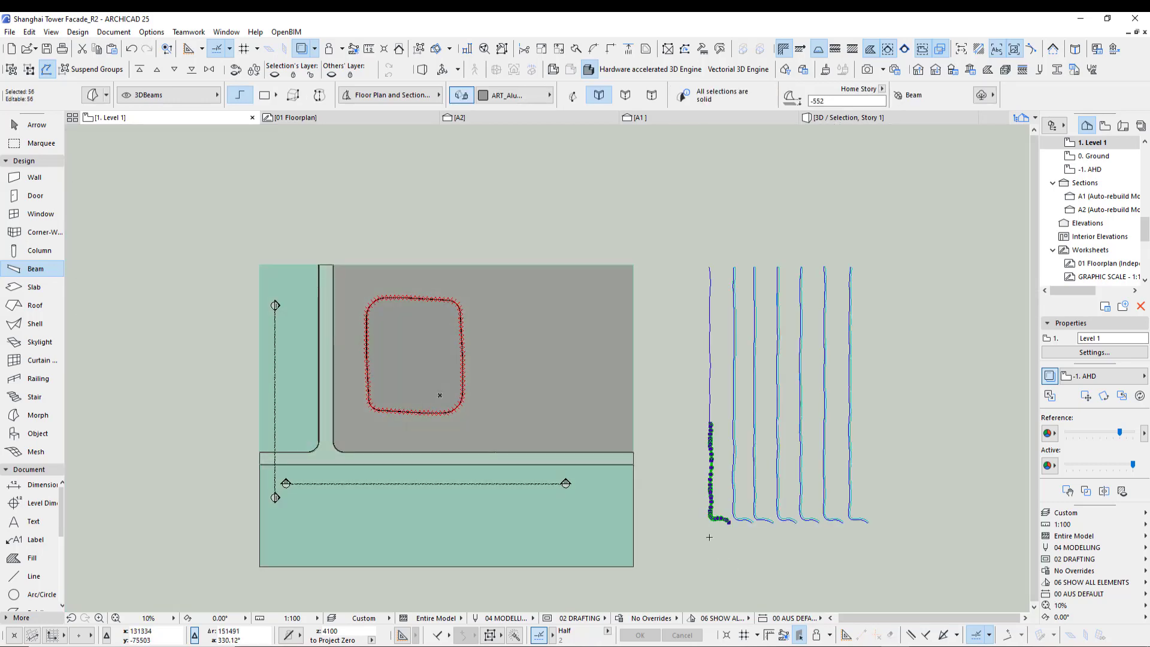
pyautogui.scroll(2, 323, 408)
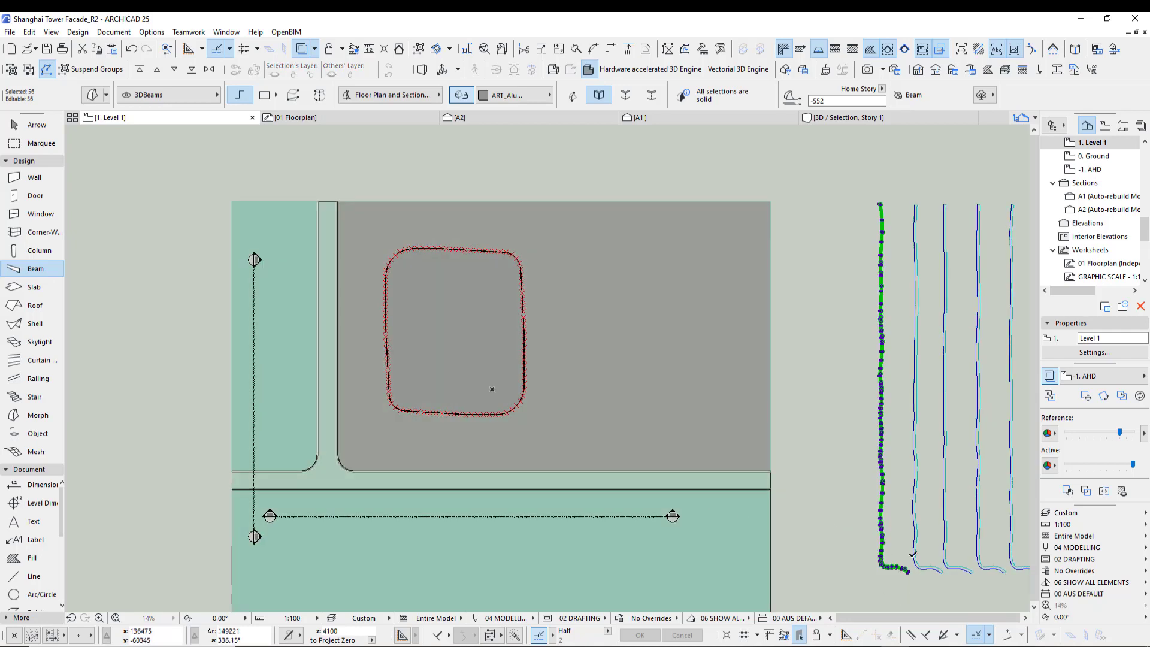
pyautogui.click(881, 536)
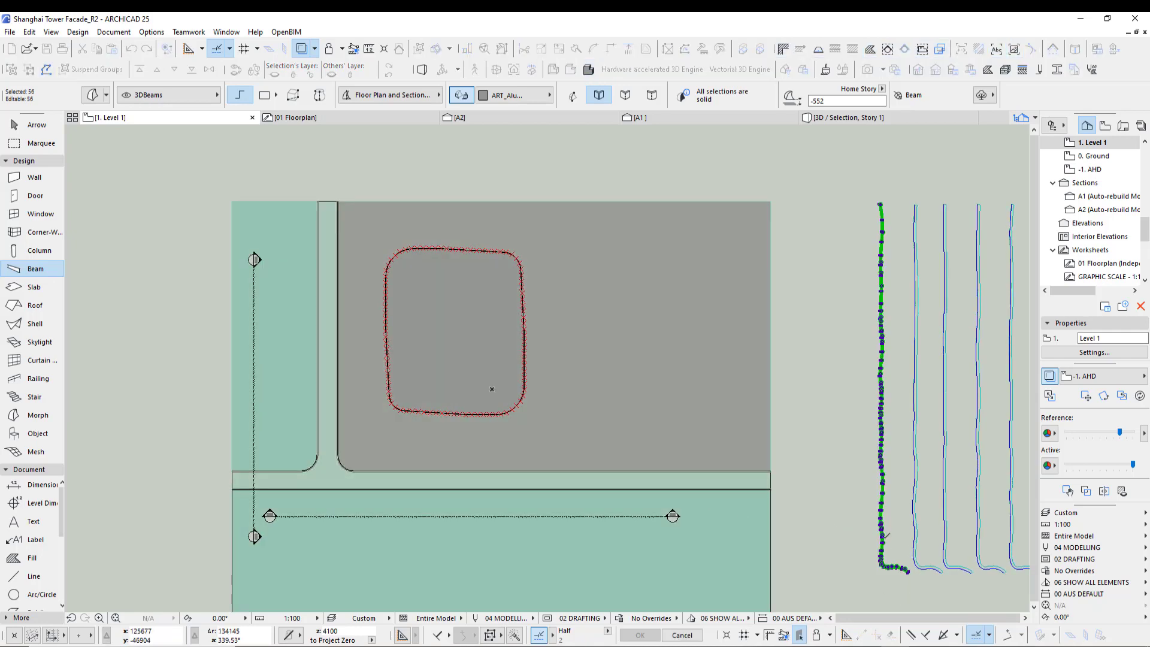
pyautogui.click(357, 424)
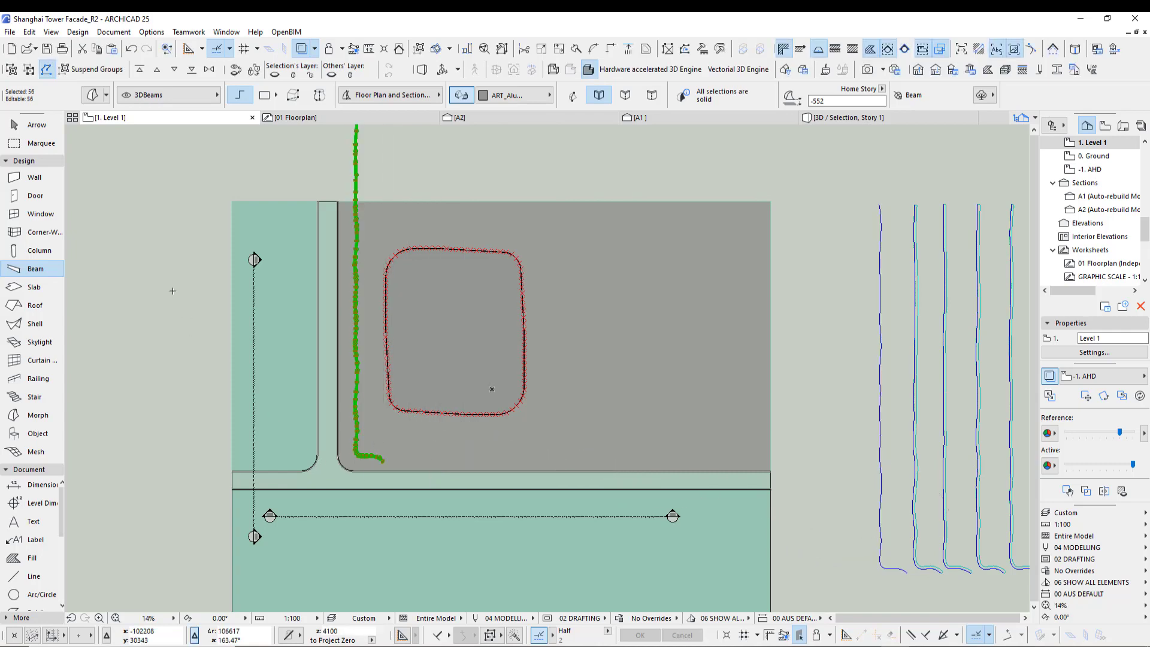
pyautogui.press('Escape')
# - Open the A2 section view
pyautogui.scroll(6, 245, 263)
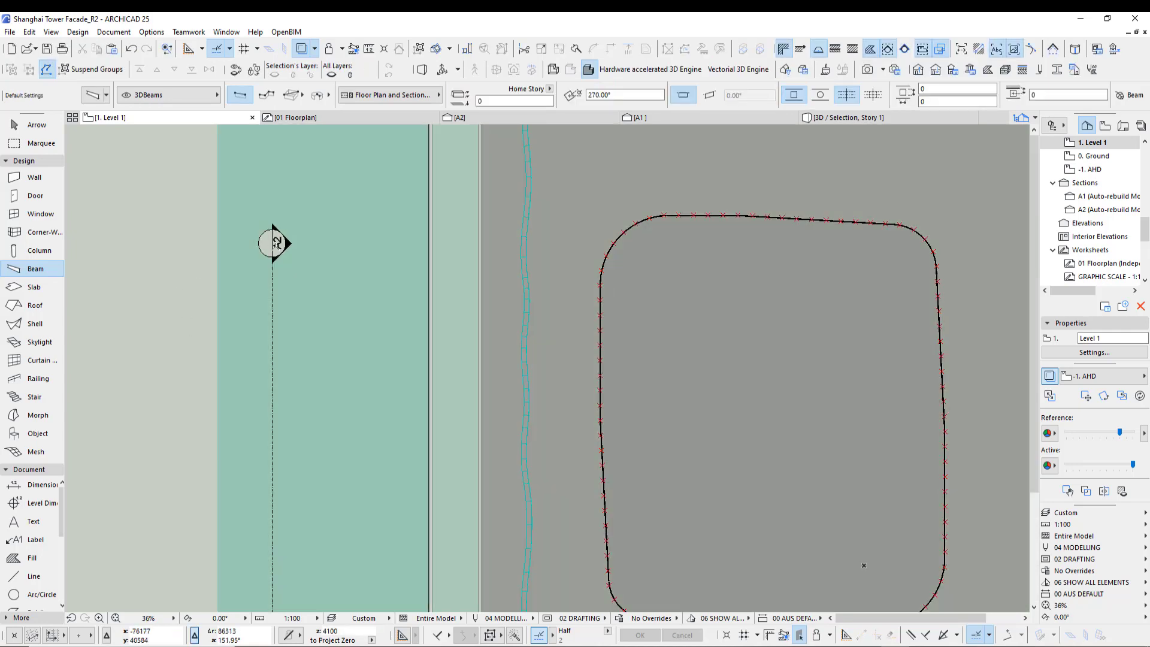
pyautogui.click(514, 118)
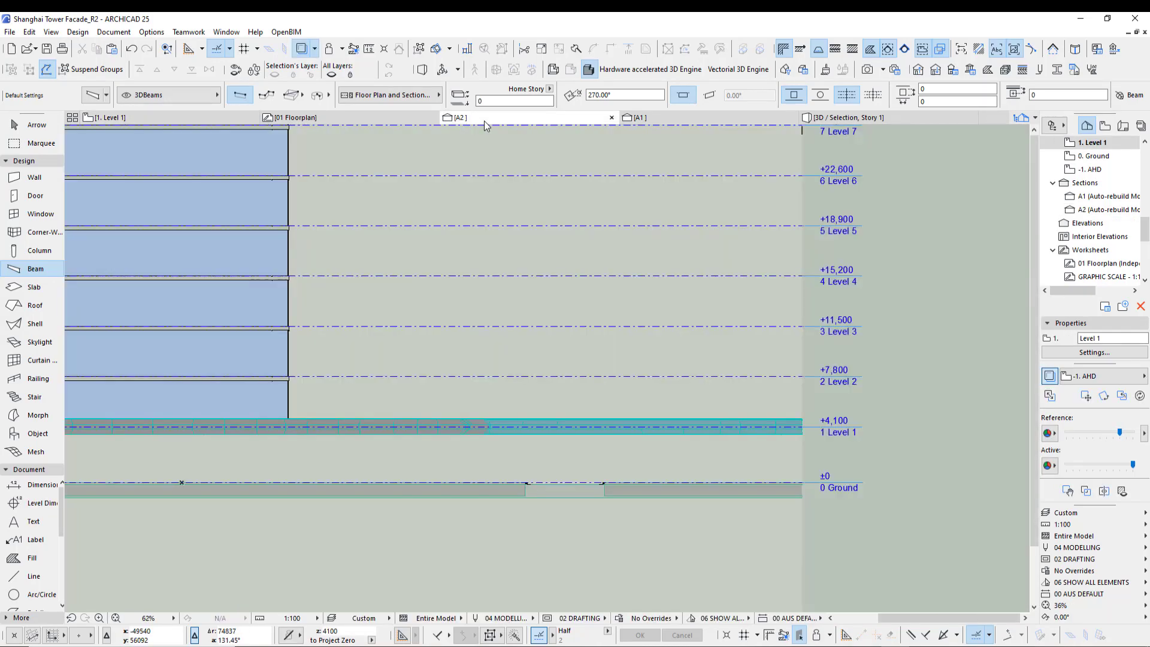
# - Inspect the converted morph lying along Level 1 in the A2 section
pyautogui.scroll(-3, 672, 515)
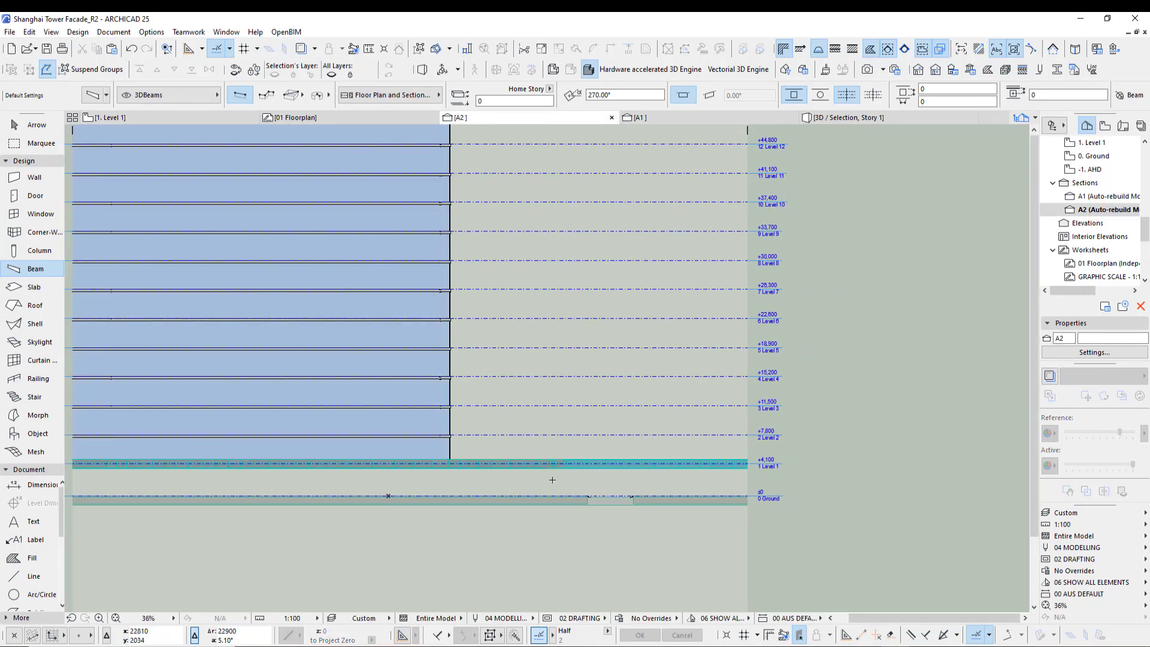
pyautogui.keyDown('shift'); pyautogui.click(541, 467); pyautogui.keyUp('shift')
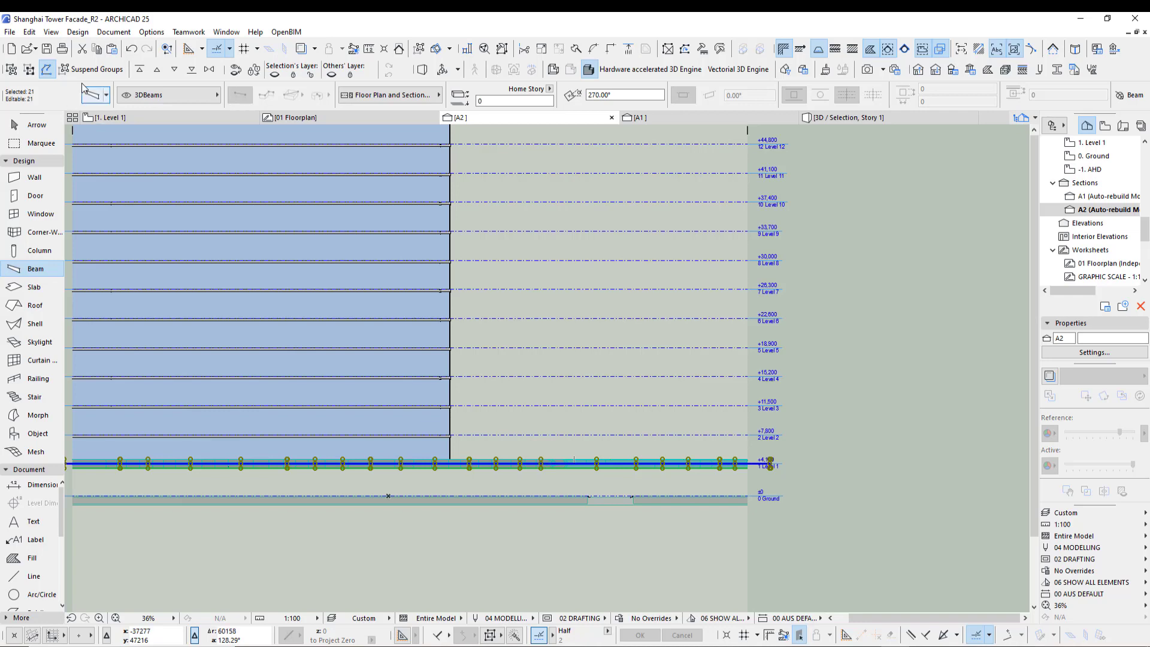
pyautogui.moveTo(560, 419); pyautogui.dragTo(468, 396, button='middle')
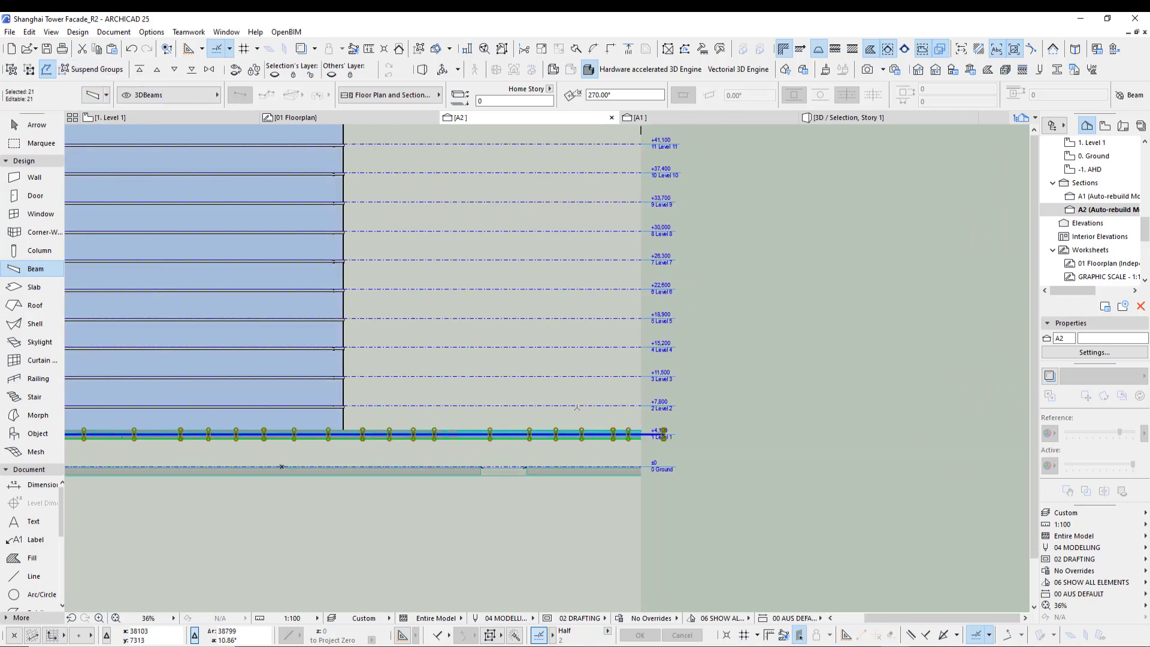
pyautogui.press('Escape')
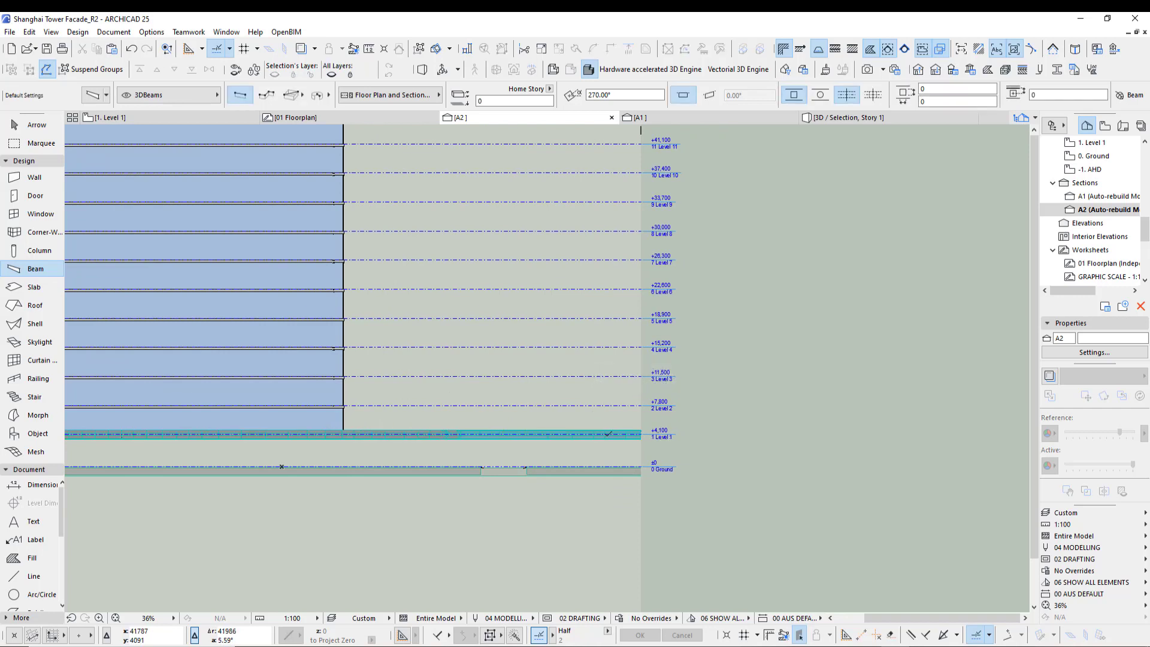
pyautogui.keyDown('shift'); pyautogui.click(569, 430); pyautogui.keyUp('shift')
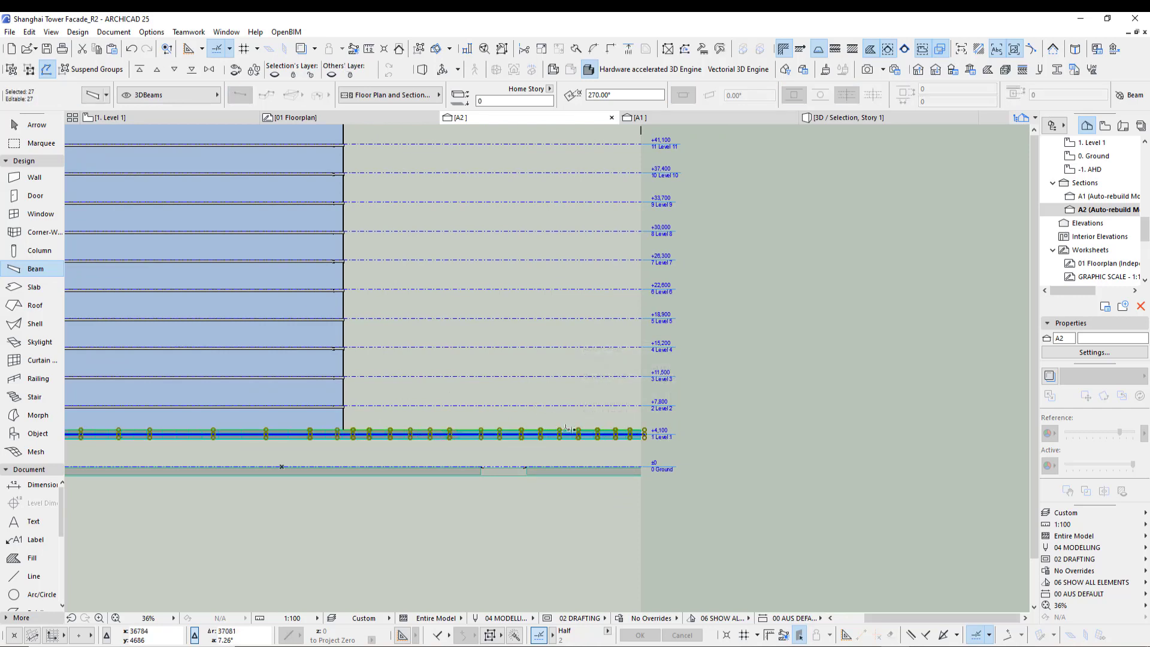
pyautogui.scroll(5, 567, 429)
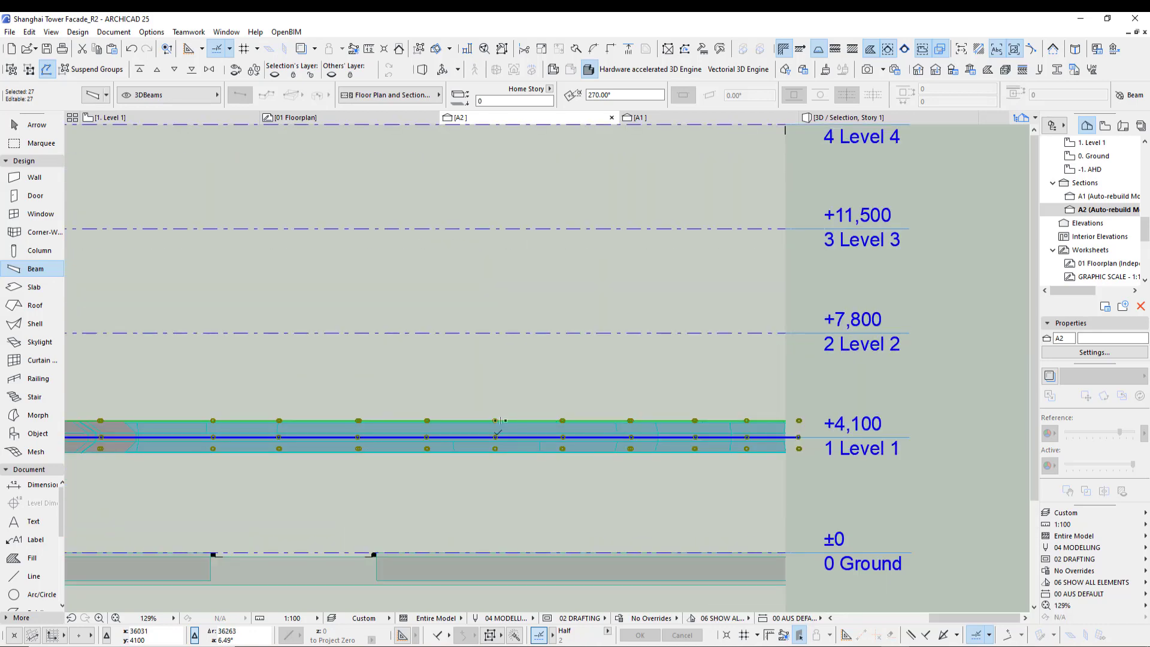
pyautogui.click(496, 421)
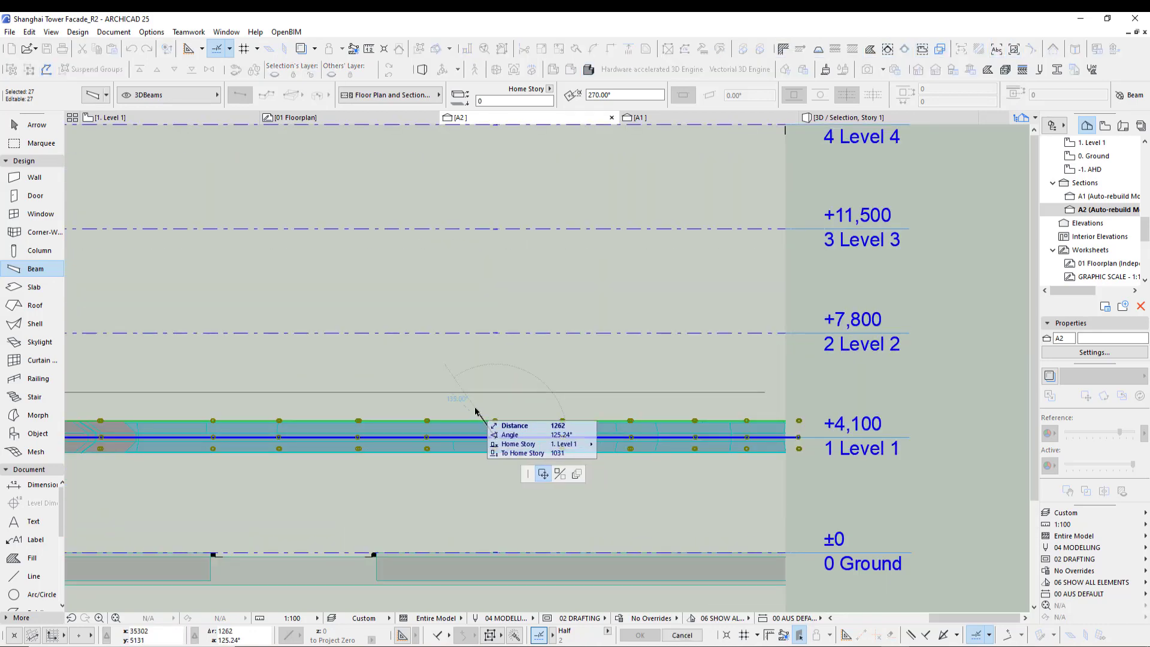
pyautogui.press('Escape')
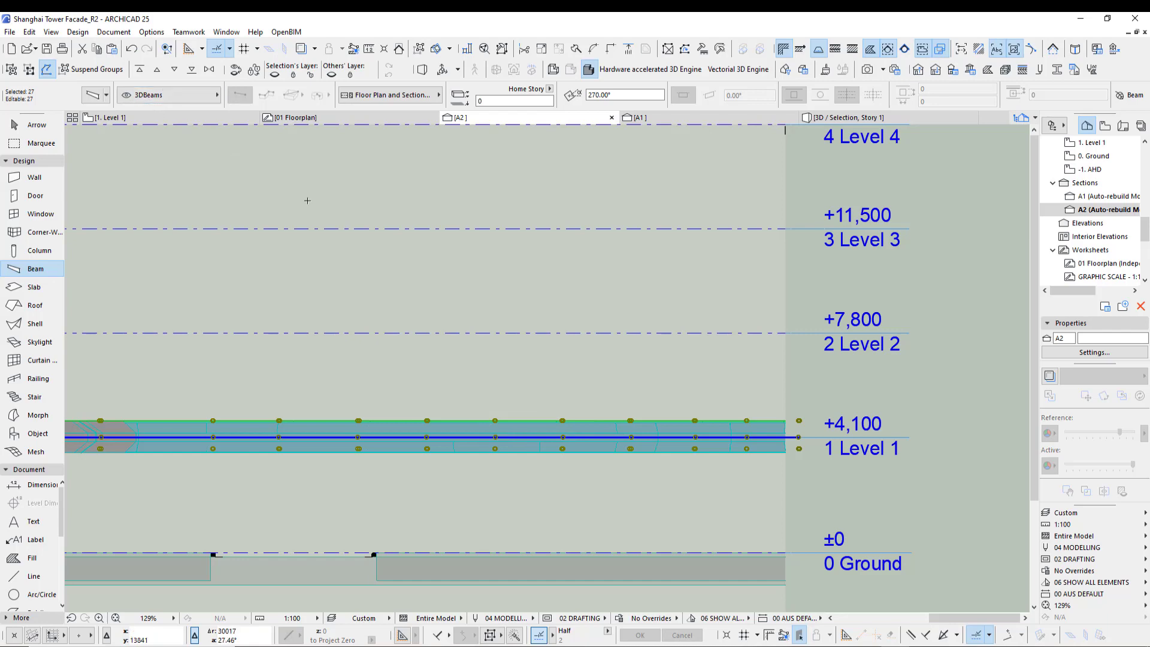
pyautogui.scroll(-5, 502, 330)
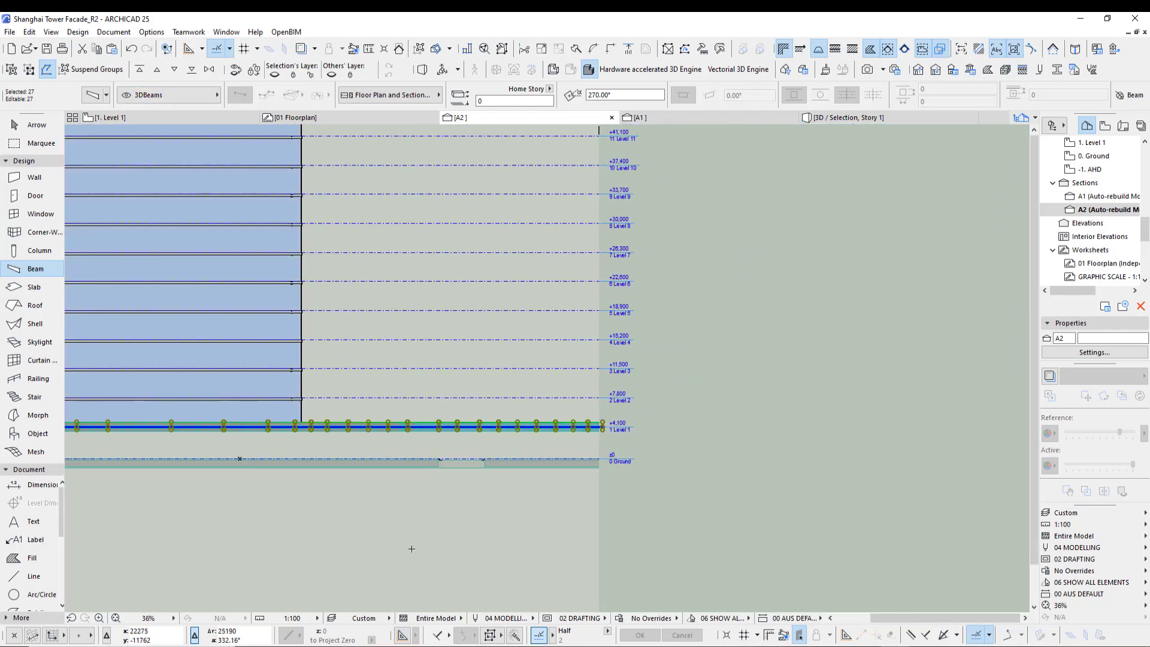
pyautogui.moveTo(410, 546); pyautogui.dragTo(537, 540, button='middle')
pyautogui.press('Escape')
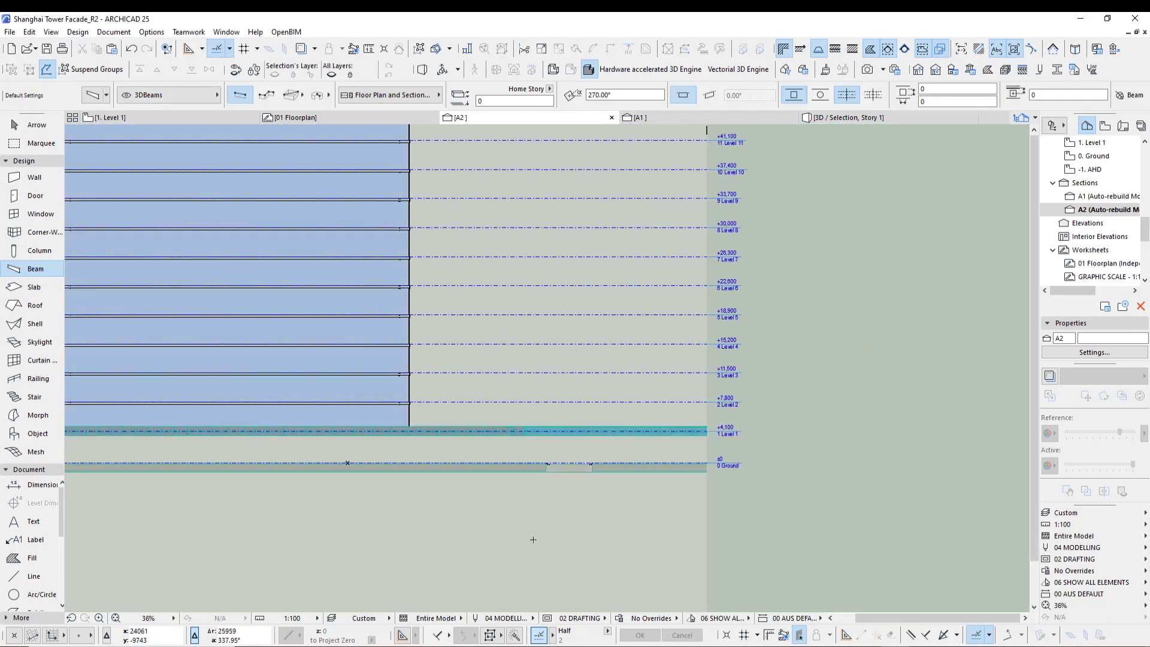
# - Change the range setting of the A2 section marker in the floor plan
pyautogui.press('F2')
pyautogui.keyDown('shift'); pyautogui.click(273, 293); pyautogui.keyUp('shift')
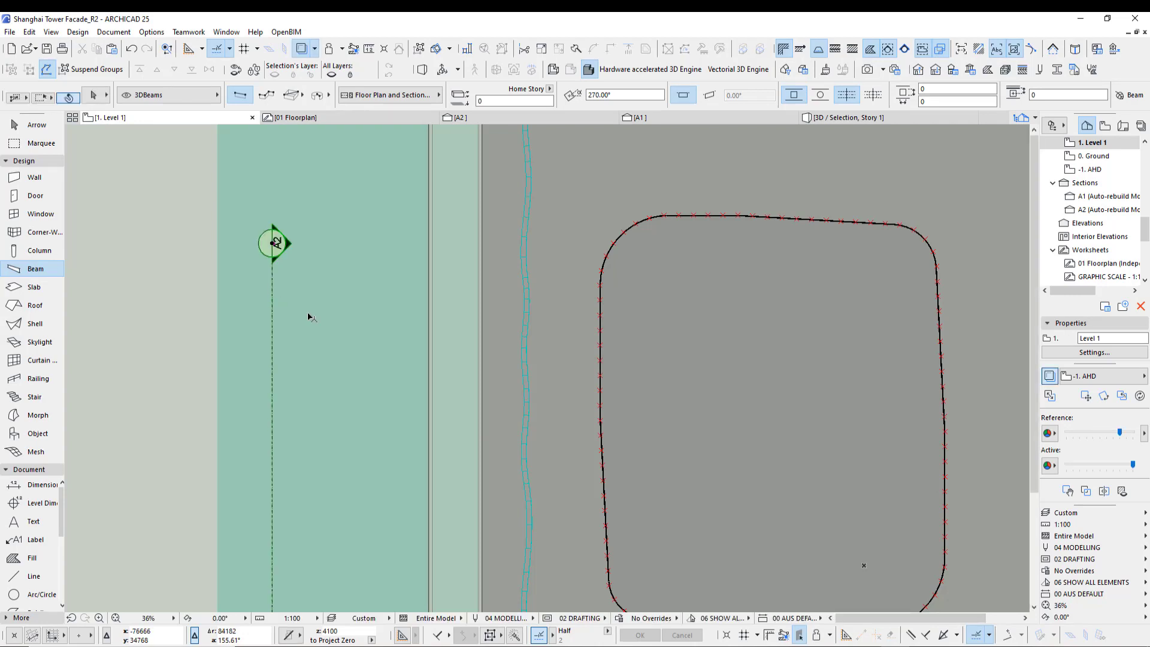
pyautogui.scroll(-5, 372, 375)
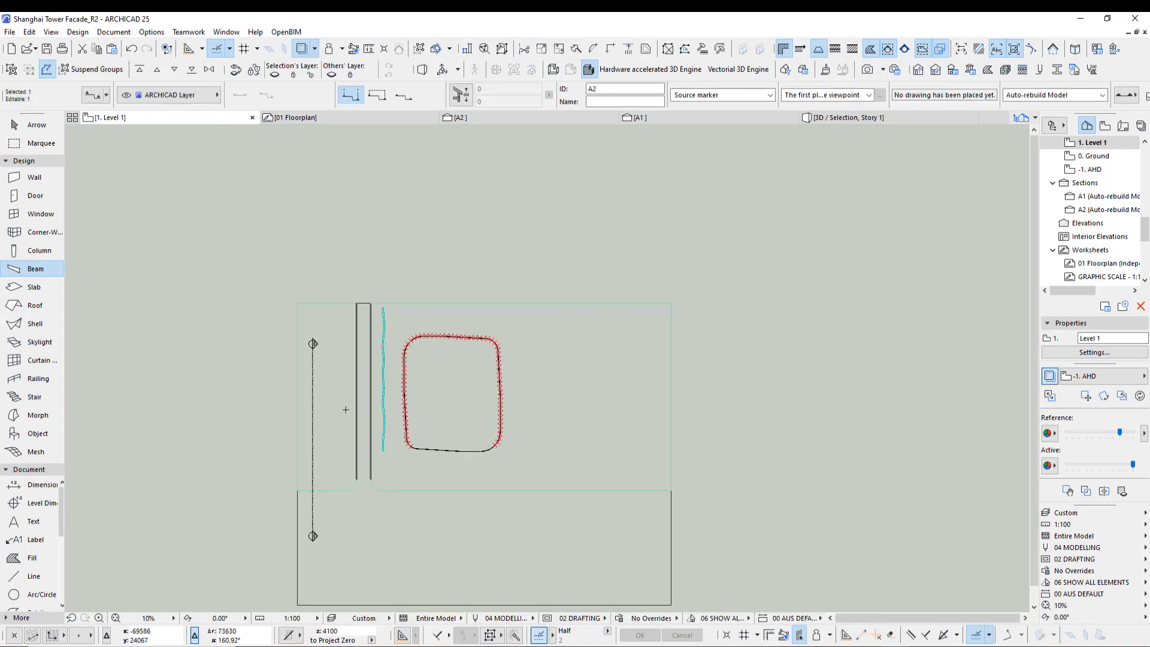
pyautogui.moveTo(381, 476); pyautogui.dragTo(296, 410, button='middle')
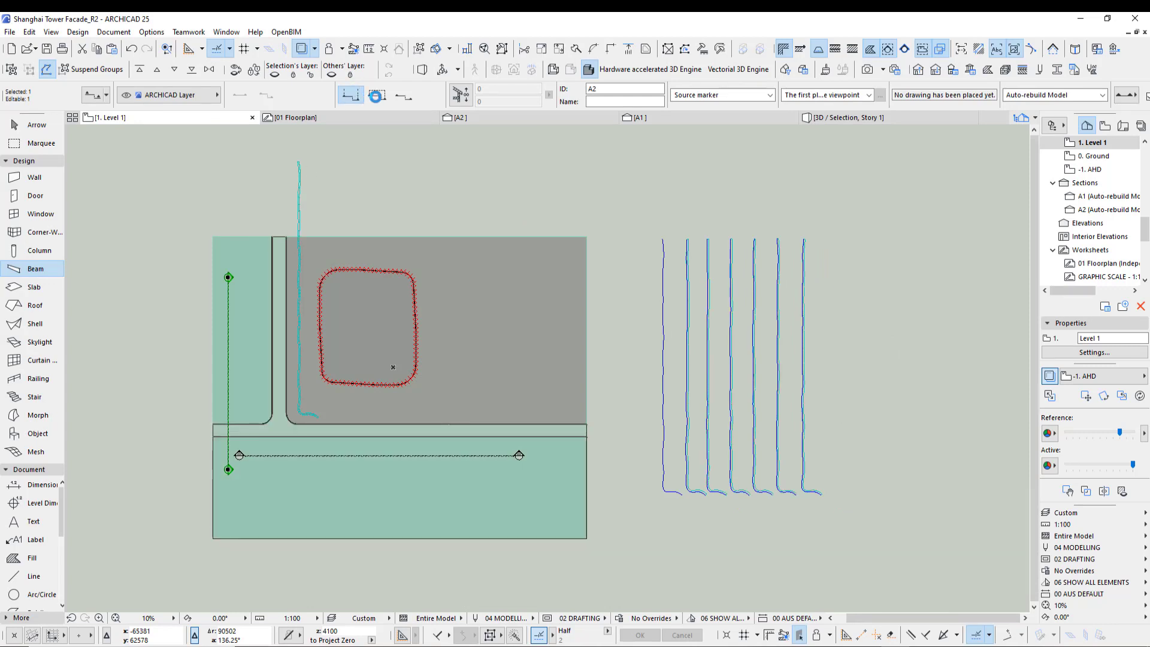
pyautogui.click(376, 96)
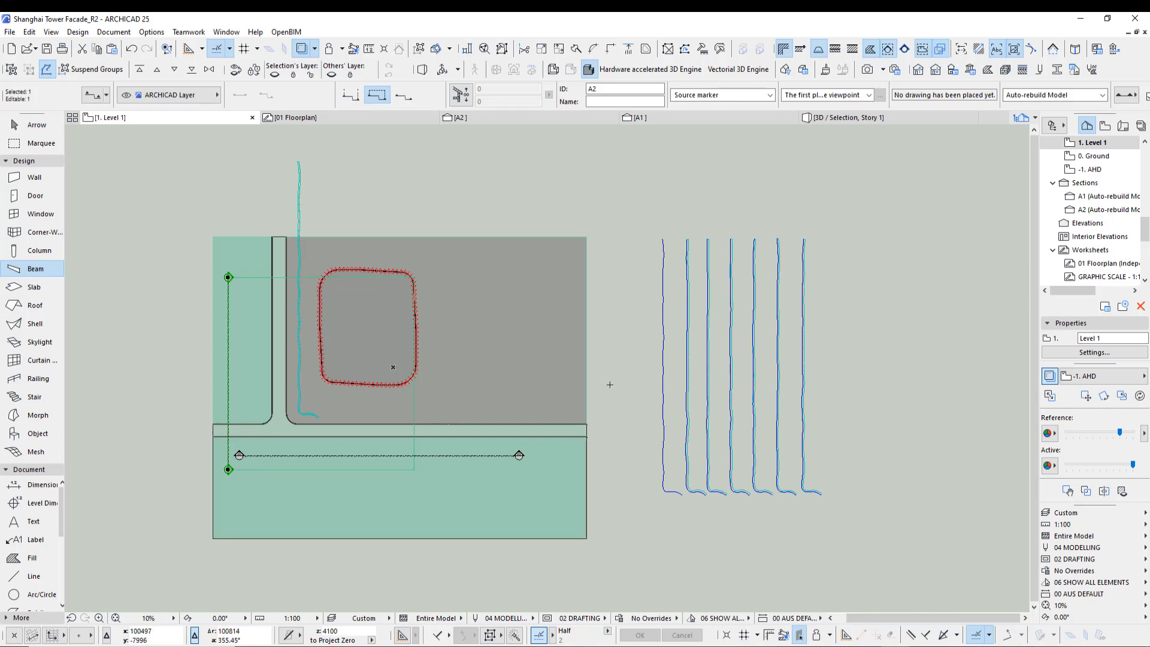
# - Rotate the morph -90° about its end in the A2 section so it stands upright
pyautogui.click(491, 120)
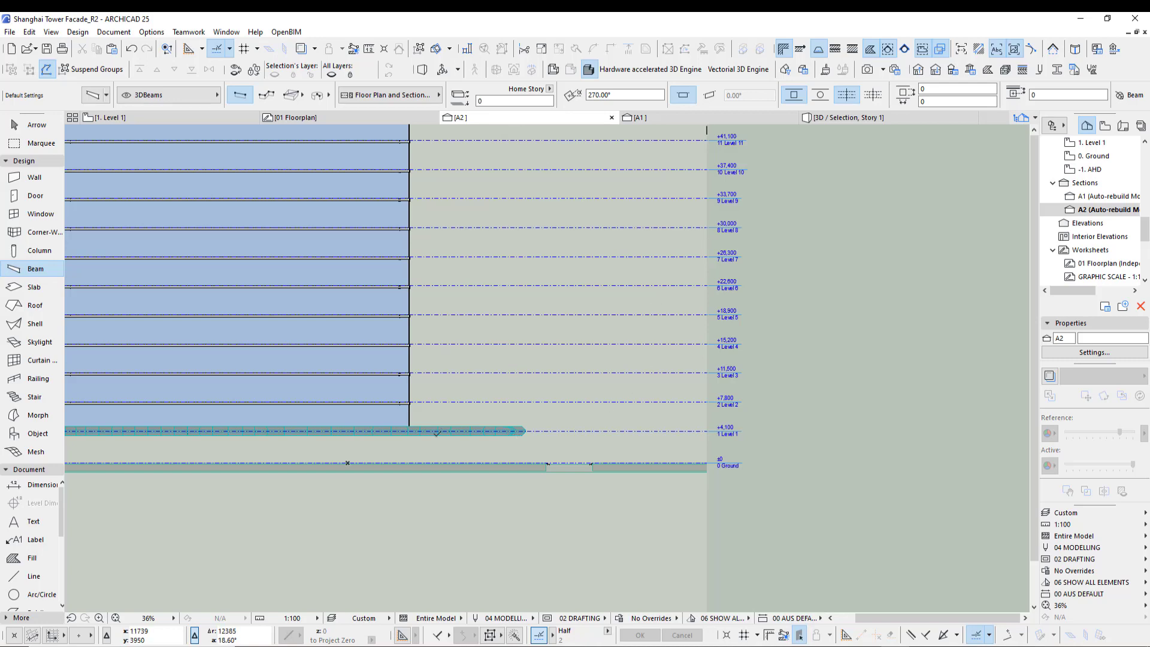
pyautogui.keyDown('shift'); pyautogui.click(447, 445); pyautogui.keyUp('shift')
pyautogui.scroll(2, 510, 441)
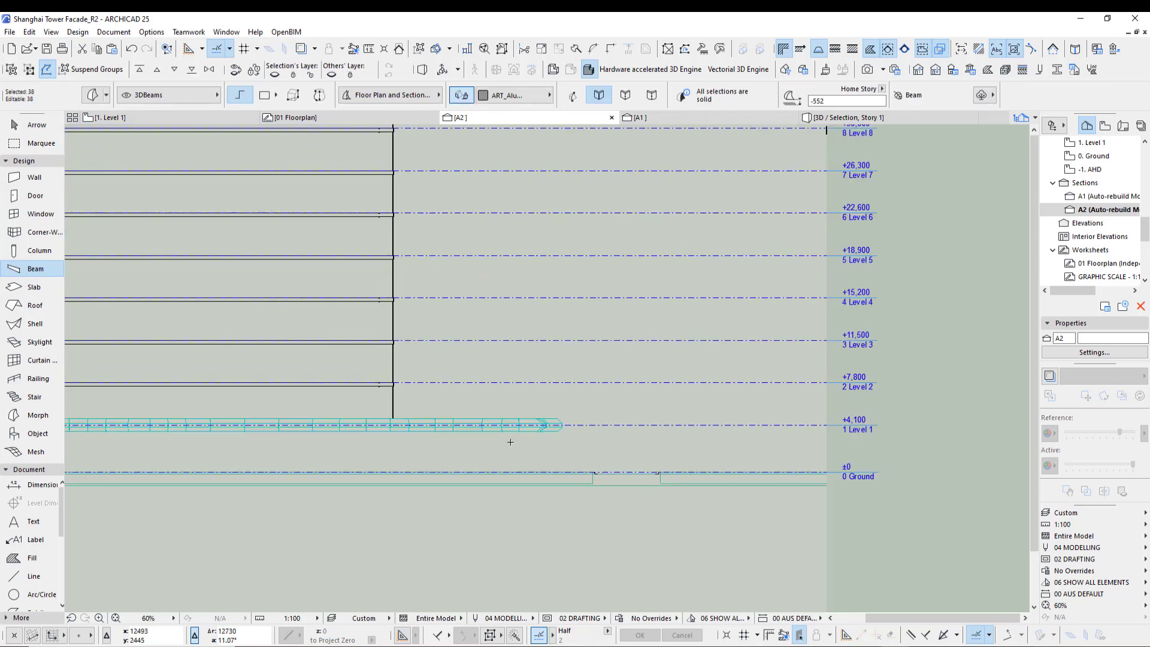
pyautogui.scroll(6, 510, 442)
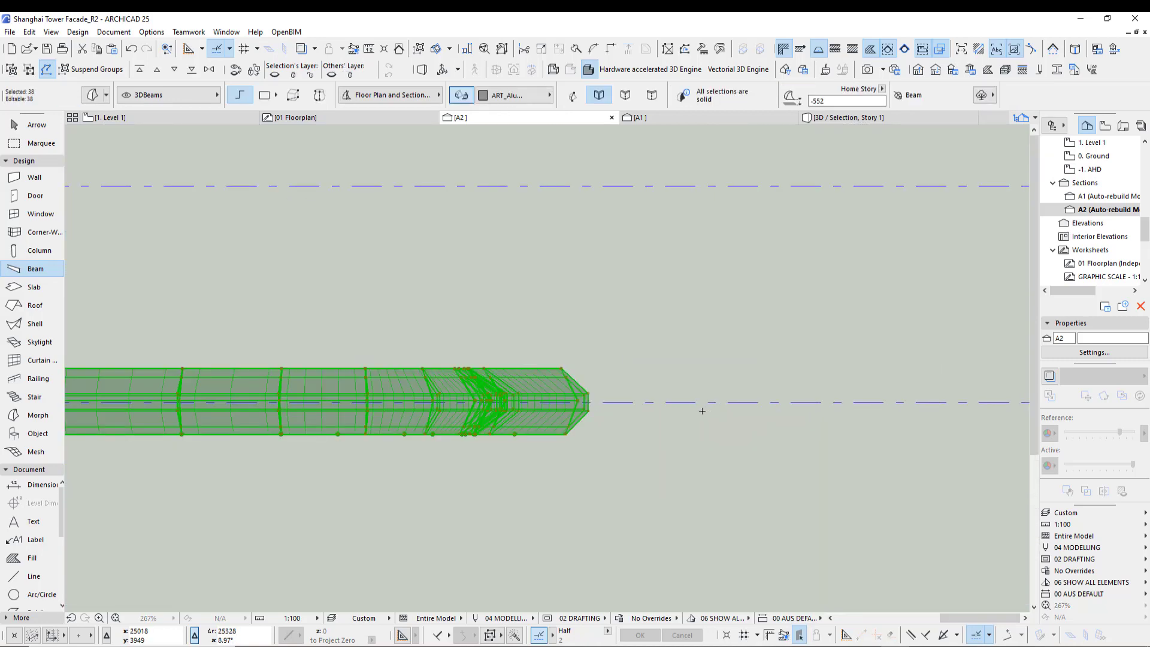
pyautogui.hotkey('ctrl', 'e')
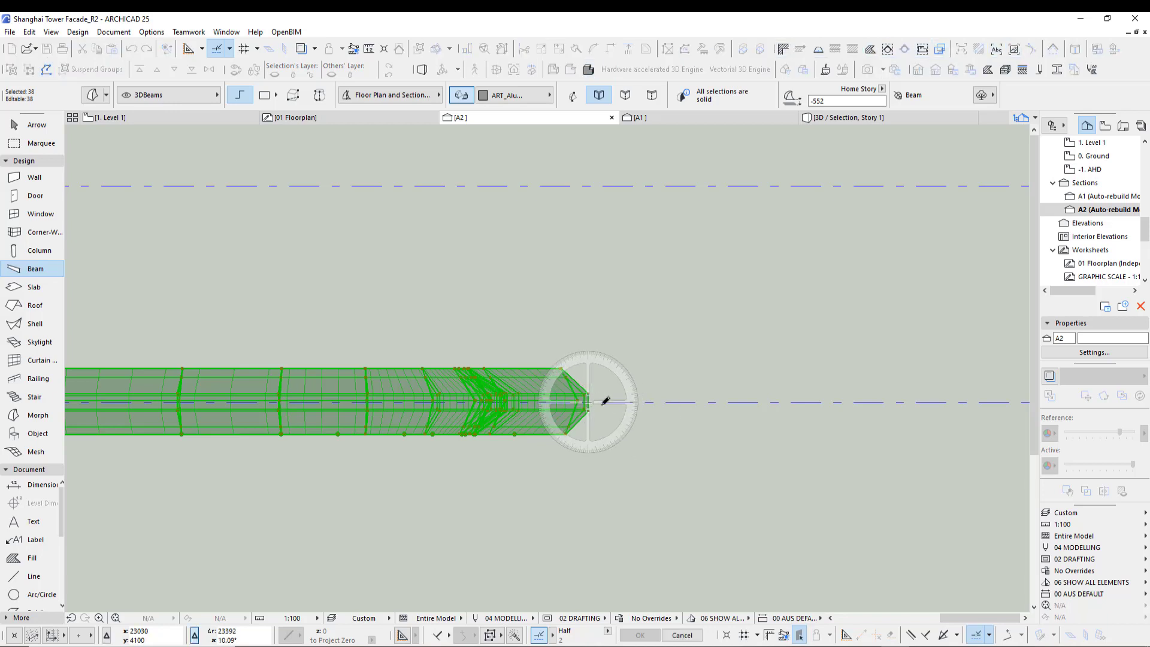
pyautogui.click(587, 402)
pyautogui.click(680, 402)
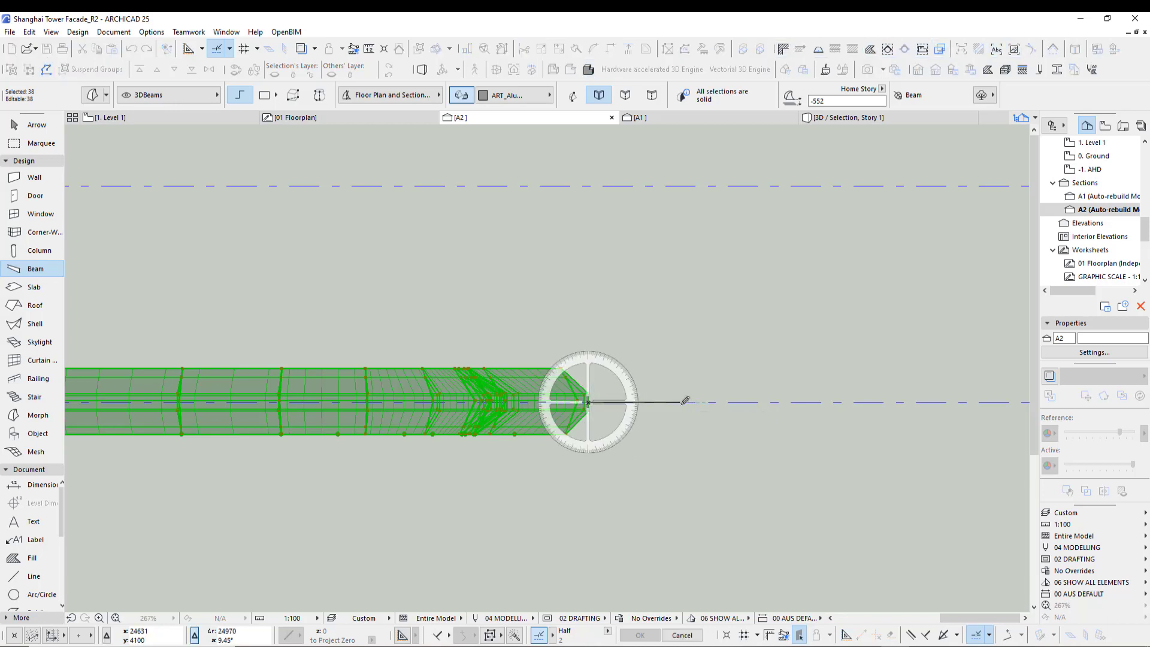
pyautogui.click(592, 527)
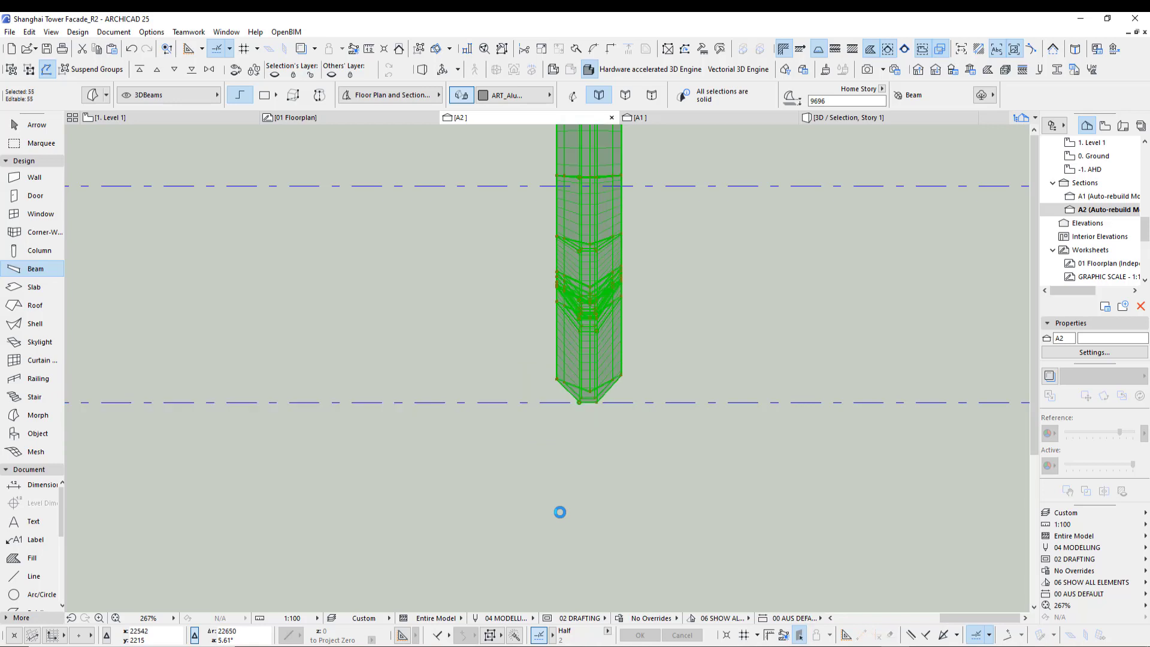
# - Marquee the tower base area in the floor plan and examine it in 3D
pyautogui.press('F2')
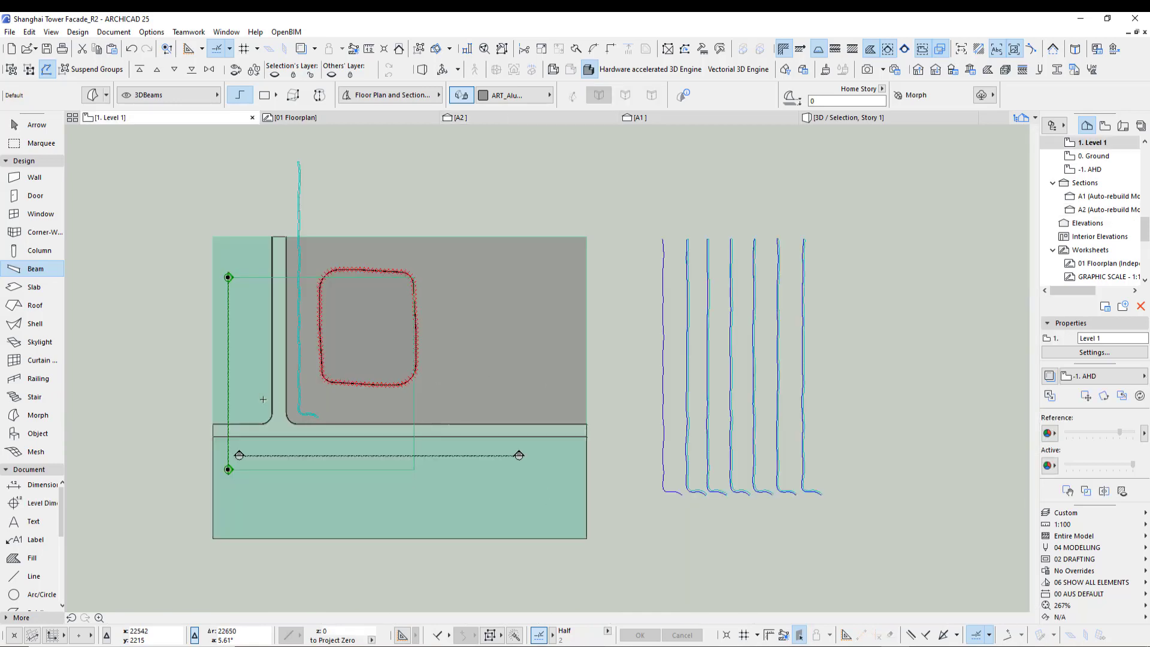
pyautogui.moveTo(339, 406); pyautogui.dragTo(643, 403, button='middle')
pyautogui.scroll(3, 643, 403)
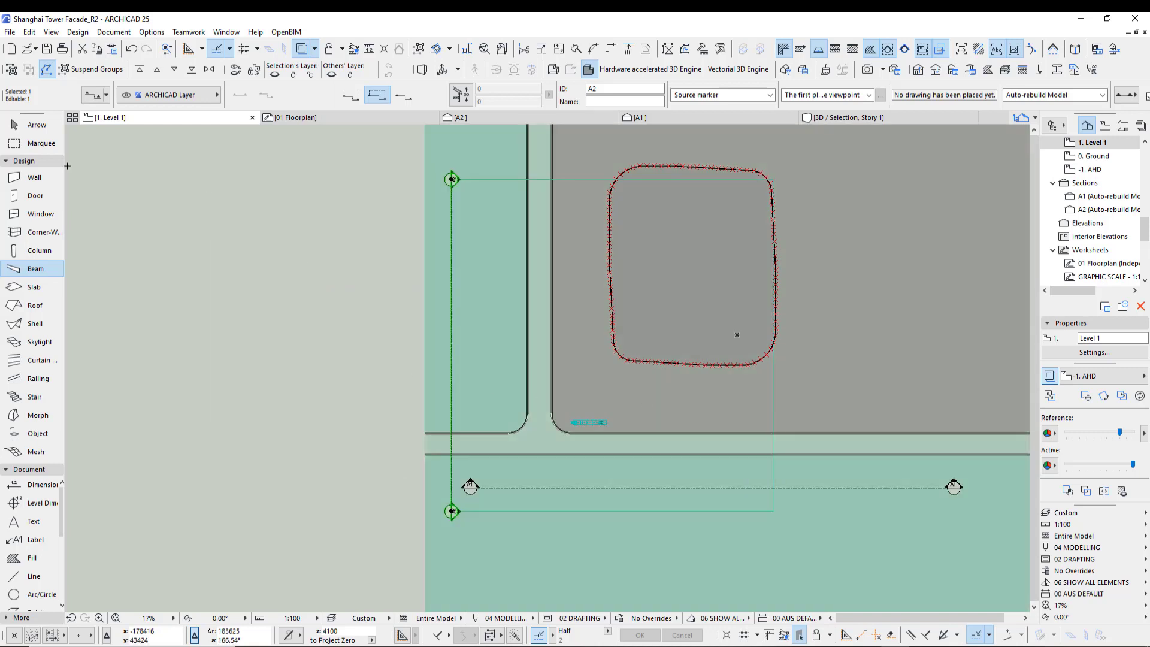
pyautogui.press('m')
pyautogui.click(297, 143)
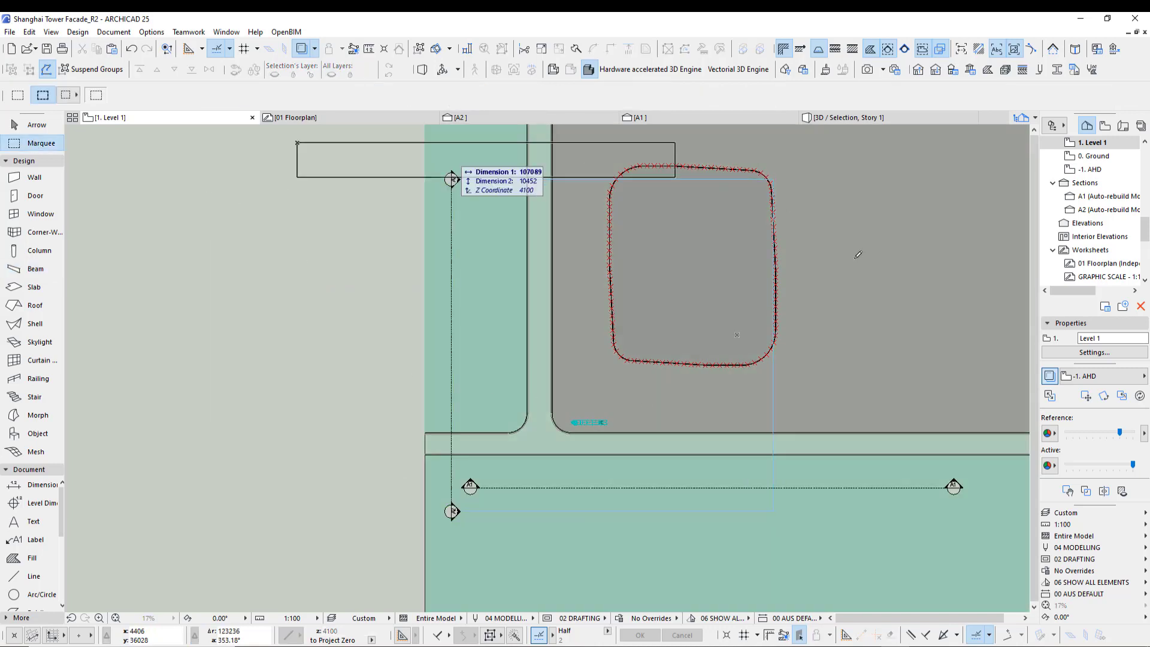
pyautogui.click(961, 545)
pyautogui.press('F5')
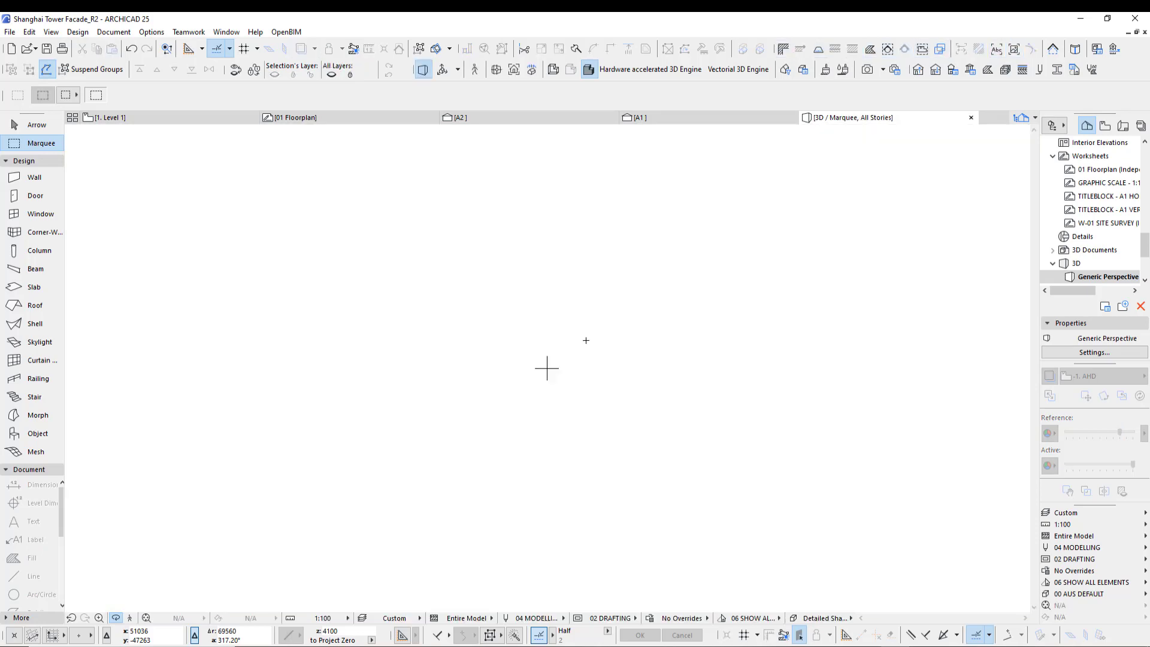
pyautogui.scroll(10, 585, 319)
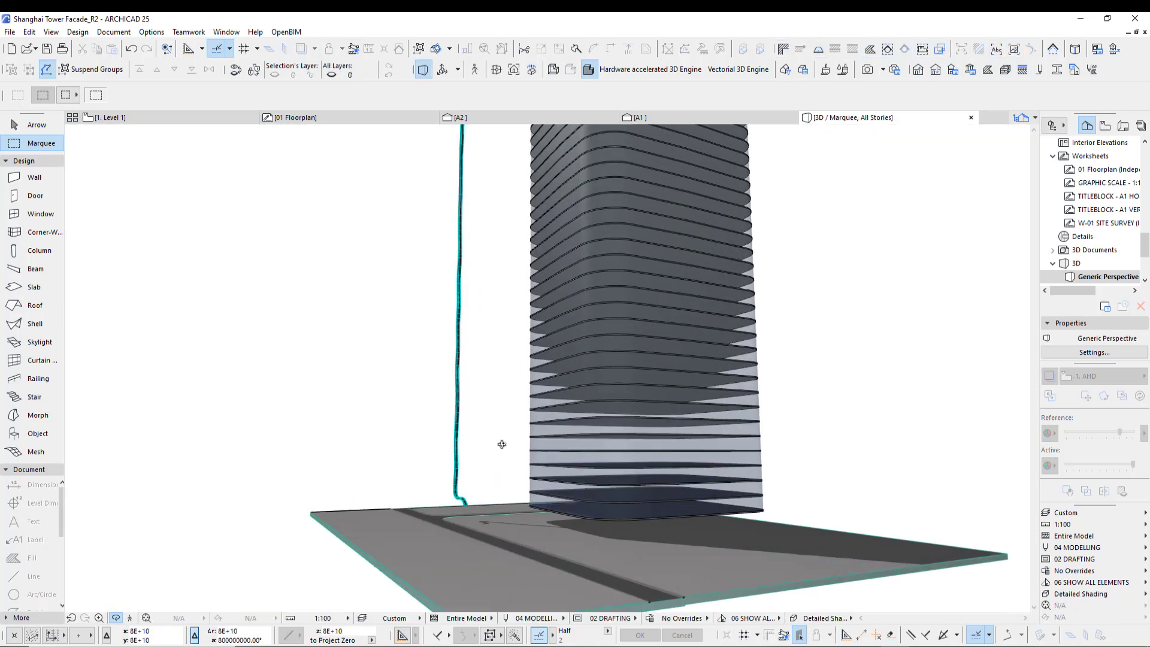
pyautogui.keyDown('shift'); pyautogui.moveTo(466, 481); pyautogui.dragTo(790, 489, button='middle'); pyautogui.keyUp('shift')
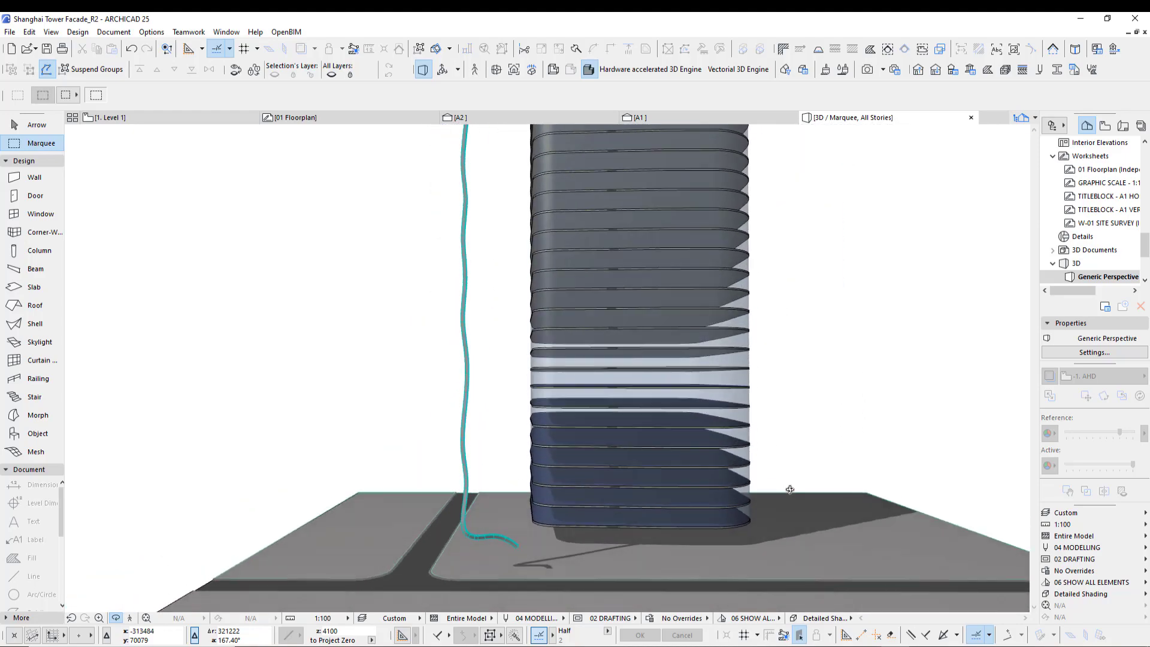
pyautogui.press('F2')
pyautogui.scroll(2, 737, 422)
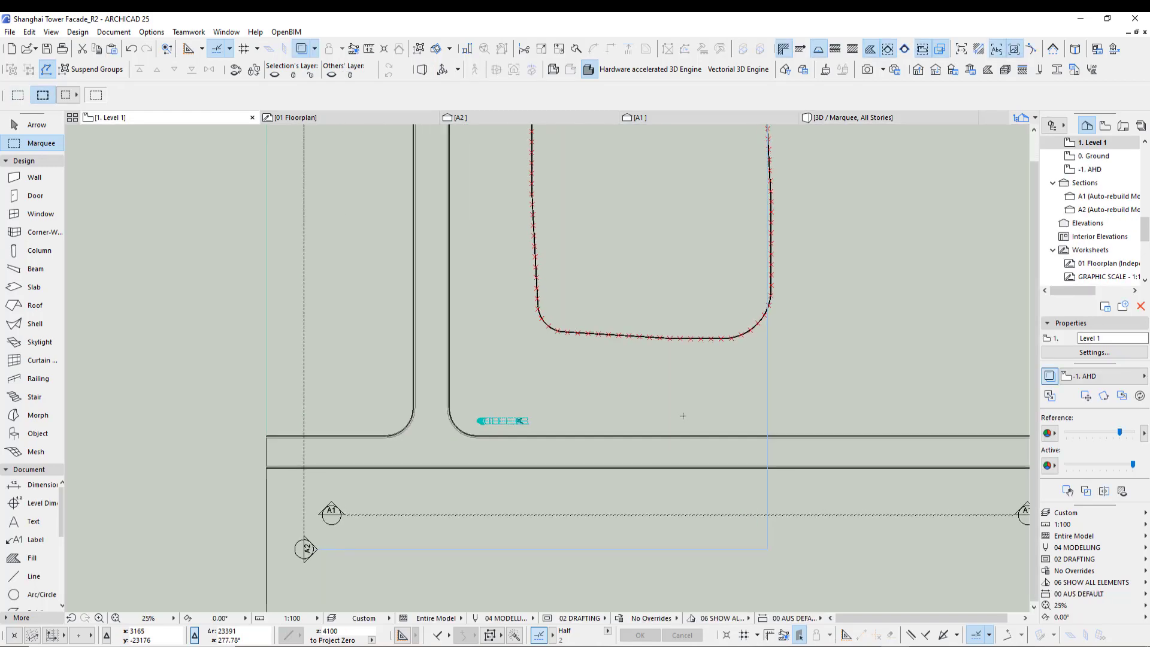
pyautogui.moveTo(676, 417); pyautogui.dragTo(503, 438, button='middle')
pyautogui.scroll(-2, 361, 446)
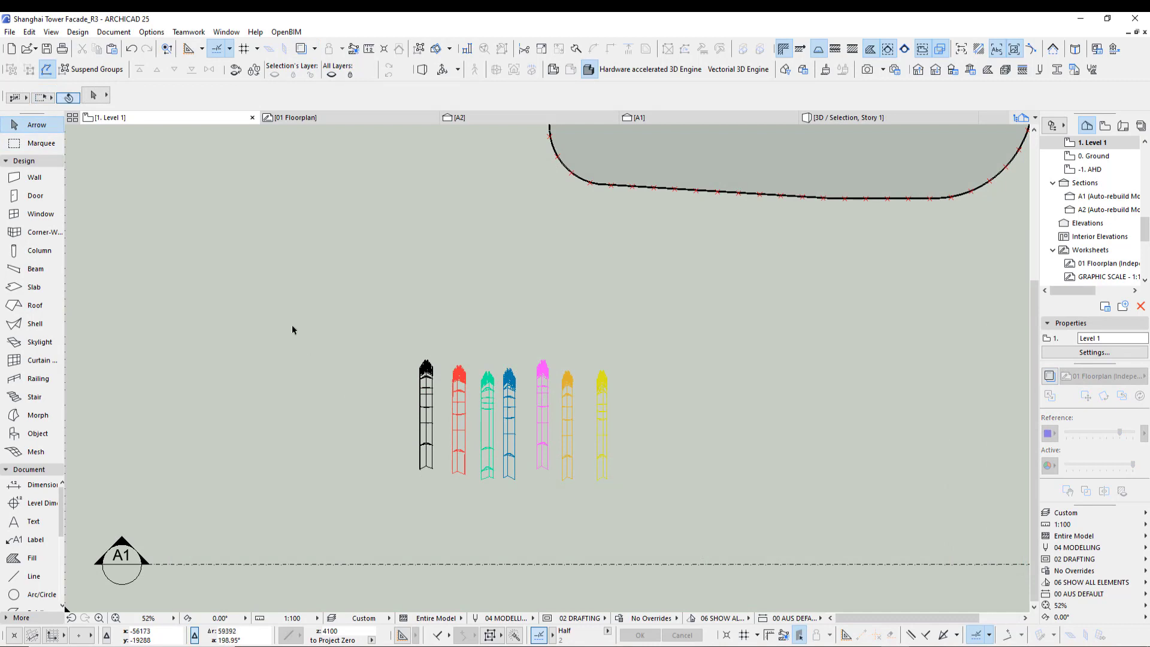
# - Select the seven coloured morph fins in the floor plan and examine them in 3D
pyautogui.moveTo(292, 325); pyautogui.dragTo(640, 516)
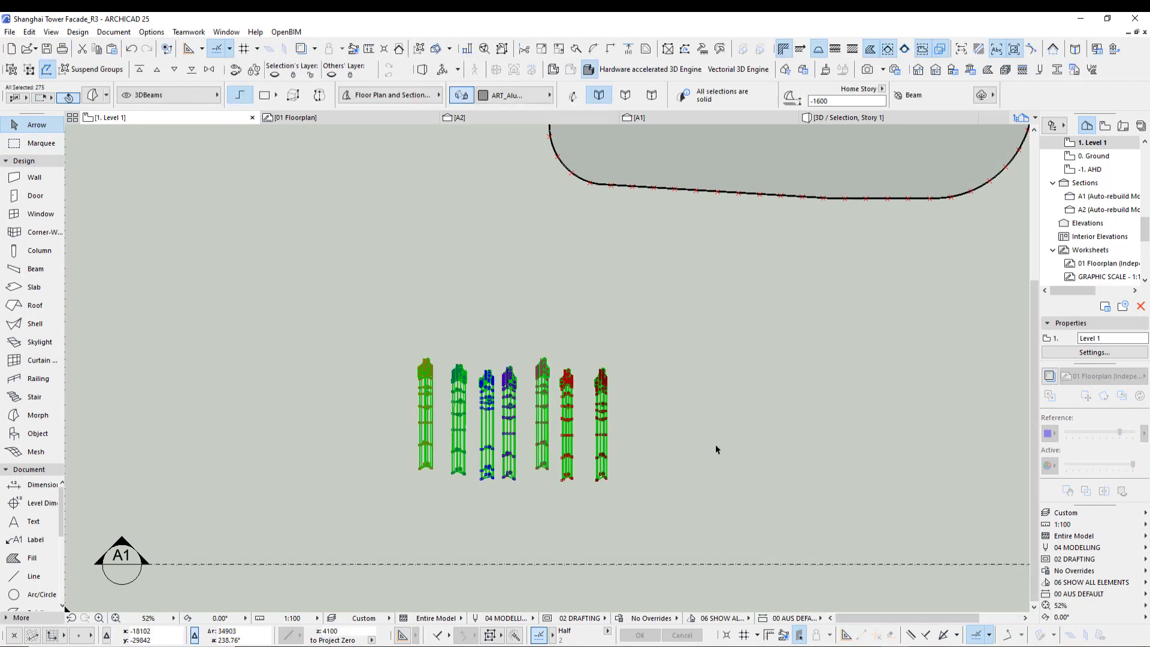
pyautogui.press('F5')
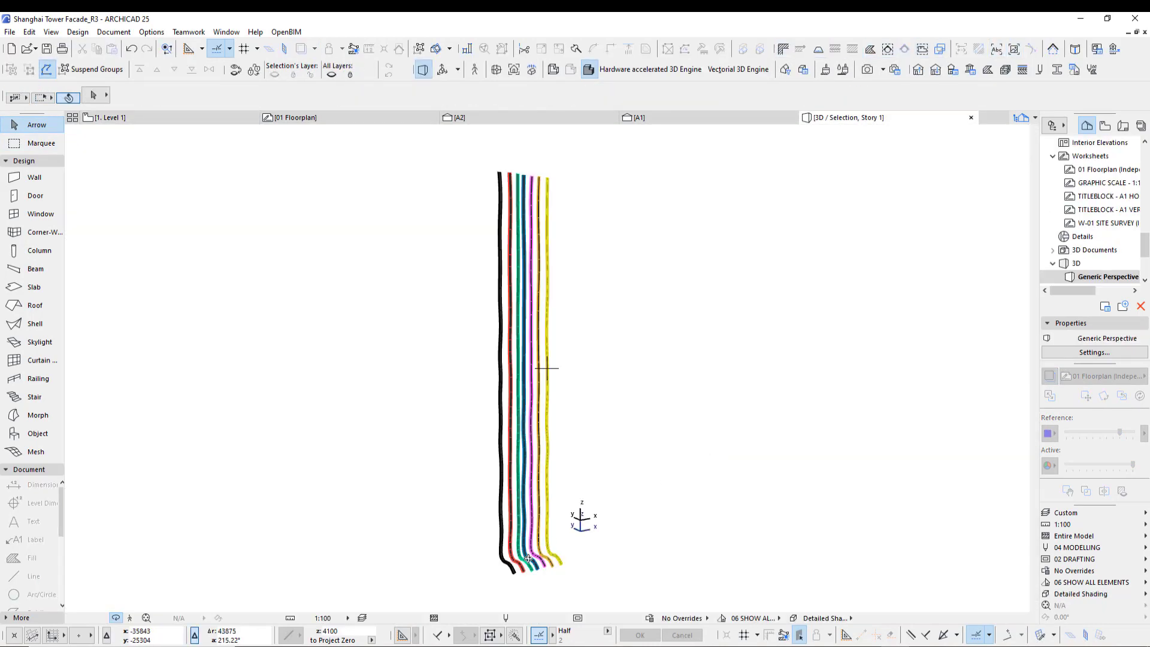
pyautogui.keyDown('shift'); pyautogui.moveTo(546, 367); pyautogui.dragTo(529, 481, button='middle'); pyautogui.keyUp('shift')
# - Return to the floor plan, select the black fin morph and review its morph selection settings without changing them
pyautogui.press('F2')
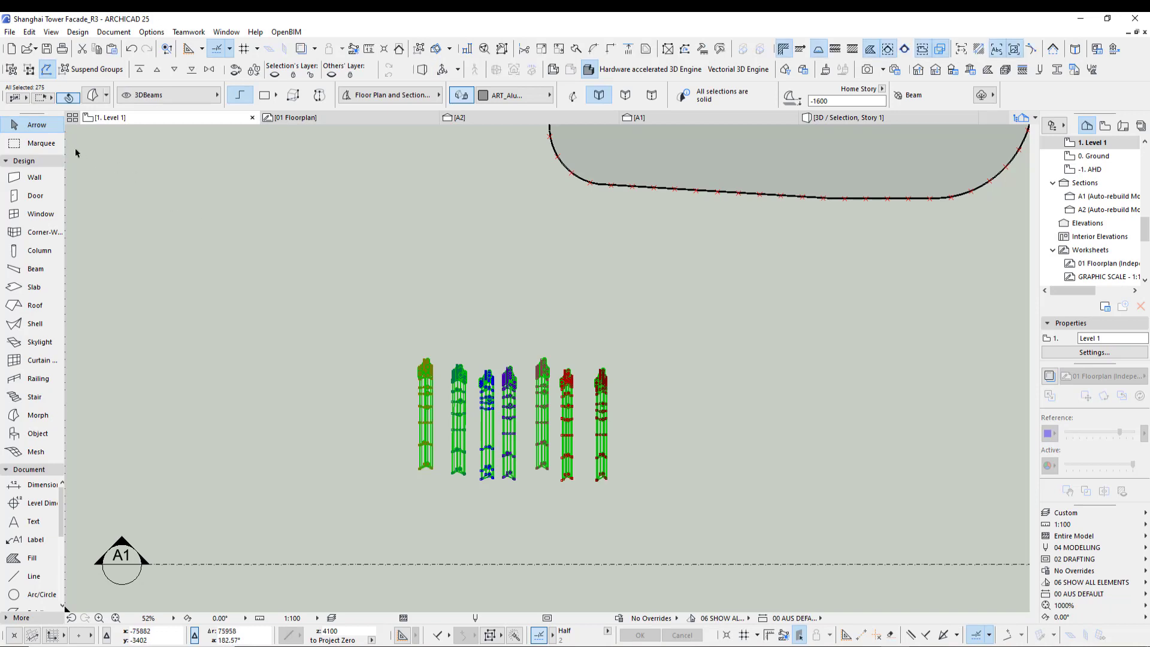
pyautogui.scroll(3, 459, 490)
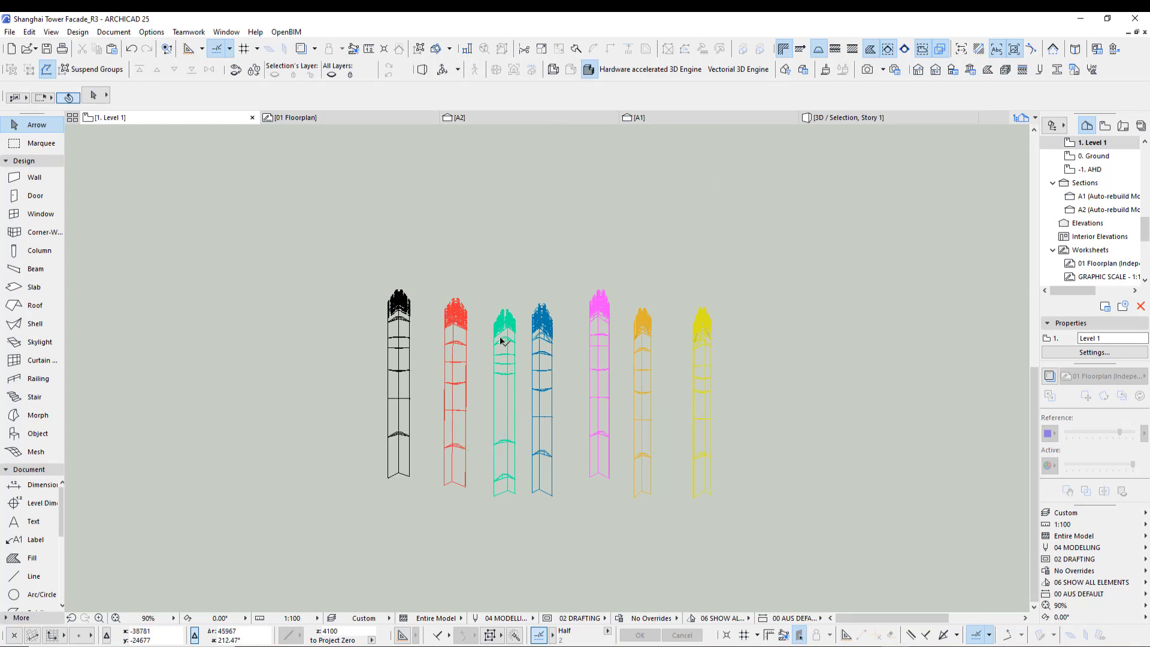
pyautogui.click(408, 478)
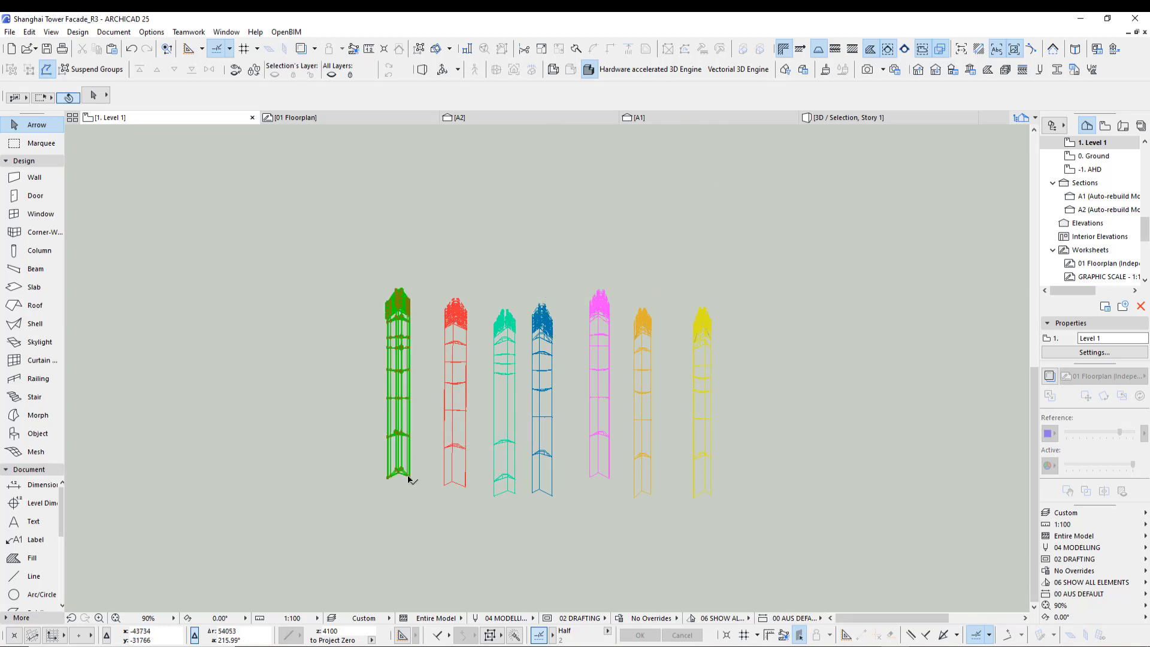
pyautogui.hotkey('ctrl', 't')
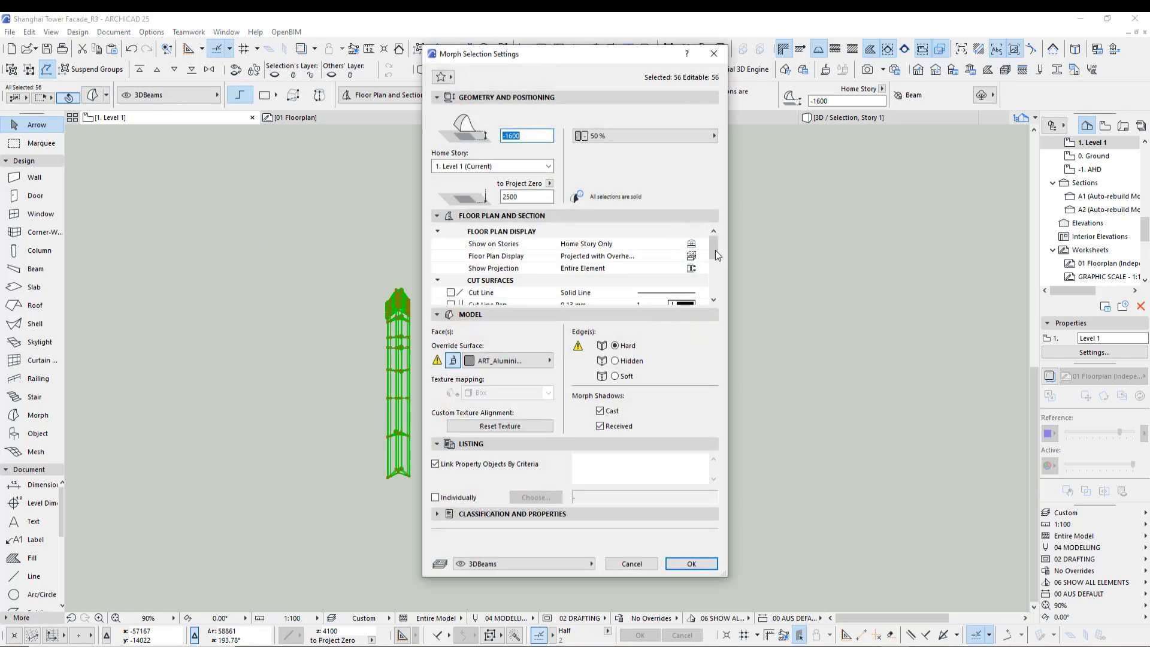
pyautogui.moveTo(715, 250); pyautogui.dragTo(715, 293)
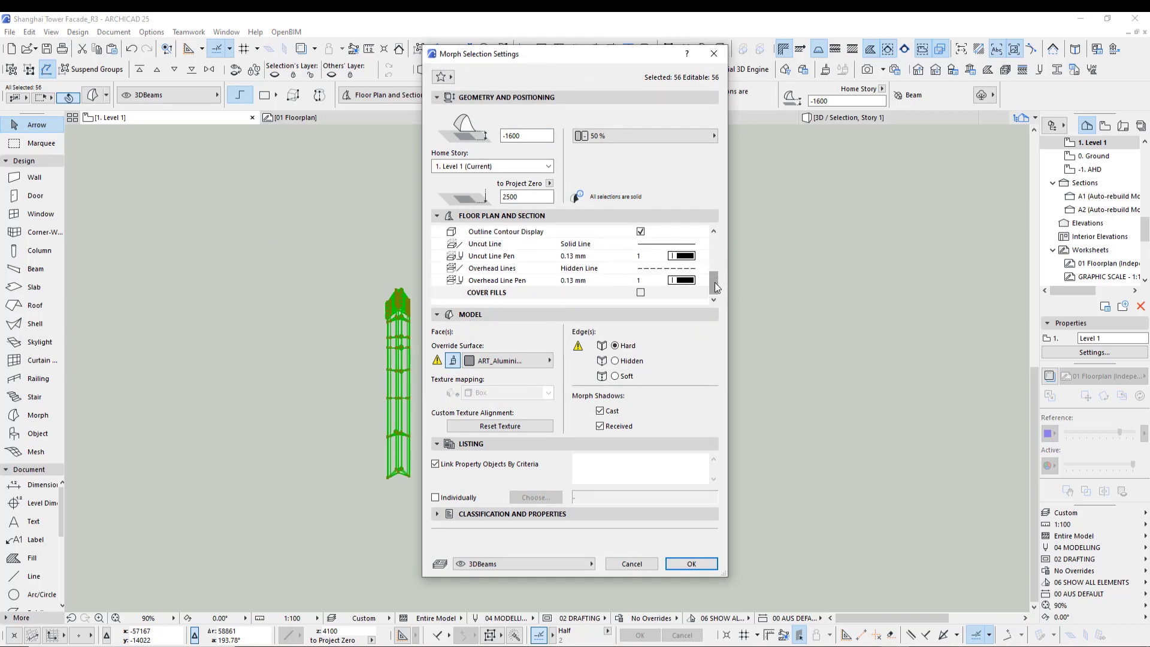
pyautogui.scroll(2, 659, 281)
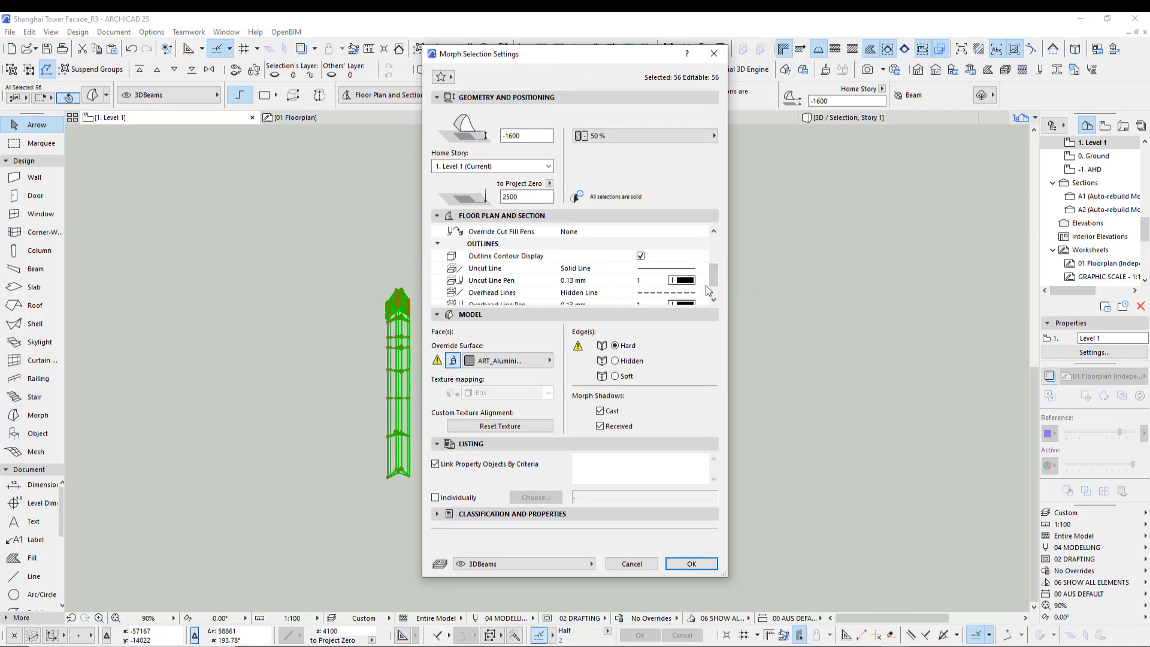
pyautogui.click(636, 568)
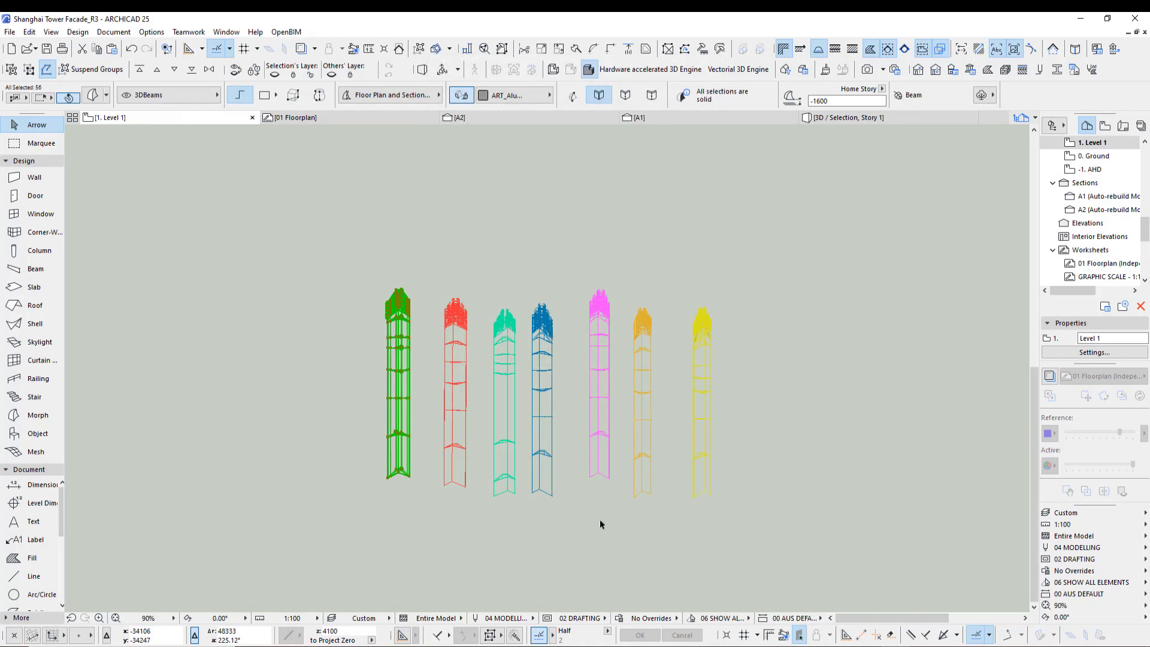
# - Select the pink fin morph and review its morph selection settings without changing them
pyautogui.click(604, 477)
pyautogui.hotkey('ctrl', 't')
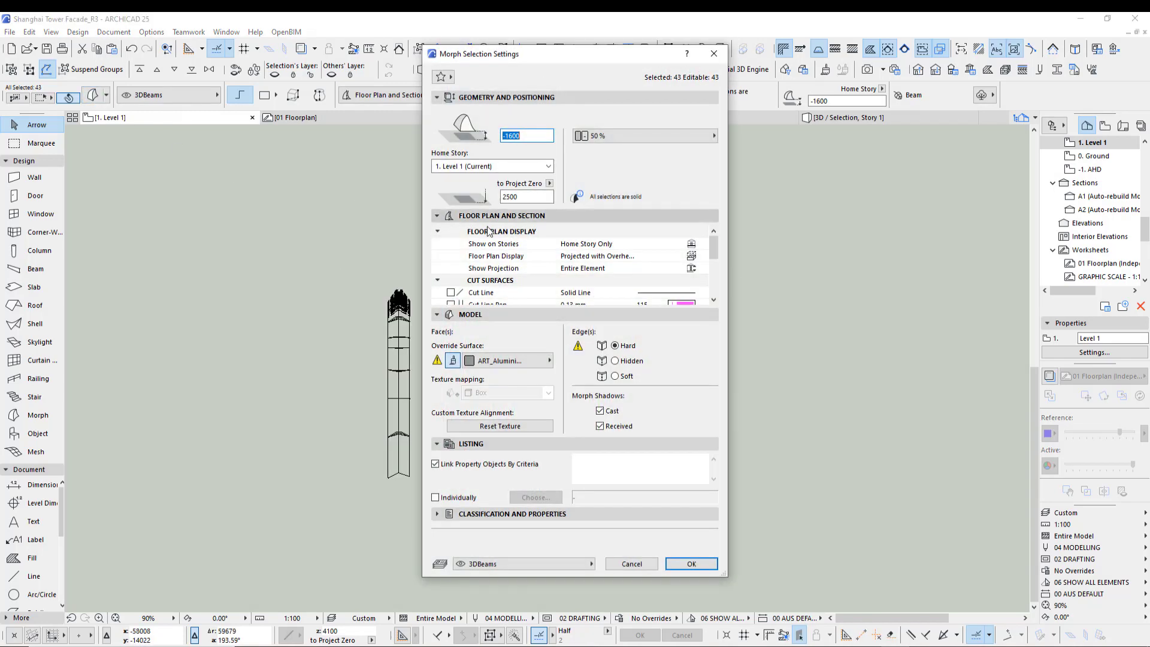
pyautogui.moveTo(715, 248)
pyautogui.mouseDown()
pyautogui.moveTo(714, 283)
pyautogui.moveTo(714, 236)
pyautogui.mouseUp()
pyautogui.click(638, 563)
pyautogui.click(637, 562)
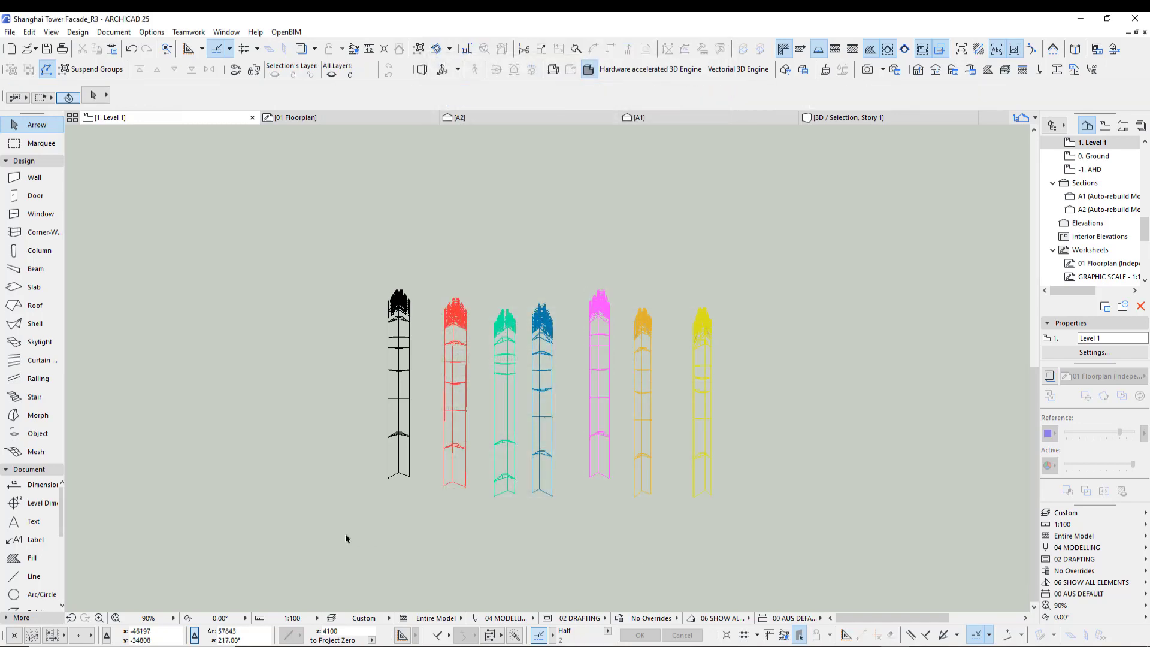
# - Select all seven fin morphs and examine their curved profiles in the 3D window
pyautogui.moveTo(338, 536); pyautogui.dragTo(740, 289)
pyautogui.press('F5')
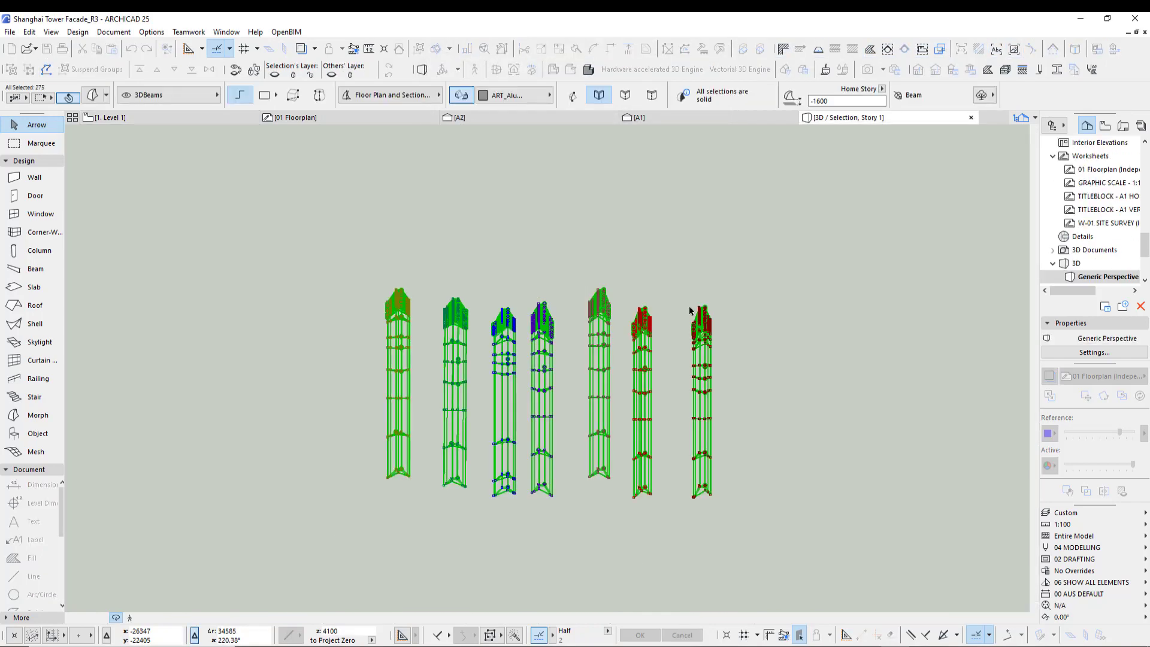
pyautogui.scroll(3, 551, 559)
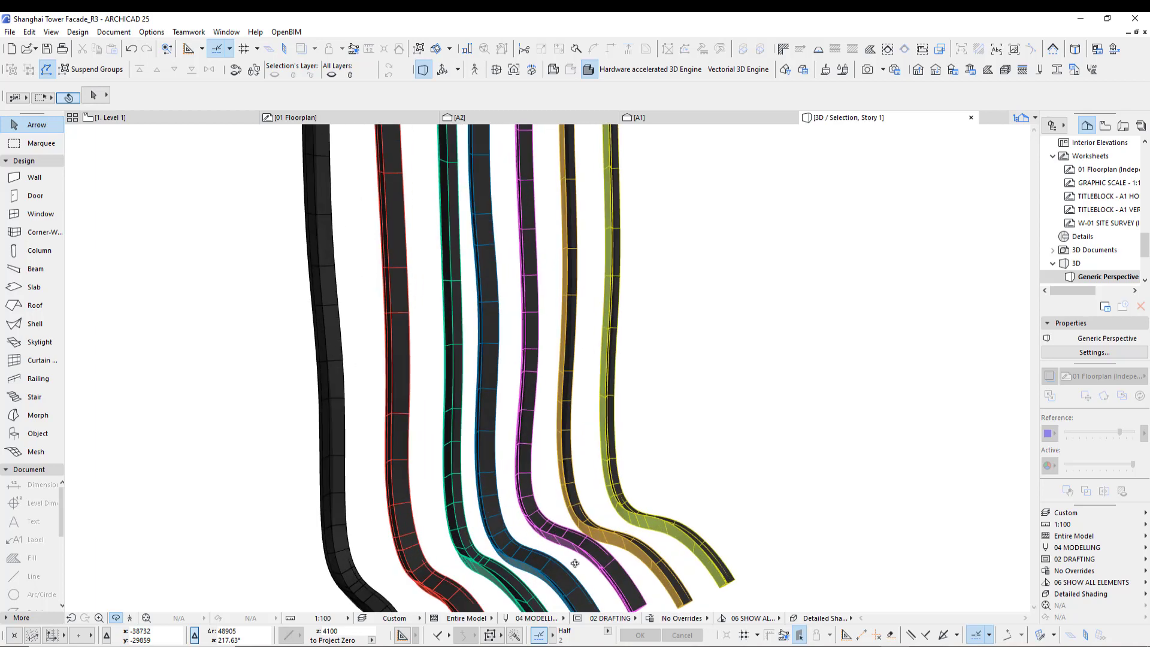
pyautogui.moveTo(565, 513); pyautogui.dragTo(485, 335, button='middle')
pyautogui.scroll(5, 595, 457)
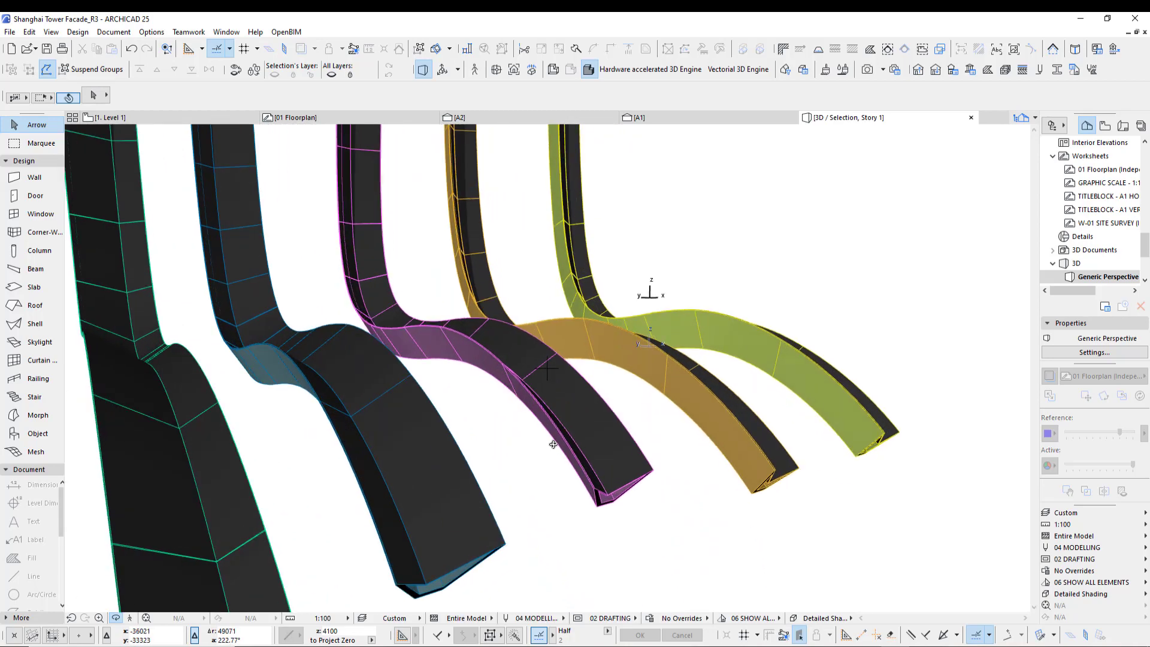
pyautogui.keyDown('shift'); pyautogui.moveTo(553, 444); pyautogui.dragTo(557, 398, button='middle'); pyautogui.keyUp('shift')
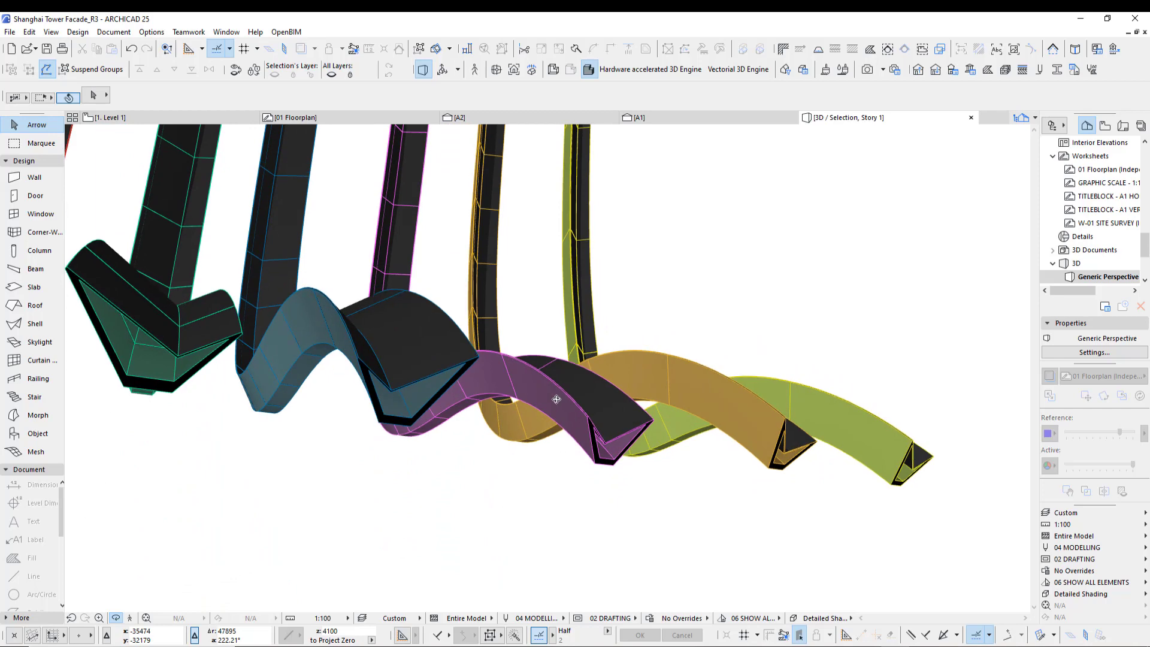
pyautogui.click(826, 71)
pyautogui.click(578, 47)
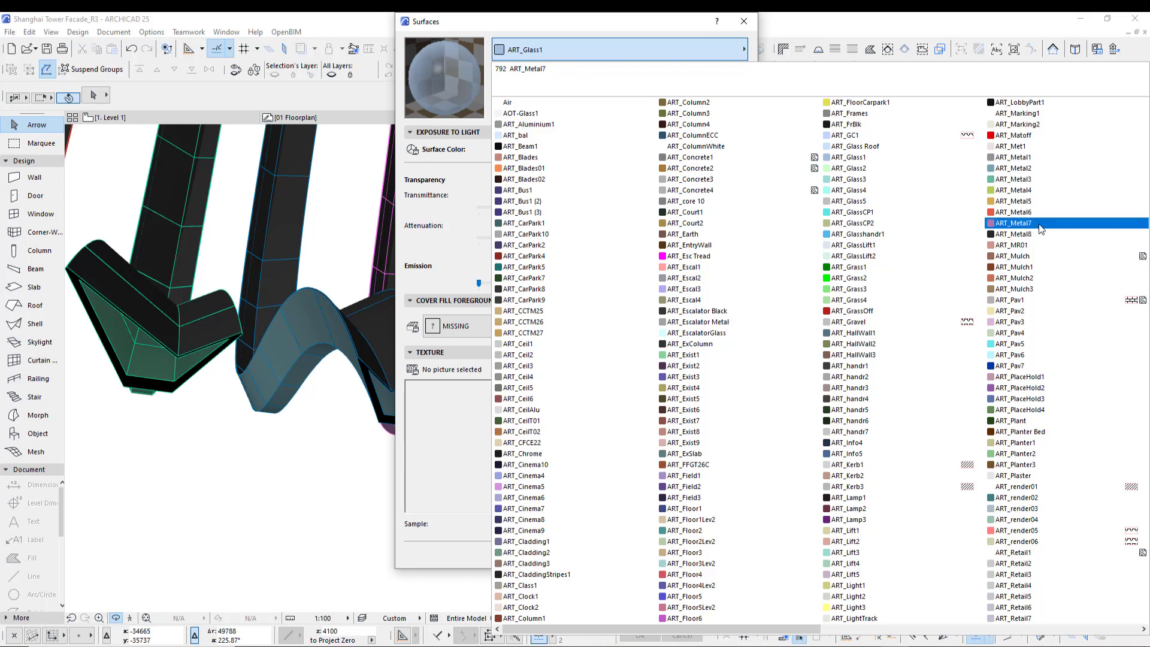
pyautogui.click(744, 22)
pyautogui.click(744, 21)
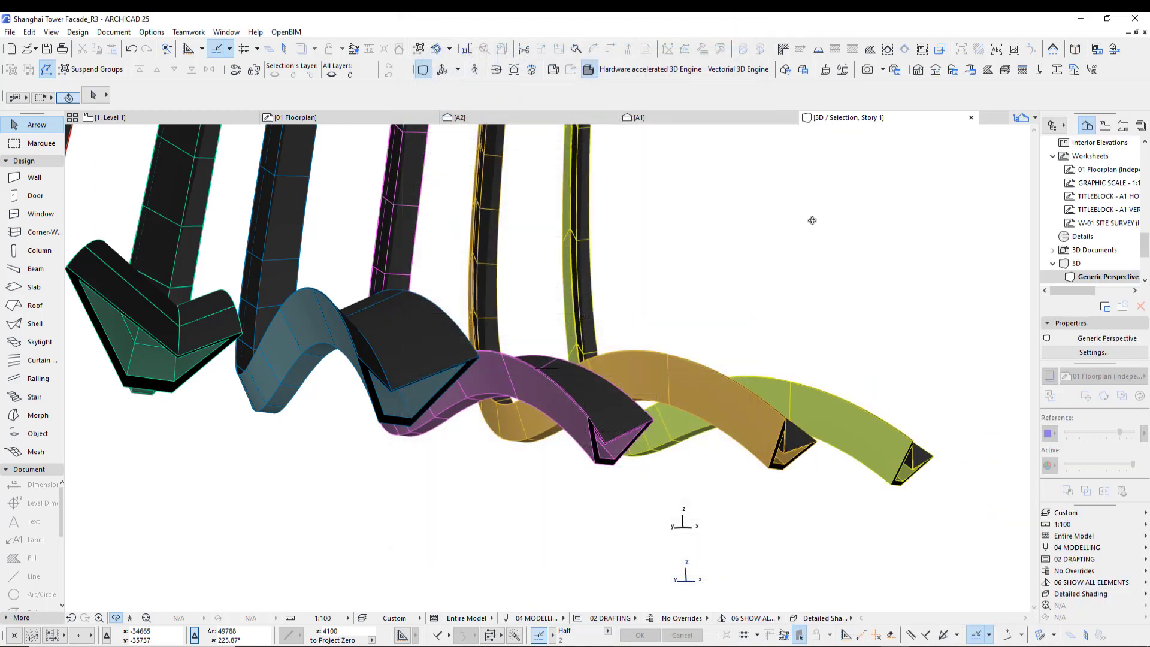
pyautogui.moveTo(638, 329); pyautogui.dragTo(546, 434)
pyautogui.keyDown('shift'); pyautogui.moveTo(546, 434); pyautogui.dragTo(551, 441, button='middle'); pyautogui.keyUp('shift')
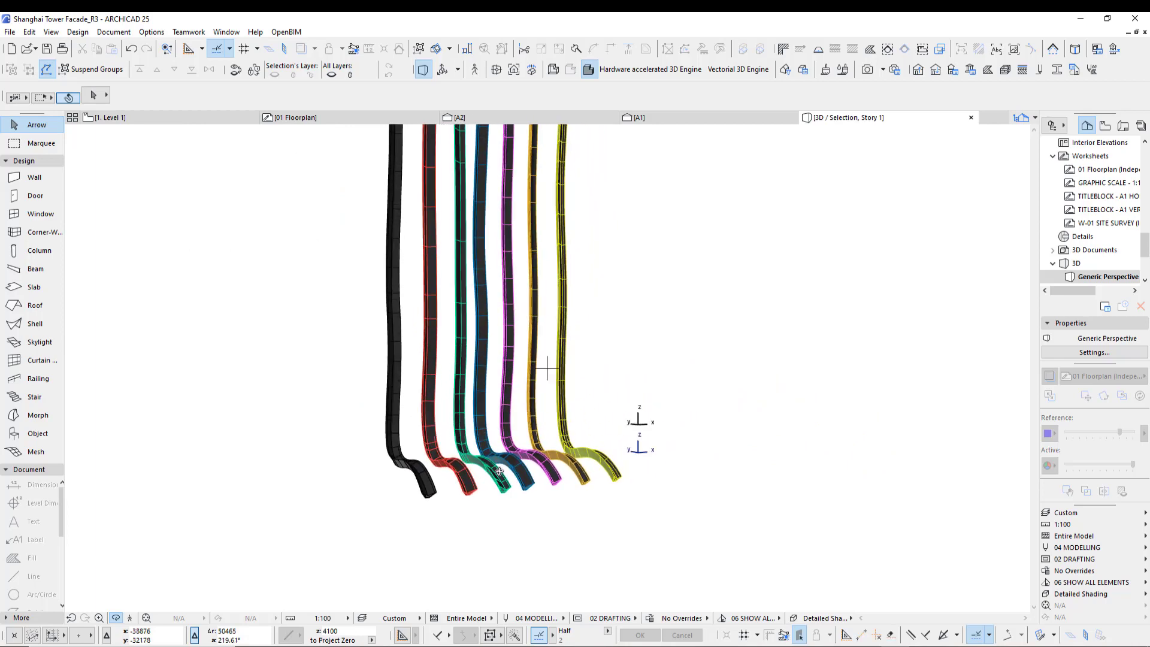
# - Move the black fin so its top end sits on the corner of the tower base spline in the floor plan
pyautogui.press('F2')
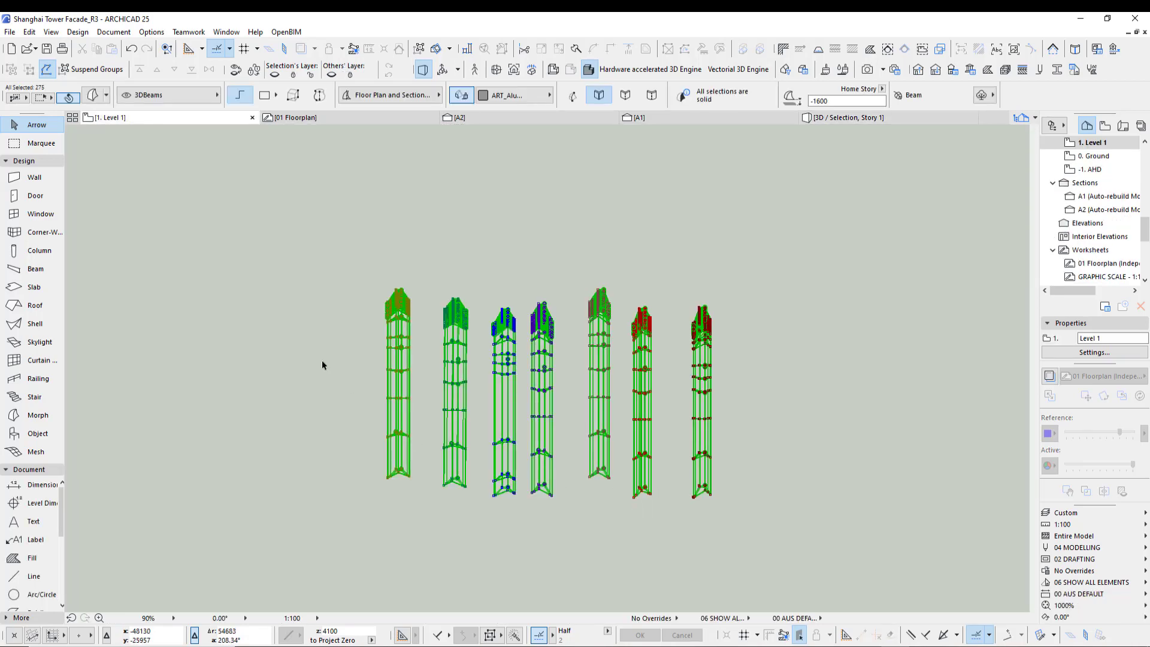
pyautogui.scroll(-5, 286, 449)
pyautogui.scroll(-1, 320, 472)
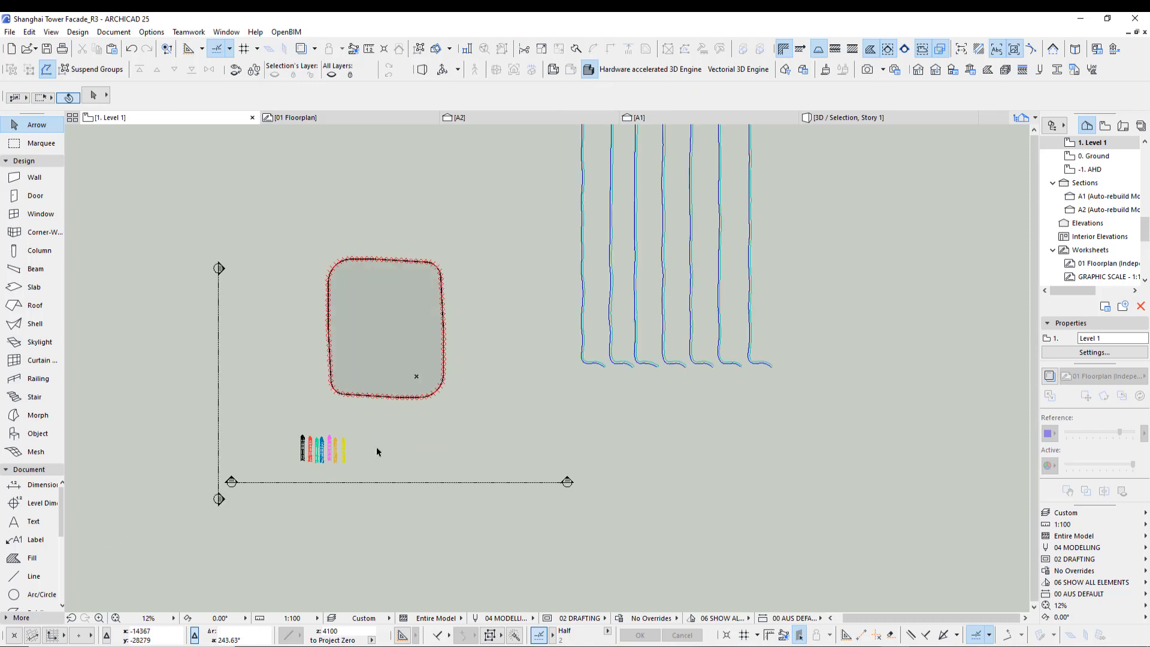
pyautogui.scroll(4, 367, 434)
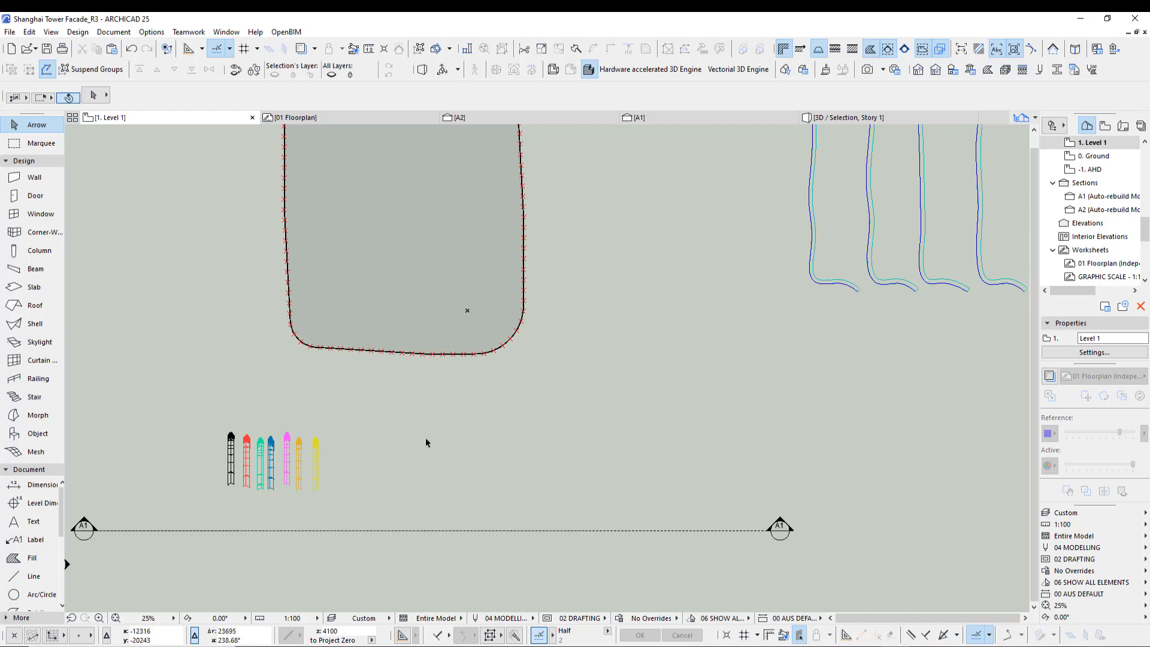
pyautogui.scroll(-2, 426, 443)
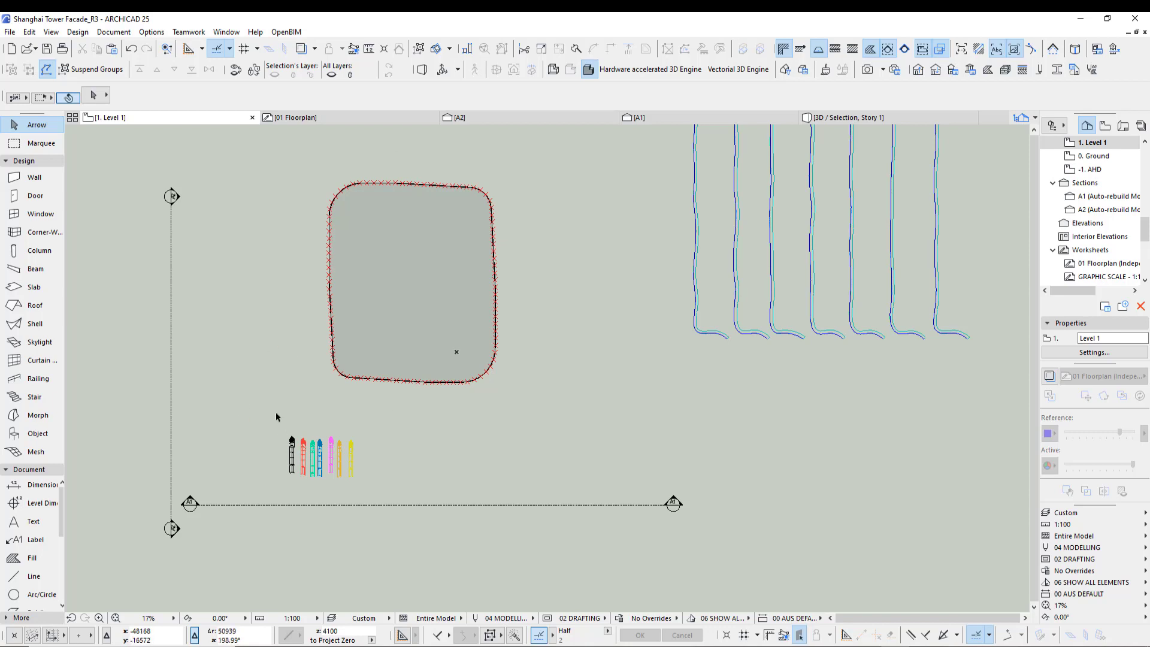
pyautogui.moveTo(257, 425)
pyautogui.mouseDown()
pyautogui.moveTo(358, 491)
pyautogui.moveTo(379, 484)
pyautogui.moveTo(270, 461)
pyautogui.moveTo(248, 444)
pyautogui.mouseUp()
pyautogui.scroll(4, 365, 427)
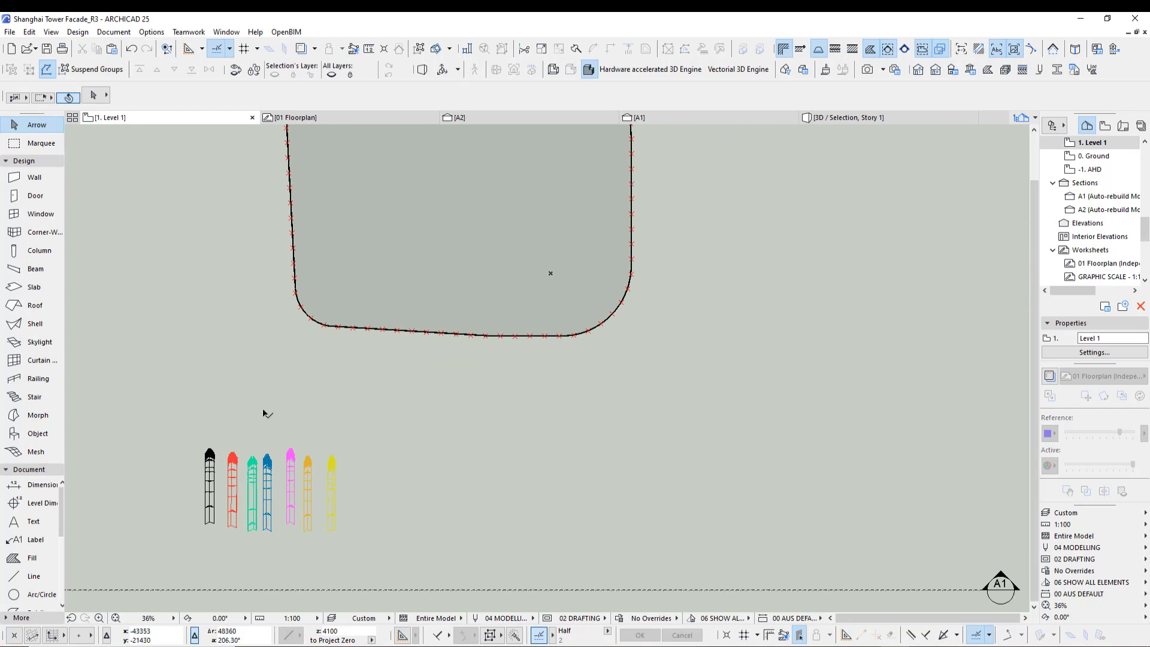
pyautogui.click(345, 336)
pyautogui.scroll(10, 337, 331)
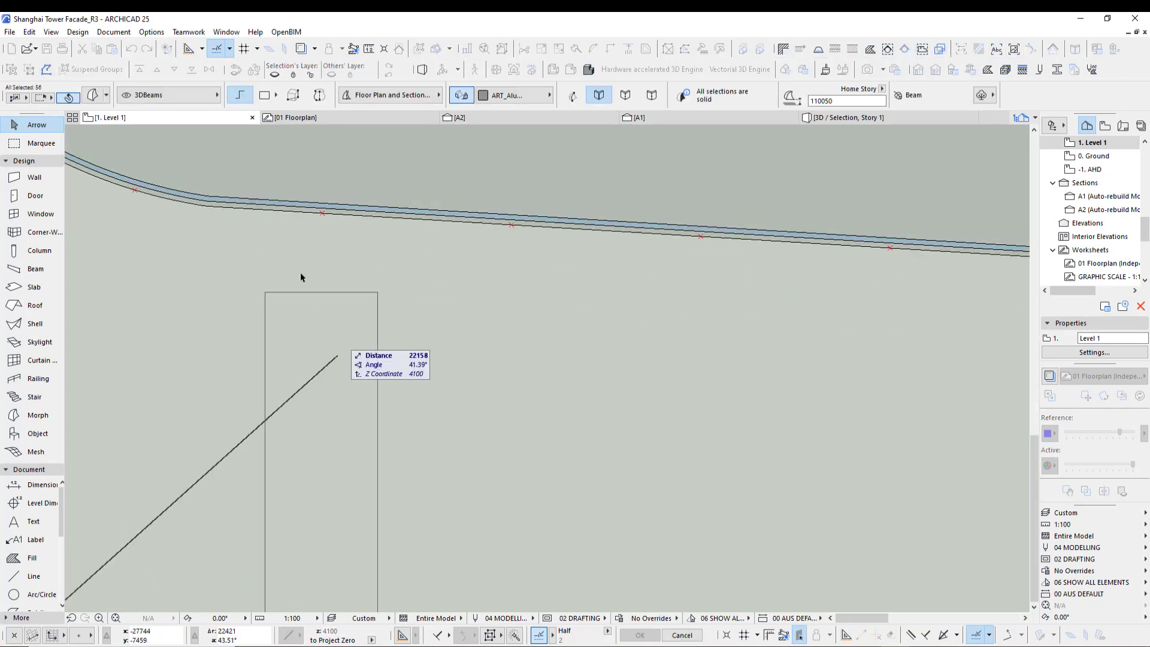
pyautogui.moveTo(301, 277); pyautogui.dragTo(401, 423, button='middle')
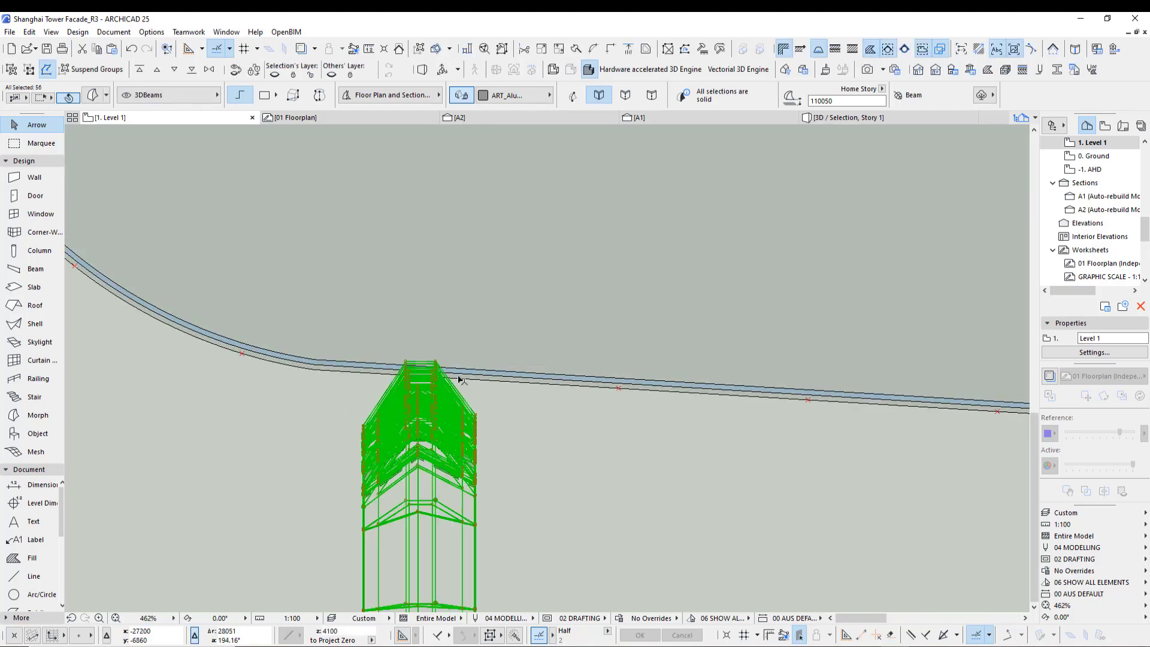
pyautogui.scroll(9, 458, 378)
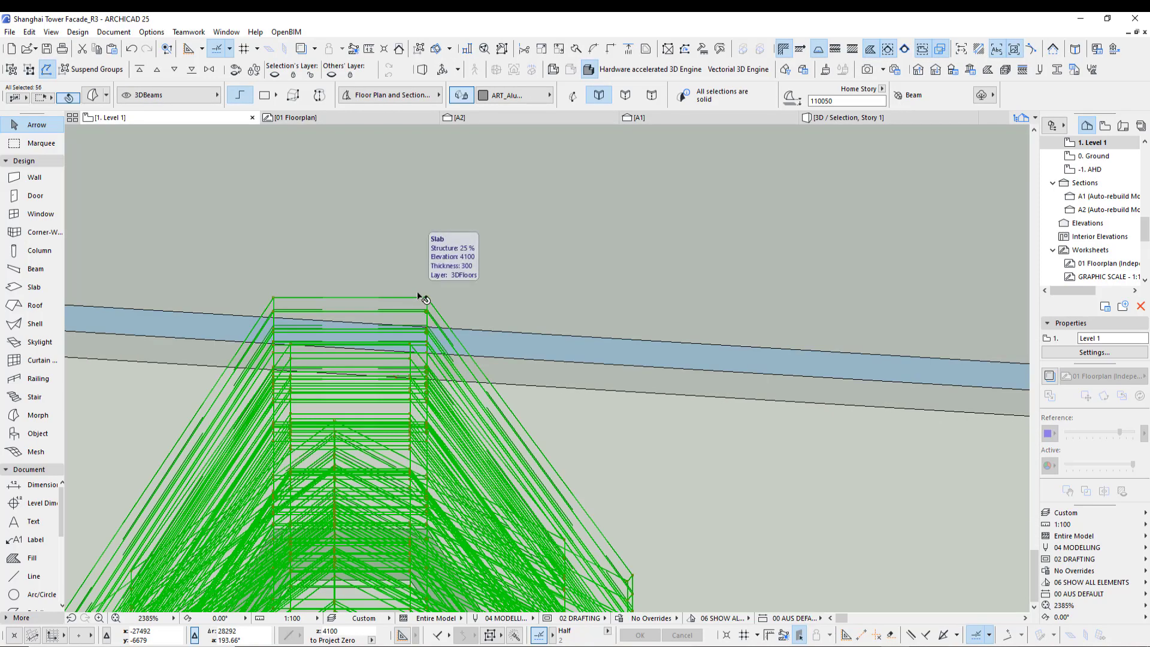
pyautogui.click(419, 297)
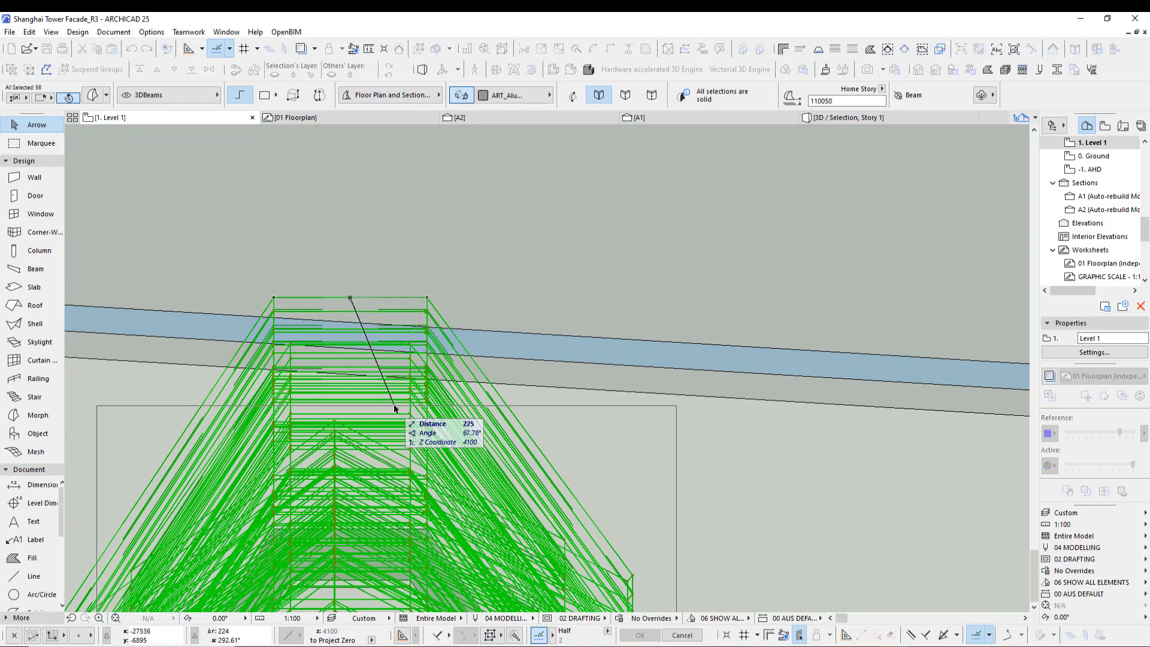
pyautogui.scroll(10, 398, 407)
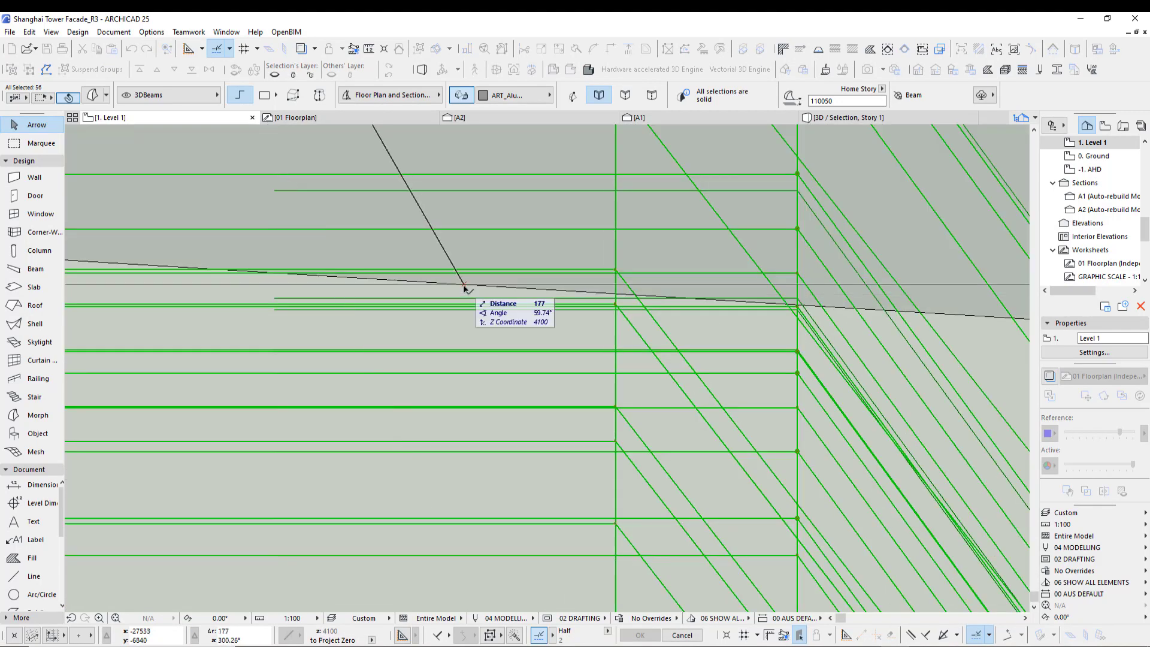
pyautogui.scroll(5, 466, 291)
# - Rotate the black fin about its top end to align it with the tower base spline
pyautogui.hotkey('ctrl', 'e')
pyautogui.click(464, 283)
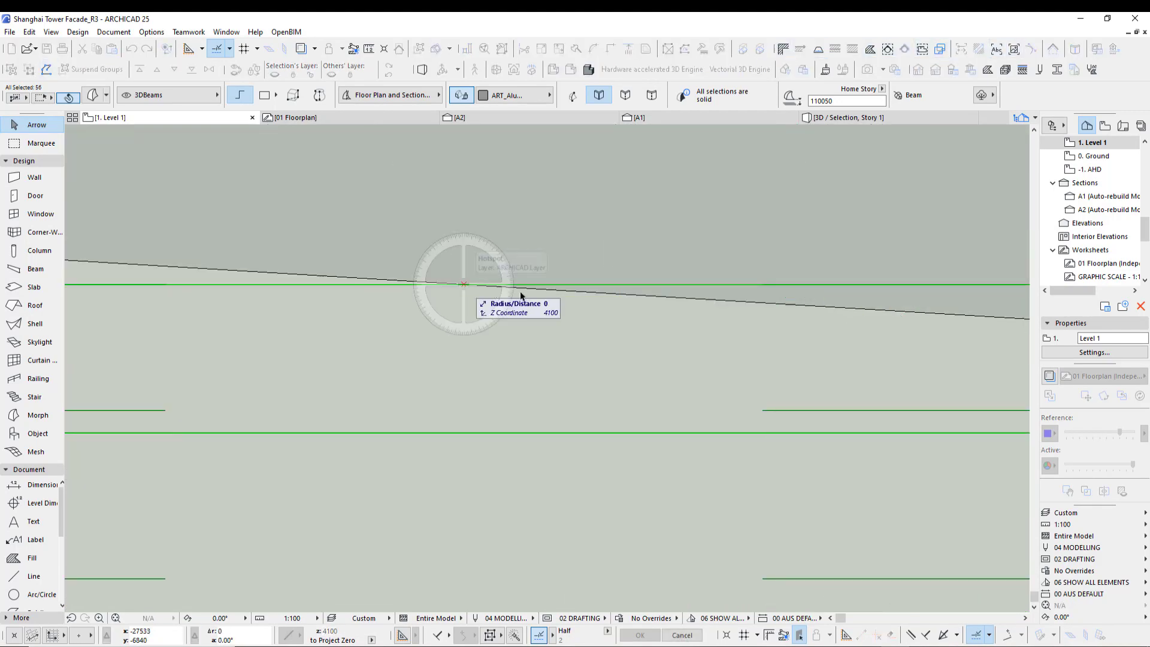
pyautogui.click(714, 284)
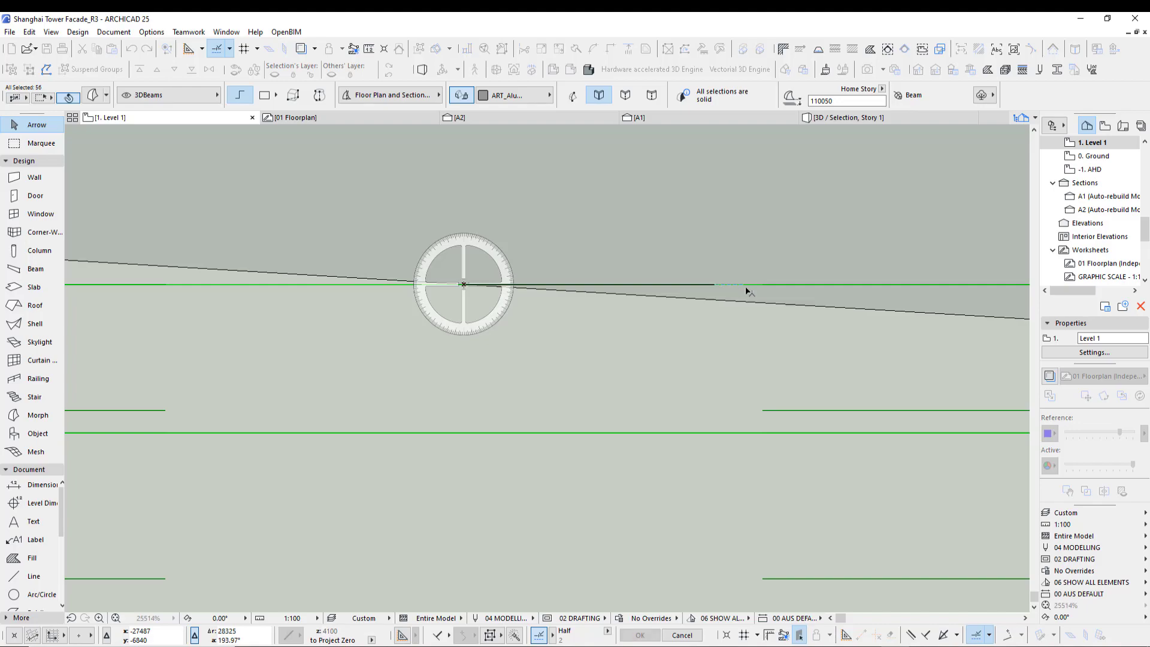
pyautogui.click(780, 306)
# - Select the black fin and start Multiply with Drag, Increment and Spread, Pick Path before Input and Rotate to Path
pyautogui.scroll(-3, 359, 301)
pyautogui.scroll(-10, 365, 295)
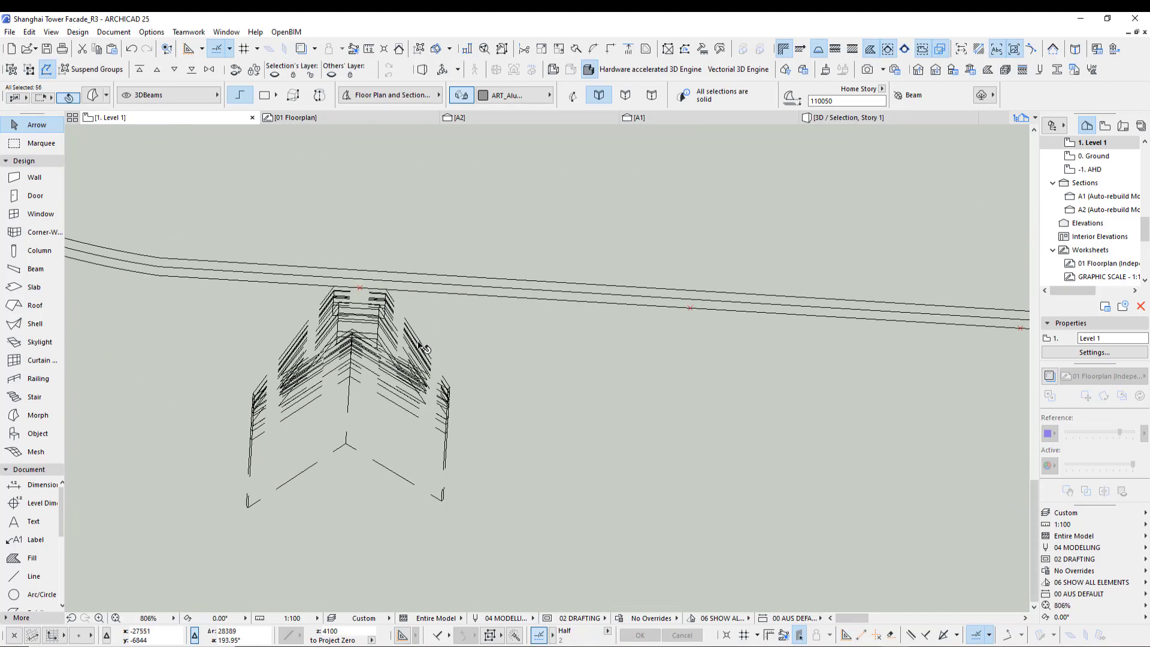
pyautogui.scroll(-12, 389, 347)
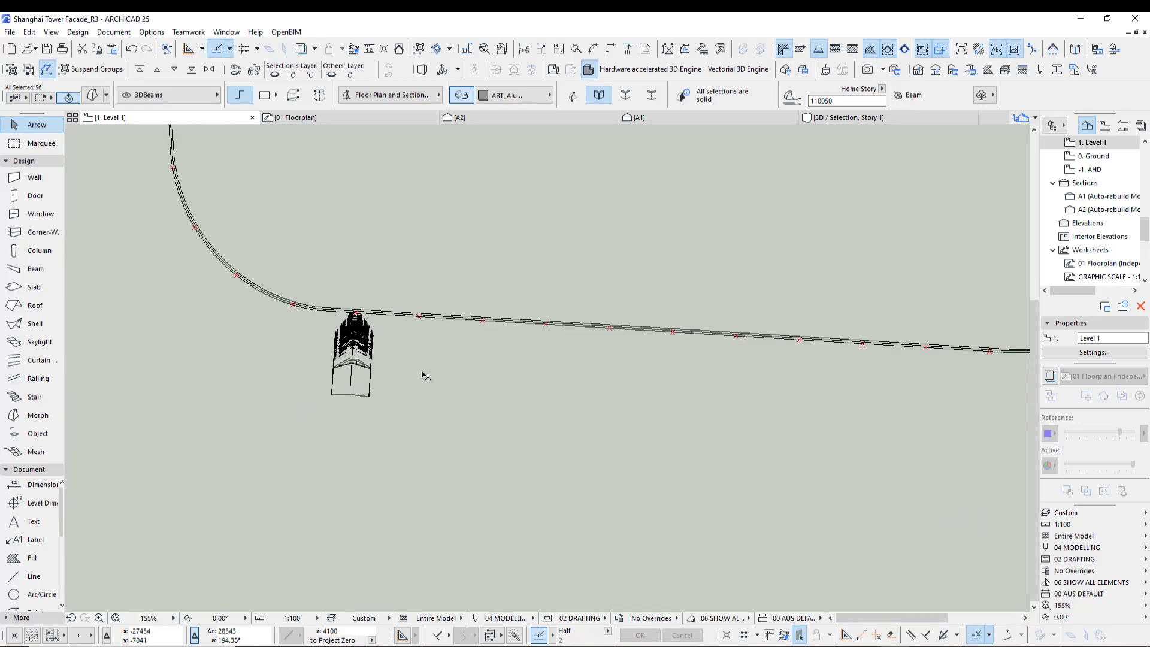
pyautogui.moveTo(489, 488); pyautogui.dragTo(429, 422, button='middle')
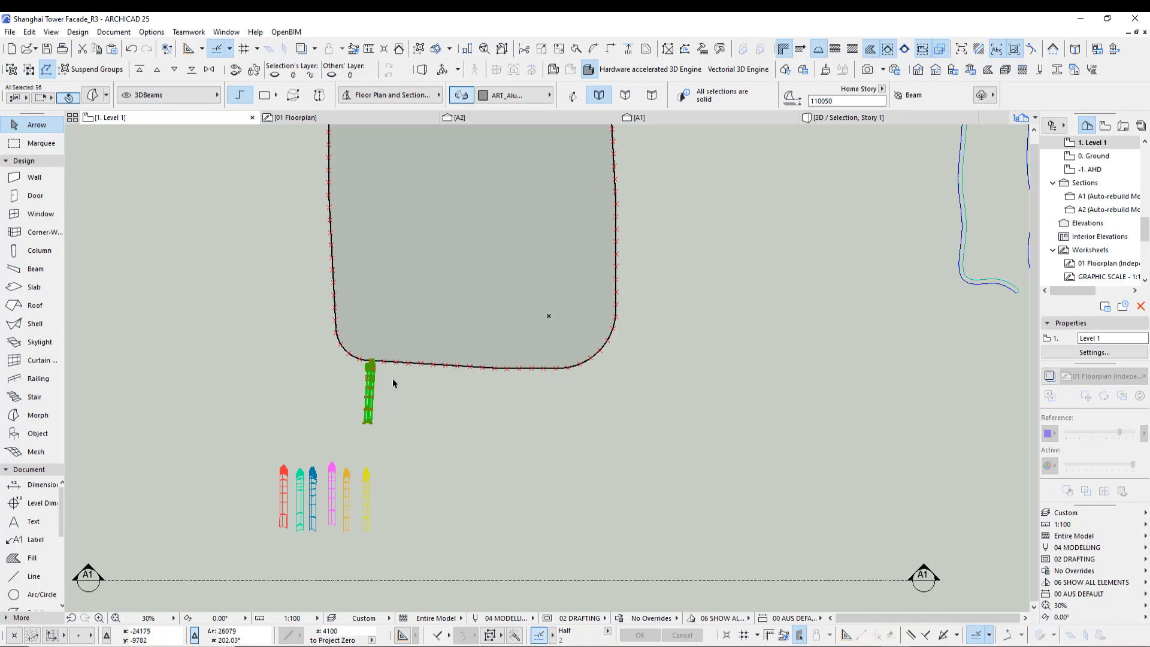
pyautogui.scroll(1, 393, 379)
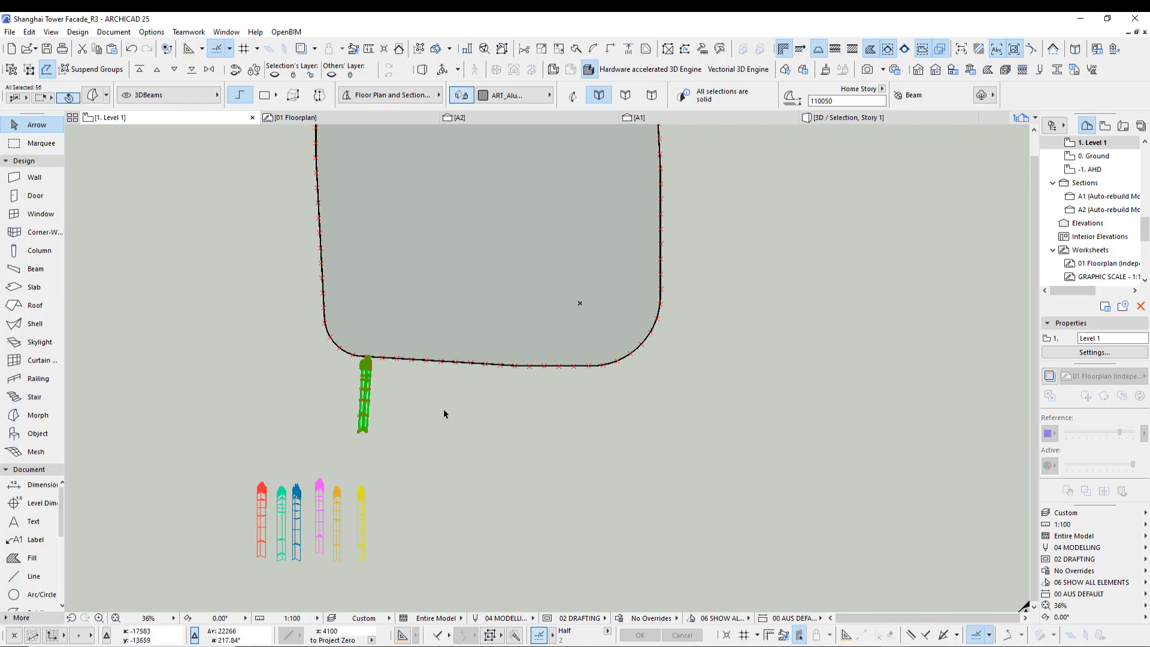
pyautogui.moveTo(429, 429); pyautogui.dragTo(410, 515, button='middle')
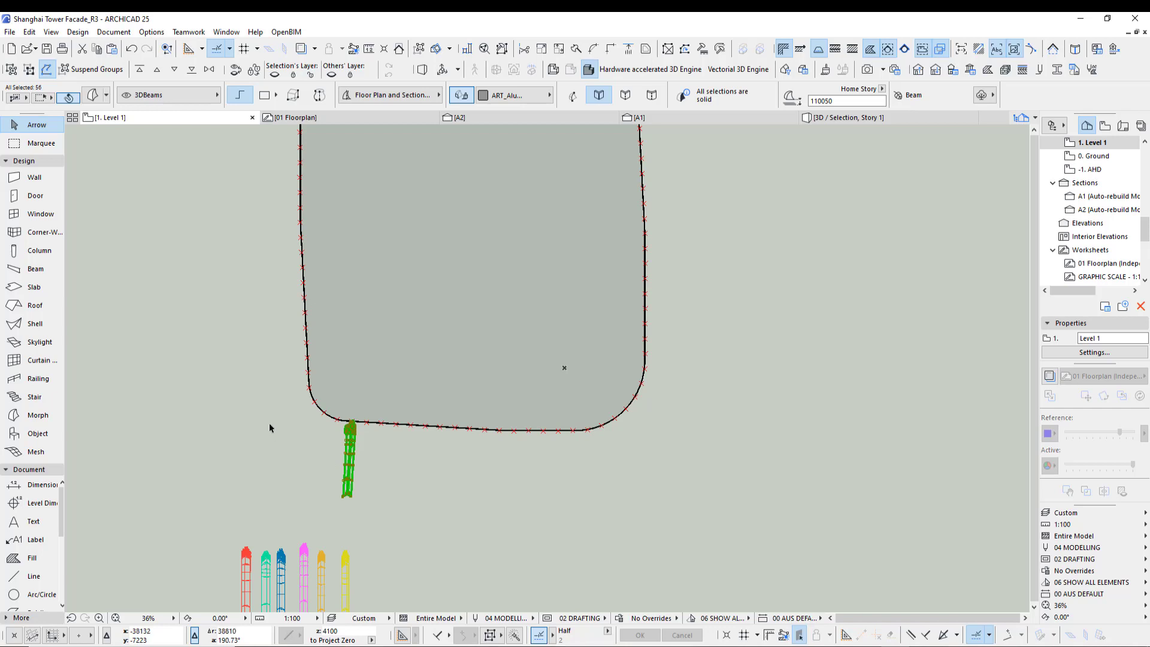
pyautogui.hotkey('ctrl', 'u')
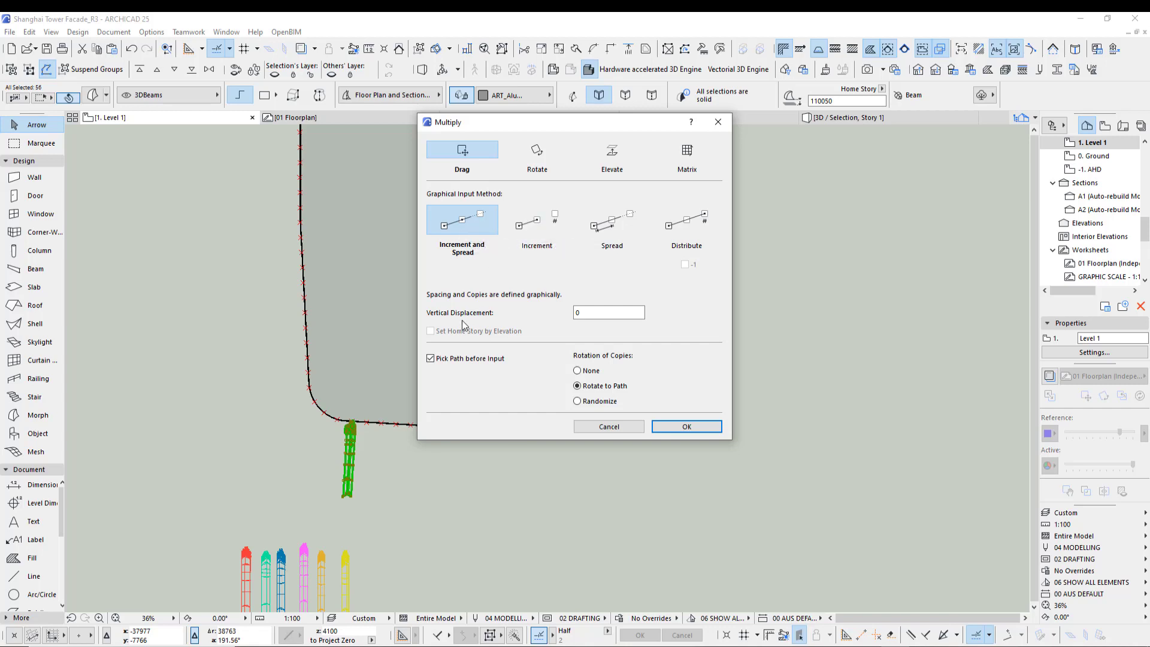
pyautogui.click(707, 426)
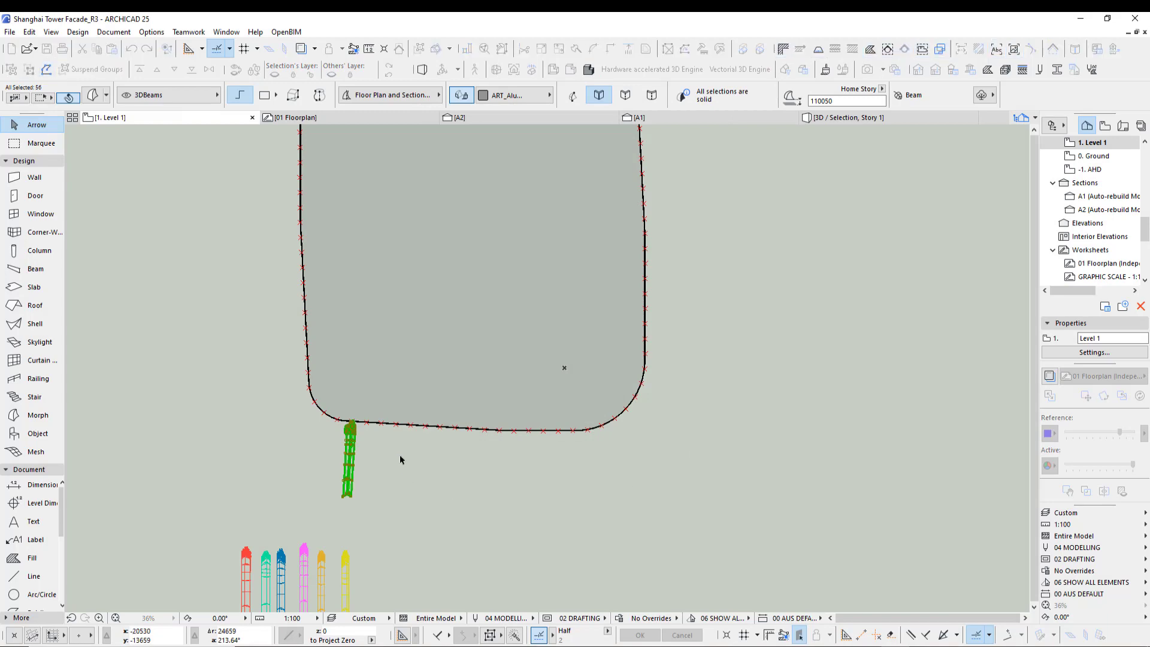
# - Pick the tower base spline as the path and spread copies of the black fin around the whole perimeter
pyautogui.scroll(8, 358, 440)
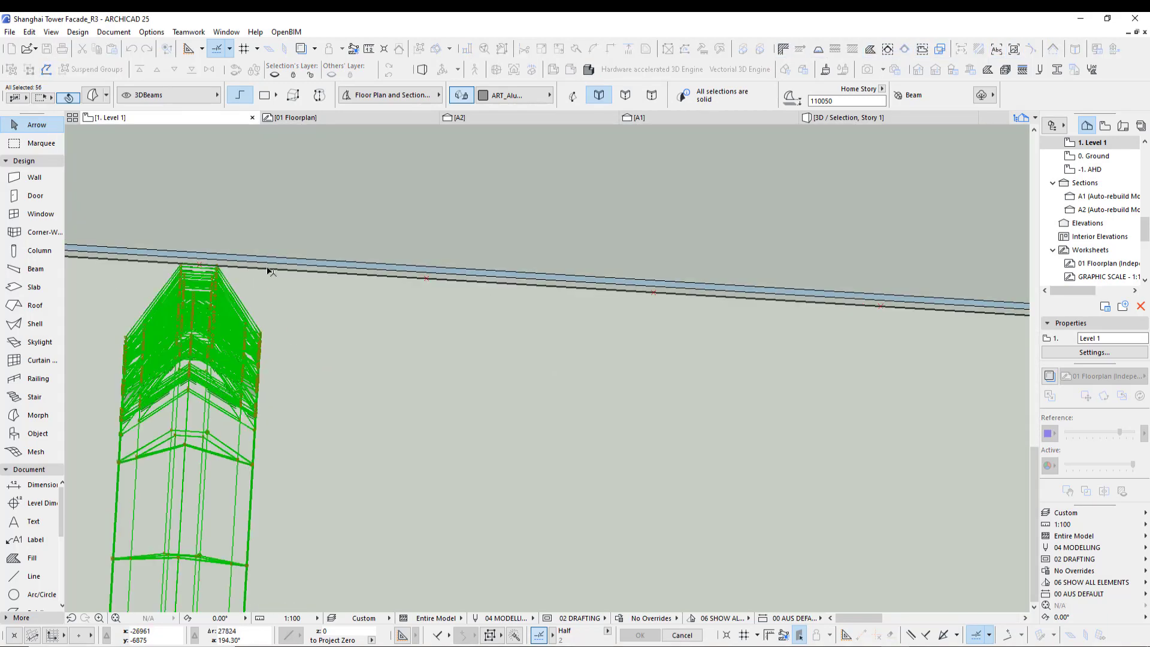
pyautogui.click(199, 267)
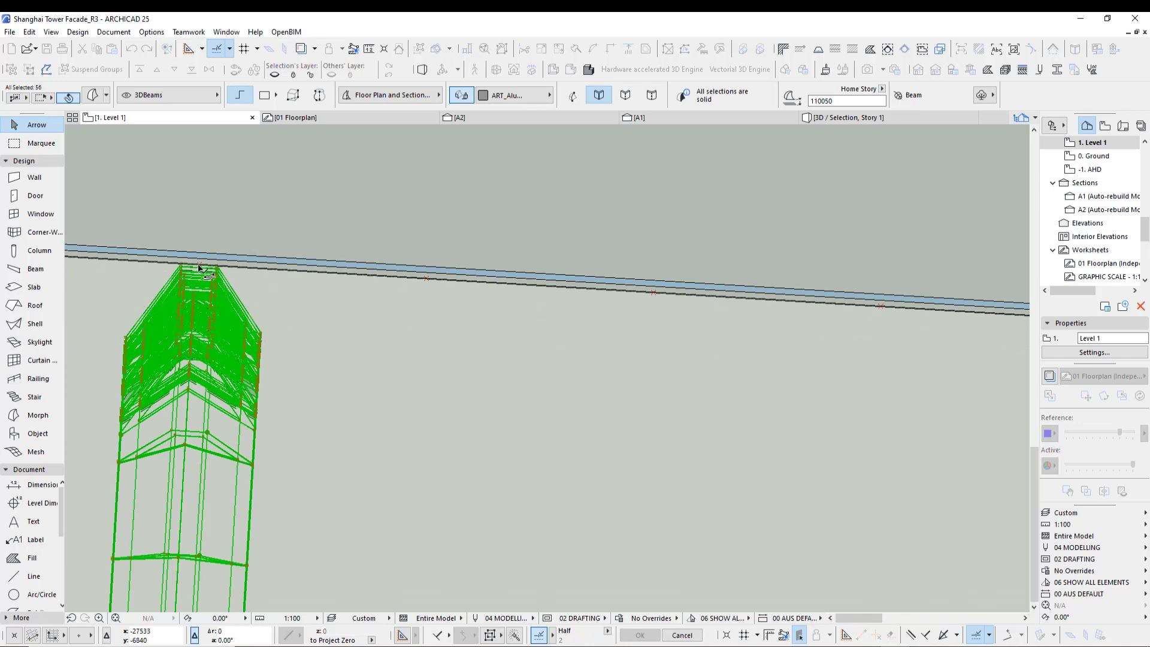
pyautogui.scroll(-5, 173, 413)
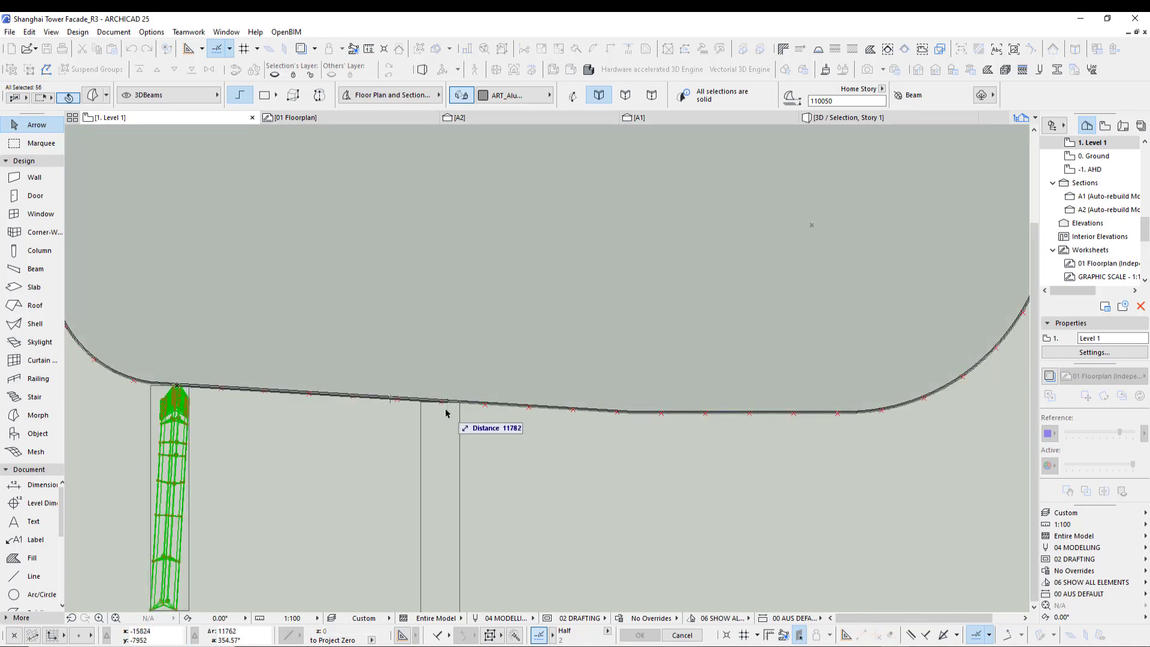
pyautogui.click(442, 401)
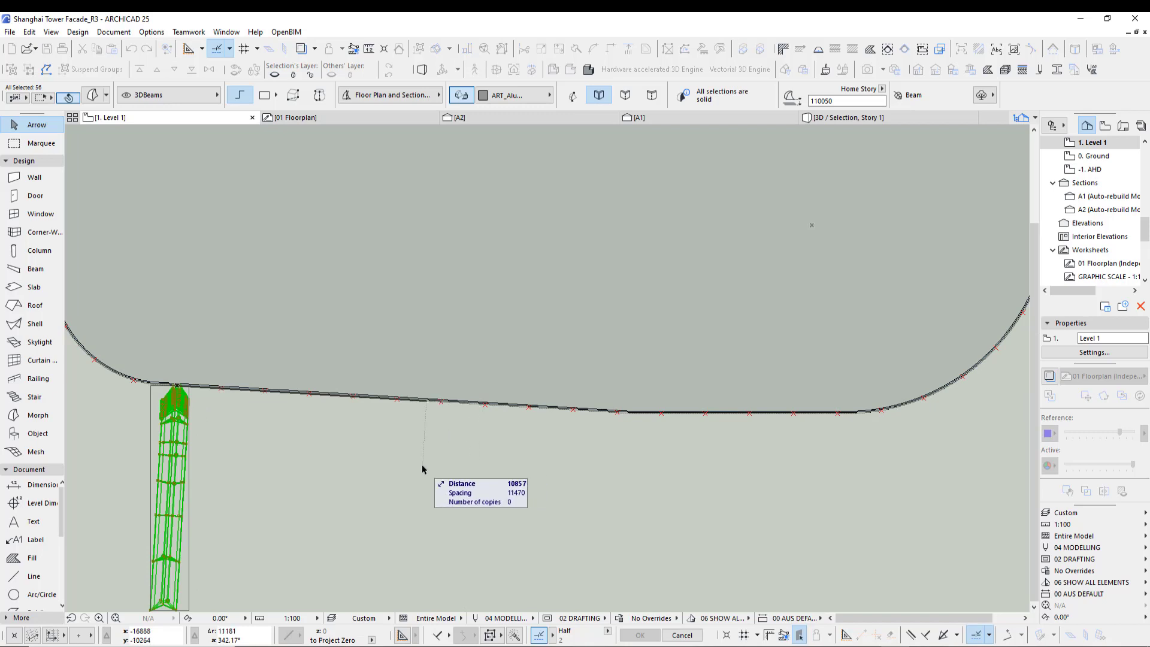
pyautogui.scroll(-5, 421, 465)
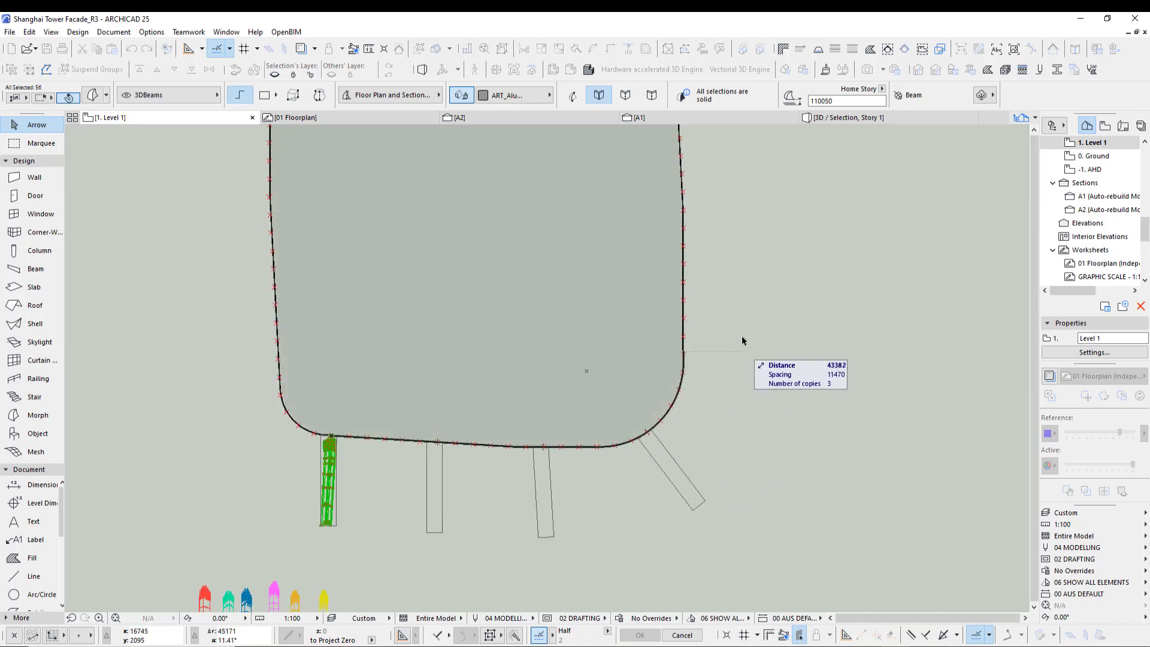
pyautogui.moveTo(726, 216); pyautogui.dragTo(724, 505, button='middle')
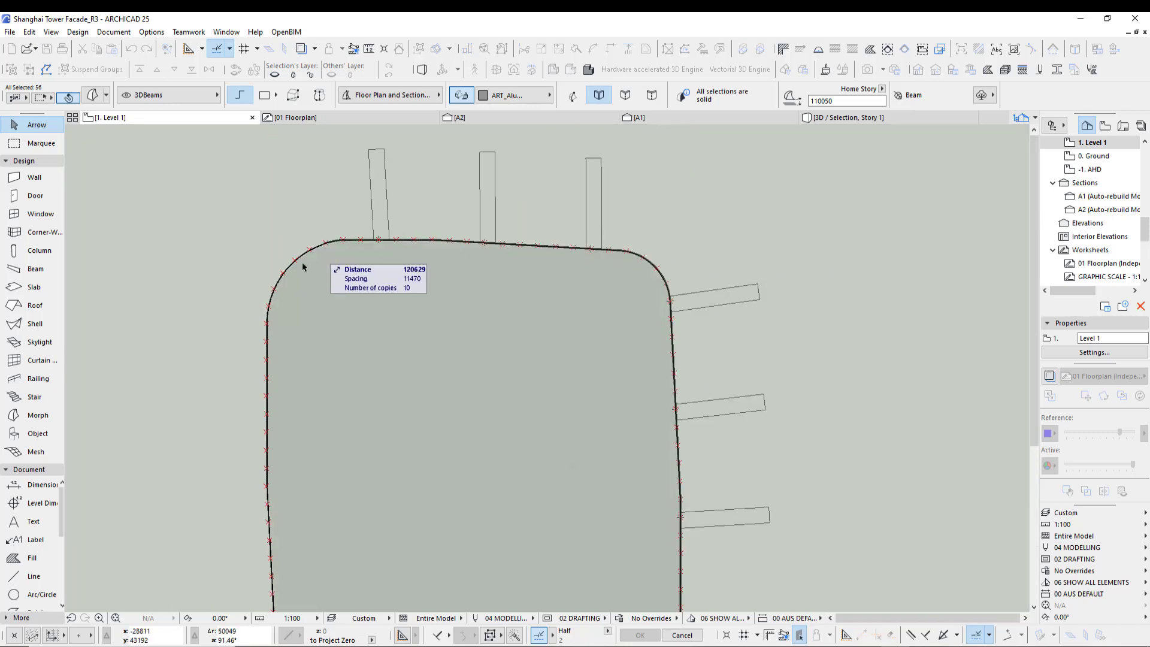
pyautogui.moveTo(296, 432); pyautogui.dragTo(447, 218, button='middle')
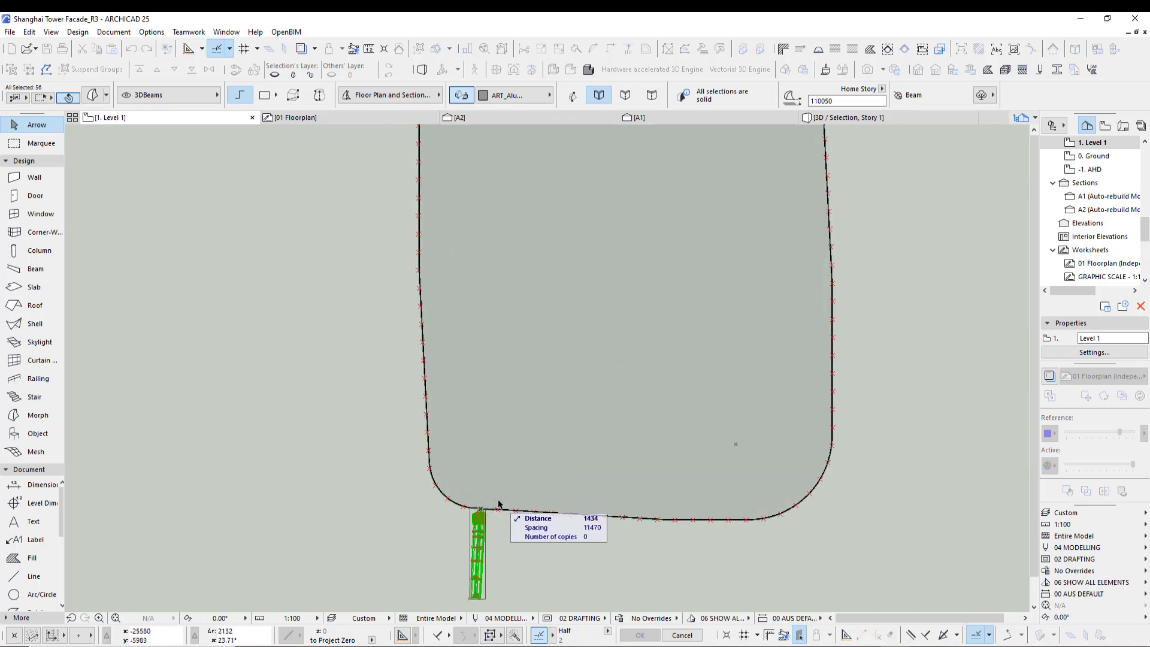
pyautogui.scroll(-3, 516, 527)
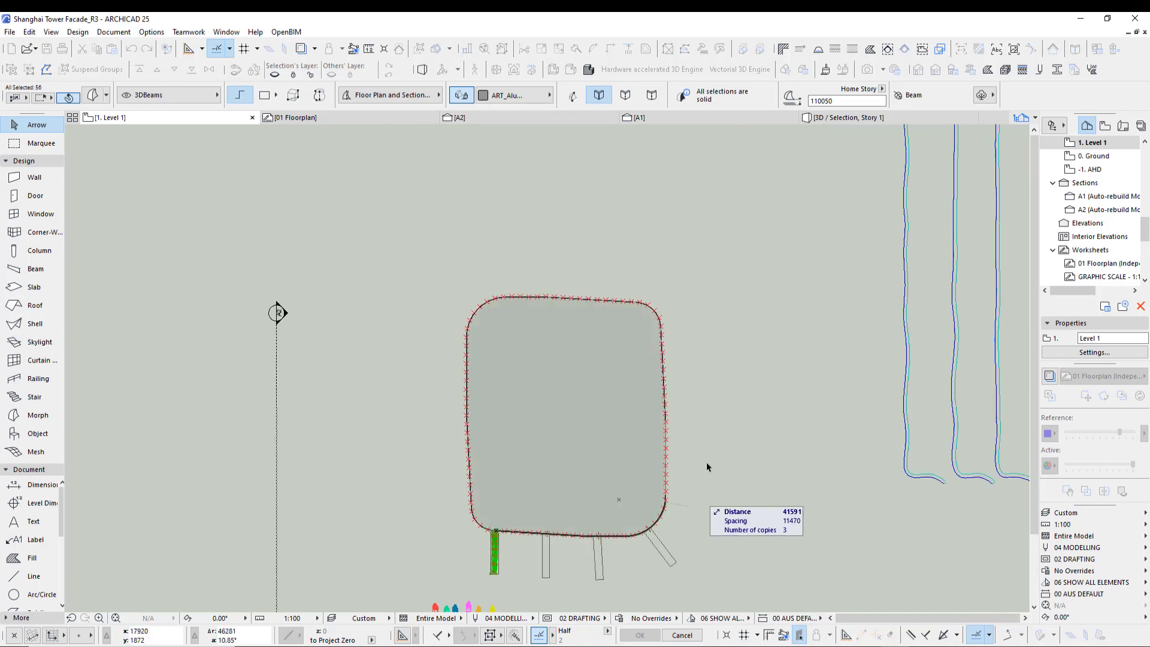
pyautogui.click(504, 550)
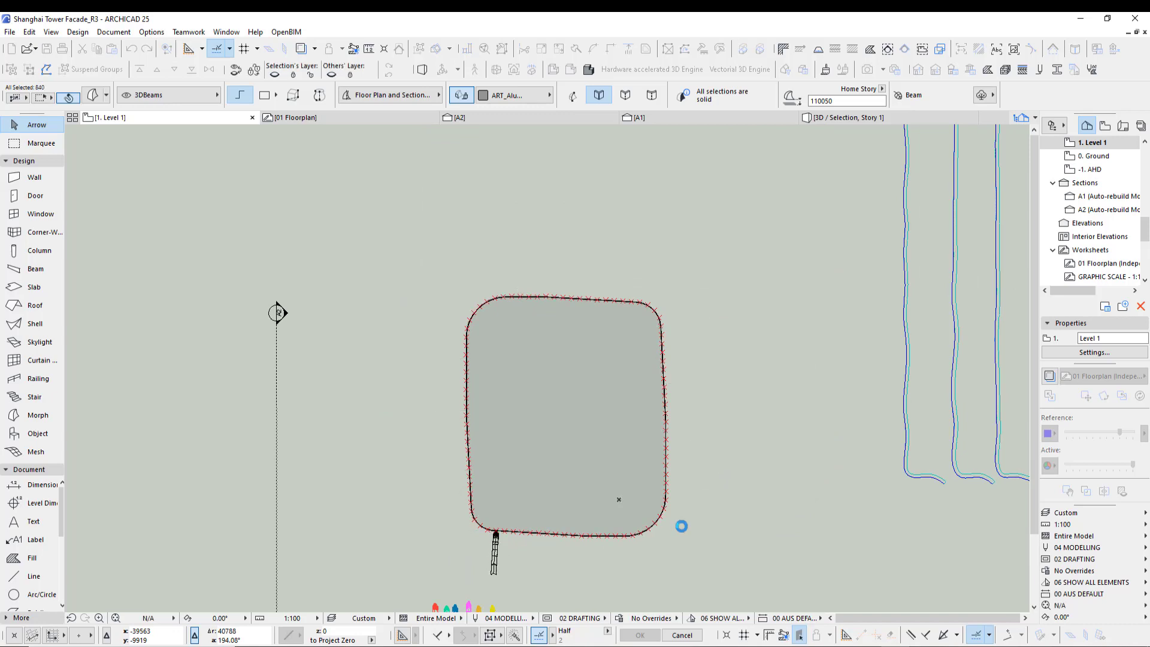
pyautogui.moveTo(685, 537); pyautogui.dragTo(641, 481, button='middle')
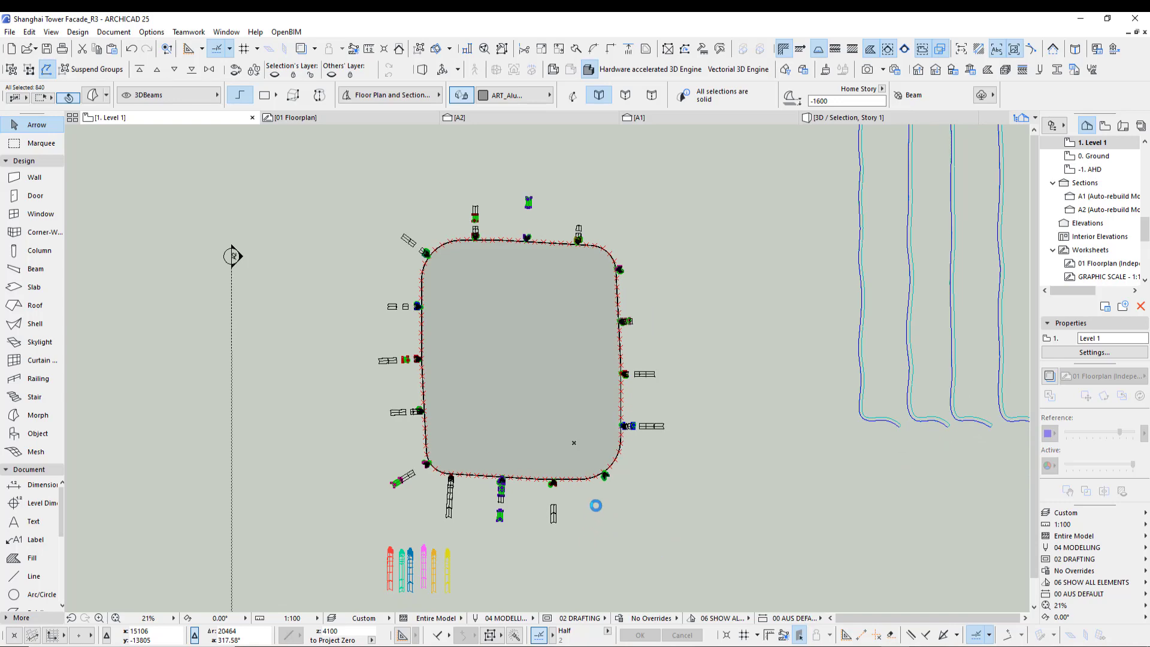
# - Multiply the cyan fin along the tower base spline, spreading copies between the black fins
pyautogui.scroll(5, 606, 513)
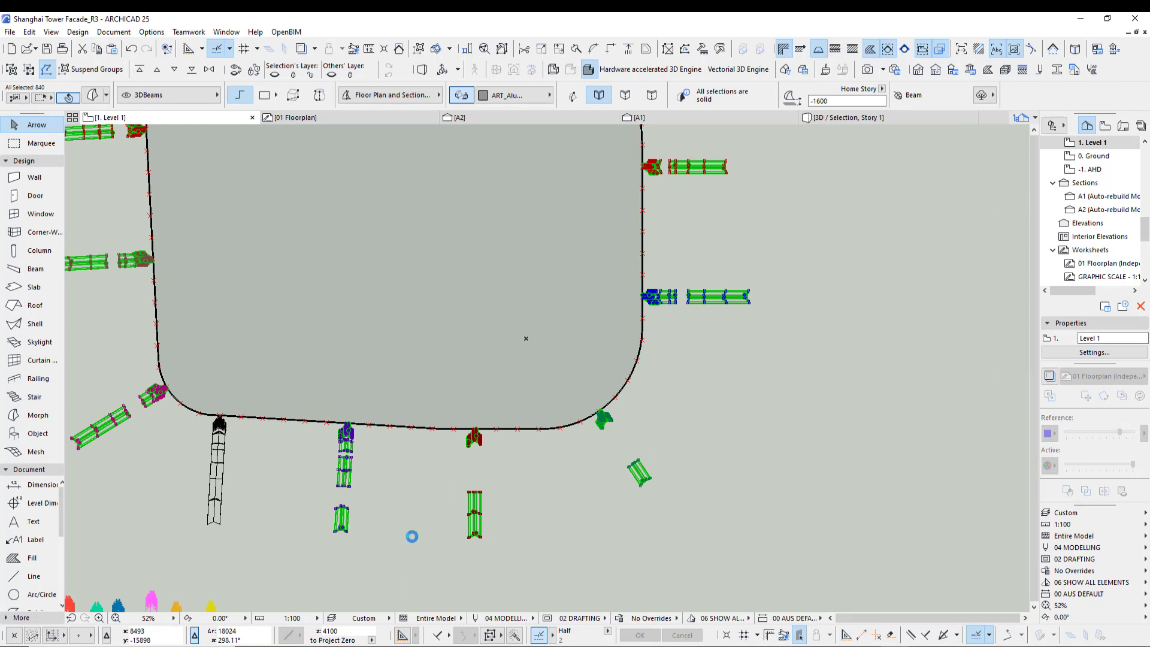
pyautogui.moveTo(271, 544); pyautogui.dragTo(475, 403, button='middle')
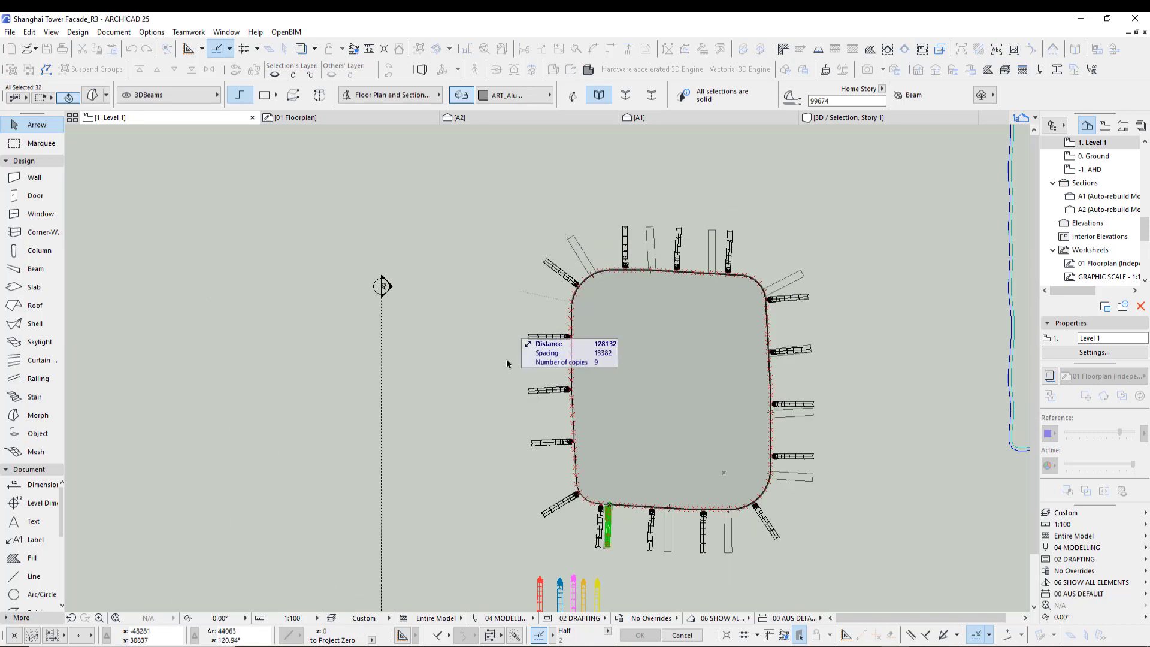
pyautogui.click(536, 552)
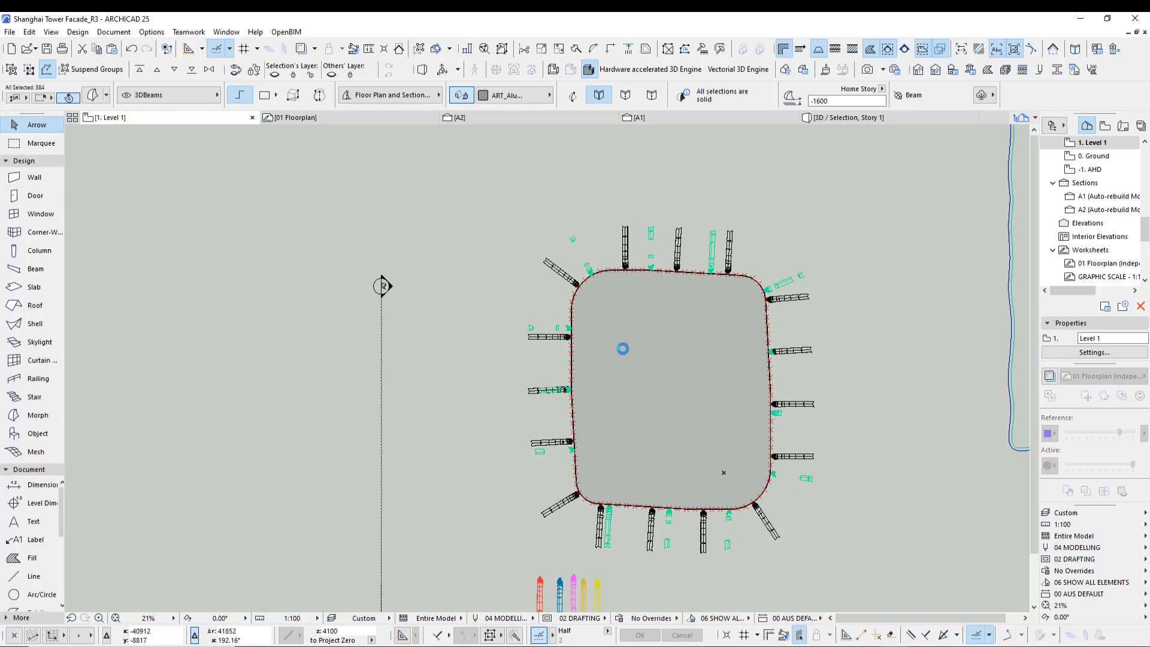
# - Select a misplaced cyan fin and move it so its end sits on the tower base spline
pyautogui.scroll(10, 573, 388)
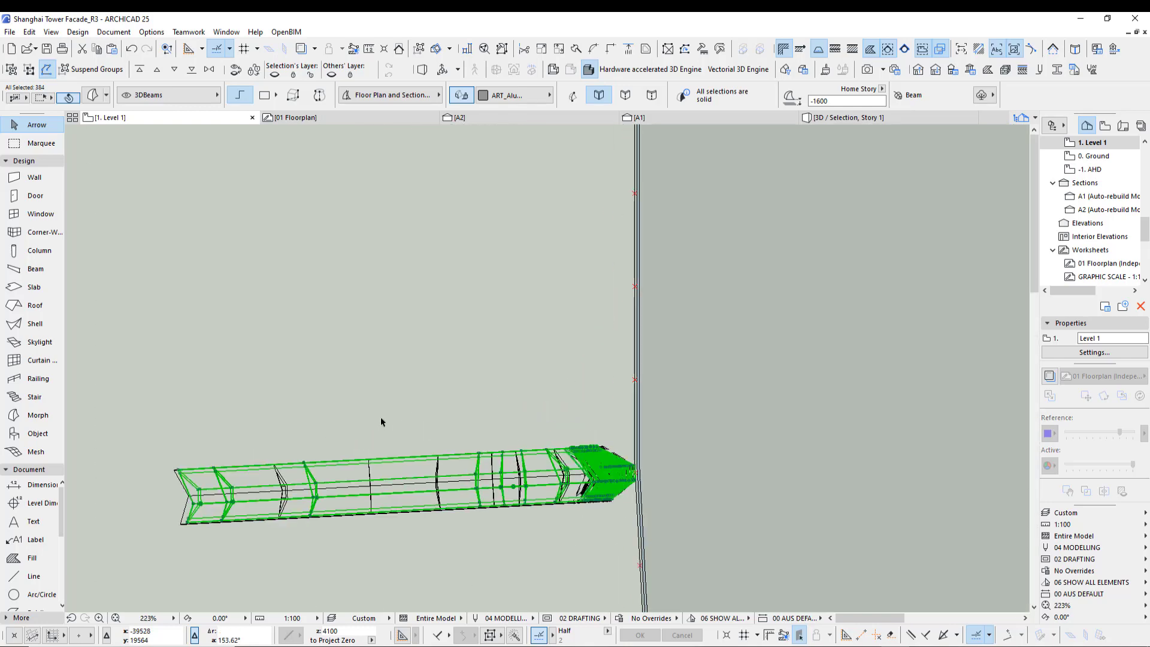
pyautogui.click(526, 394)
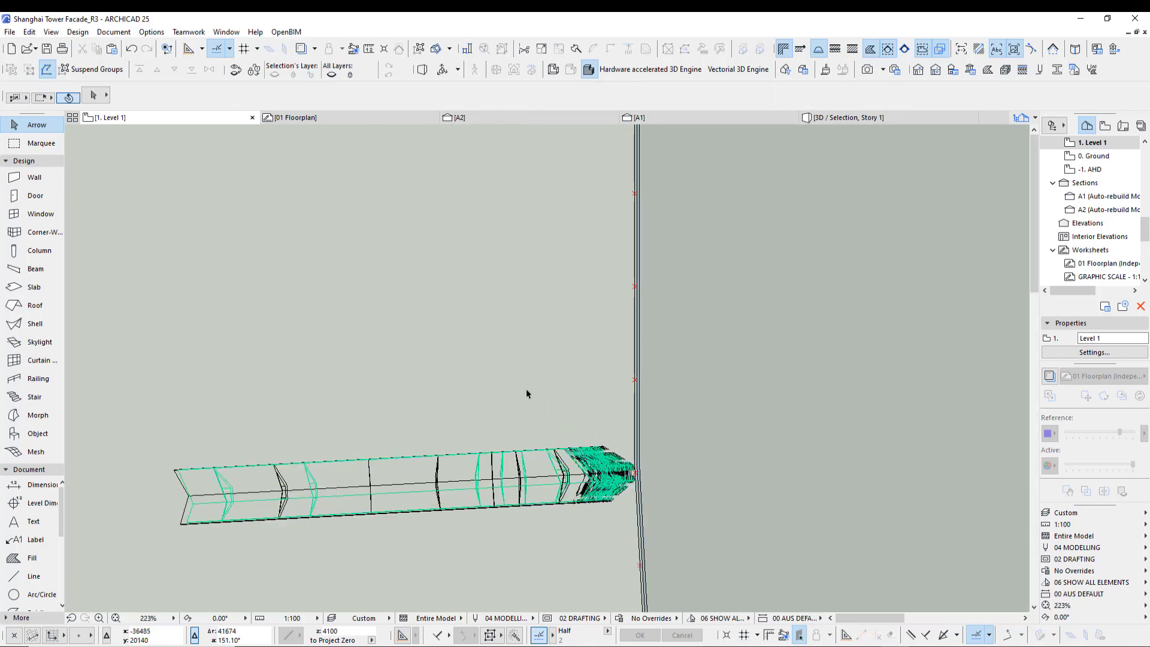
pyautogui.click(187, 522)
pyautogui.moveTo(475, 529); pyautogui.dragTo(370, 404, button='middle')
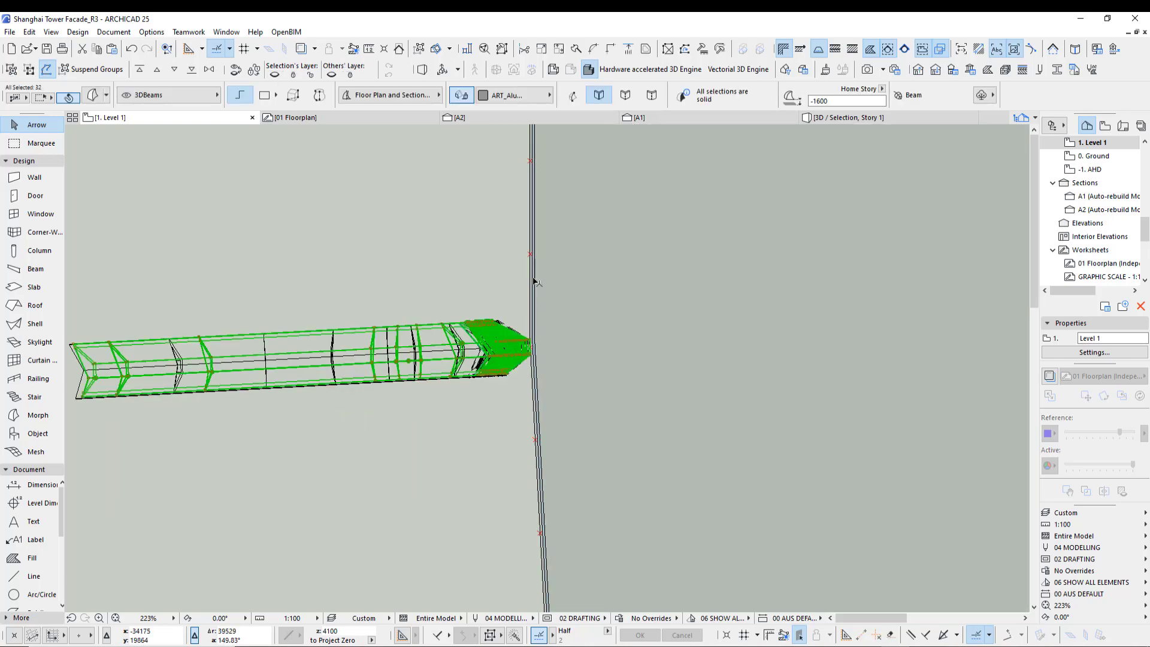
pyautogui.scroll(5, 538, 364)
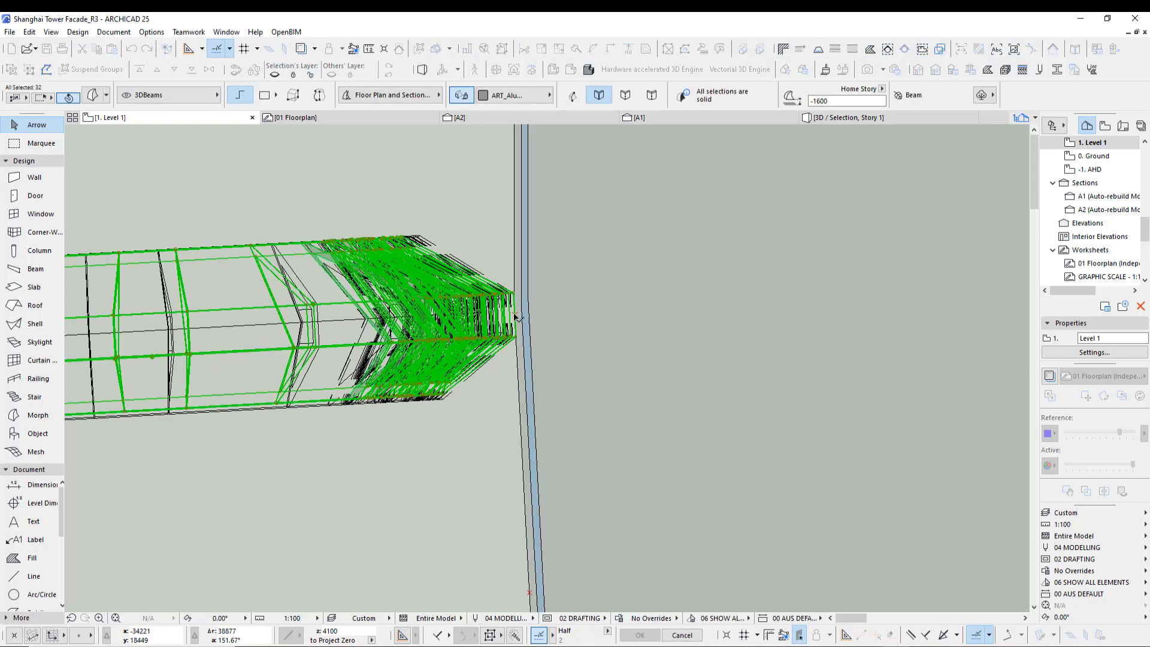
pyautogui.hotkey('ctrl', 'd')
pyautogui.click(515, 315)
pyautogui.scroll(-3, 527, 541)
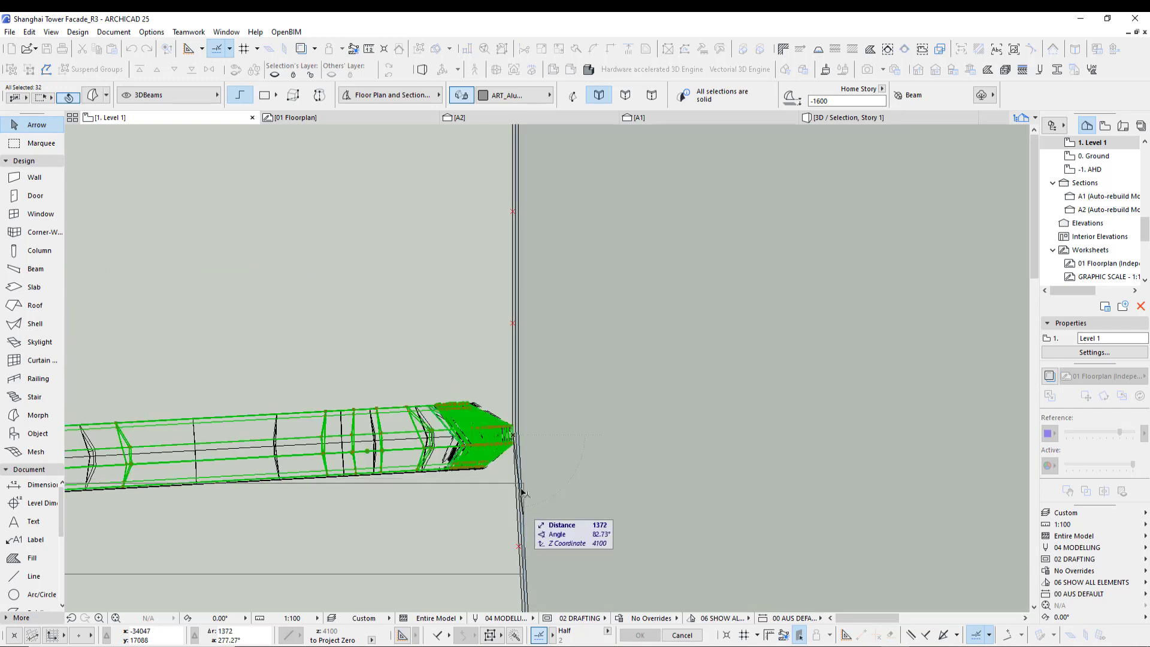
pyautogui.scroll(-2, 473, 294)
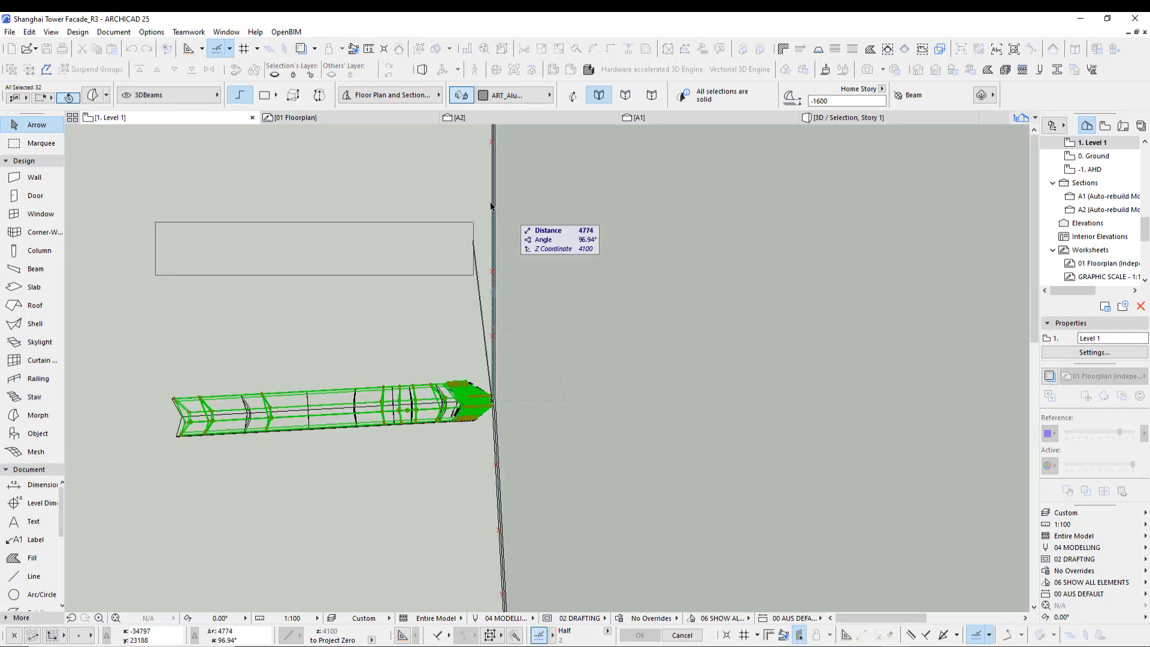
pyautogui.click(492, 209)
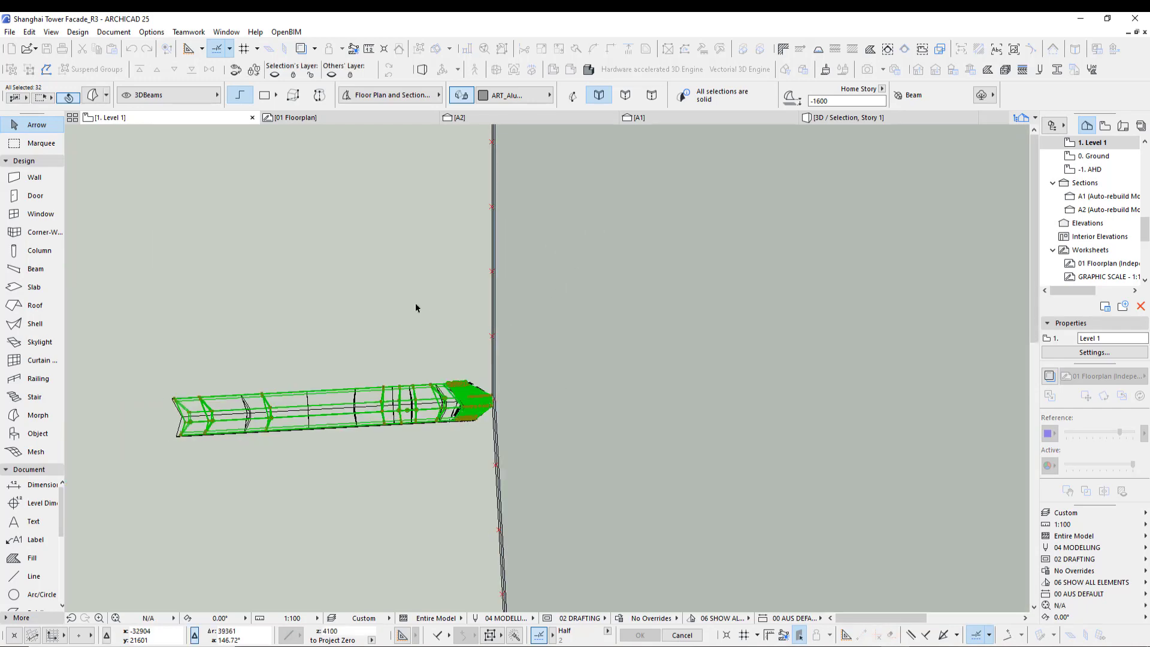
pyautogui.scroll(-6, 396, 298)
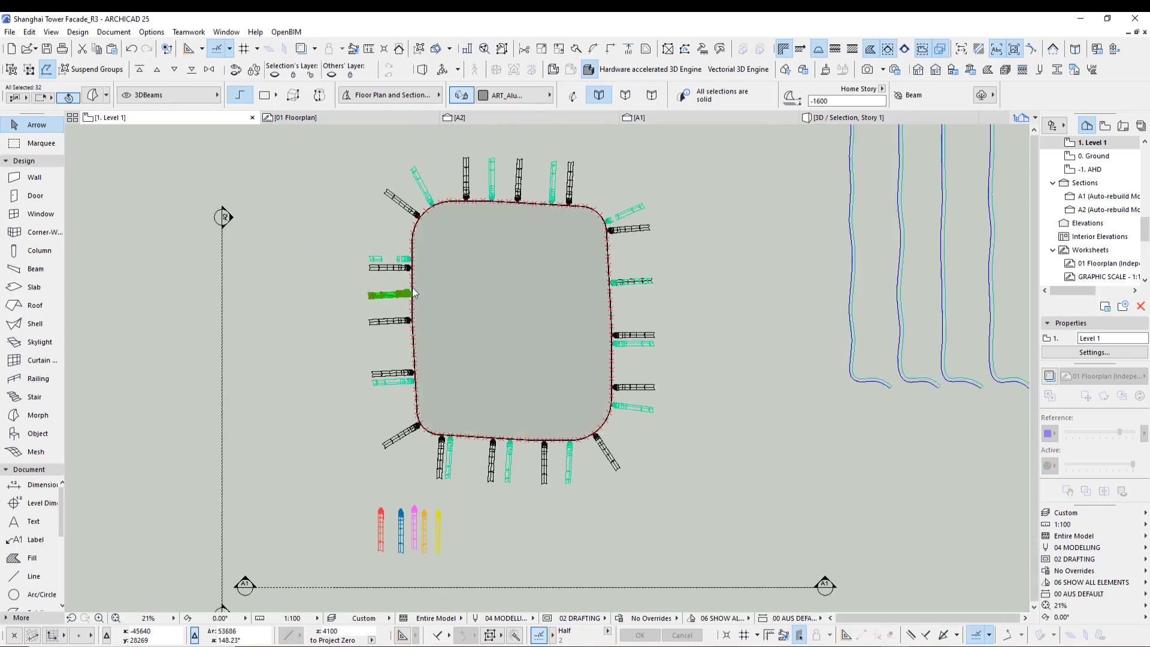
pyautogui.press('Escape')
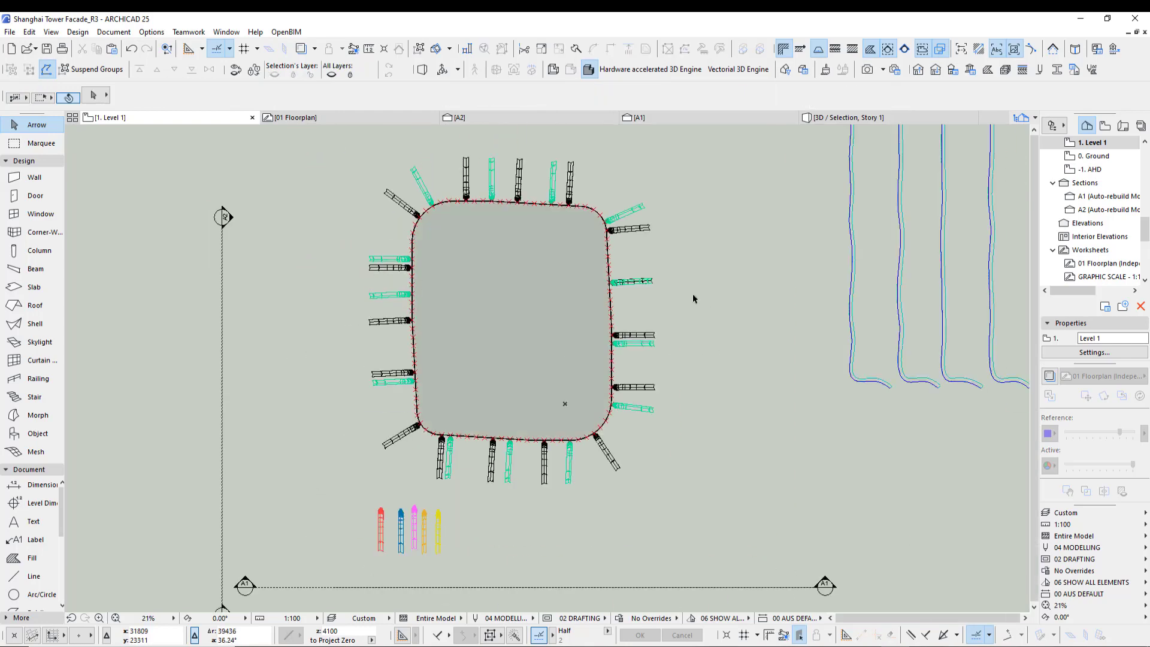
# - Inspect the fins placed around the tower base spline at different zoom levels
pyautogui.scroll(3, 639, 285)
pyautogui.scroll(4, 641, 279)
pyautogui.click(654, 246)
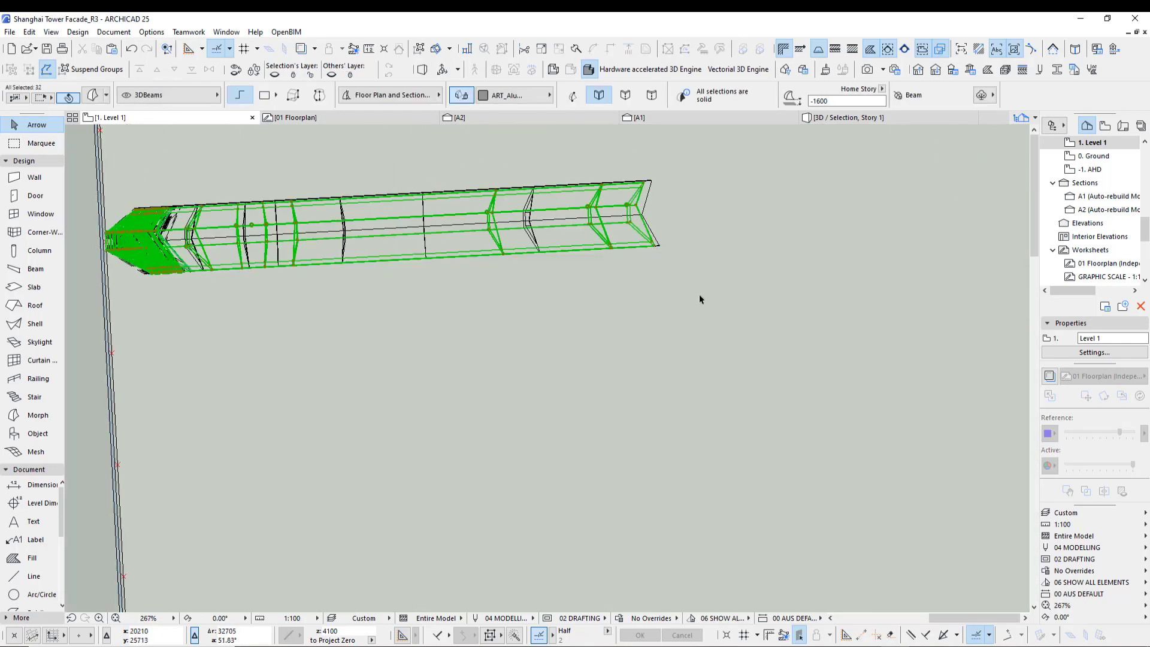
pyautogui.press('Escape')
pyautogui.scroll(-8, 697, 263)
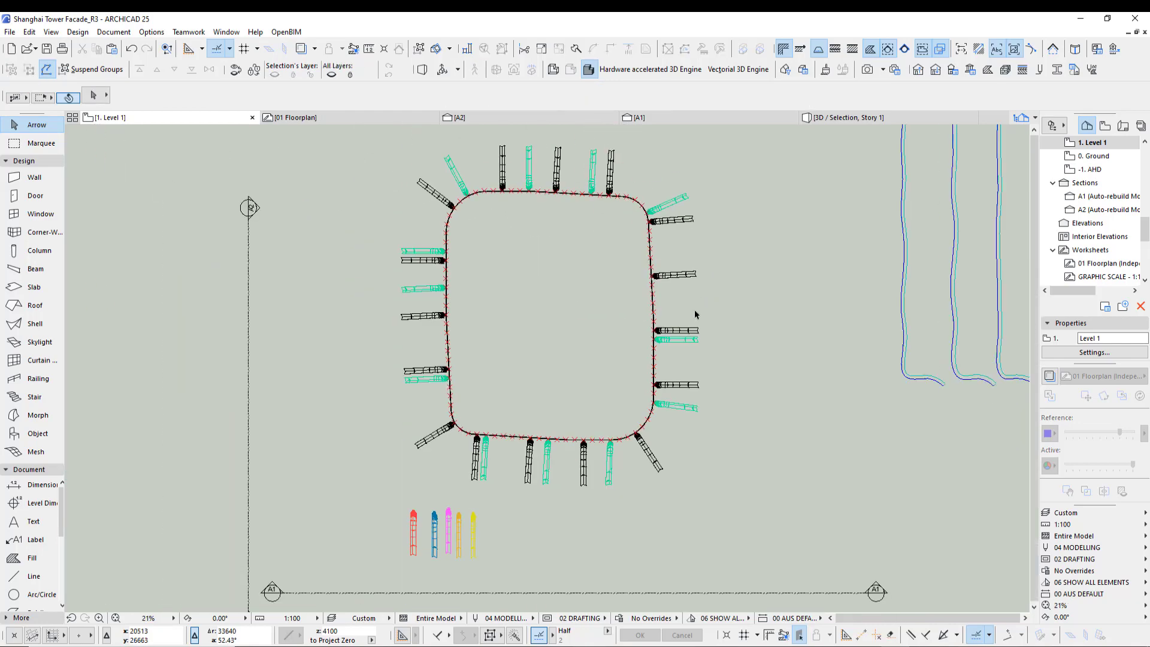
pyautogui.scroll(2, 497, 507)
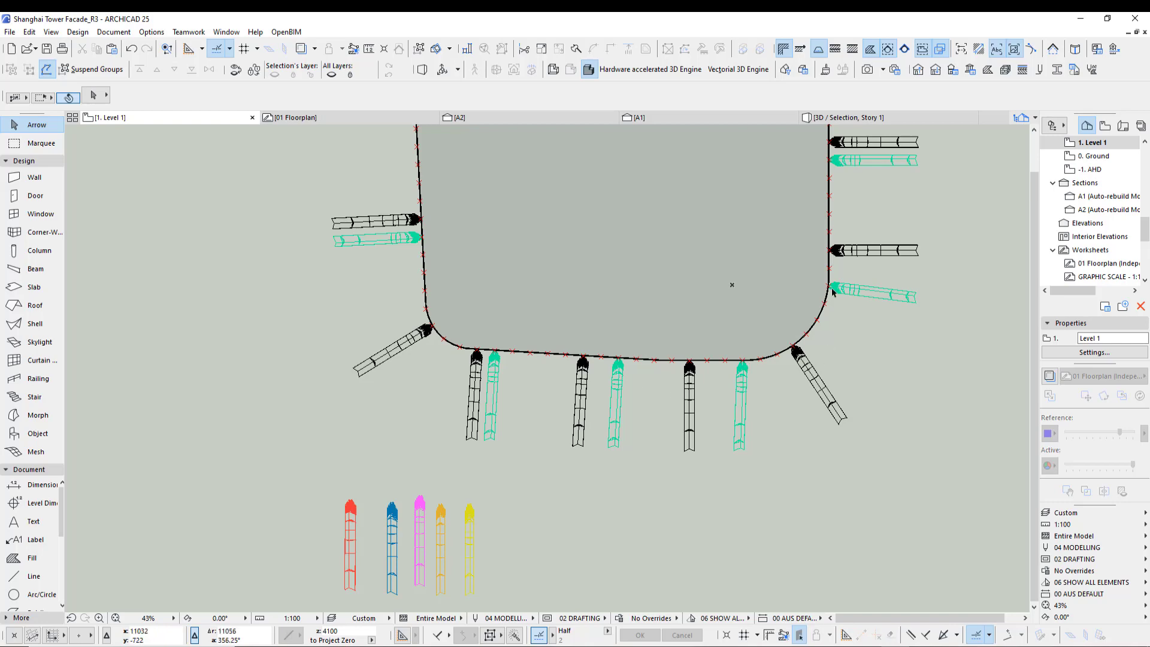
pyautogui.scroll(-2, 582, 326)
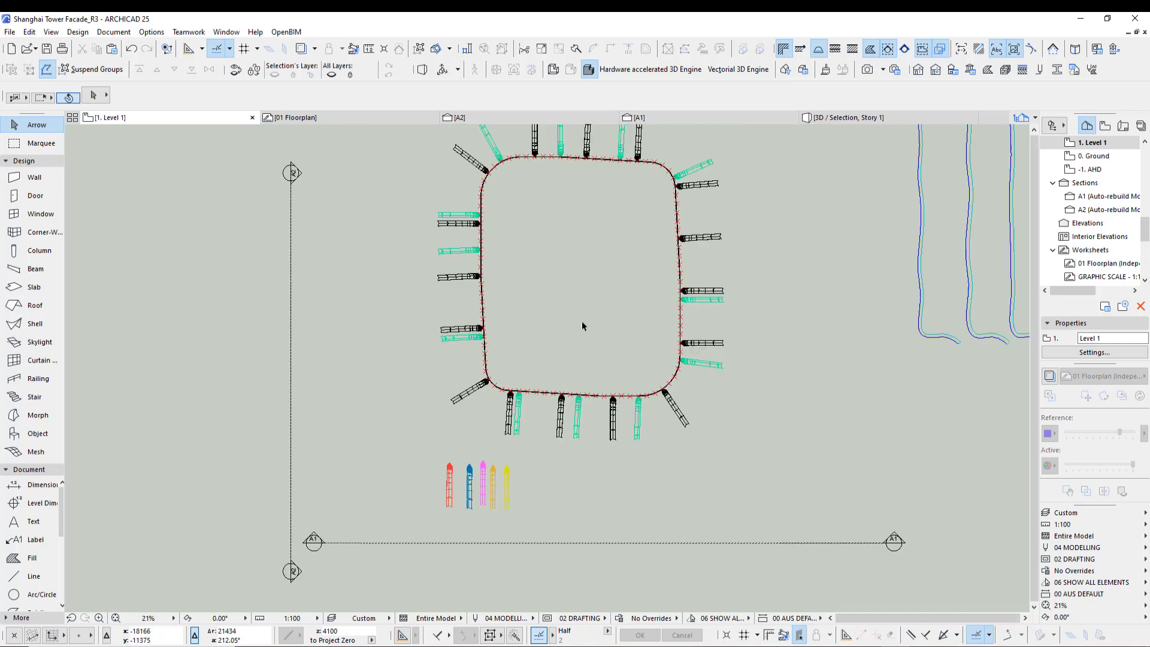
# - Draw a marquee around the tower and its fins and show the marquee area in the 3D window
pyautogui.moveTo(582, 326); pyautogui.dragTo(566, 386, button='middle')
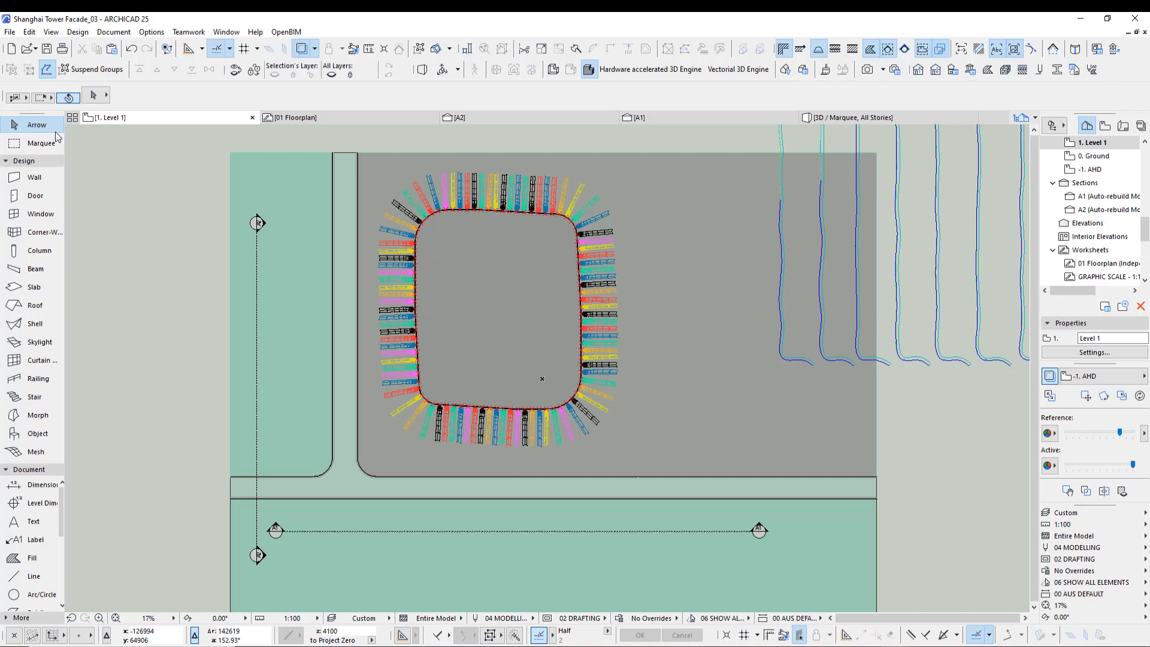
pyautogui.click(39, 144)
pyautogui.moveTo(205, 142); pyautogui.dragTo(764, 550)
pyautogui.press('F5')
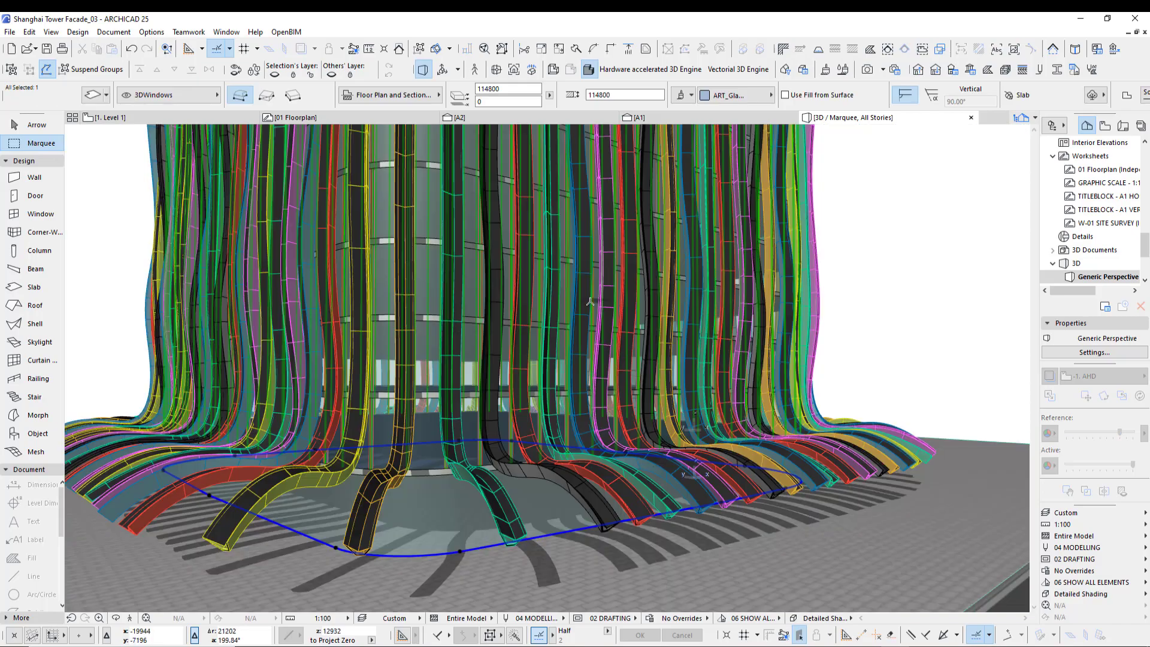
# - Orbit and zoom around the fins inside the marquee 3D view to examine how they fan out at the base
pyautogui.moveTo(590, 301); pyautogui.dragTo(500, 446, button='middle')
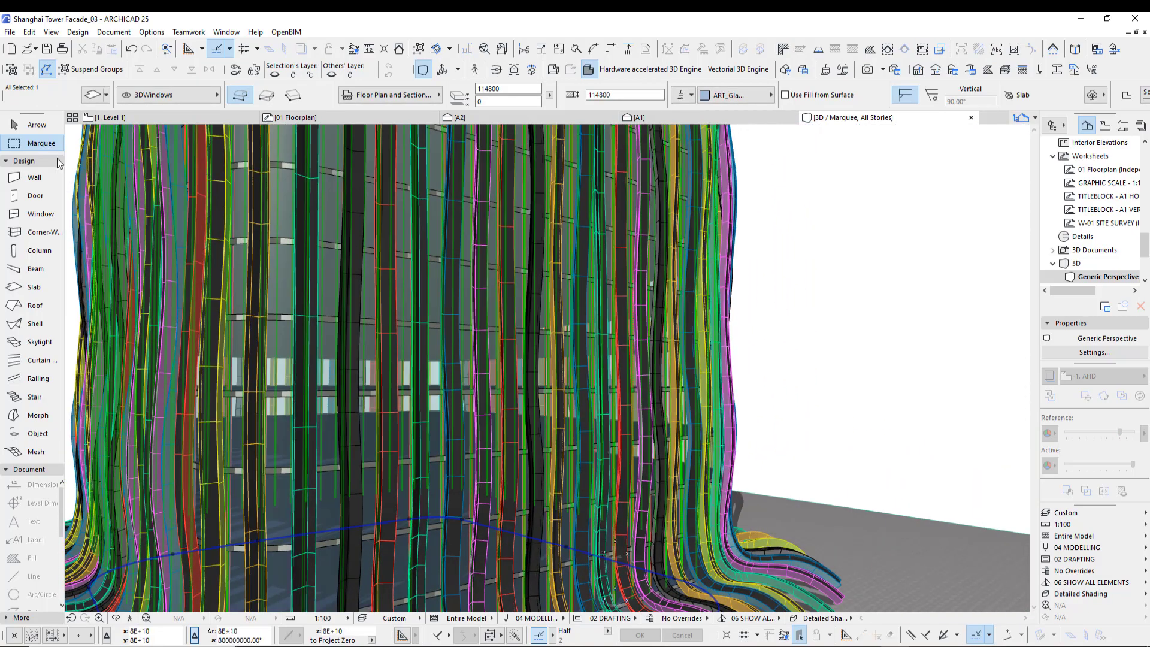
pyautogui.scroll(-5, 554, 390)
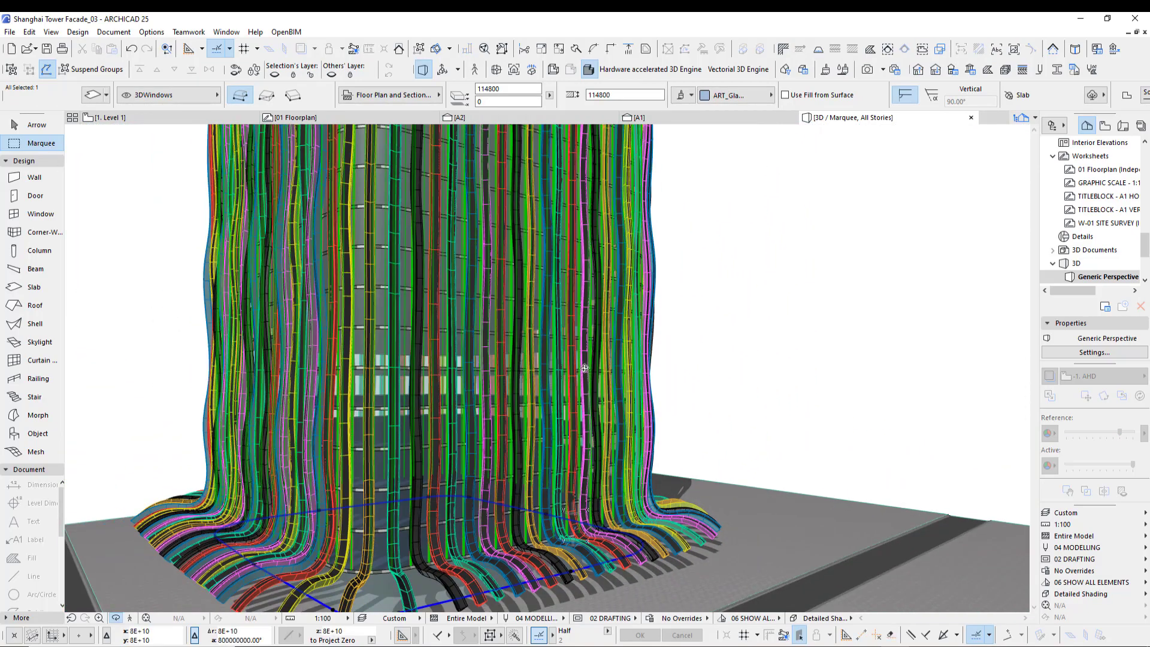
pyautogui.keyDown('shift'); pyautogui.moveTo(554, 389); pyautogui.dragTo(549, 418, button='middle'); pyautogui.keyUp('shift')
pyautogui.scroll(2, 528, 514)
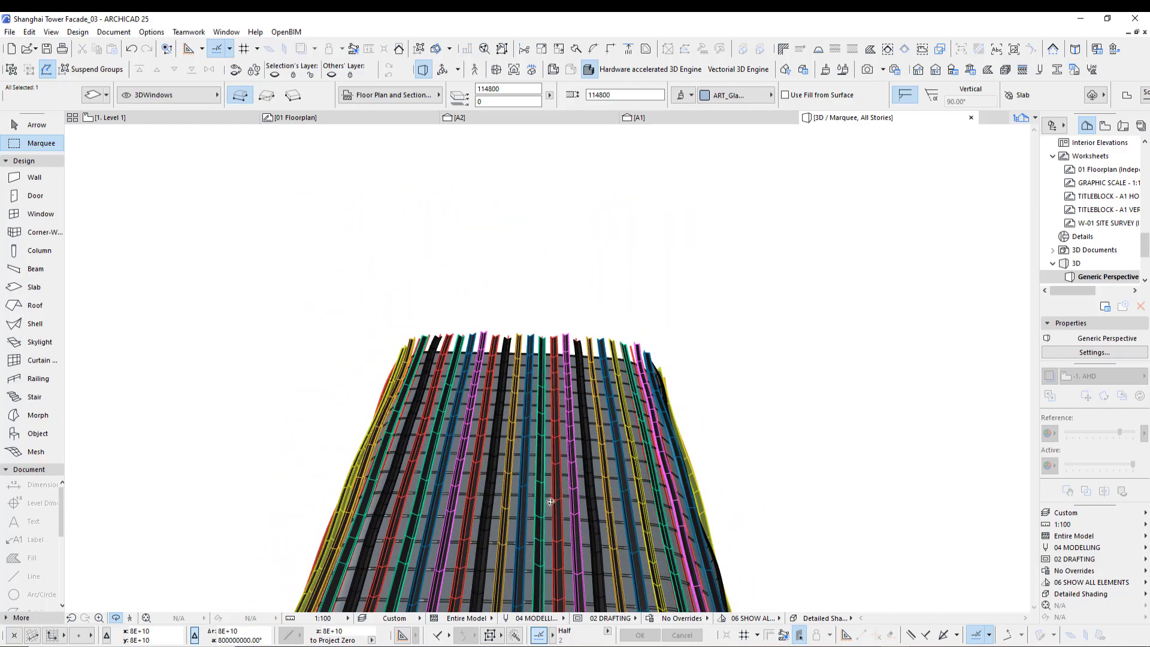
pyautogui.scroll(3, 525, 436)
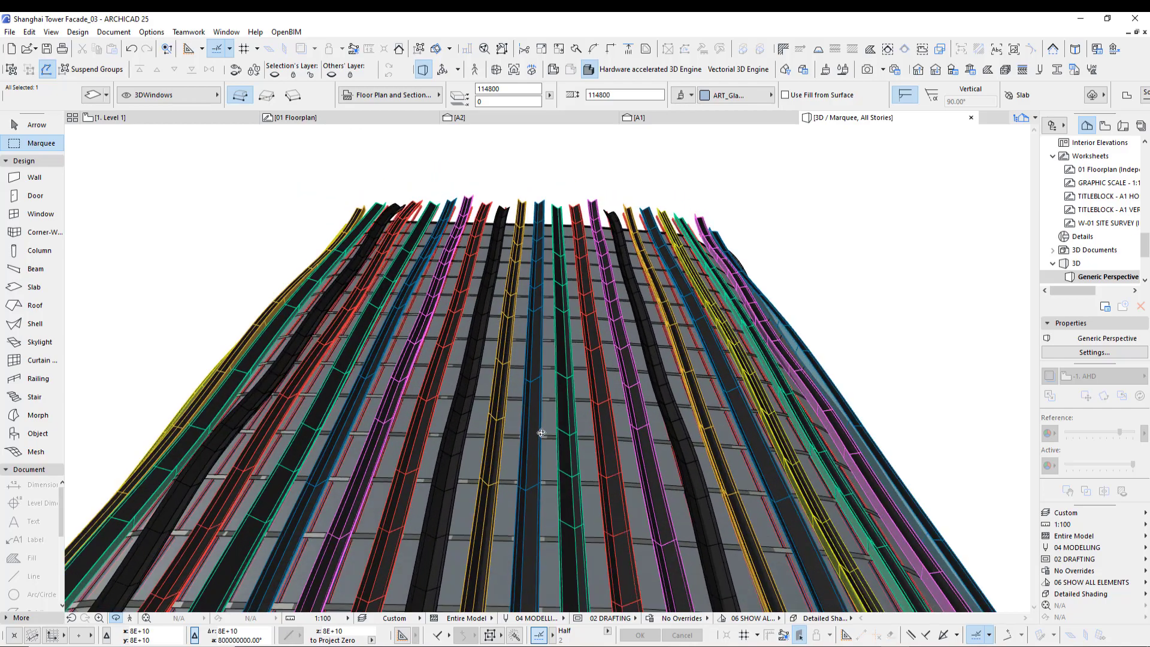
pyautogui.moveTo(562, 433); pyautogui.dragTo(595, 324, button='middle')
pyautogui.scroll(-10, 594, 325)
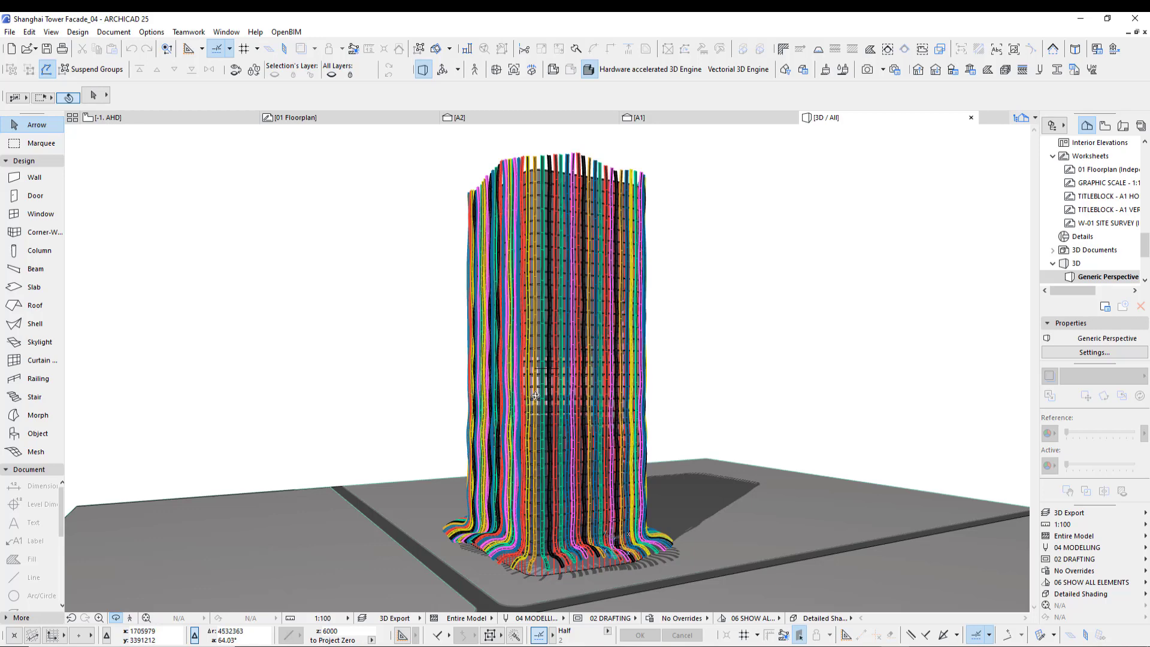
# - Orbit and zoom around the whole tower in 3D to examine the fins from several sides and heights
pyautogui.scroll(6, 558, 550)
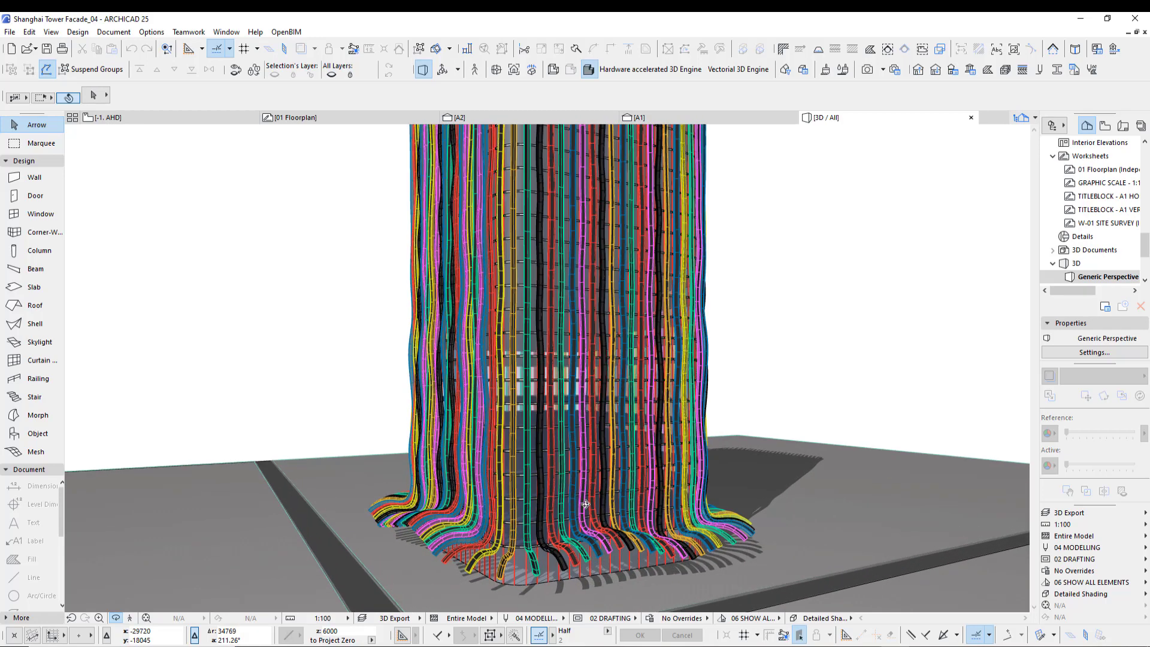
pyautogui.scroll(6, 678, 485)
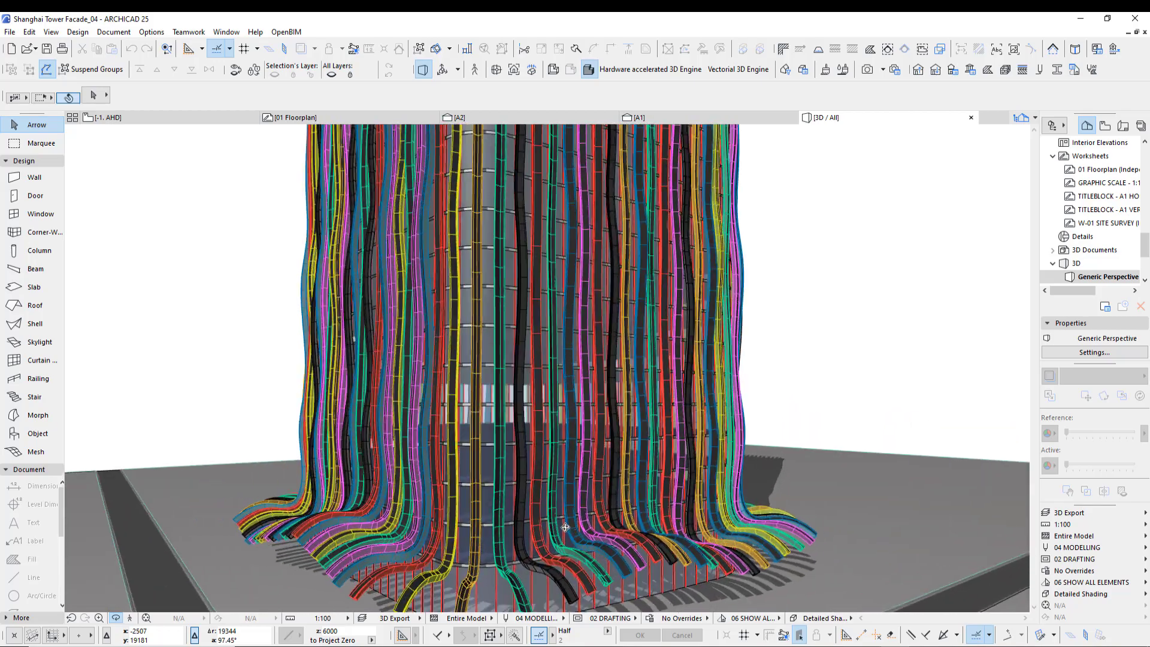
pyautogui.keyDown('shift'); pyautogui.moveTo(561, 503); pyautogui.dragTo(403, 473, button='middle'); pyautogui.keyUp('shift')
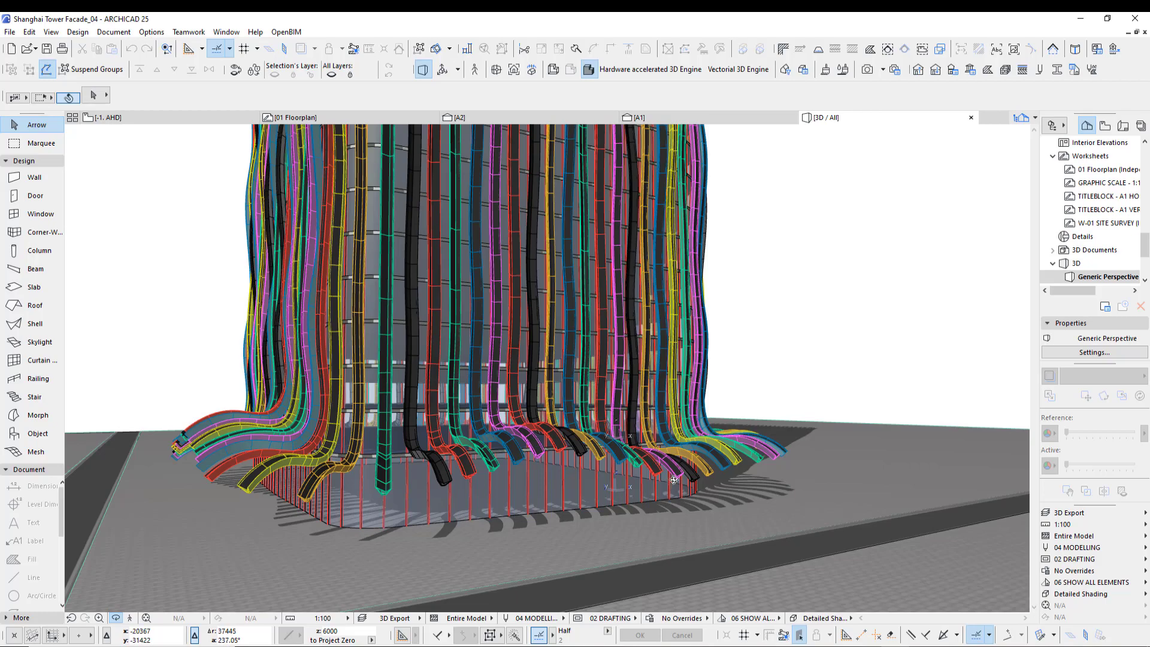
pyautogui.keyDown('shift'); pyautogui.moveTo(528, 458); pyautogui.dragTo(583, 372, button='middle'); pyautogui.keyUp('shift')
pyautogui.scroll(4, 502, 350)
pyautogui.scroll(2, 582, 371)
pyautogui.keyDown('shift'); pyautogui.moveTo(674, 315); pyautogui.dragTo(666, 368, button='middle'); pyautogui.keyUp('shift')
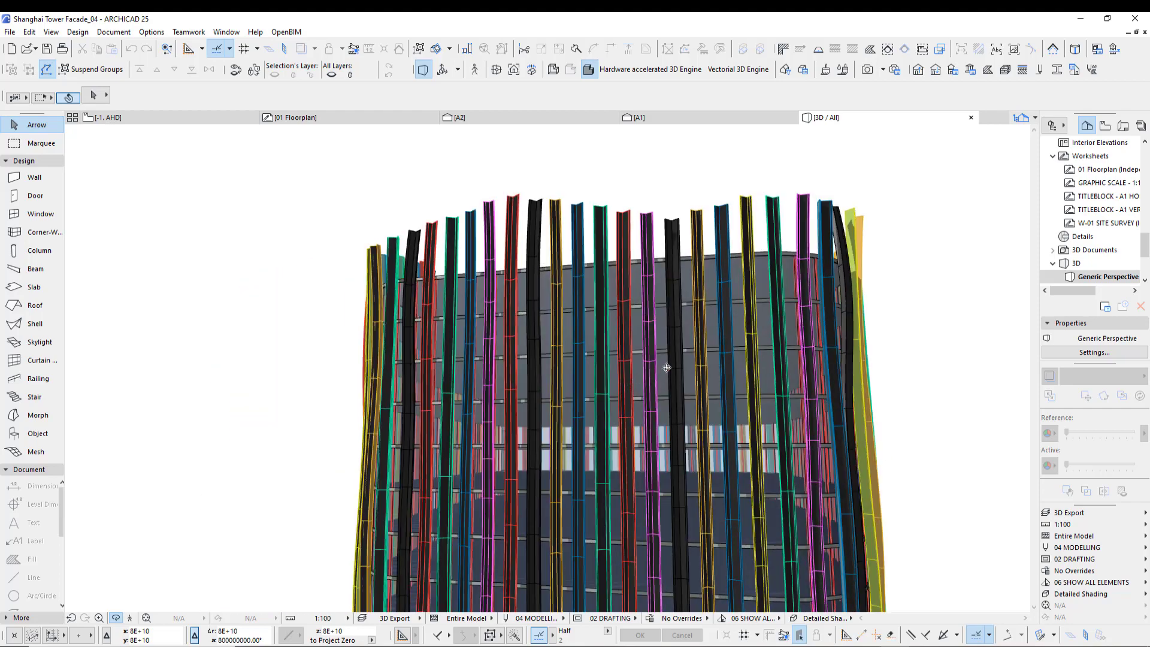
pyautogui.keyDown('shift'); pyautogui.moveTo(463, 212); pyautogui.dragTo(833, 456, button='middle'); pyautogui.keyUp('shift')
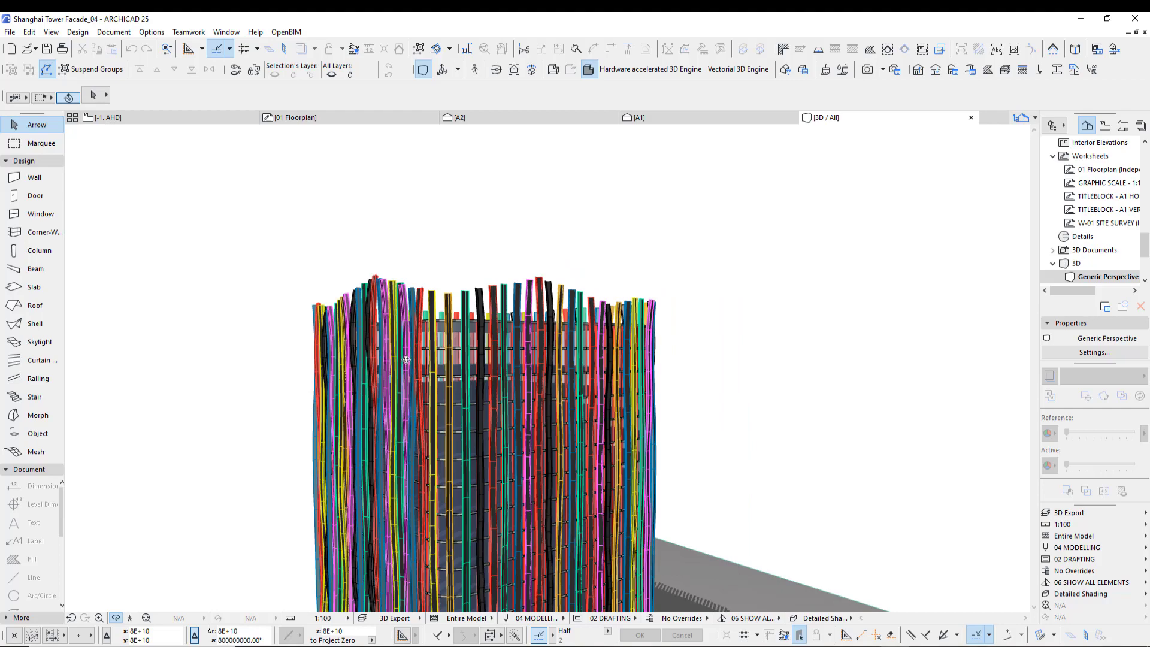
pyautogui.keyDown('shift'); pyautogui.moveTo(406, 360); pyautogui.dragTo(565, 411, button='middle'); pyautogui.keyUp('shift')
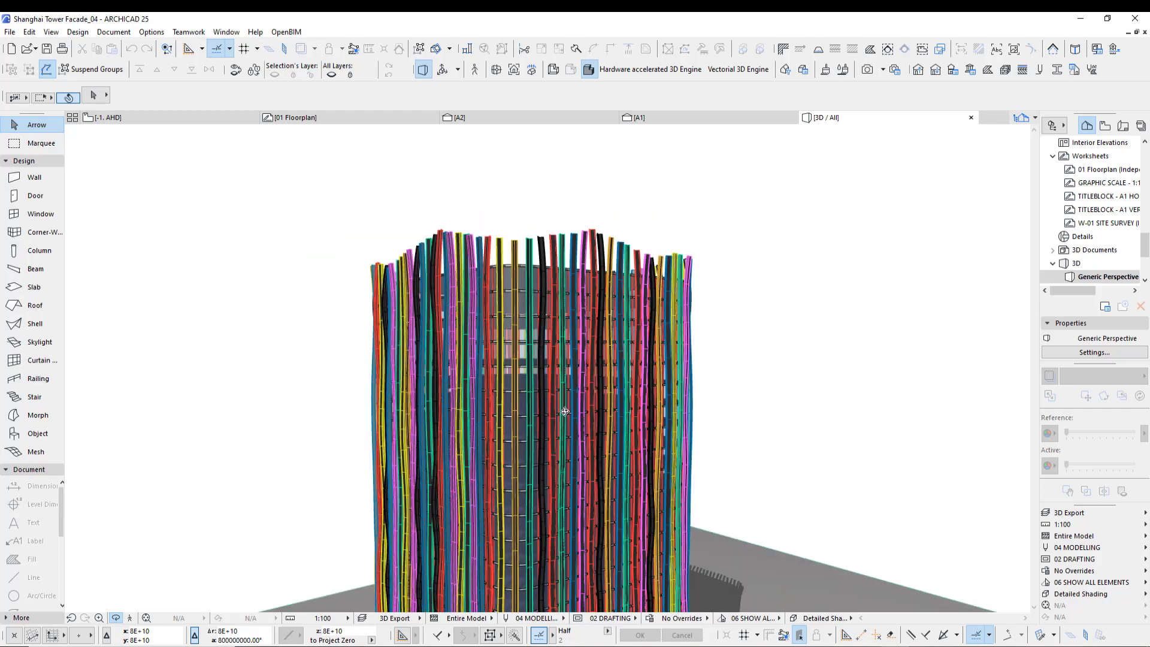
pyautogui.keyDown('shift'); pyautogui.moveTo(544, 487); pyautogui.dragTo(588, 479, button='middle'); pyautogui.keyUp('shift')
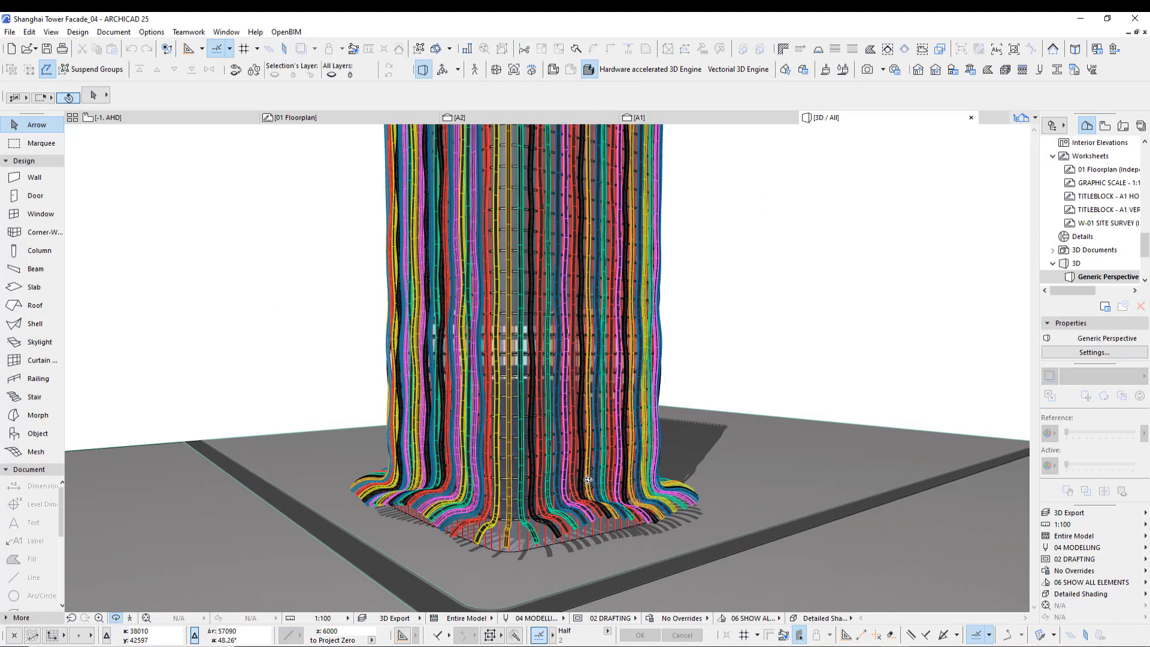
pyautogui.scroll(3, 588, 479)
# - Select all elements in the 3D view and orbit around the tower base to examine the selected fins
pyautogui.hotkey('ctrl', 'a')
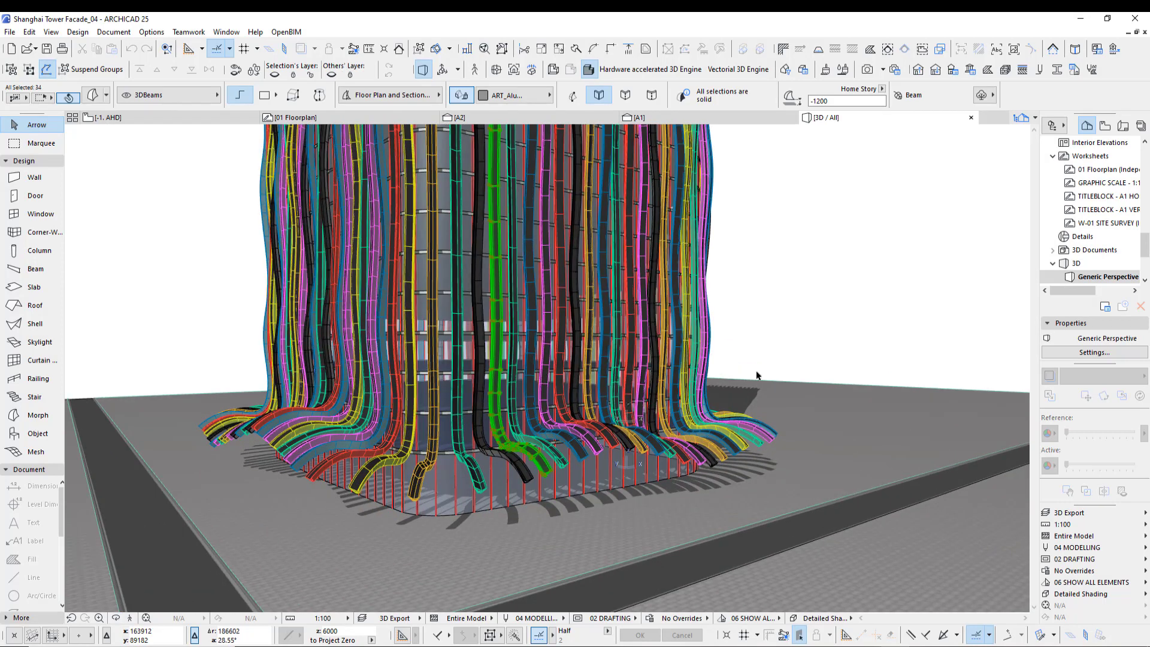
pyautogui.keyDown('shift'); pyautogui.moveTo(756, 376); pyautogui.dragTo(508, 497, button='middle'); pyautogui.keyUp('shift')
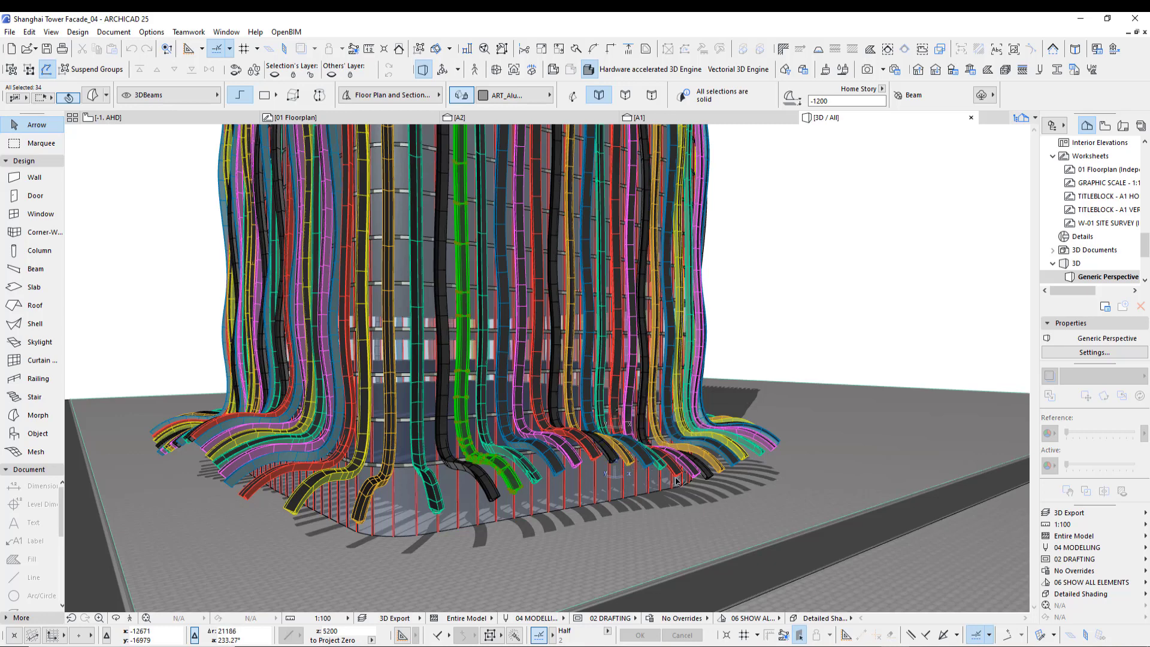
pyautogui.keyDown('shift'); pyautogui.moveTo(640, 470); pyautogui.dragTo(375, 352, button='middle'); pyautogui.keyUp('shift')
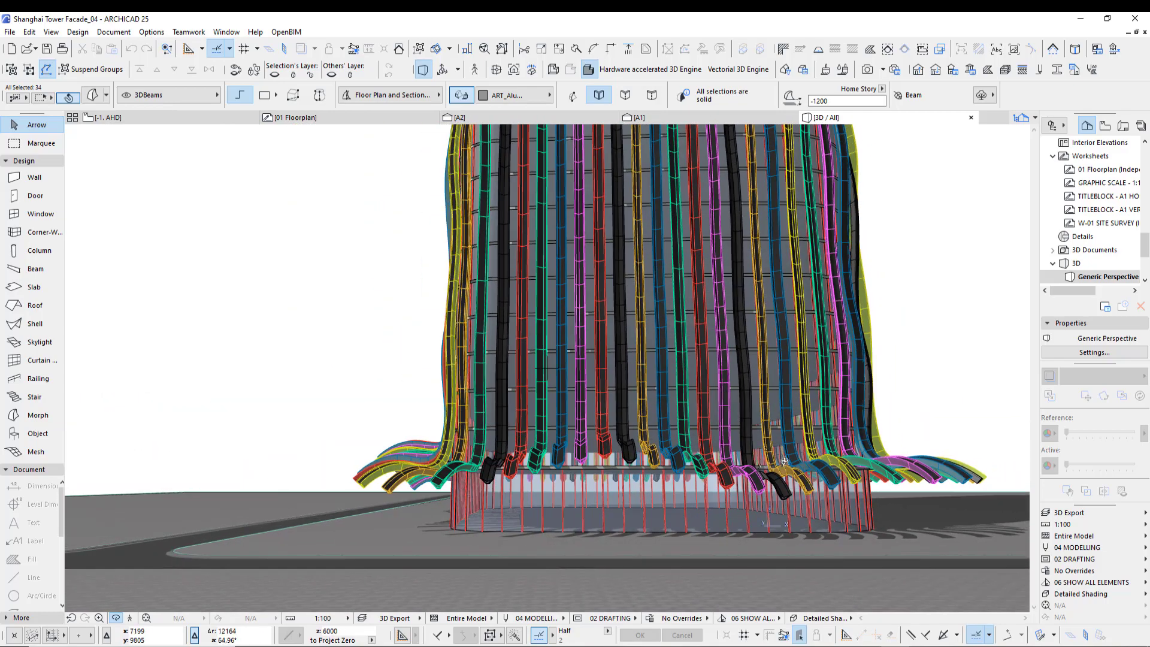
pyautogui.scroll(-3, 625, 355)
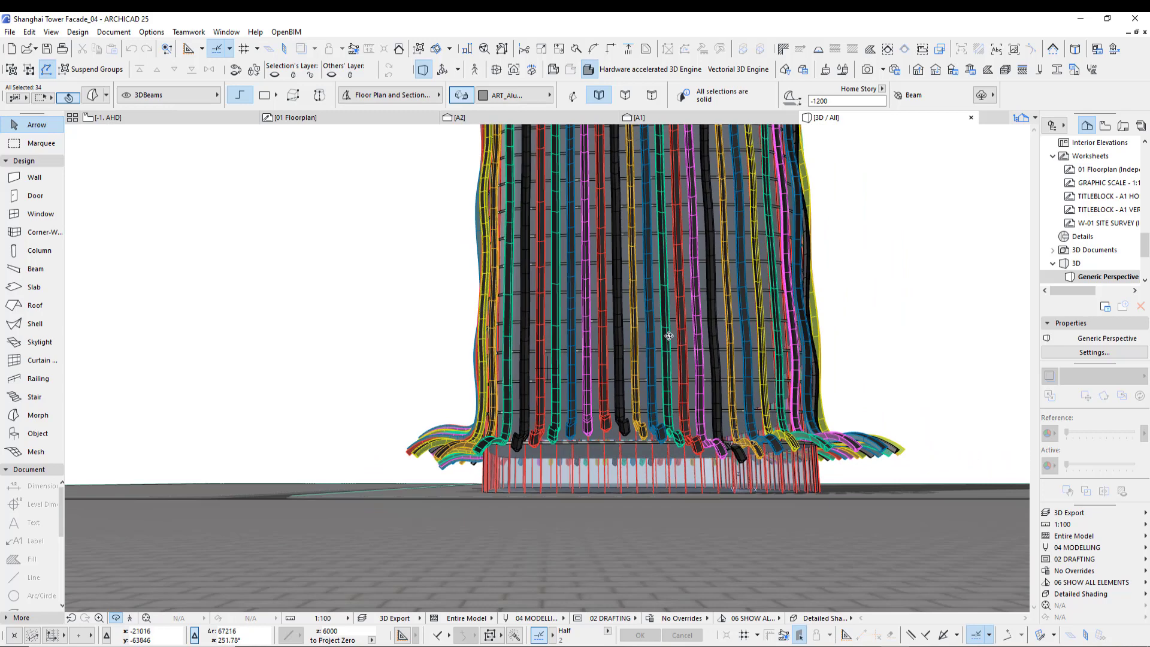
pyautogui.keyDown('shift'); pyautogui.moveTo(625, 355); pyautogui.dragTo(614, 340, button='middle'); pyautogui.keyUp('shift')
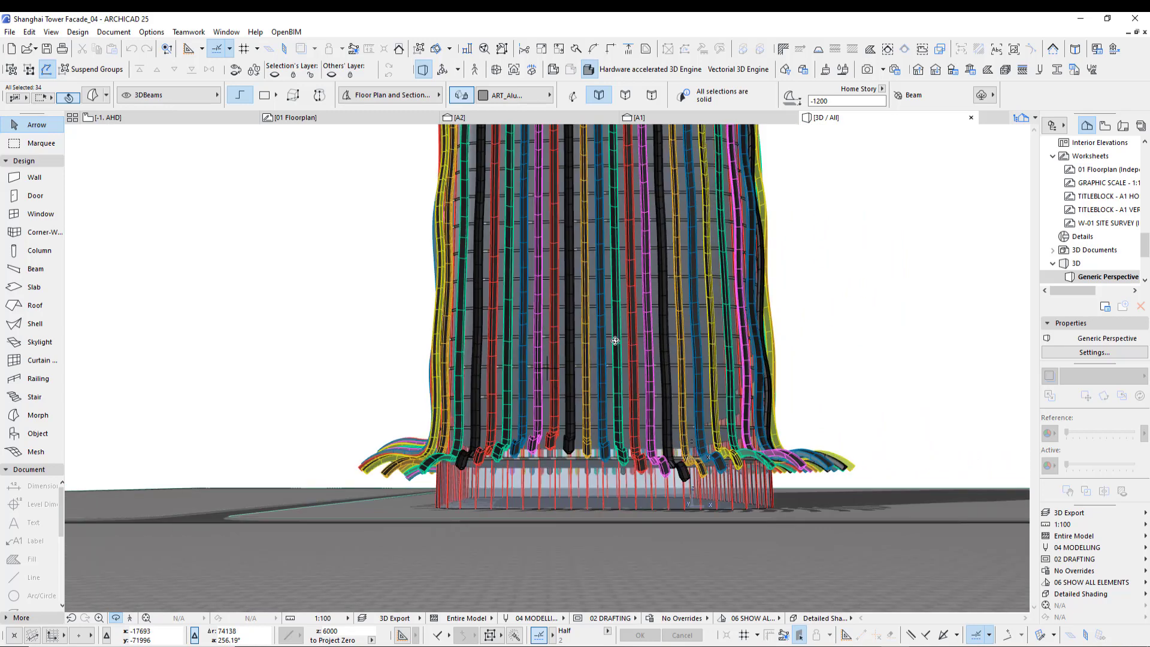